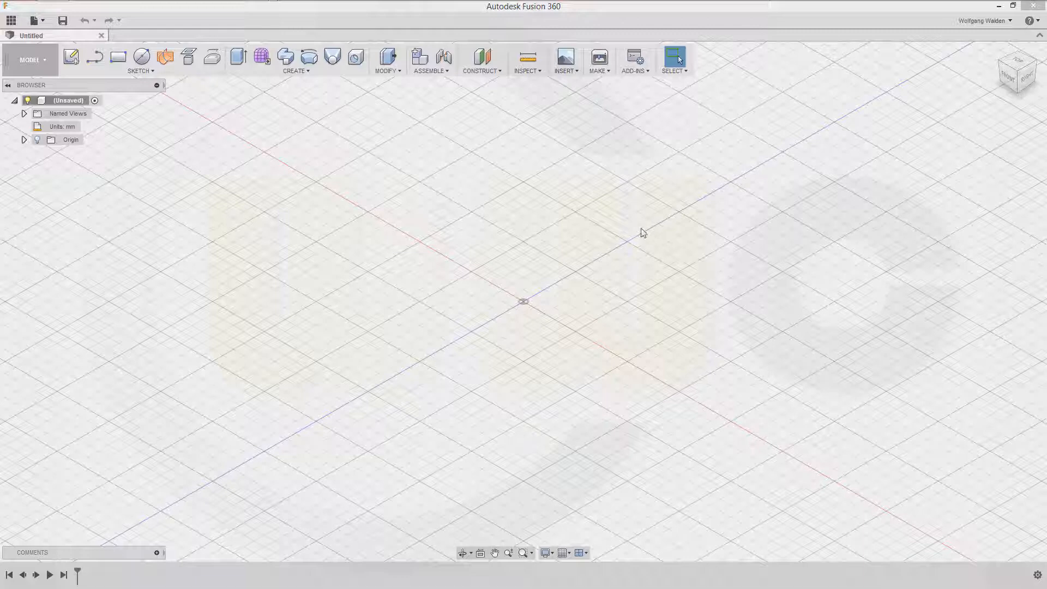
Step: Start a new sketch on the front origin plane
{"action": "middle_click_drag", "start_coordinate": [543, 194], "coordinate": [502, 271]}
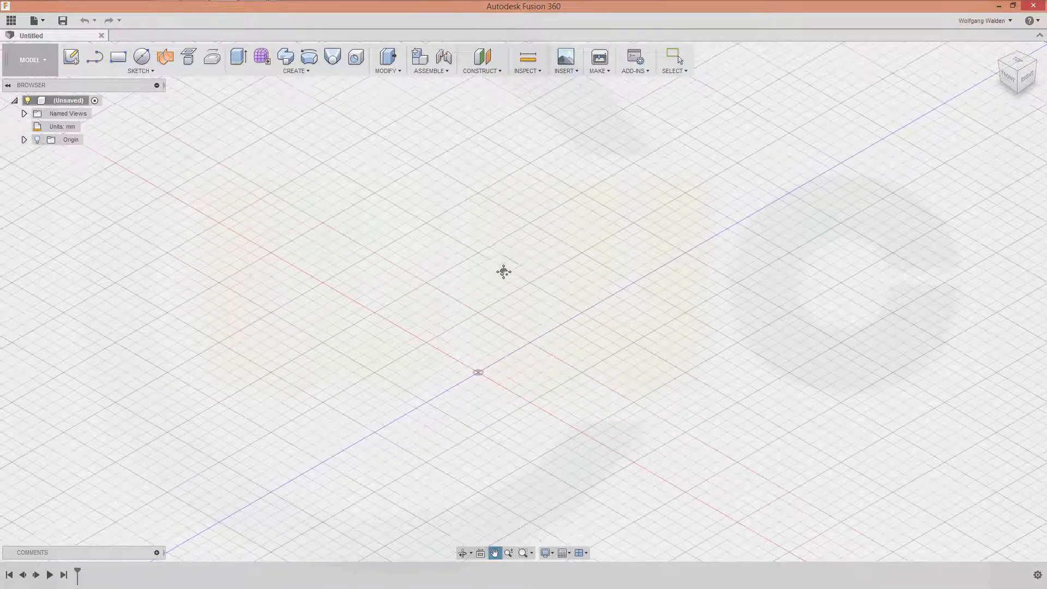
{"action": "left_click", "coordinate": [71, 56]}
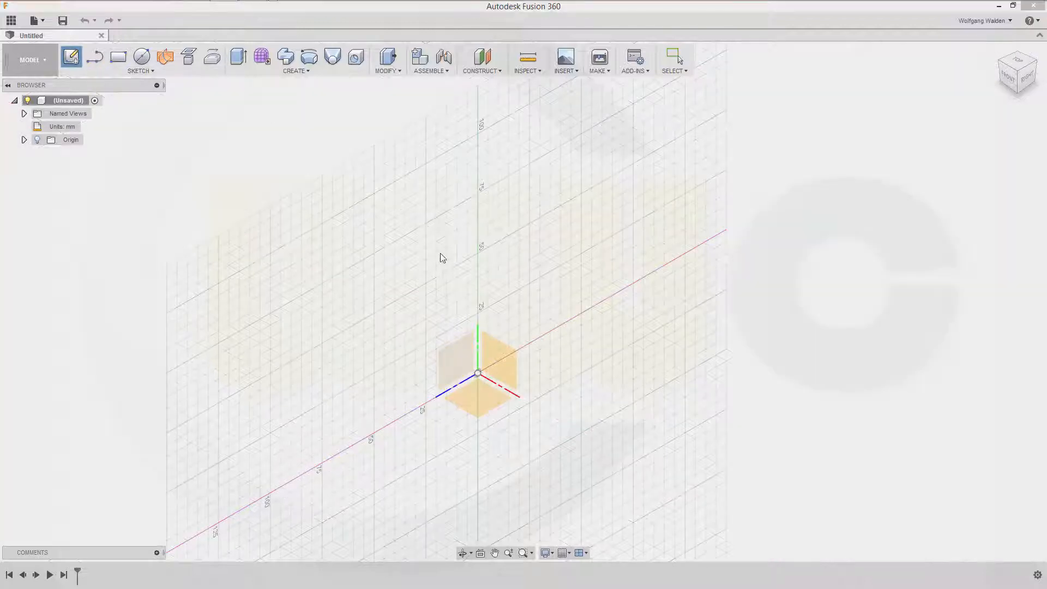
{"action": "left_click", "coordinate": [502, 362]}
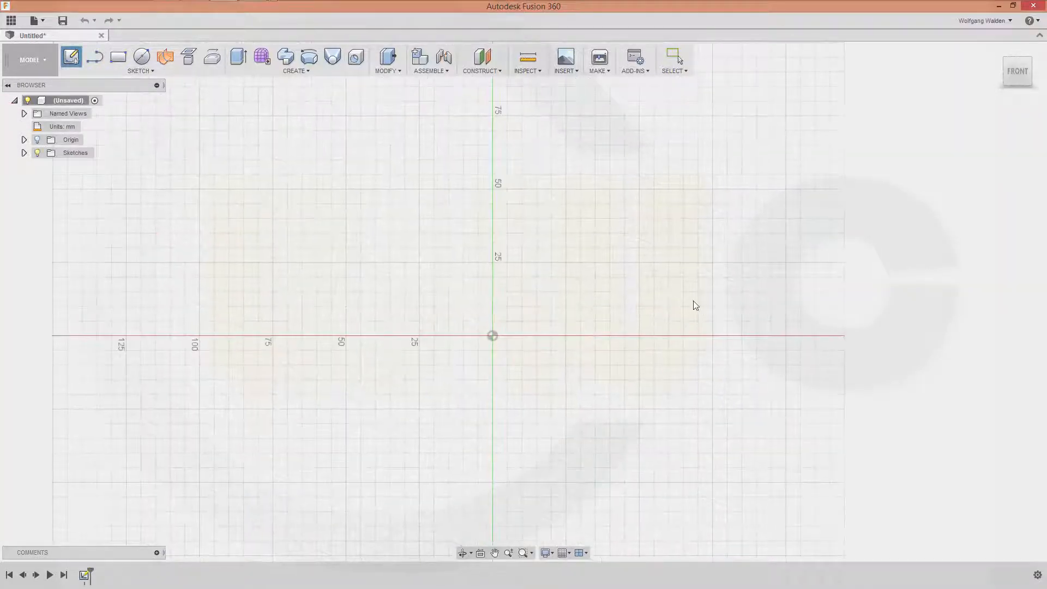
{"action": "middle_click_drag", "start_coordinate": [630, 250], "coordinate": [538, 409]}
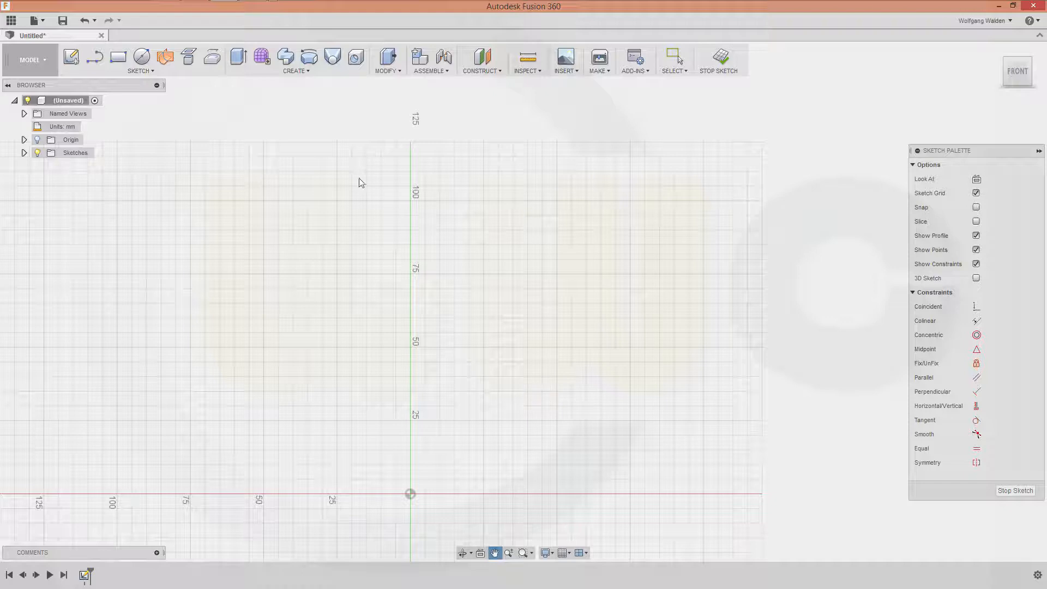
Step: Sketch a vertical line about 100 mm up from the origin, a quarter arc of about 31 mm radius, and a near-horizontal line running right
{"action": "left_click", "coordinate": [95, 57]}
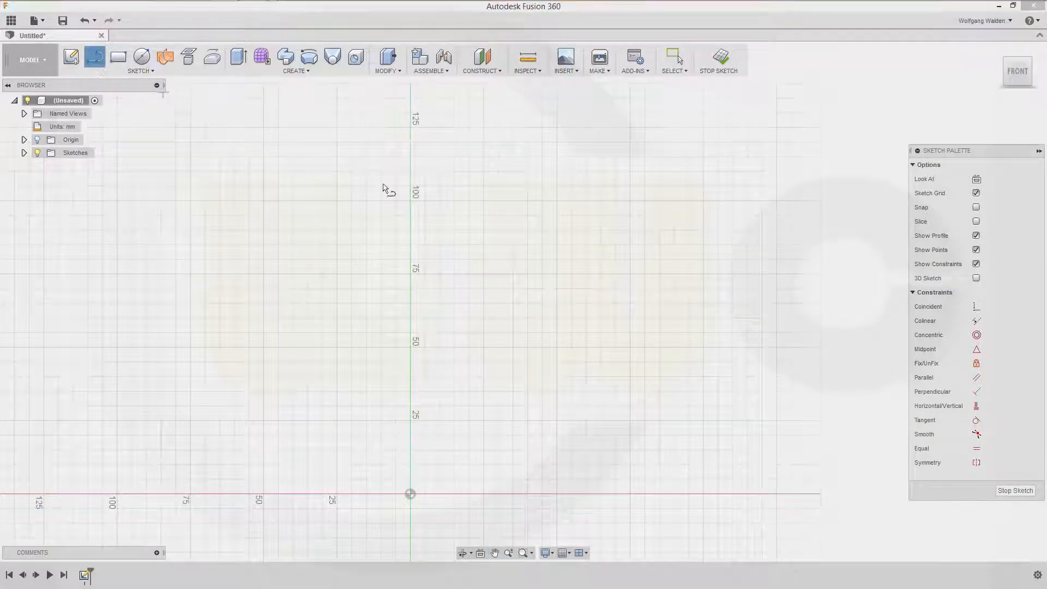
{"action": "left_click", "coordinate": [410, 494]}
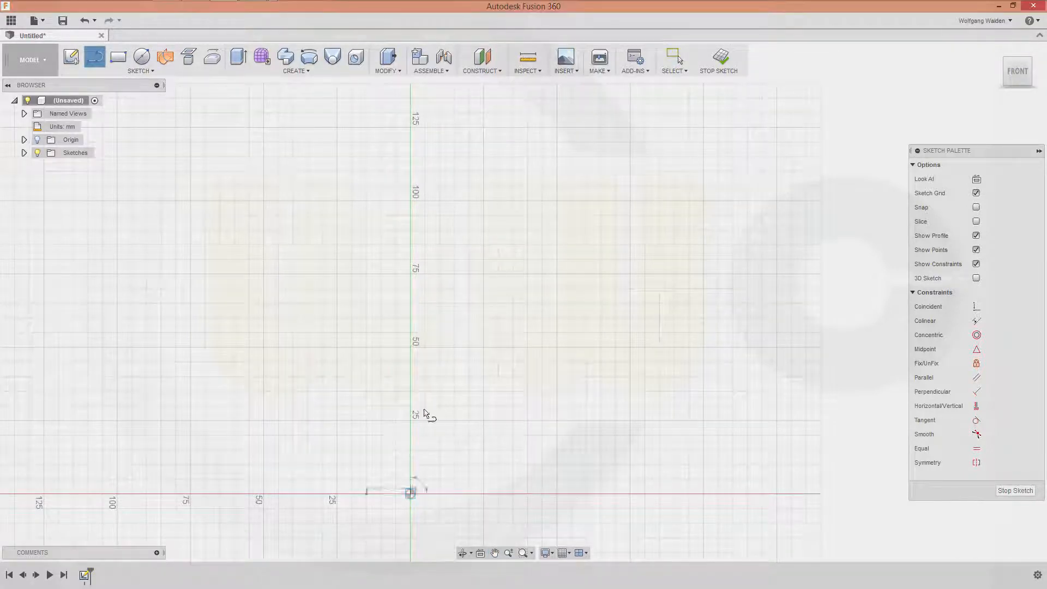
{"action": "left_click", "coordinate": [409, 208]}
{"action": "left_click_drag", "start_coordinate": [409, 208], "coordinate": [497, 115]}
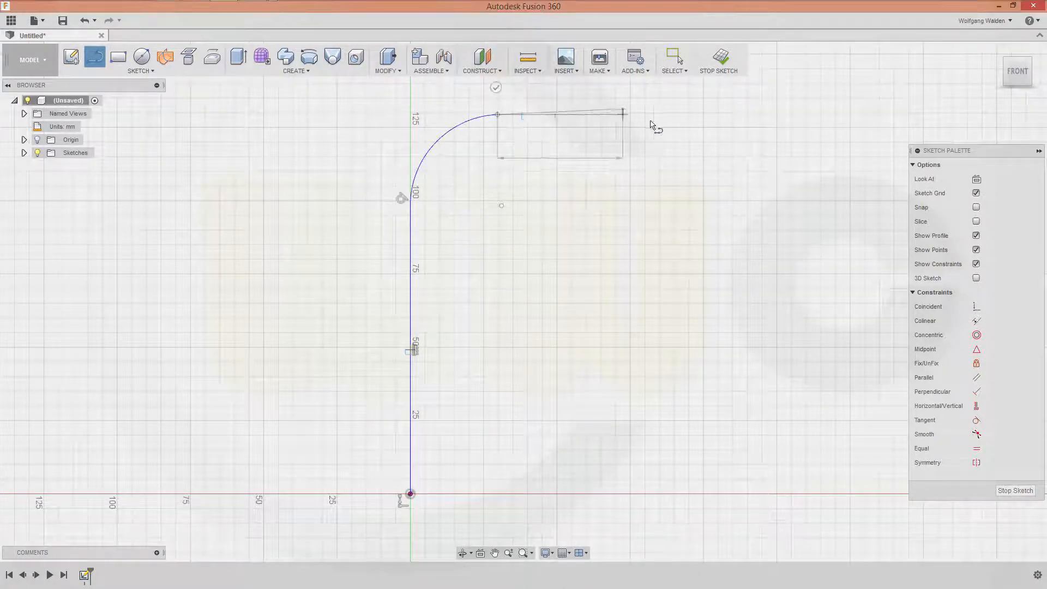
{"action": "left_click", "coordinate": [726, 110]}
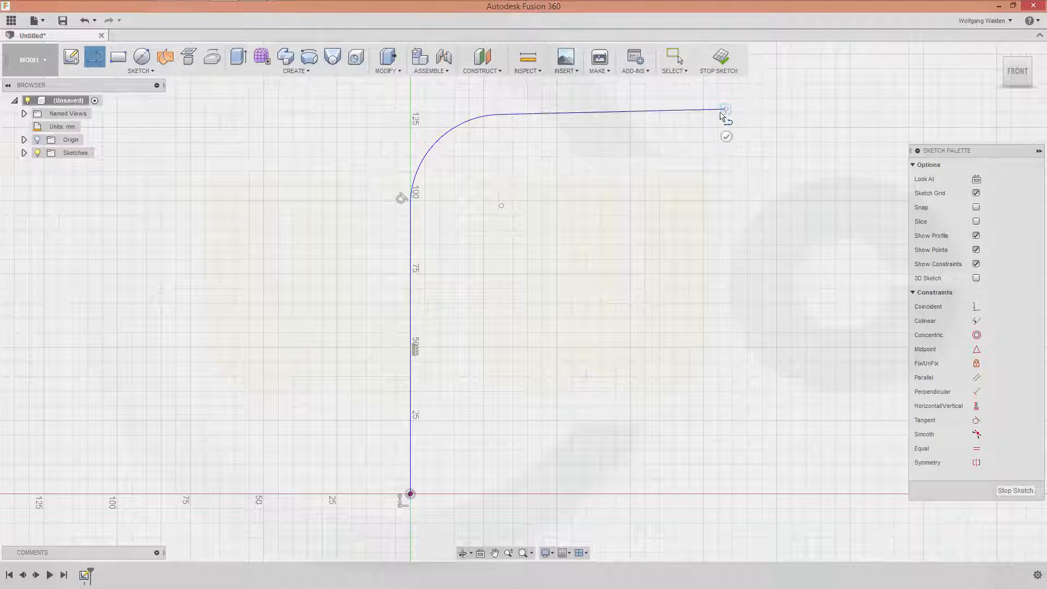
{"action": "key", "text": "Escape"}
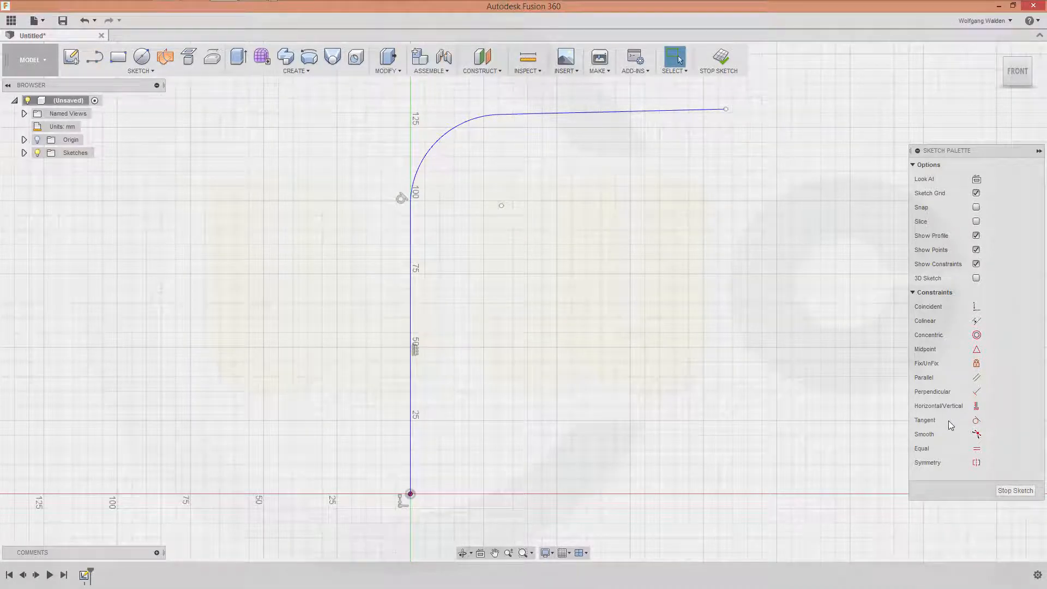
Step: Make the upper line tangent to the arc and constrain it horizontal
{"action": "left_click", "coordinate": [976, 420]}
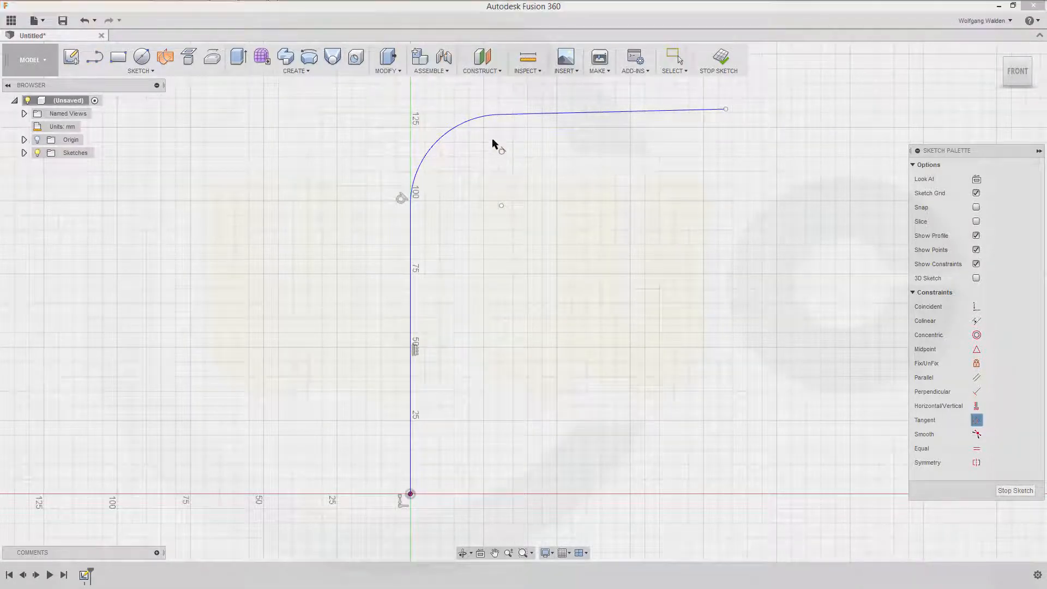
{"action": "left_click", "coordinate": [480, 119]}
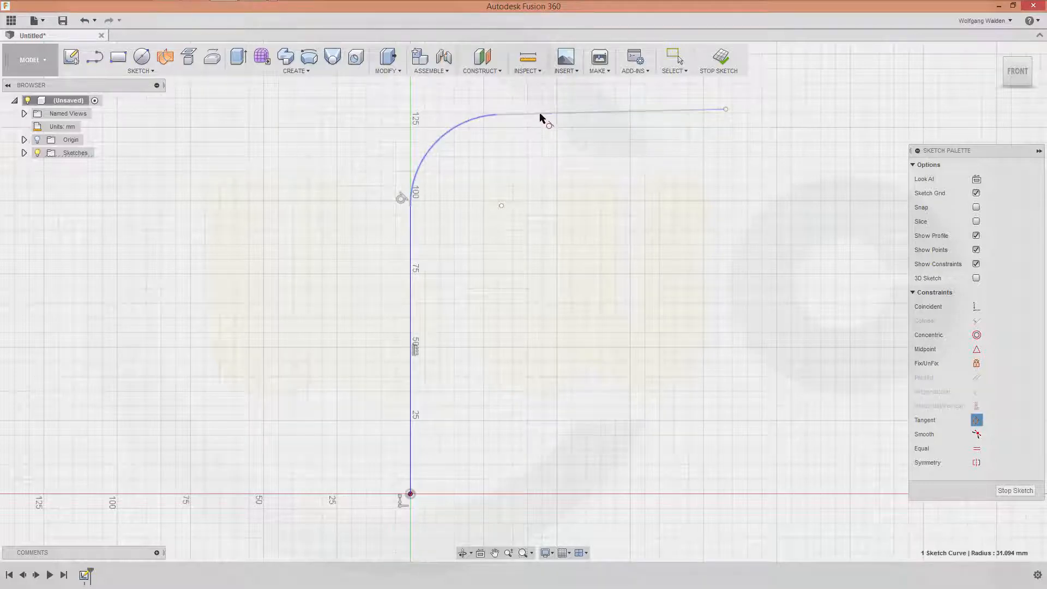
{"action": "left_click", "coordinate": [542, 115]}
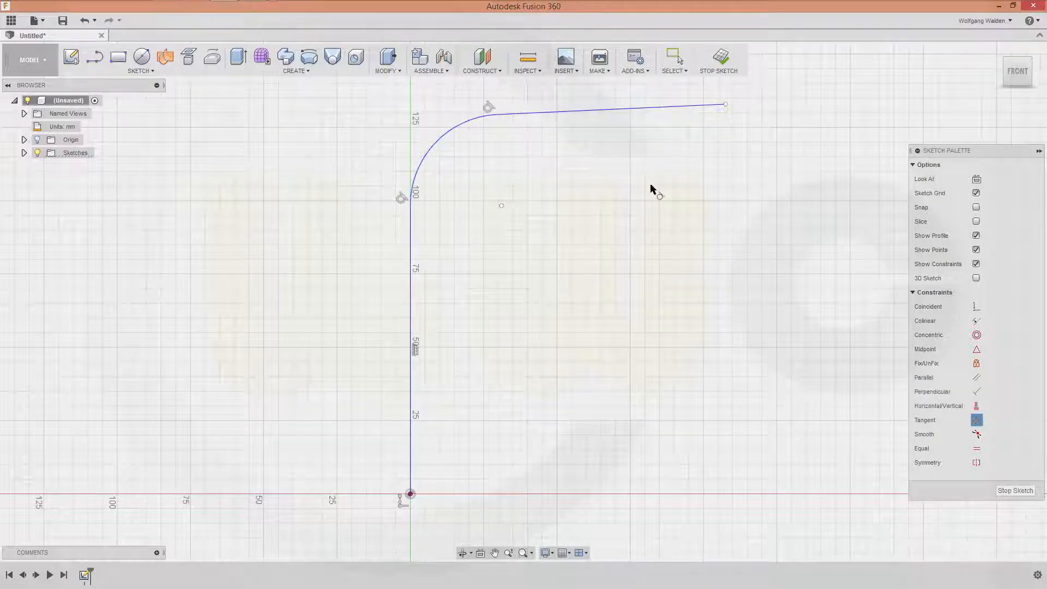
{"action": "left_click", "coordinate": [976, 406]}
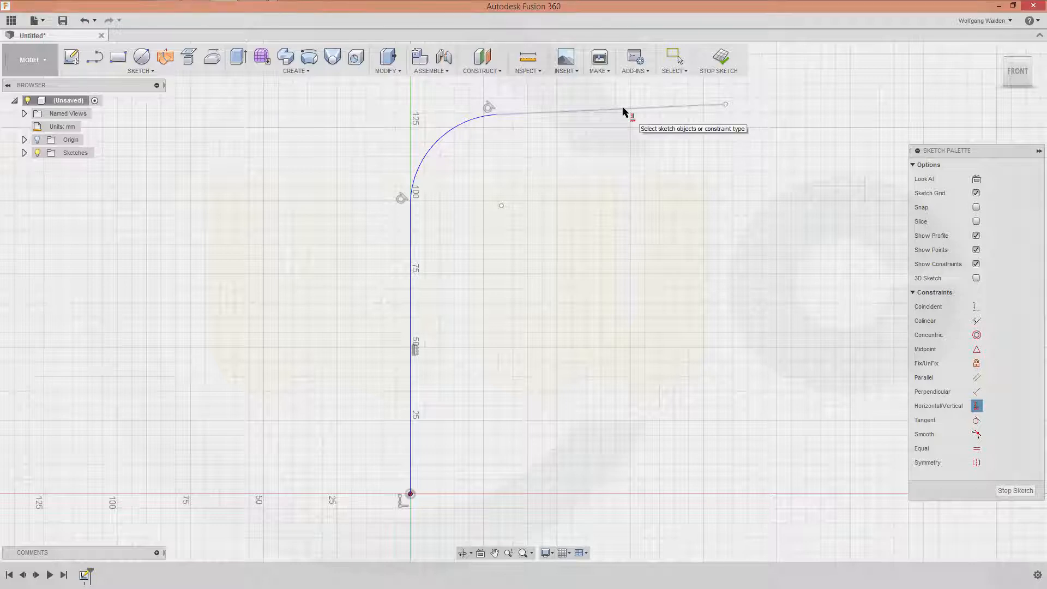
{"action": "left_click", "coordinate": [627, 111]}
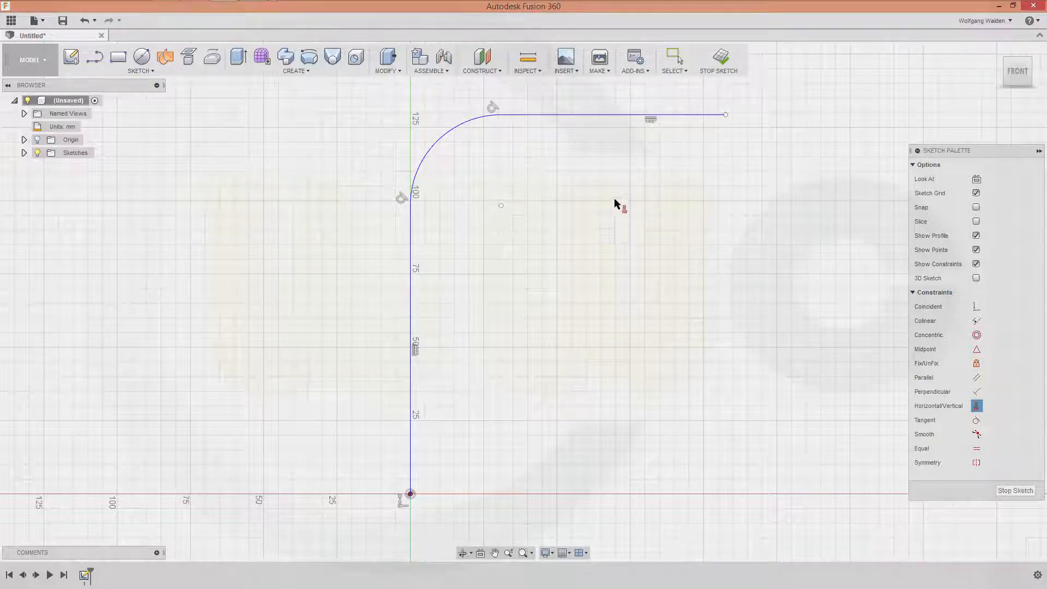
{"action": "key", "text": "Escape"}
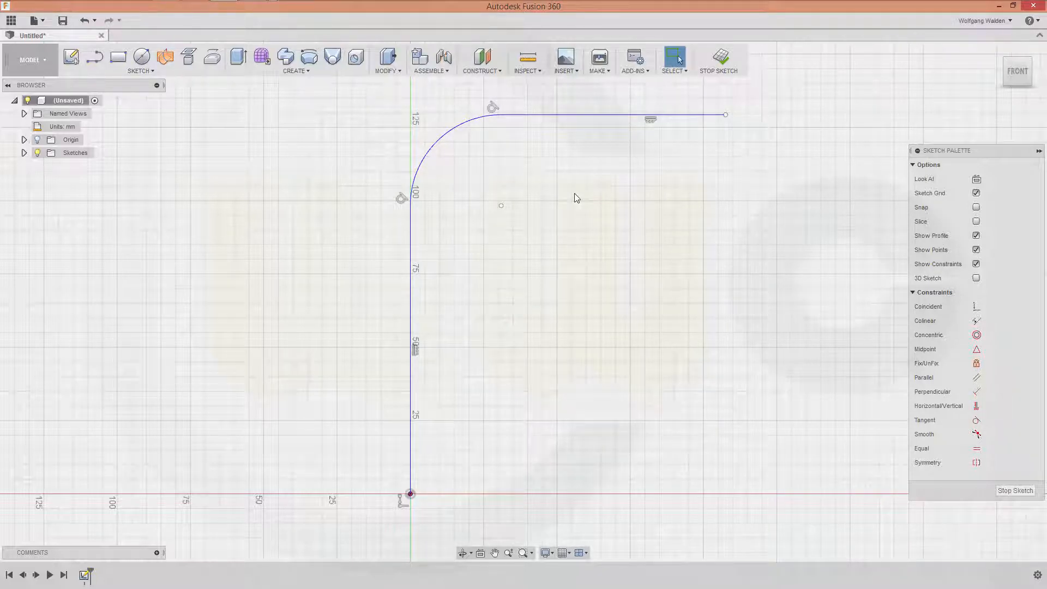
Step: Dimension the arc's radius and set it to 50 mm
{"action": "key", "text": "d"}
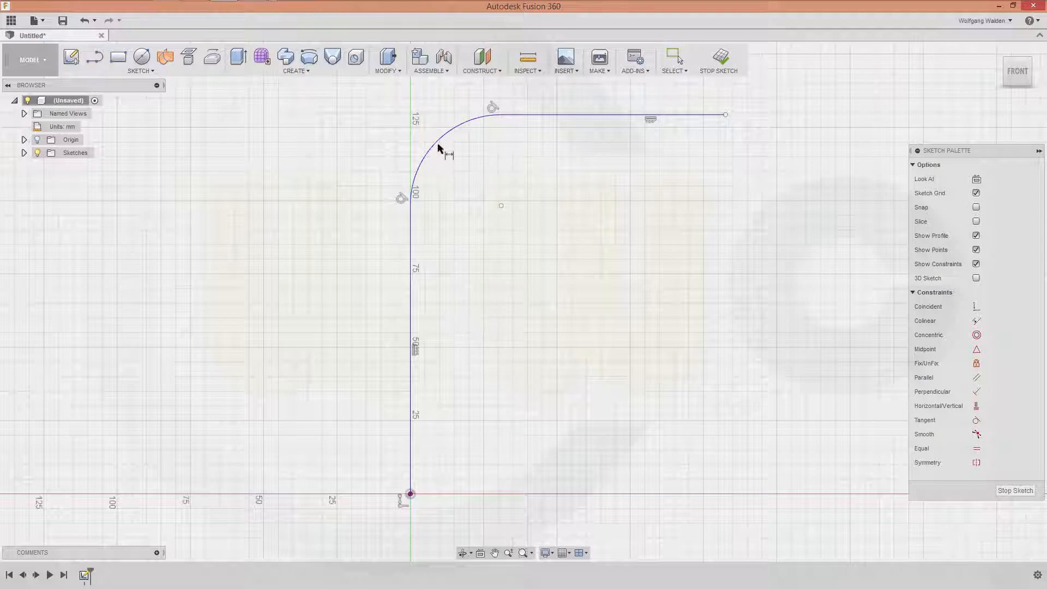
{"action": "key", "text": "Escape"}
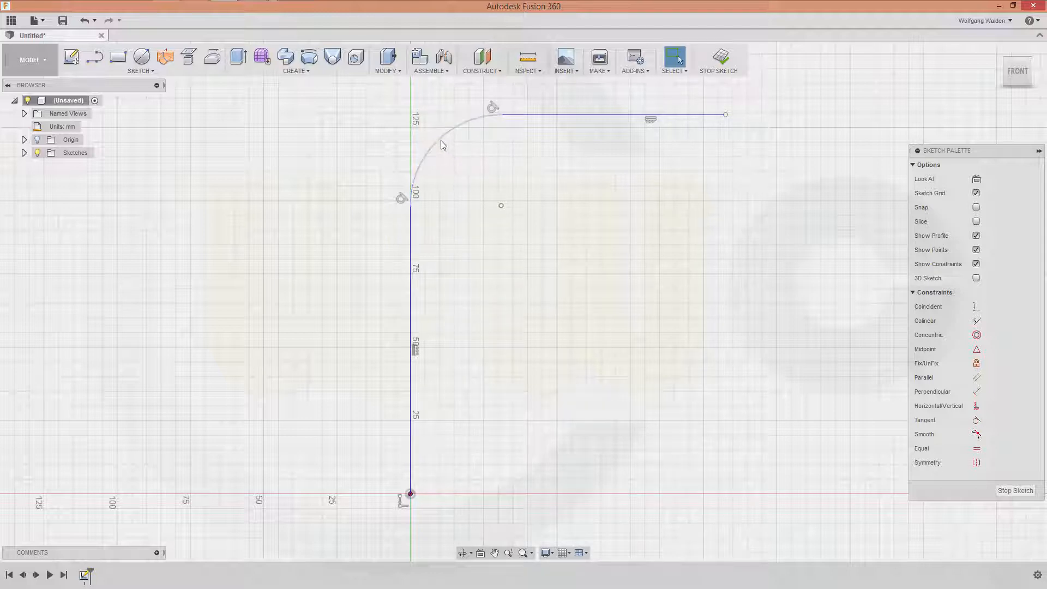
{"action": "key", "text": "d"}
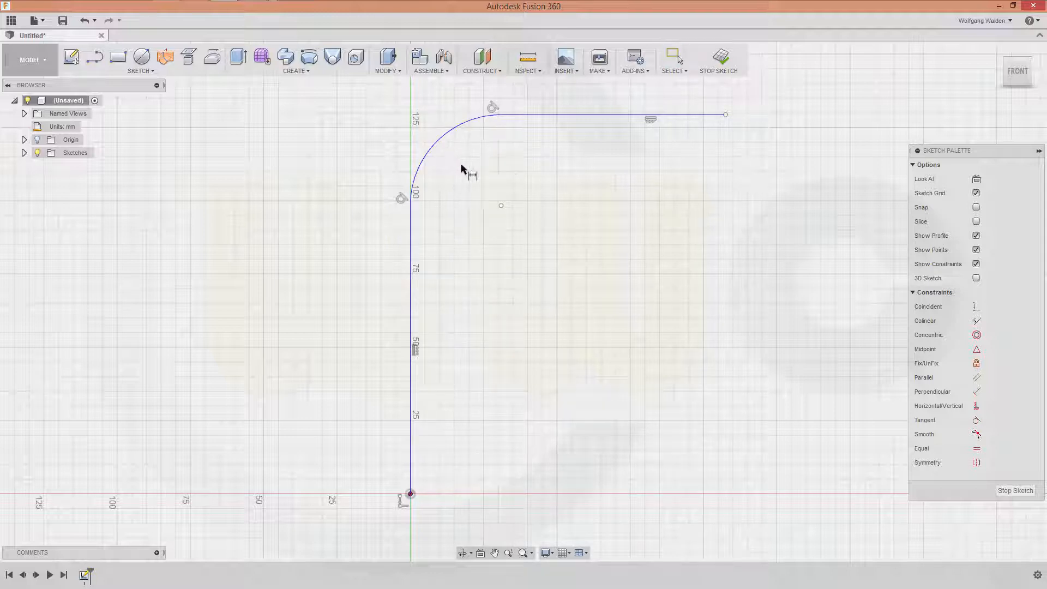
{"action": "left_click", "coordinate": [445, 146]}
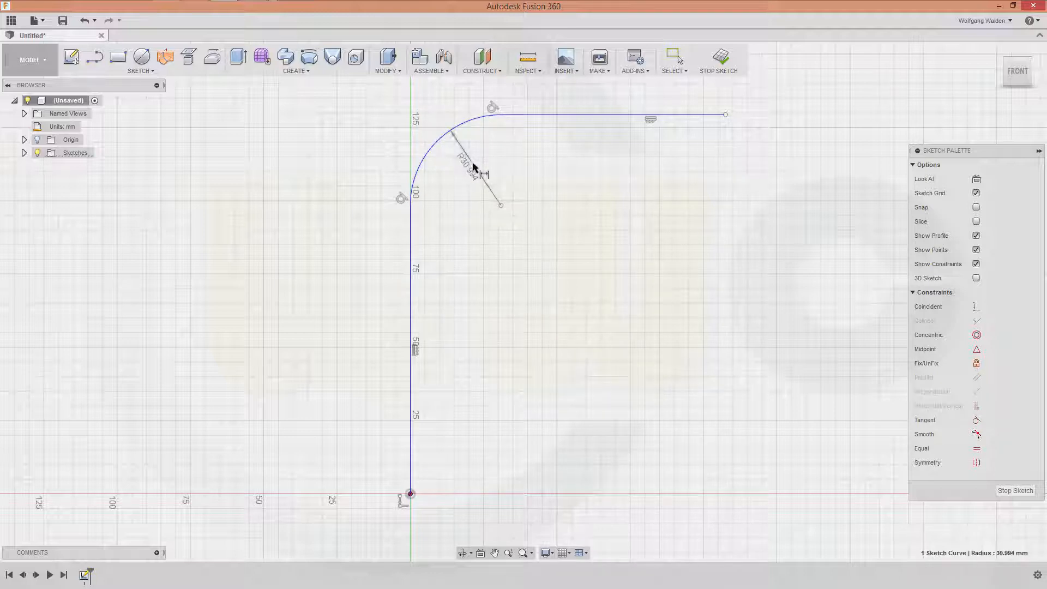
{"action": "left_click", "coordinate": [482, 161]}
{"action": "key", "text": "BackSpace"}
{"action": "type", "text": "50"}
{"action": "key", "text": "Return"}
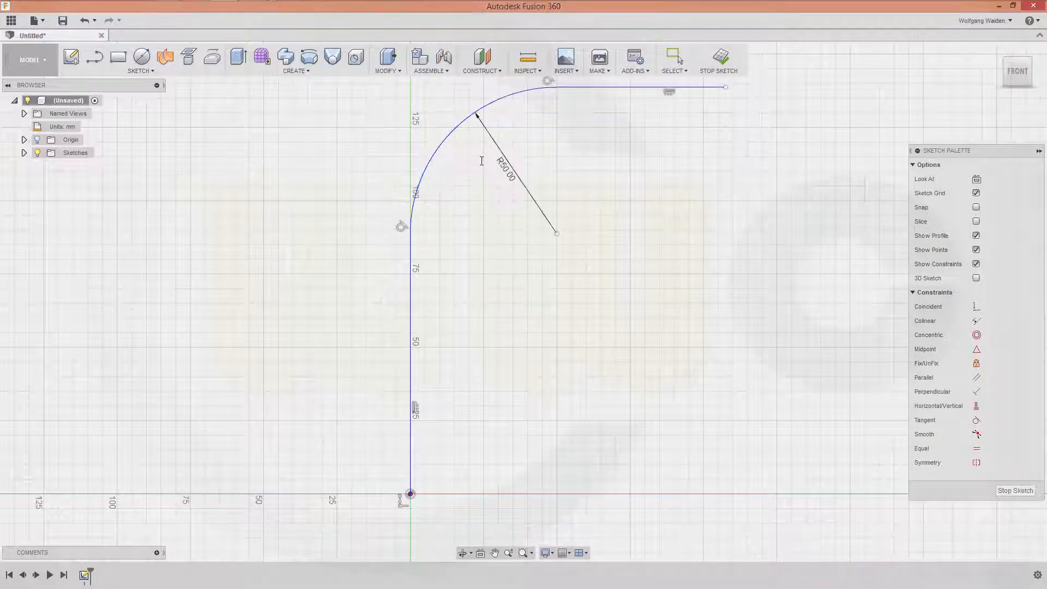
Step: Dimension the height from the origin to the upper horizontal line and set it to 100 mm
{"action": "left_click", "coordinate": [616, 92]}
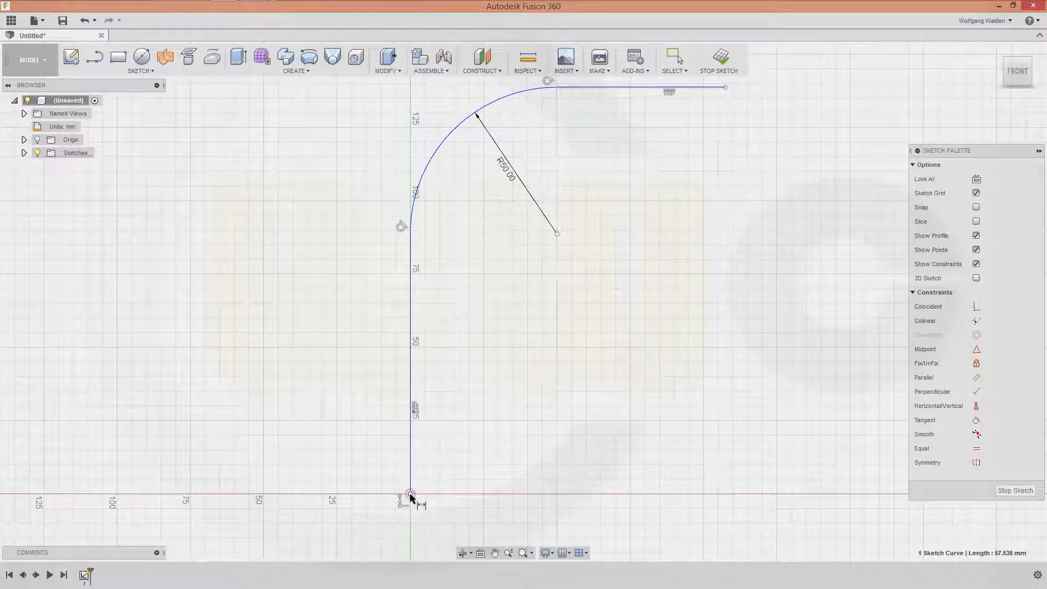
{"action": "left_click", "coordinate": [411, 495]}
{"action": "left_click", "coordinate": [225, 308]}
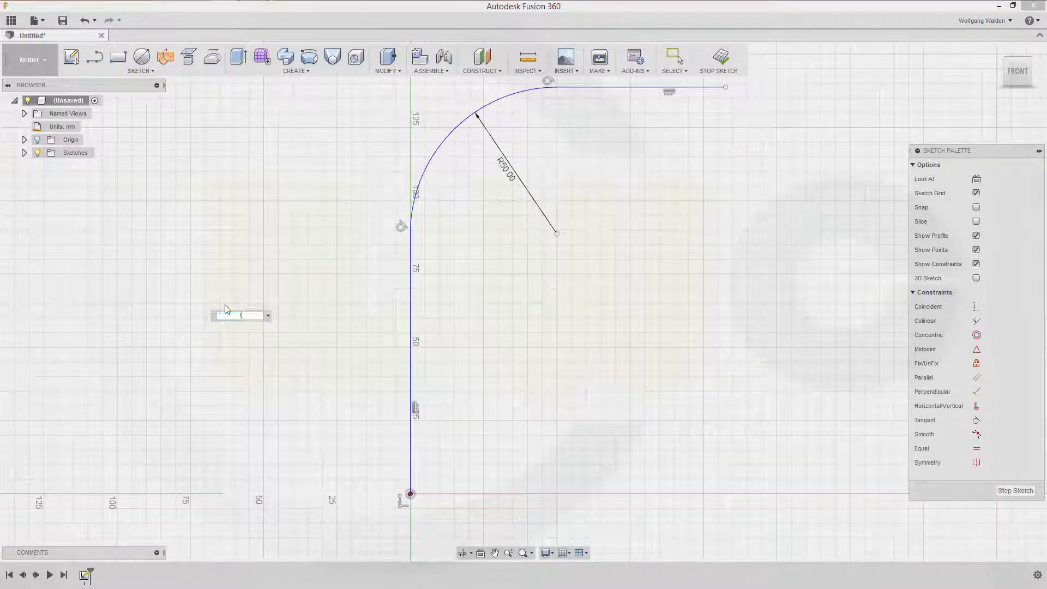
{"action": "type", "text": "100"}
{"action": "key", "text": "Return"}
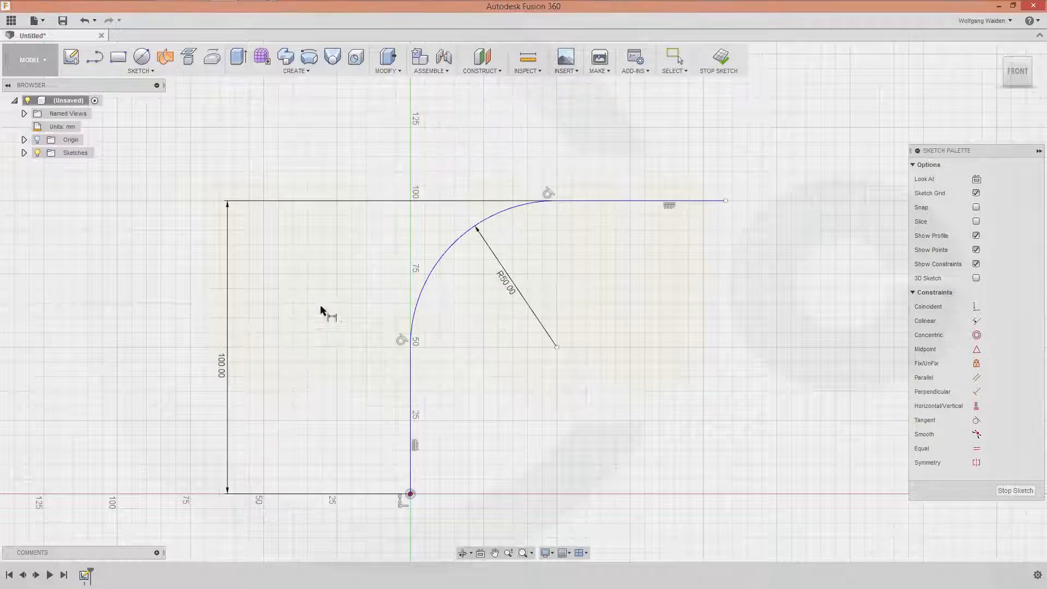
Step: Set the horizontal distance from the vertical line to the upper line's free end to 55 mm, and finish the sketch
{"action": "left_click", "coordinate": [725, 201]}
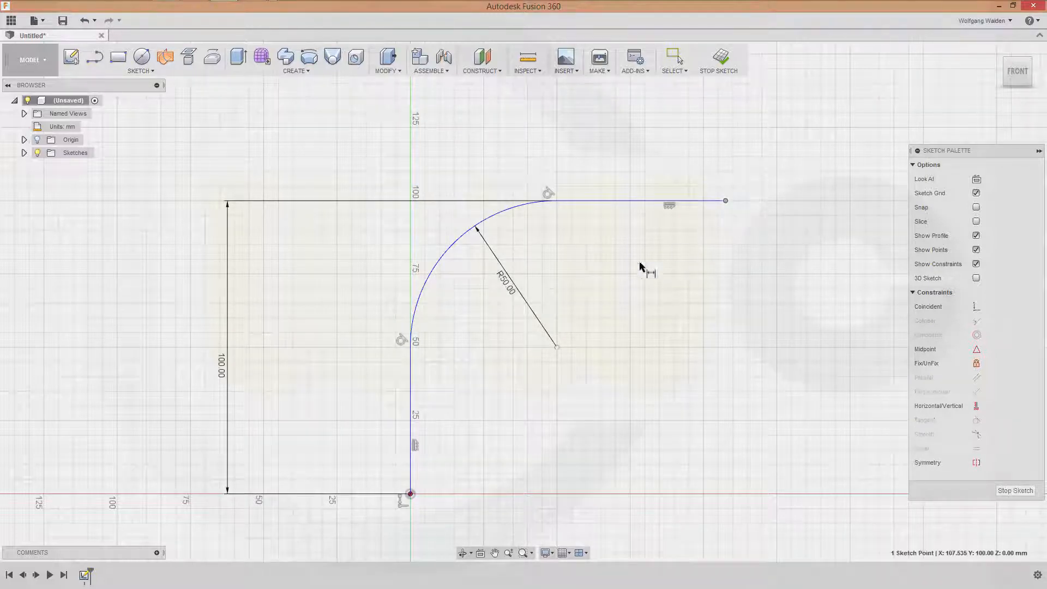
{"action": "left_click", "coordinate": [411, 409]}
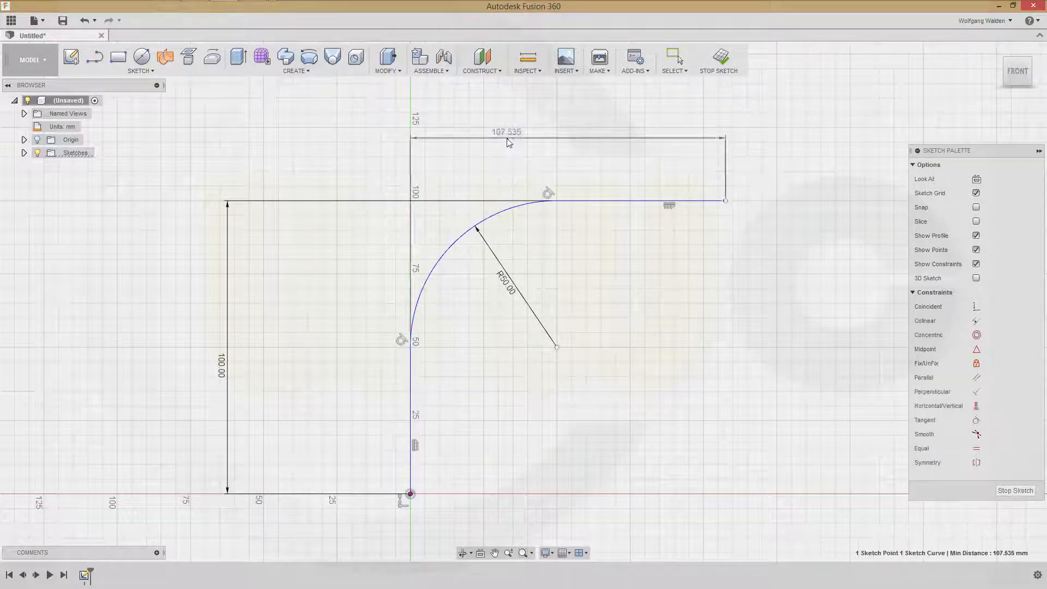
{"action": "left_click", "coordinate": [509, 142]}
{"action": "key", "text": "Return"}
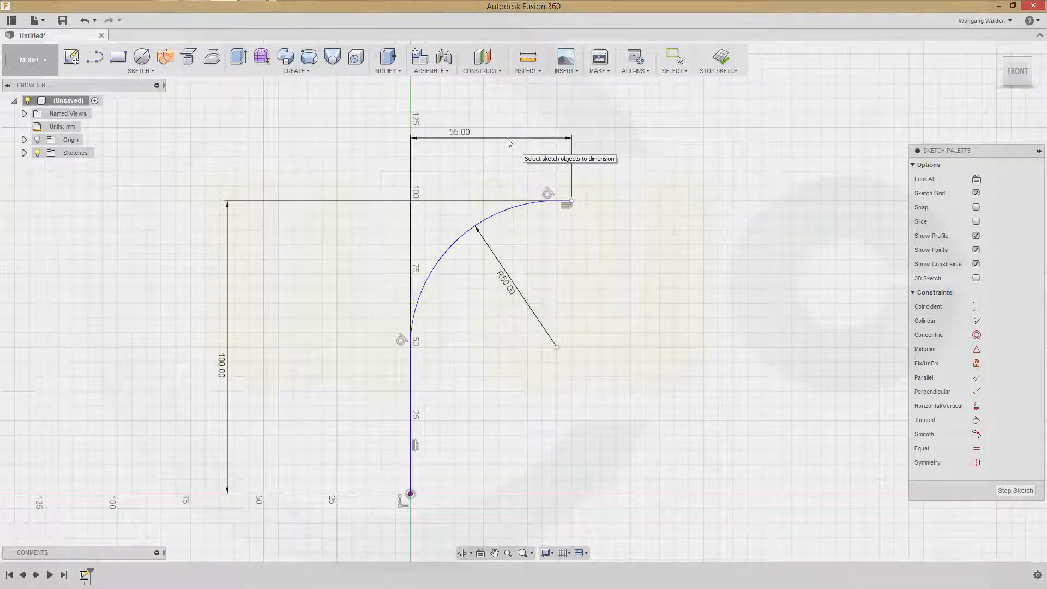
{"action": "left_click", "coordinate": [1016, 489]}
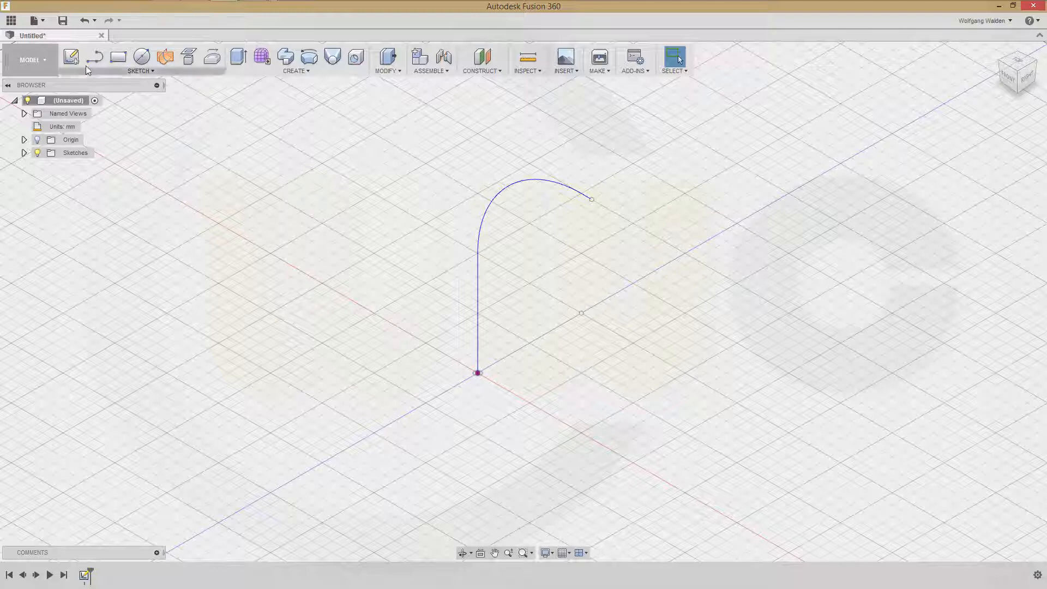
Step: Start a second sketch on the right origin plane
{"action": "left_click", "coordinate": [71, 57]}
{"action": "left_click", "coordinate": [459, 357]}
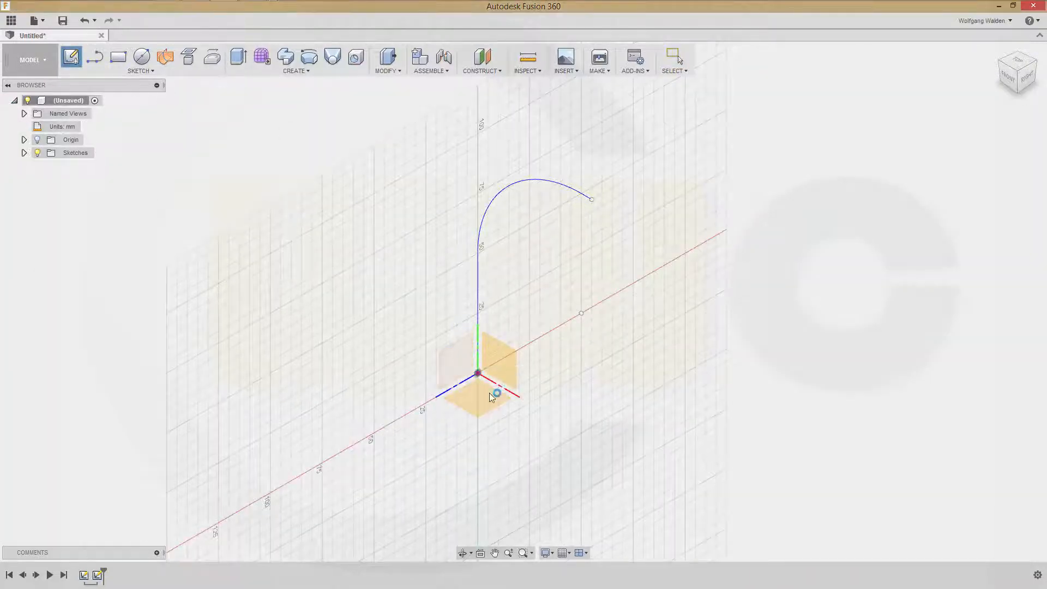
{"action": "mouse_move", "coordinate": [441, 258]}
{"action": "middle_mouse_down"}
{"action": "mouse_move", "coordinate": [458, 285]}
{"action": "mouse_move", "coordinate": [465, 363]}
{"action": "middle_mouse_up"}
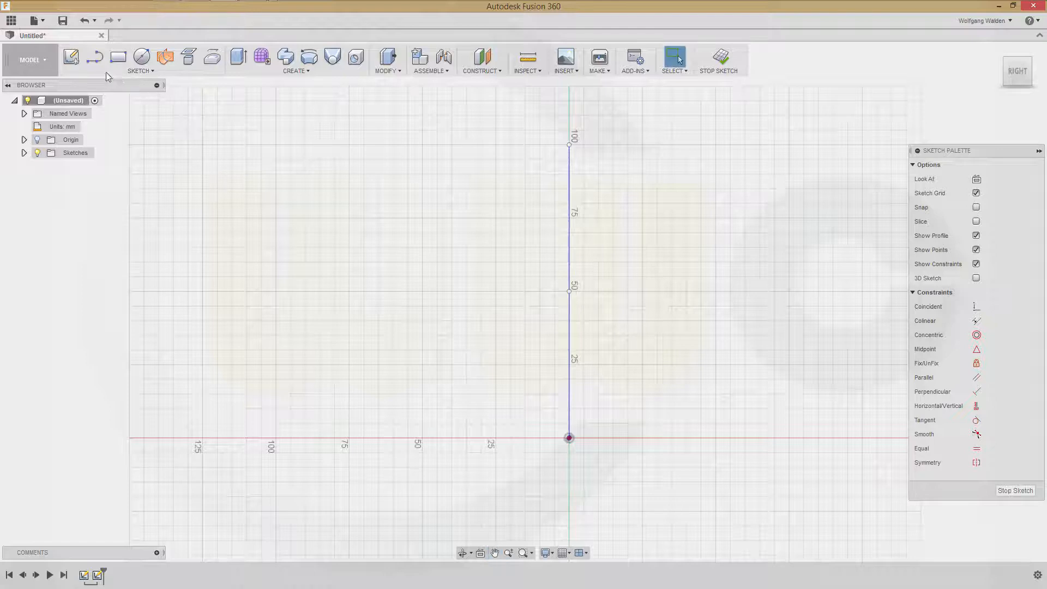
Step: Sketch a horizontal line about 127 mm left from the origin, a tangent arc curving upward, and a vertical line about 53 mm long
{"action": "left_click", "coordinate": [94, 57]}
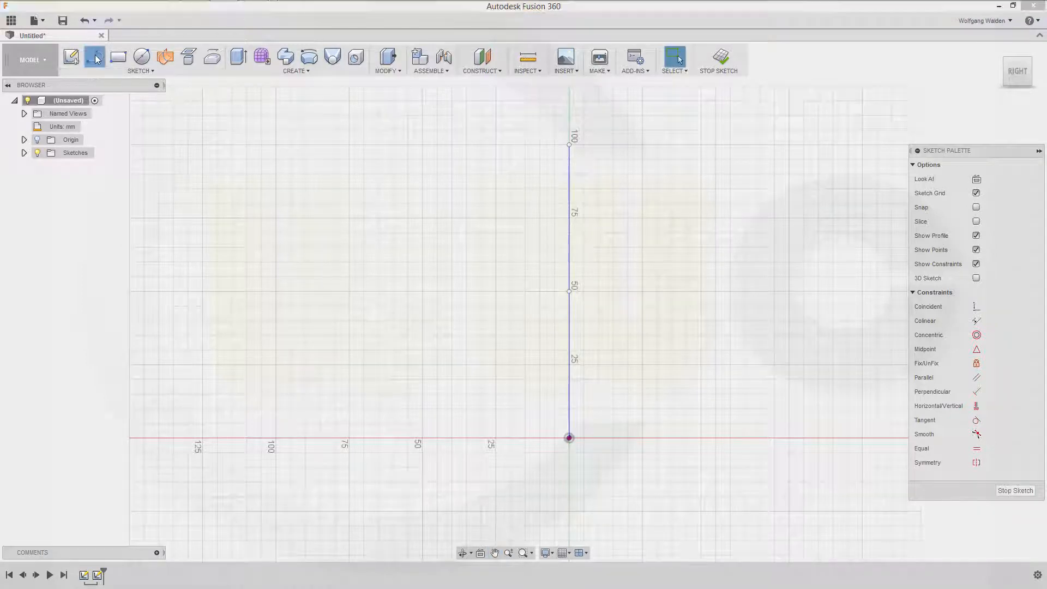
{"action": "left_click", "coordinate": [569, 438]}
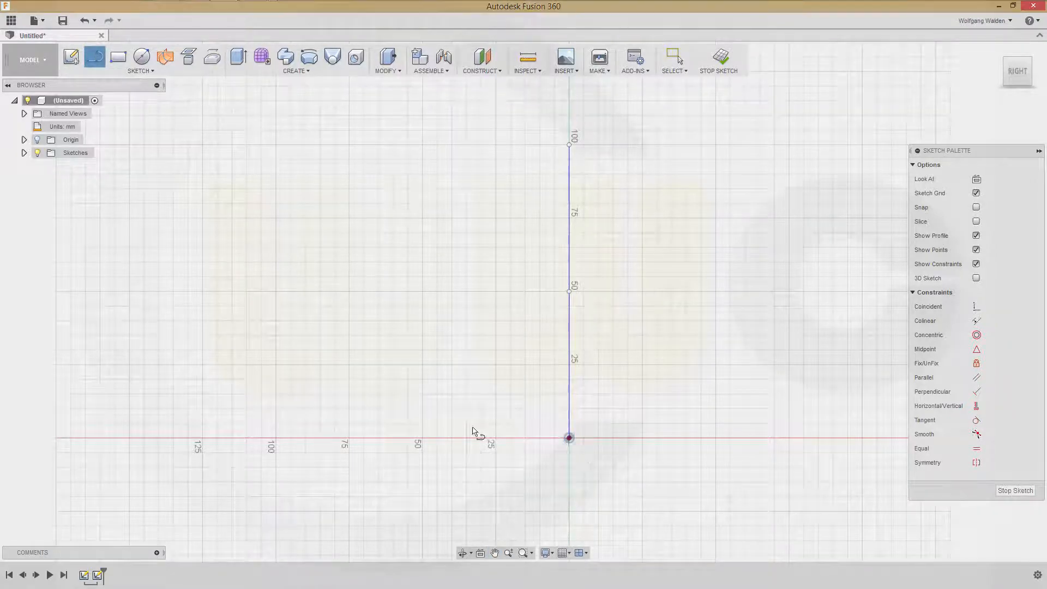
{"action": "left_click", "coordinate": [197, 438]}
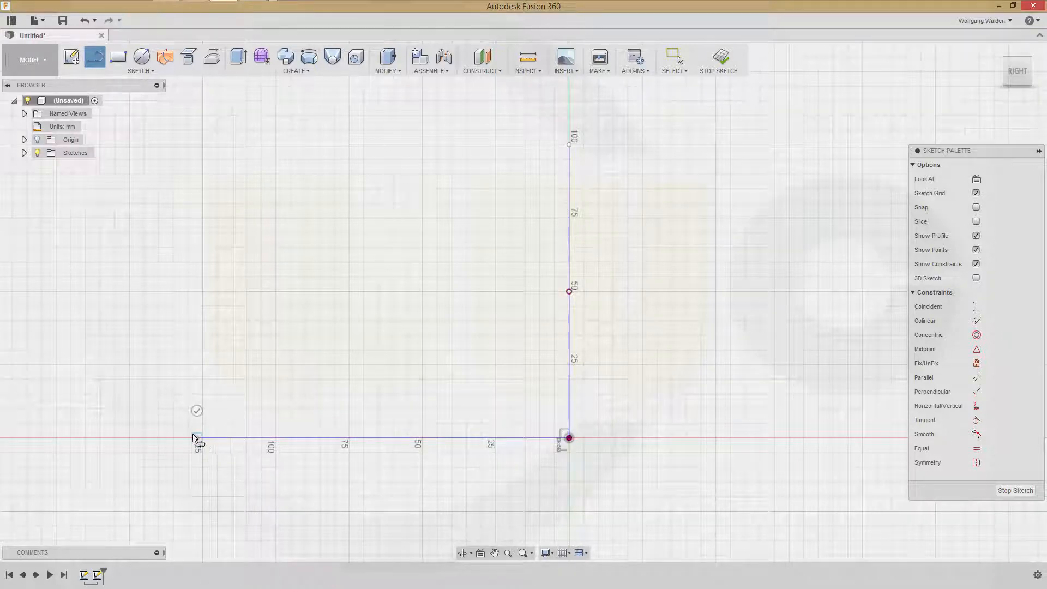
{"action": "left_click_drag", "start_coordinate": [195, 437], "coordinate": [90, 337]}
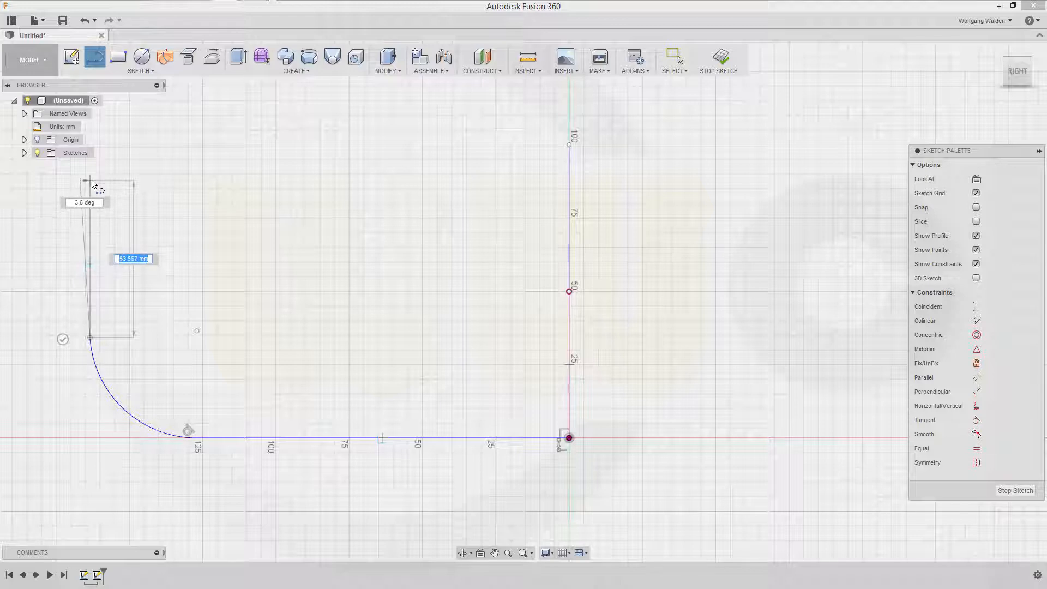
{"action": "left_click", "coordinate": [91, 181]}
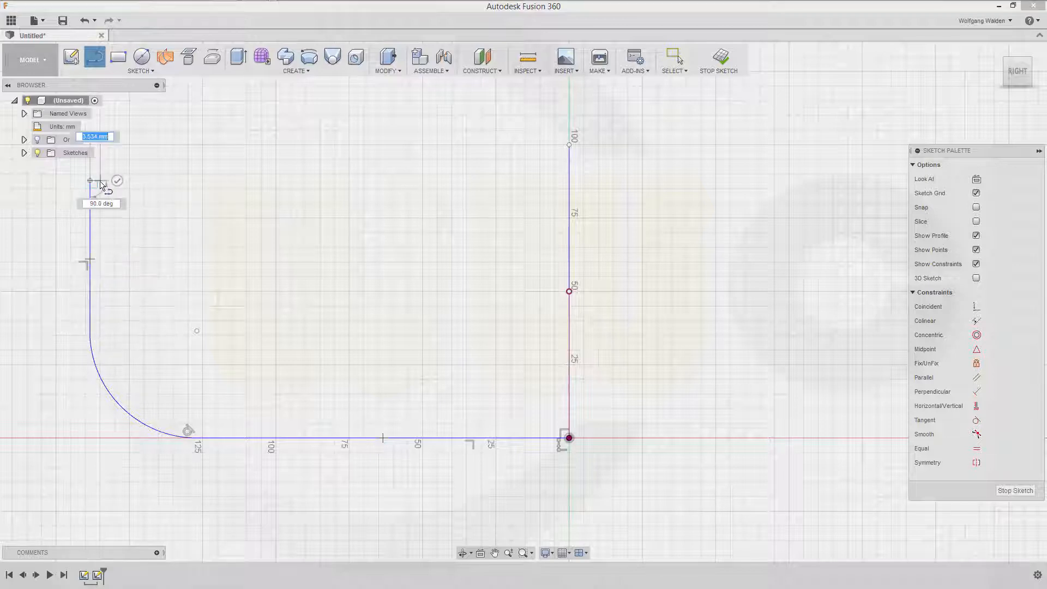
{"action": "key", "text": "Escape"}
{"action": "key", "text": "Escape"}
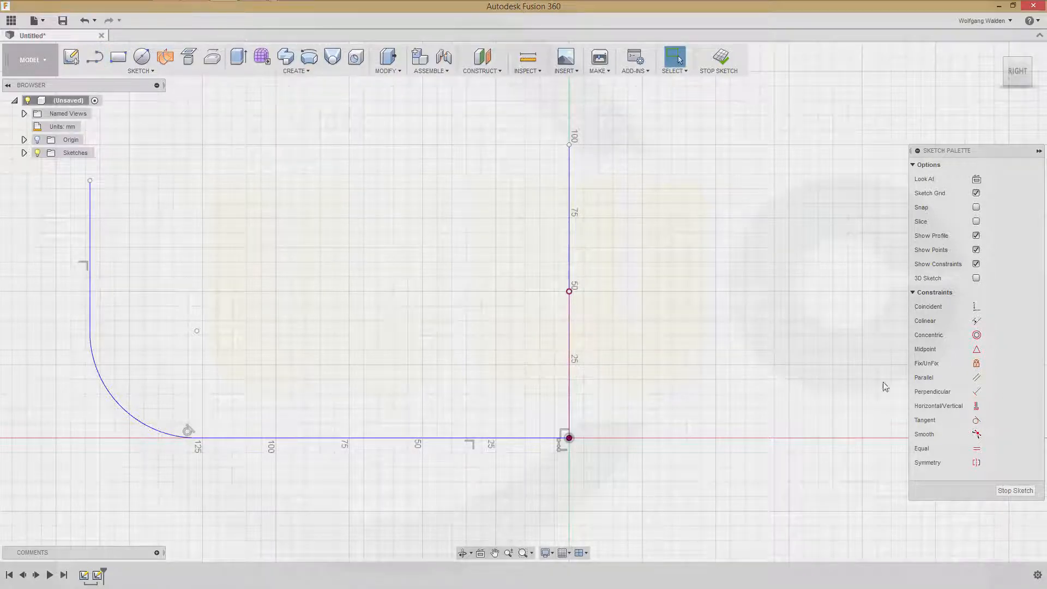
Step: Apply a tangent constraint between the arc and the vertical line at its upper end
{"action": "left_click", "coordinate": [976, 420]}
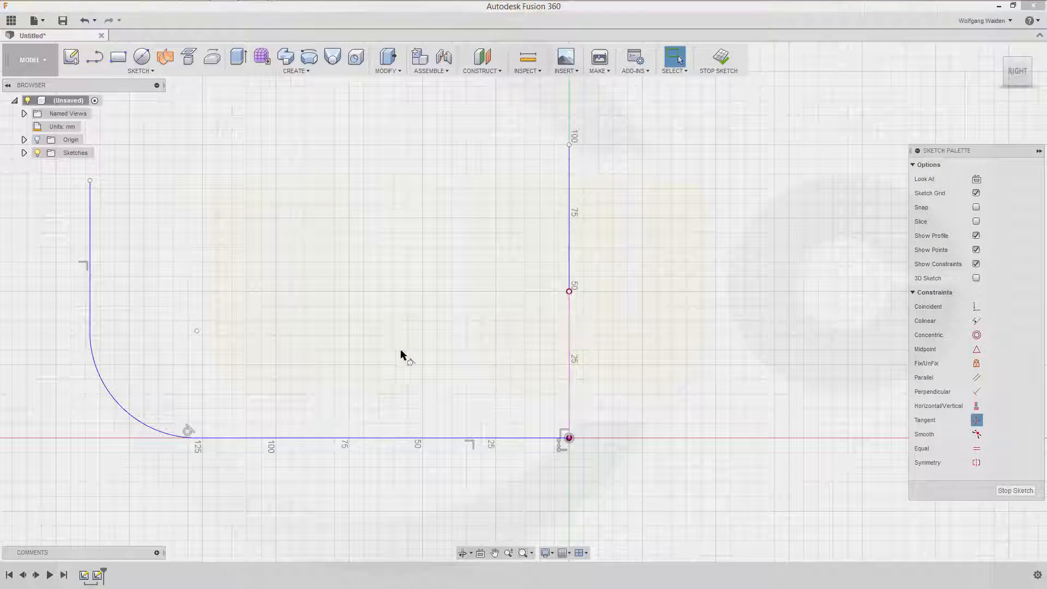
{"action": "left_click", "coordinate": [92, 363]}
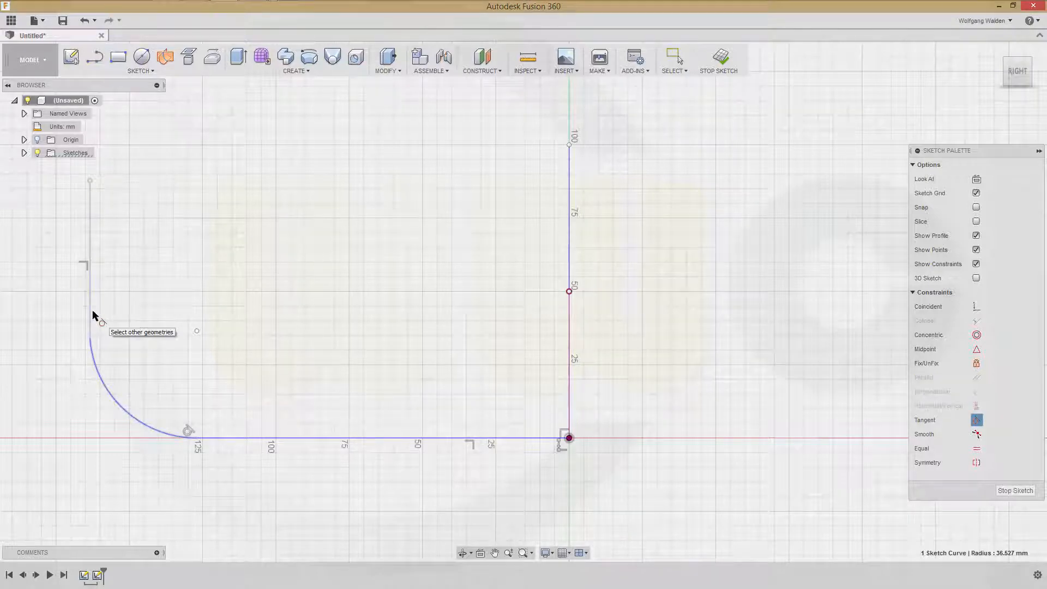
{"action": "left_click", "coordinate": [90, 319]}
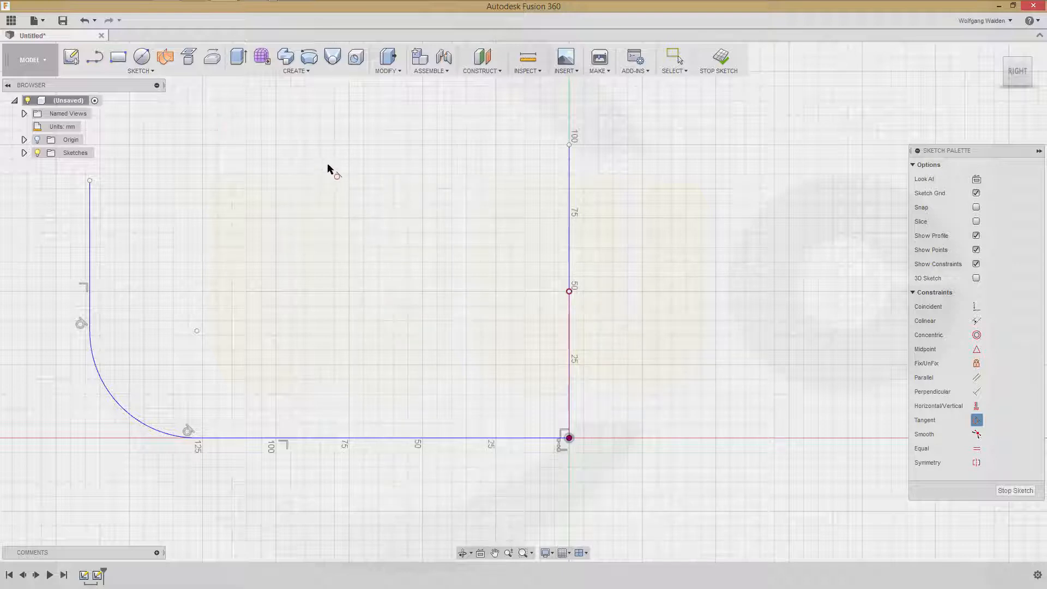
{"action": "key", "text": "Escape"}
Step: Dimension the arc's radius and set it to 80 mm
{"action": "key", "text": "d"}
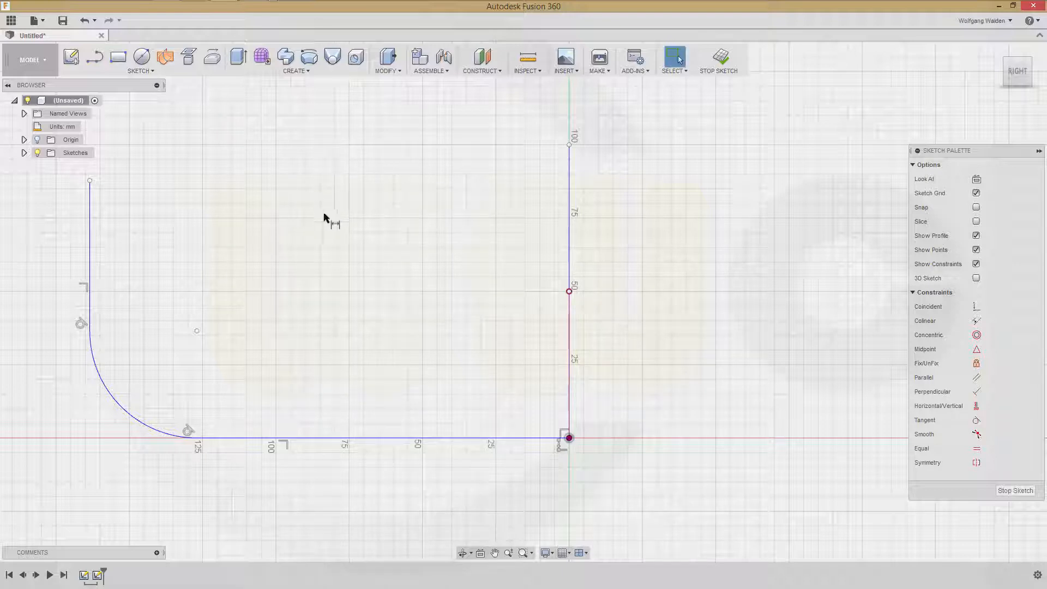
{"action": "left_click", "coordinate": [125, 414]}
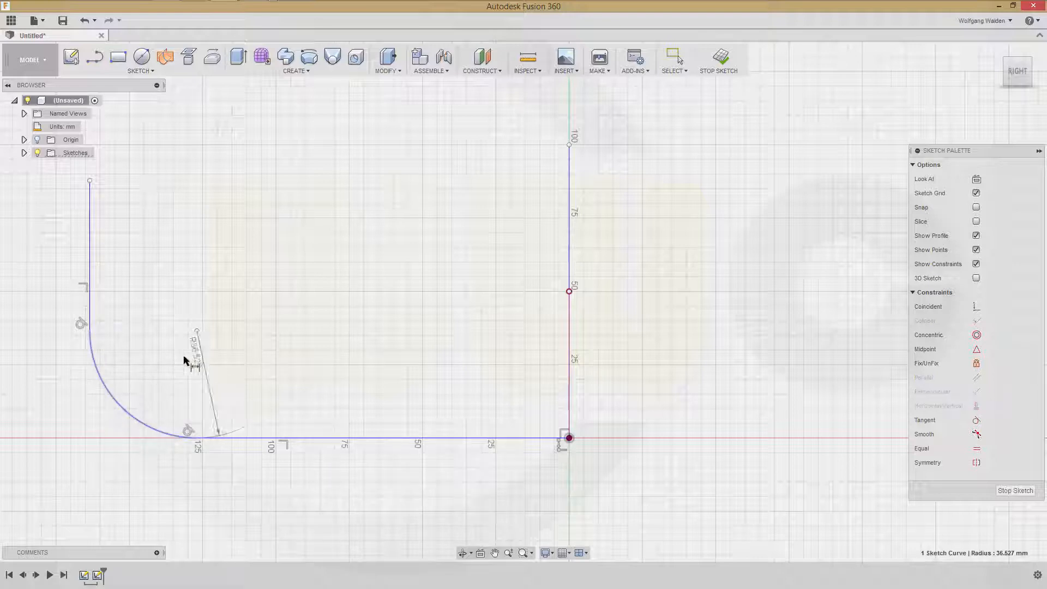
{"action": "left_click", "coordinate": [157, 366]}
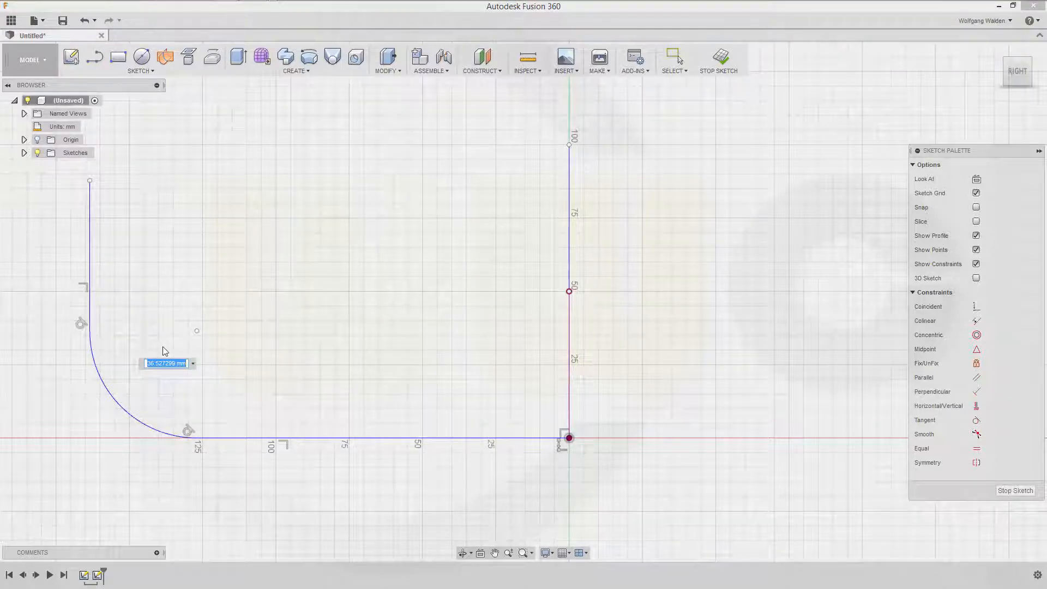
{"action": "type", "text": "80"}
{"action": "key", "text": "Return"}
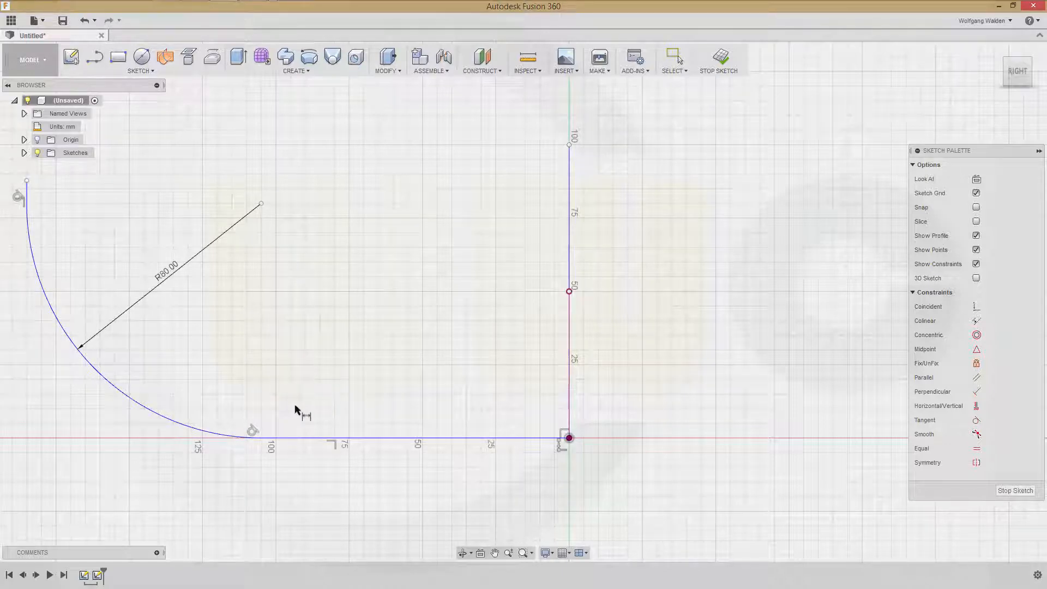
{"action": "scroll", "coordinate": [160, 375], "scroll_direction": "down", "scroll_amount": 1}
{"action": "scroll", "coordinate": [160, 375], "scroll_direction": "down", "scroll_amount": 1}
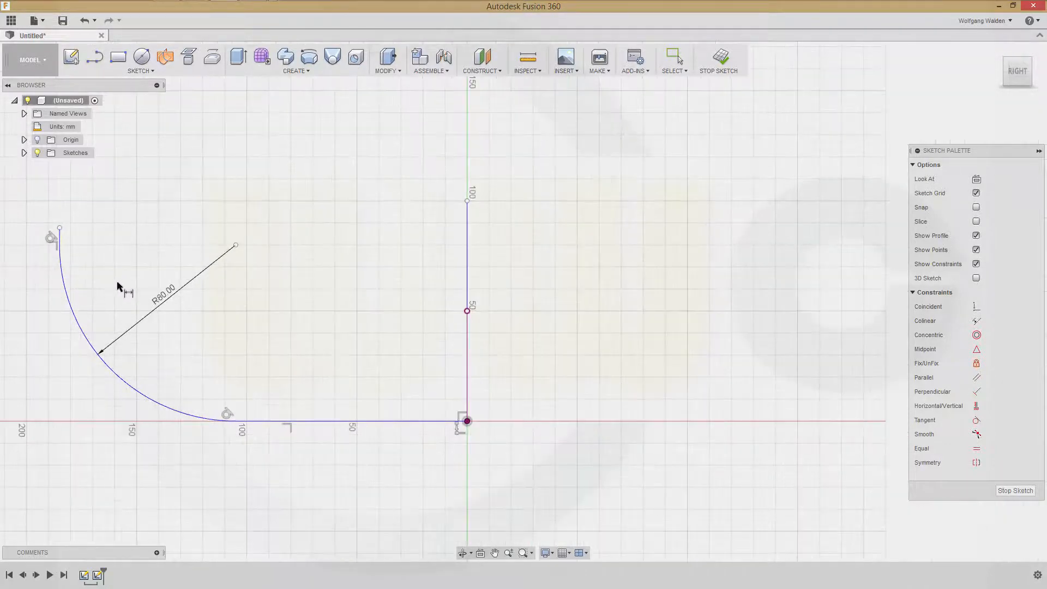
{"action": "key", "text": "Escape"}
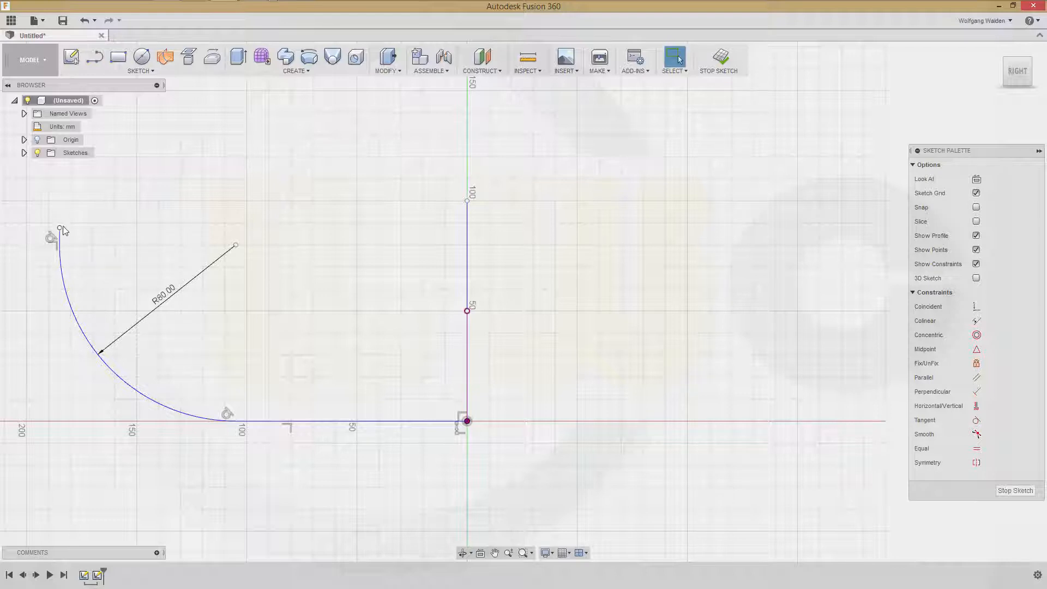
Step: Stretch the vertical line's free end upward, and set its height above the horizontal line to 100 mm
{"action": "left_click_drag", "start_coordinate": [61, 228], "coordinate": [66, 186]}
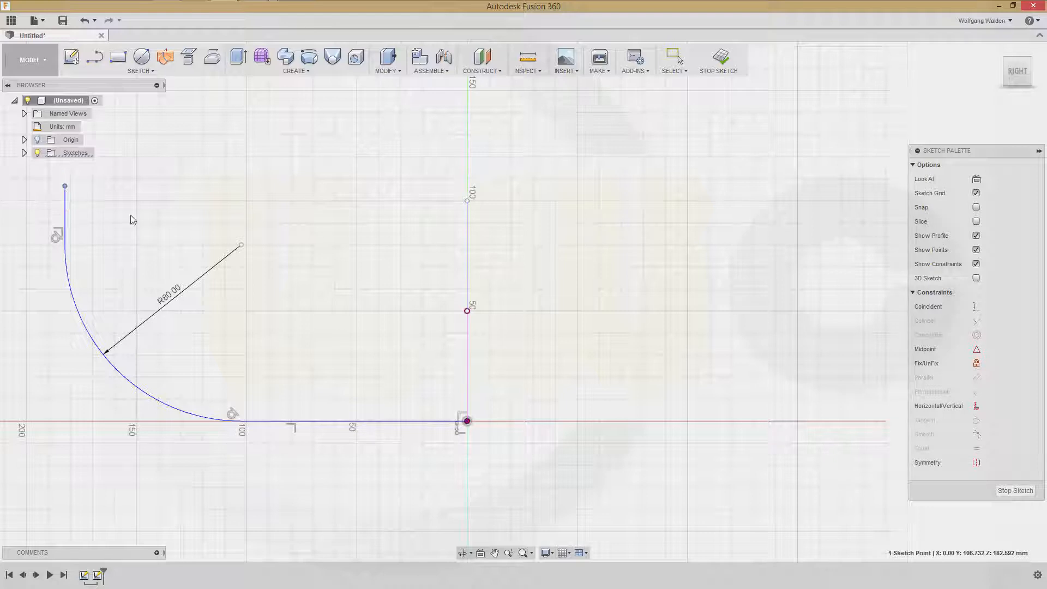
{"action": "key", "text": "Escape"}
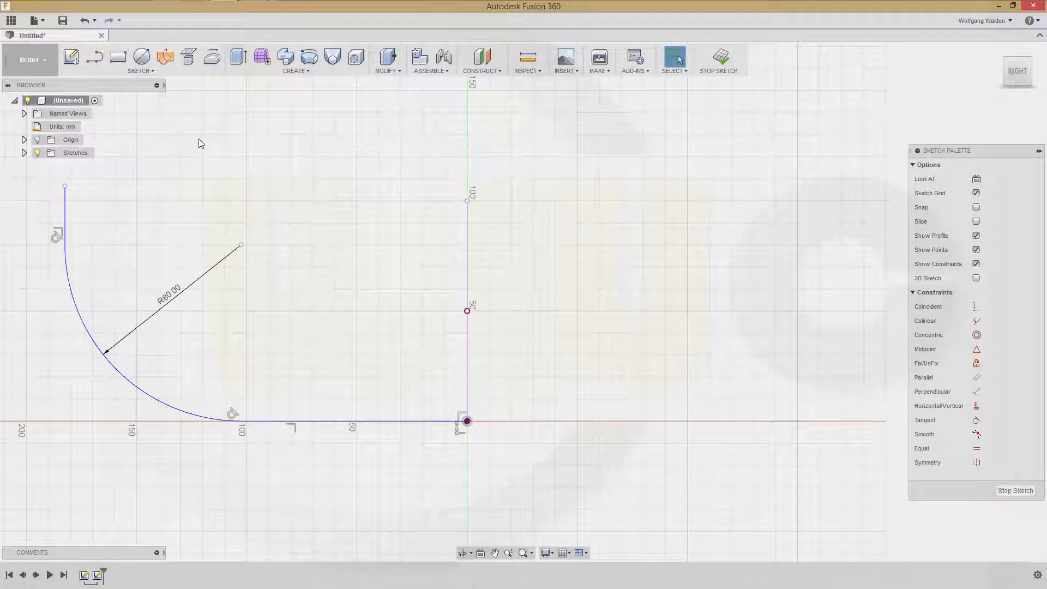
{"action": "left_click", "coordinate": [65, 187]}
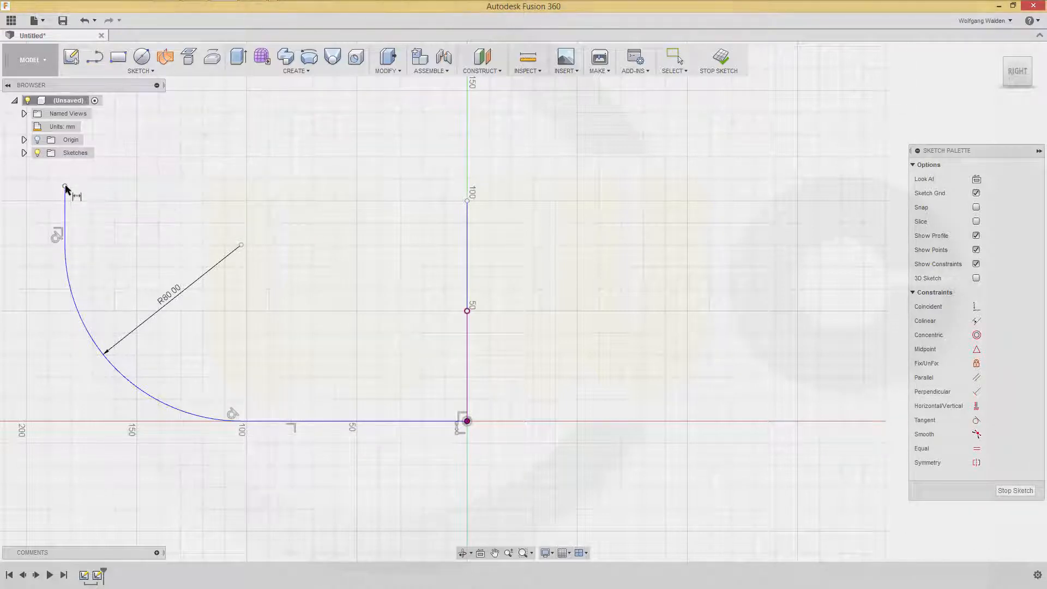
{"action": "left_click", "coordinate": [334, 422]}
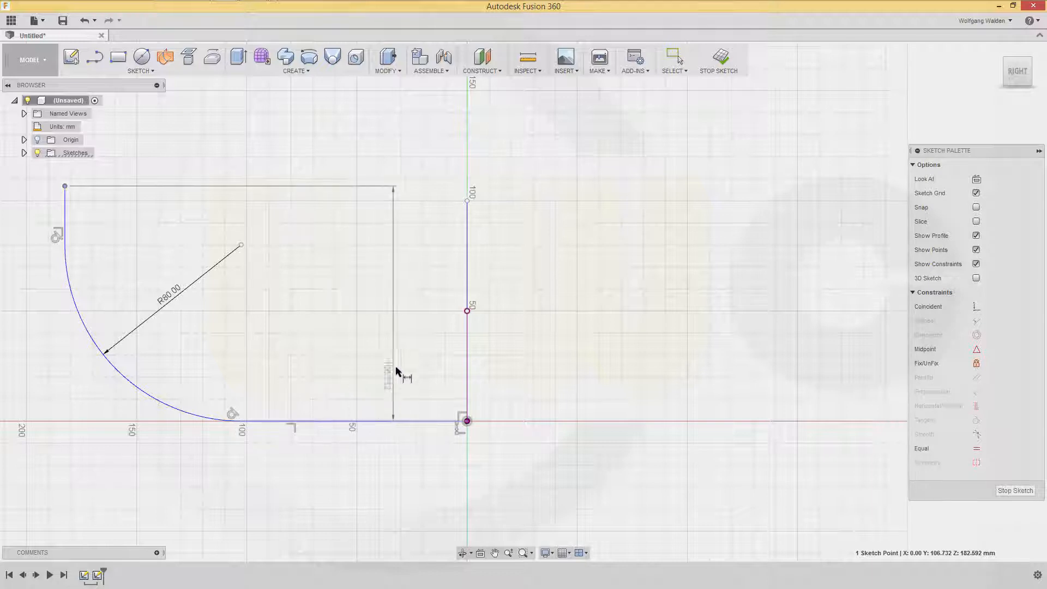
{"action": "left_click", "coordinate": [528, 320]}
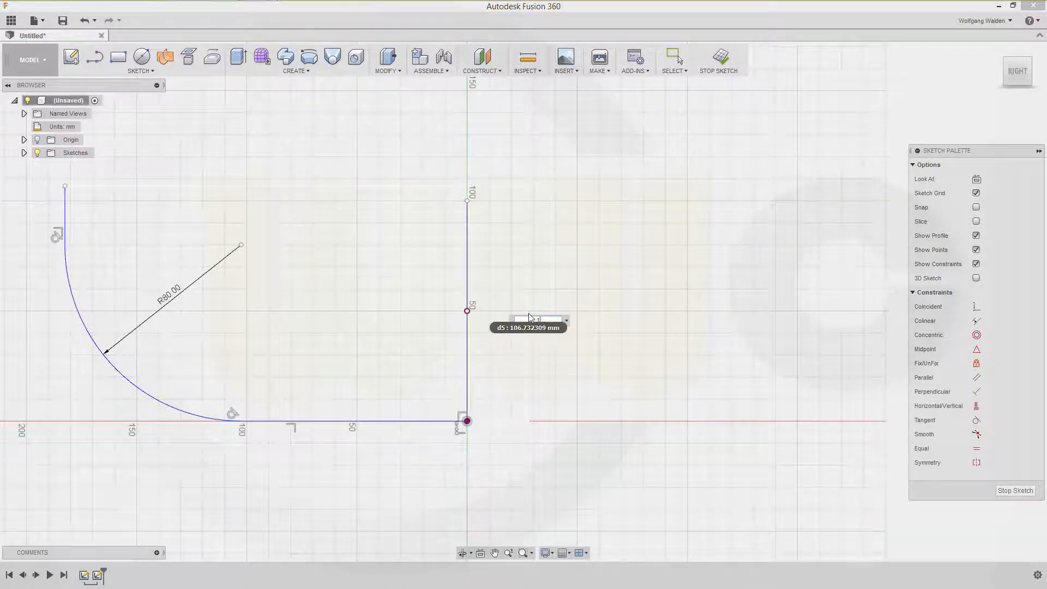
{"action": "key", "text": "Return"}
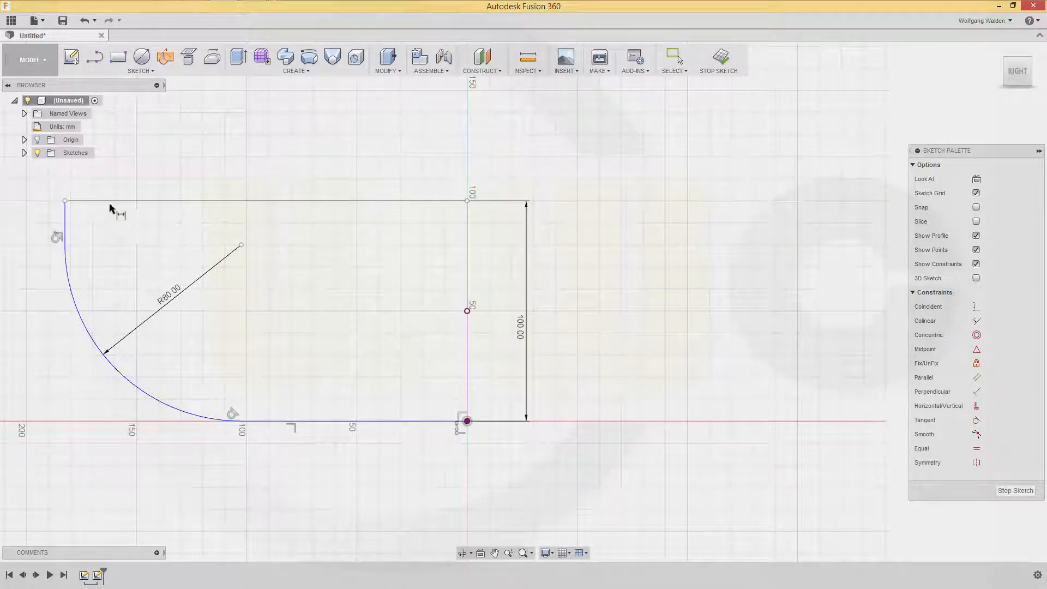
Step: Set the horizontal distance from the vertical line's upper end to the origin to 115+82+82 mm, and finish the sketch
{"action": "left_click", "coordinate": [65, 202]}
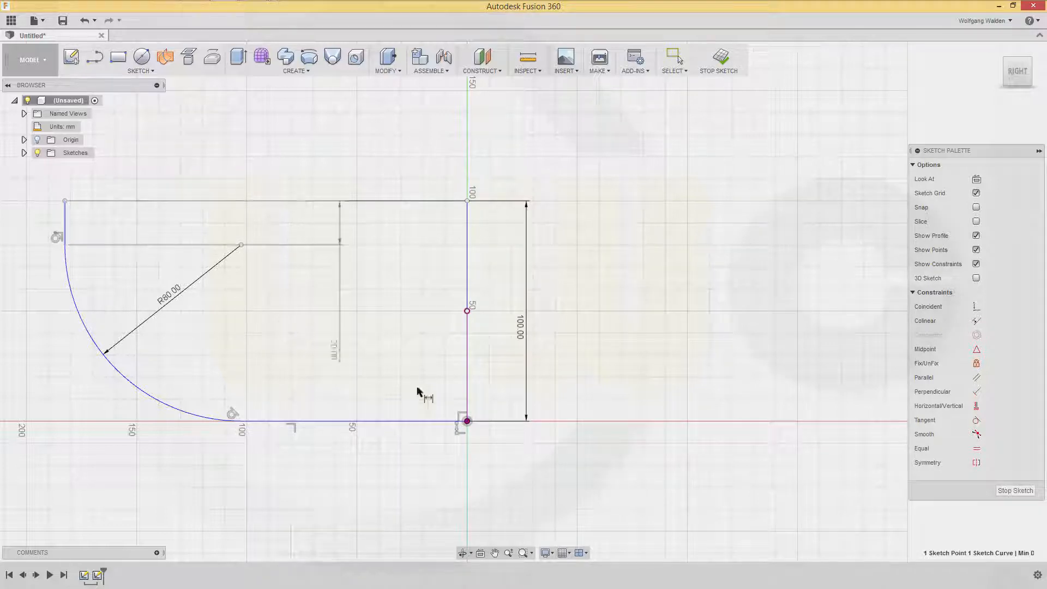
{"action": "left_click", "coordinate": [467, 421]}
{"action": "left_click", "coordinate": [297, 469]}
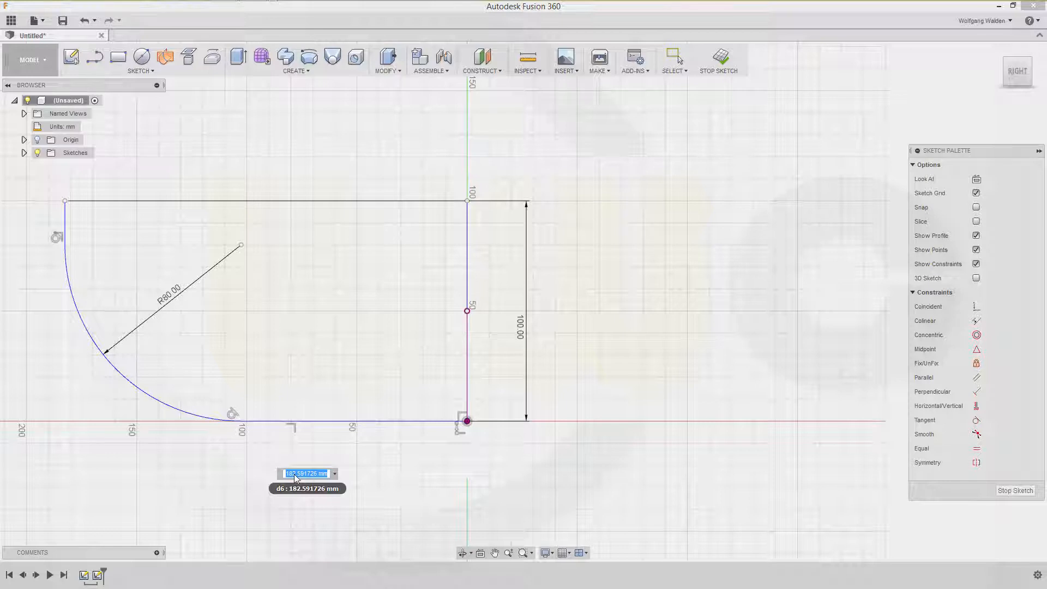
{"action": "type", "text": "115+82+82"}
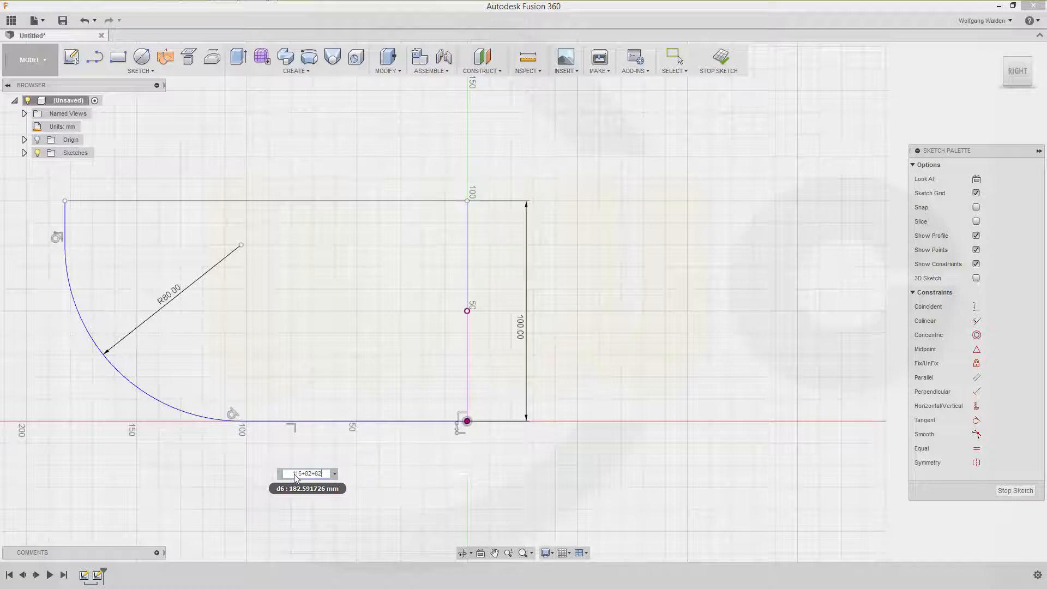
{"action": "key", "text": "Return"}
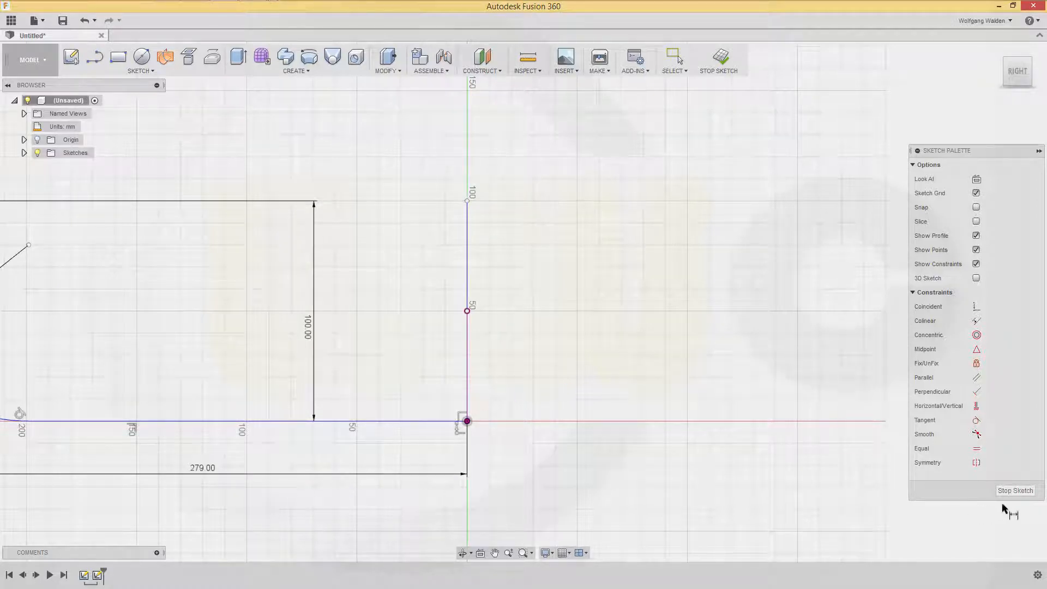
{"action": "left_click", "coordinate": [1014, 491]}
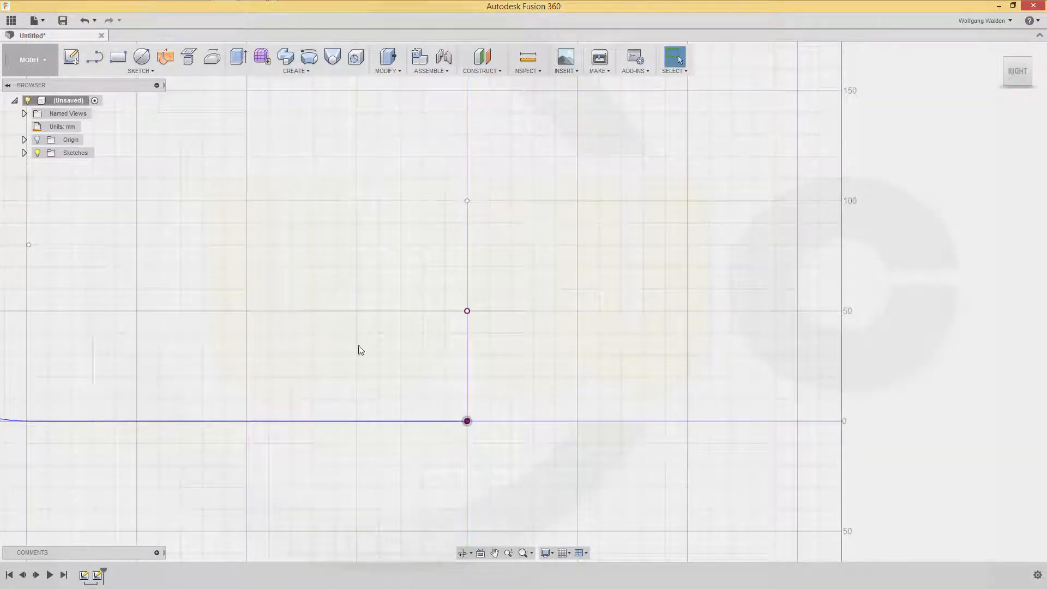
Step: Reopen Sketch2, convert its horizontal base line to construction geometry, and finish the sketch
{"action": "left_click", "coordinate": [24, 154]}
{"action": "double_click", "coordinate": [83, 179]}
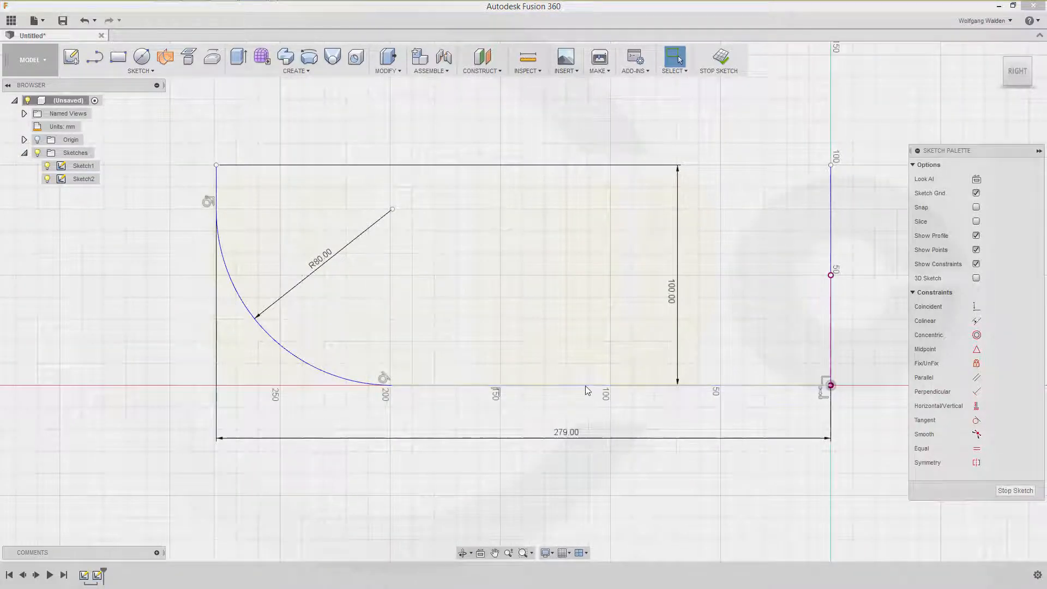
{"action": "left_click", "coordinate": [585, 385]}
{"action": "right_click", "coordinate": [584, 385]}
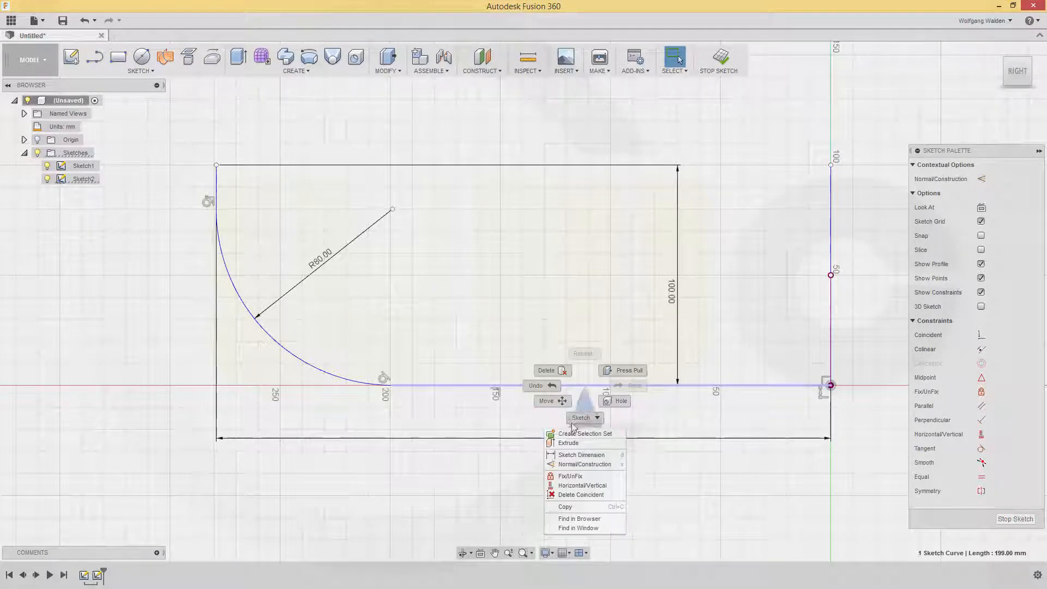
{"action": "left_click", "coordinate": [597, 464]}
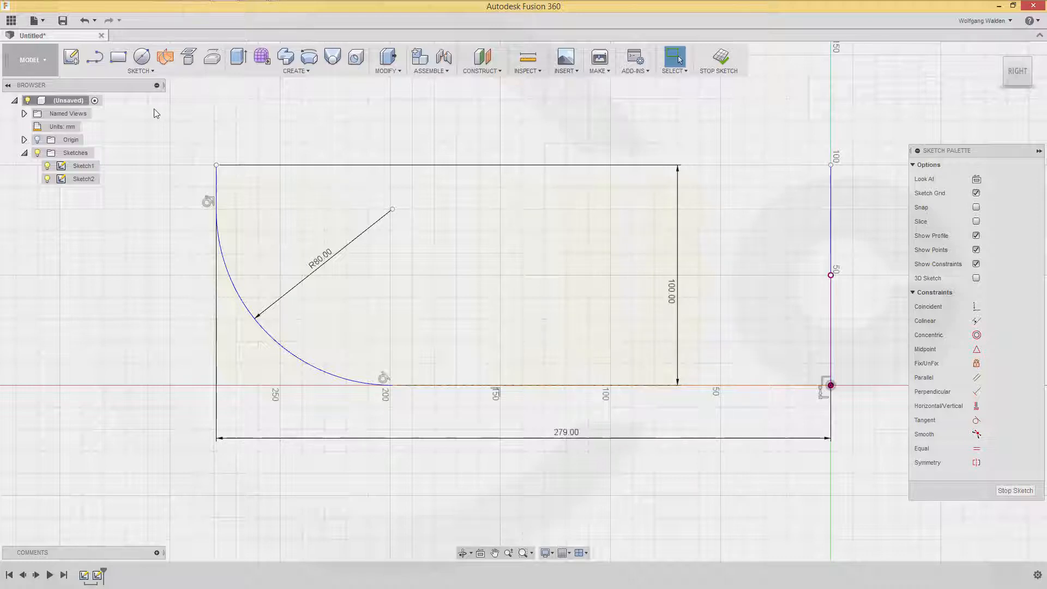
{"action": "left_click", "coordinate": [1021, 496]}
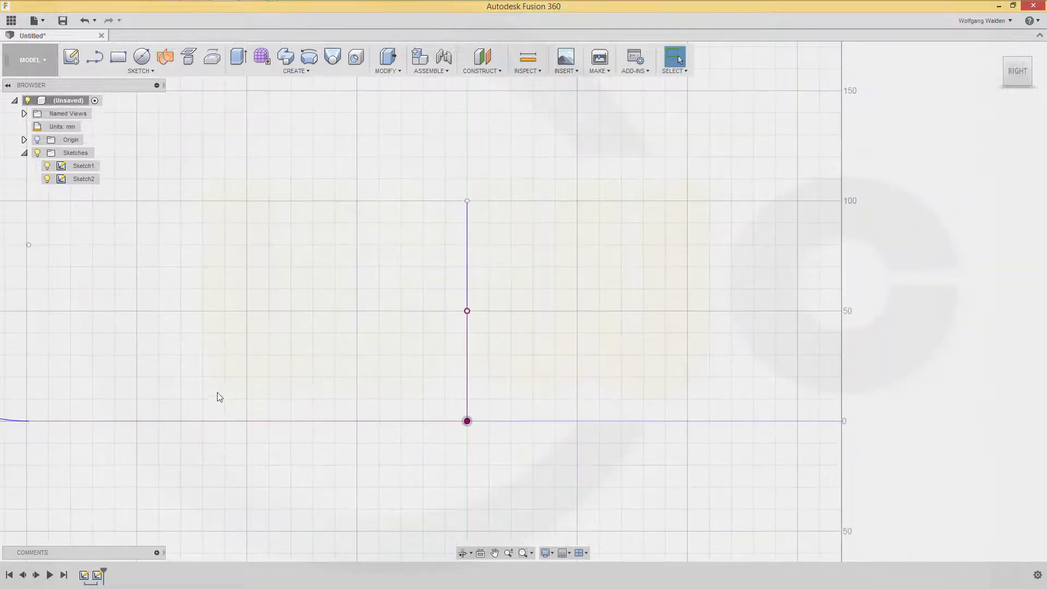
Step: Start the Intersection Curve command in a third sketch on the horizontal (top) origin plane
{"action": "middle_click_drag", "start_coordinate": [235, 403], "coordinate": [699, 393]}
{"action": "scroll", "coordinate": [647, 362], "scroll_direction": "up", "scroll_amount": 2}
{"action": "scroll", "coordinate": [522, 371], "scroll_direction": "down", "scroll_amount": 2}
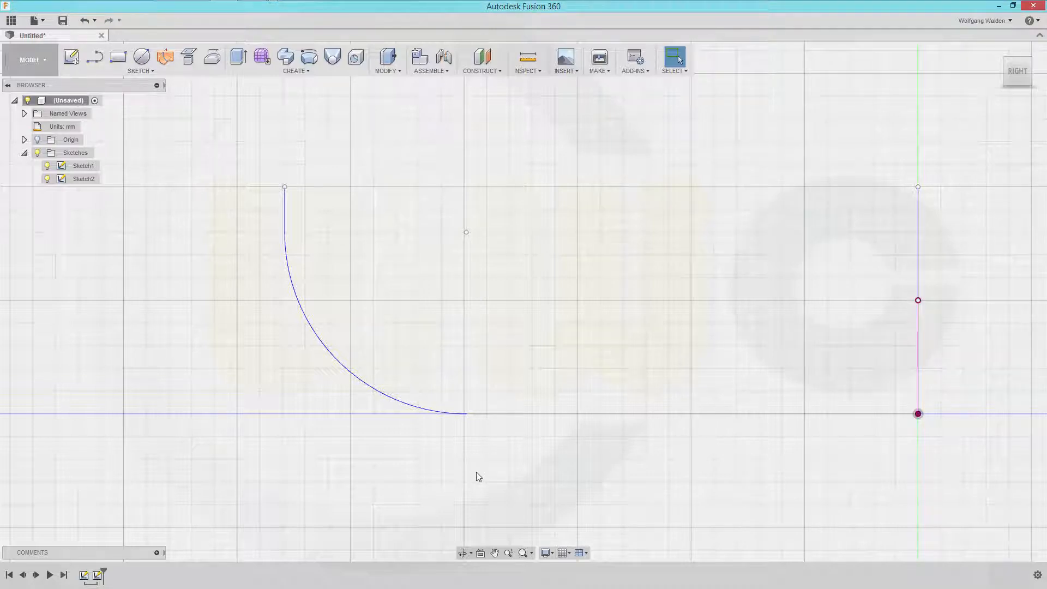
{"action": "mouse_move", "coordinate": [480, 474]}
{"action": "middle_mouse_down", "text": "shift"}
{"action": "mouse_move", "coordinate": [526, 463]}
{"action": "mouse_move", "coordinate": [558, 484]}
{"action": "mouse_move", "coordinate": [548, 476]}
{"action": "middle_mouse_up", "text": "shift"}
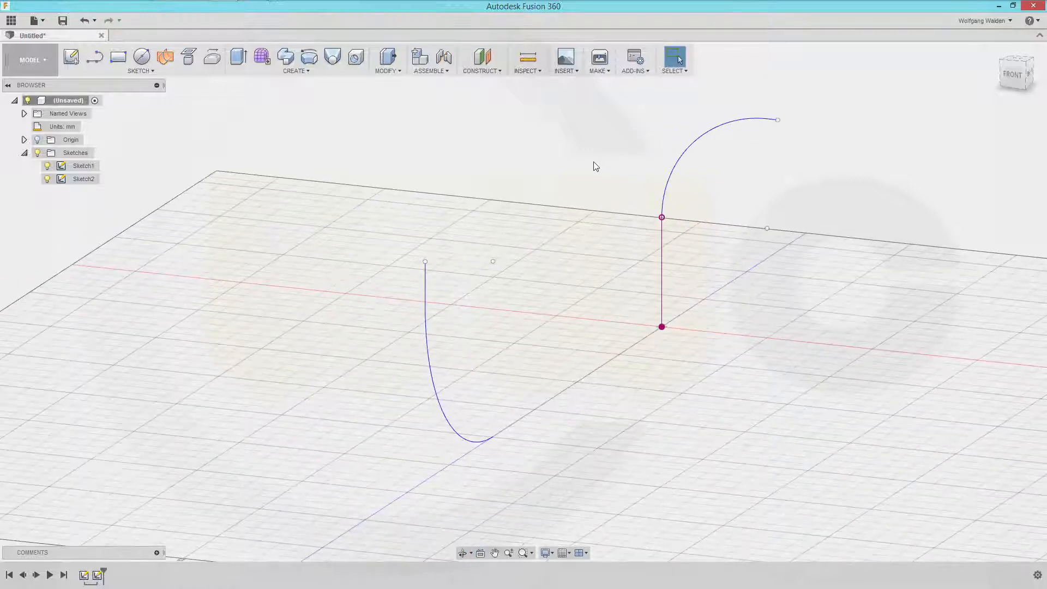
{"action": "left_click", "coordinate": [159, 71]}
{"action": "mouse_move", "coordinate": [166, 353]}
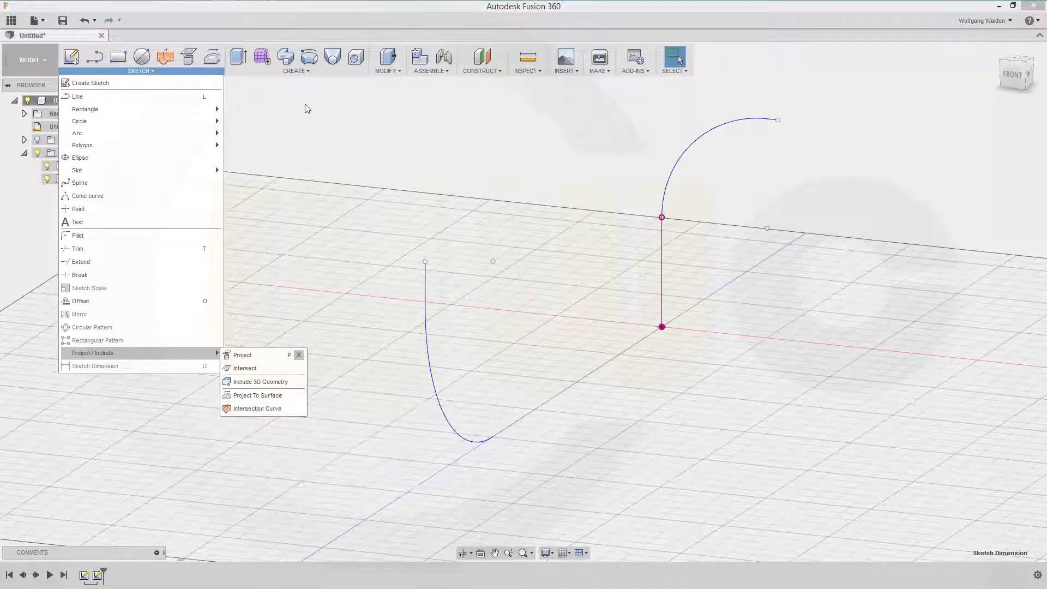
{"action": "left_click", "coordinate": [165, 56]}
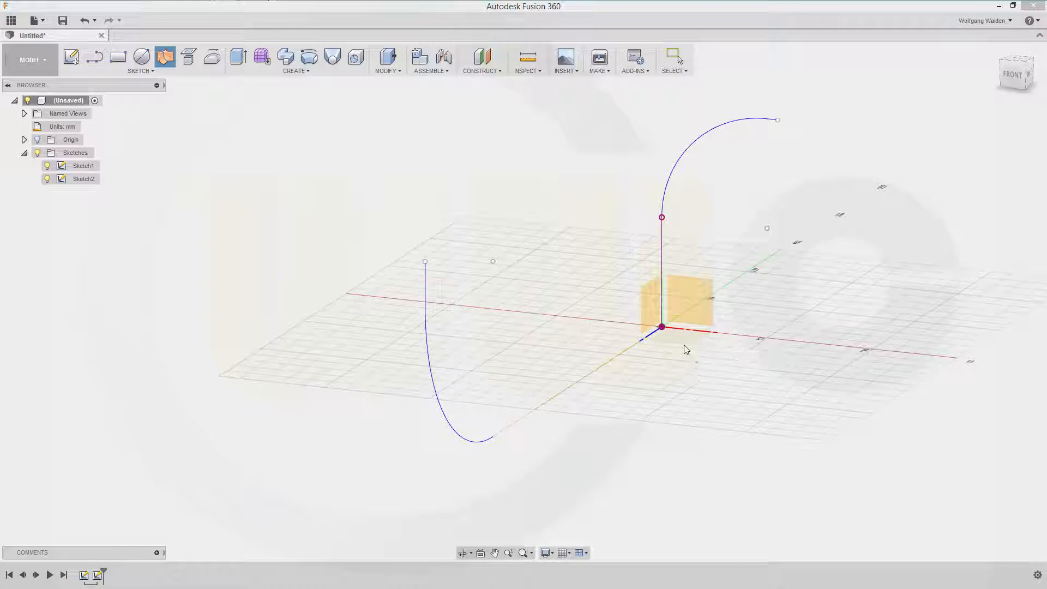
{"action": "left_click", "coordinate": [685, 345]}
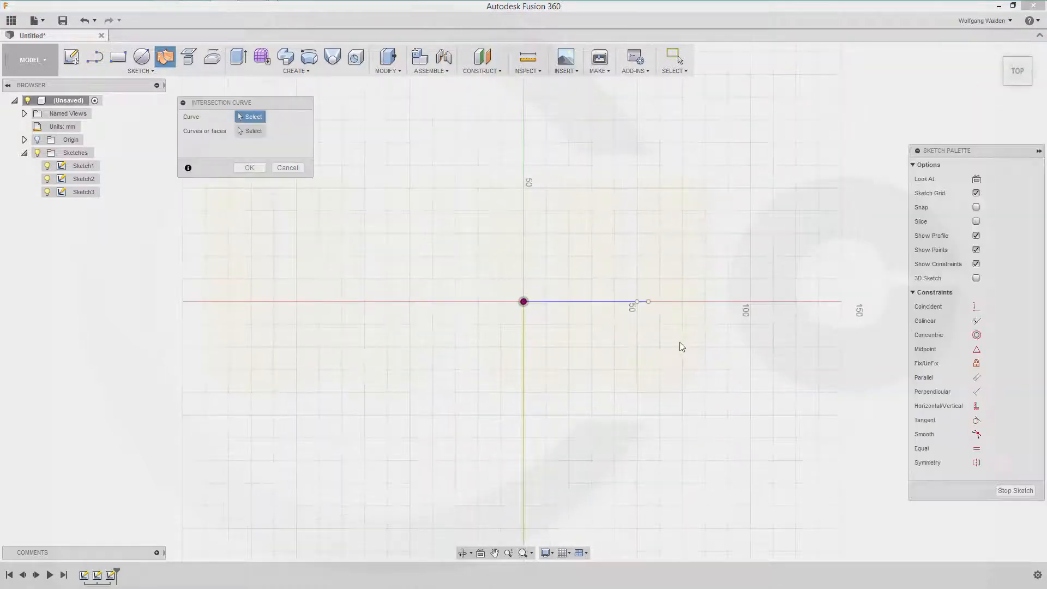
Step: Create an intersection curve from Sketch1's 50 mm radius arc and both the vertical line and arc of Sketch2
{"action": "mouse_move", "coordinate": [408, 423]}
{"action": "middle_mouse_down", "text": "shift"}
{"action": "mouse_move", "coordinate": [402, 381]}
{"action": "mouse_move", "coordinate": [439, 386]}
{"action": "mouse_move", "coordinate": [505, 407]}
{"action": "mouse_move", "coordinate": [588, 469]}
{"action": "mouse_move", "coordinate": [549, 434]}
{"action": "mouse_move", "coordinate": [536, 395]}
{"action": "middle_mouse_up", "text": "shift"}
{"action": "scroll", "coordinate": [567, 503], "scroll_direction": "down", "scroll_amount": 3}
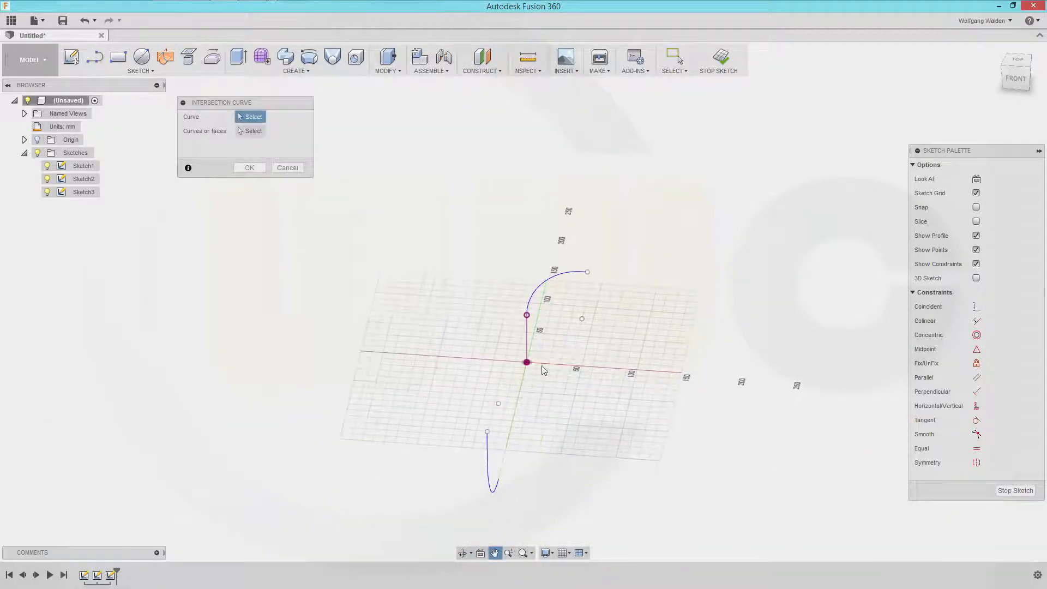
{"action": "scroll", "coordinate": [553, 242], "scroll_direction": "up", "scroll_amount": 2}
{"action": "scroll", "coordinate": [518, 244], "scroll_direction": "up", "scroll_amount": 1}
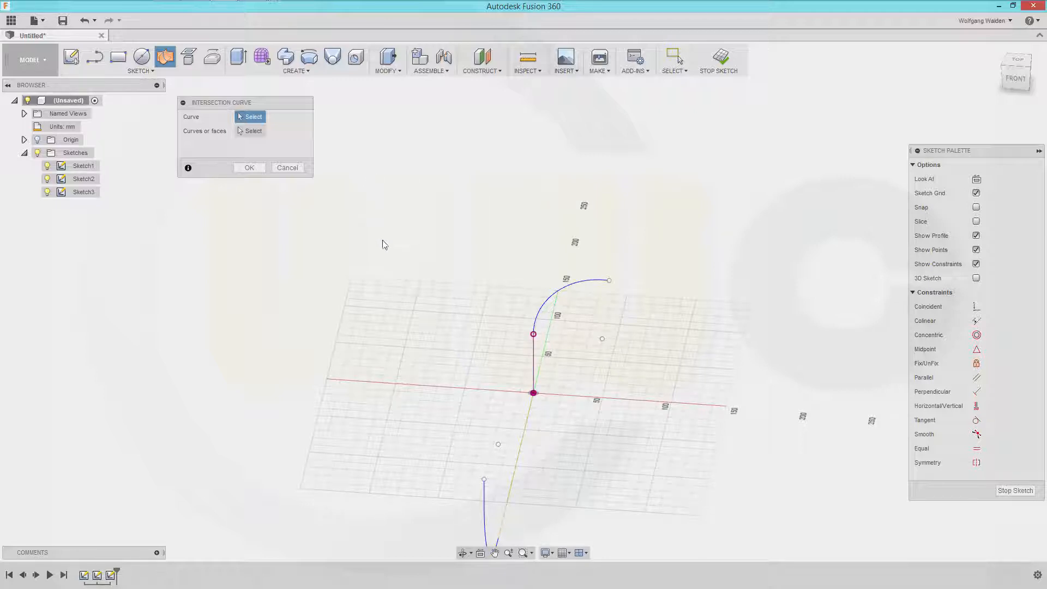
{"action": "left_click", "coordinate": [544, 303]}
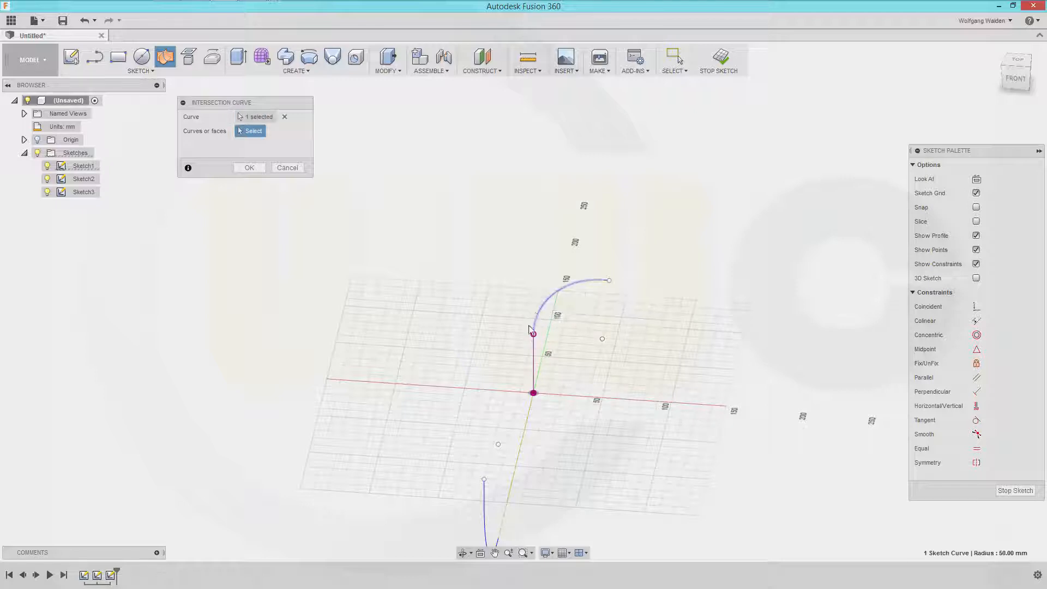
{"action": "middle_click_drag", "start_coordinate": [549, 507], "coordinate": [519, 401]}
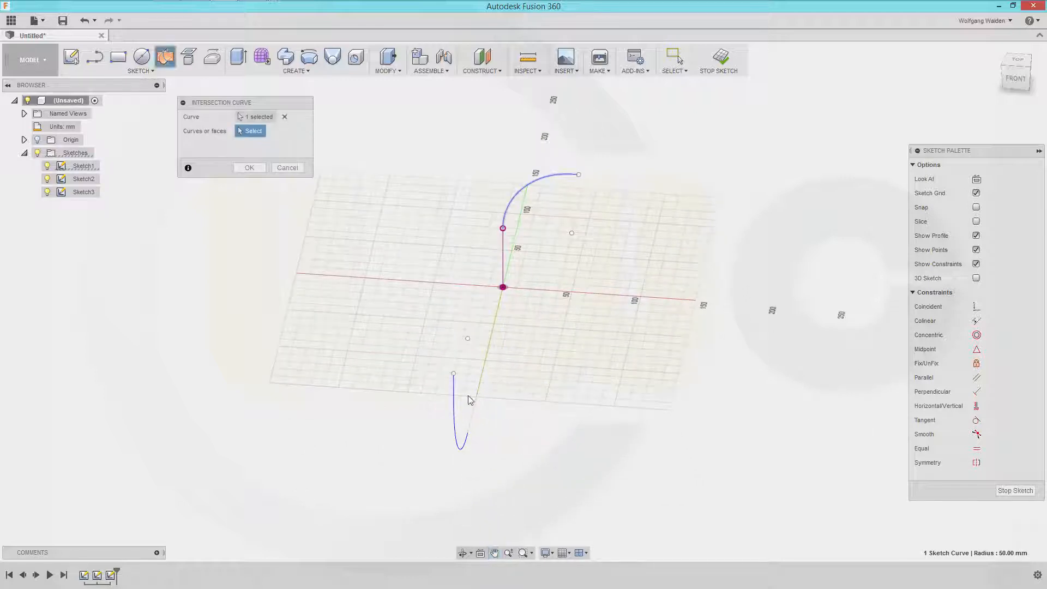
{"action": "left_click", "coordinate": [453, 428]}
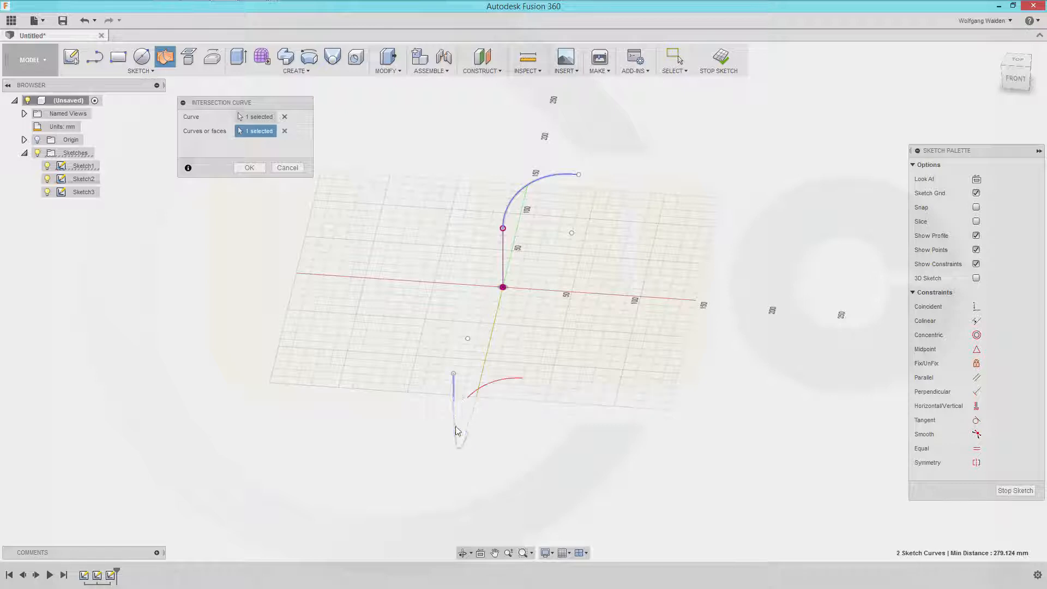
{"action": "left_click", "coordinate": [453, 426]}
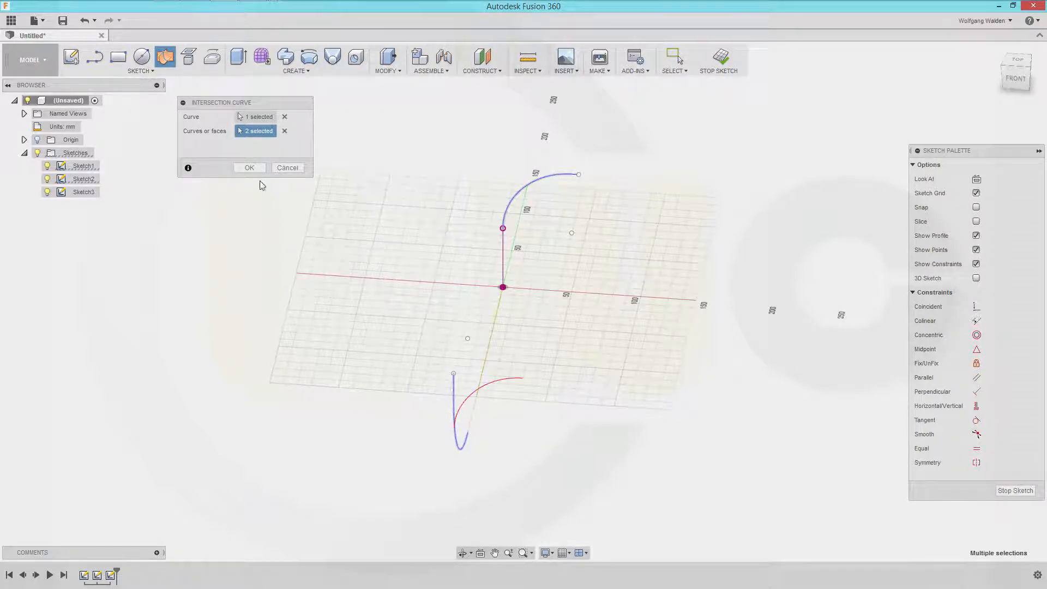
{"action": "left_click", "coordinate": [249, 167]}
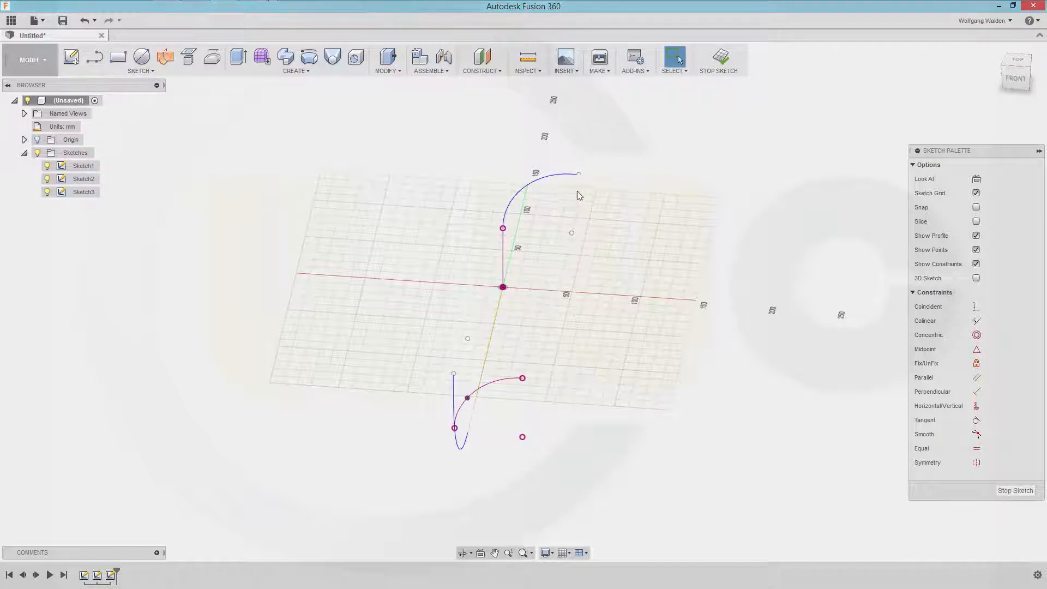
Step: Create an intersection curve from the short line at the end of Sketch1's arc and Sketch2's vertical line
{"action": "scroll", "coordinate": [567, 180], "scroll_direction": "up", "scroll_amount": 3}
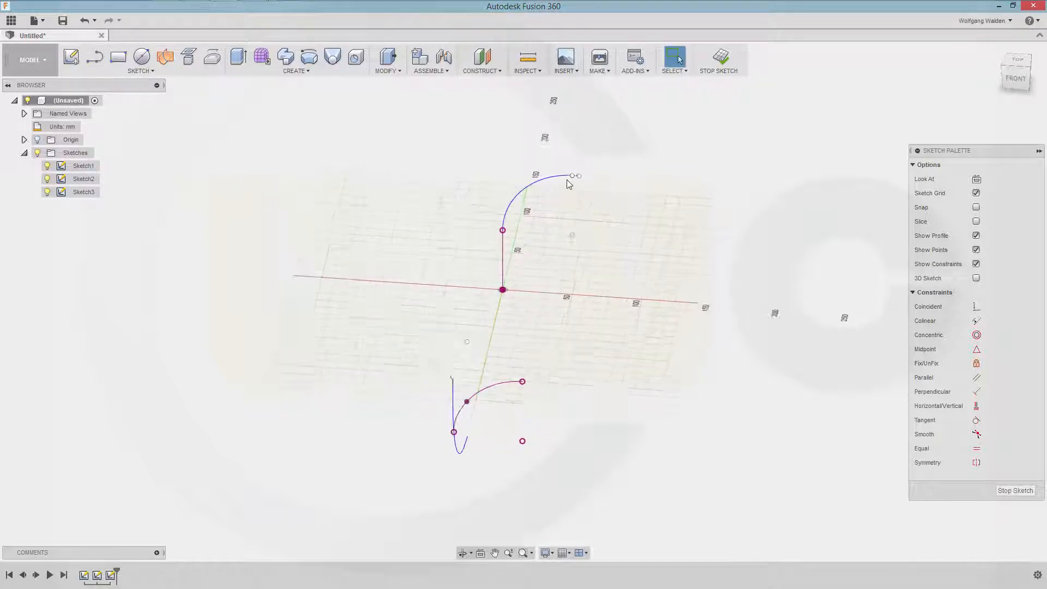
{"action": "left_click", "coordinate": [166, 58]}
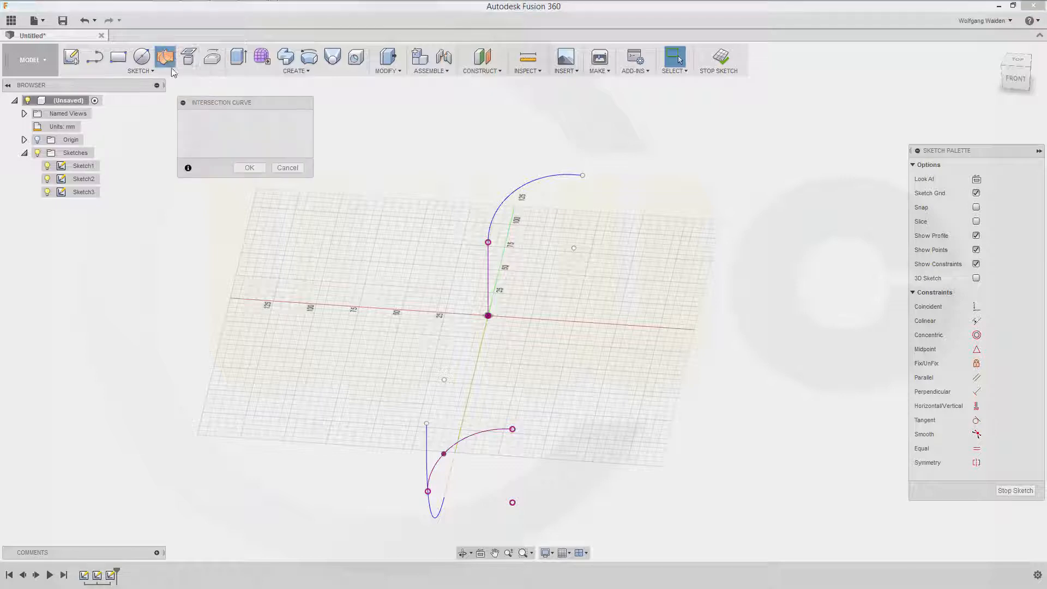
{"action": "left_click", "coordinate": [579, 175]}
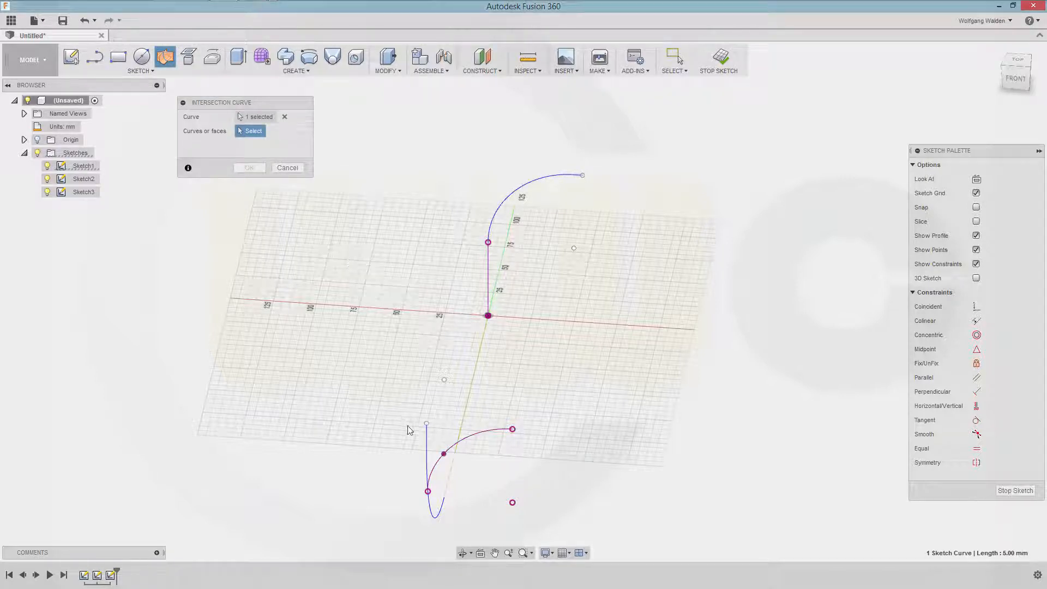
{"action": "left_click", "coordinate": [427, 439]}
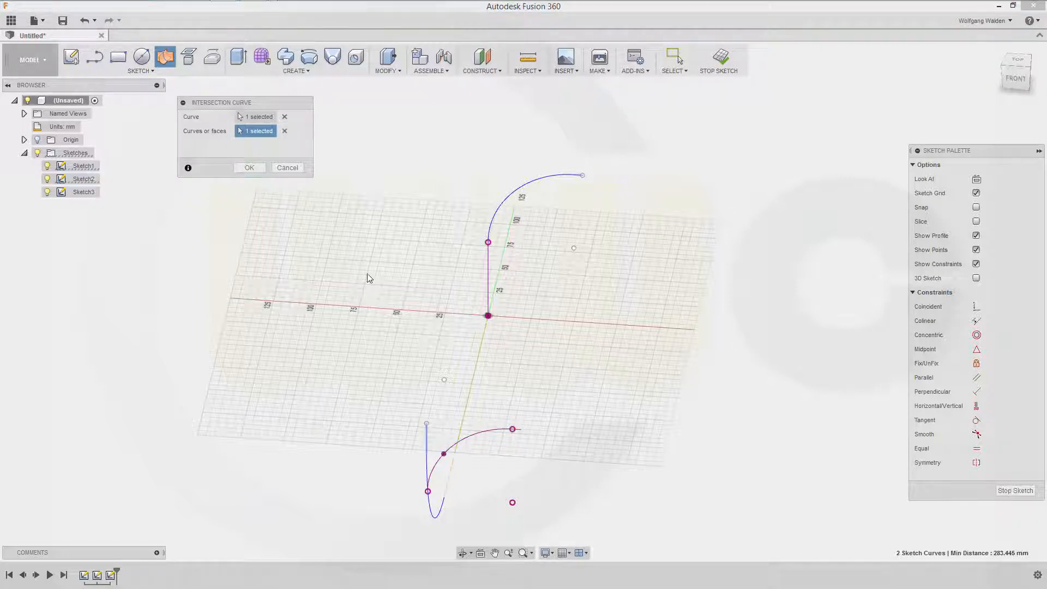
{"action": "left_click", "coordinate": [251, 169]}
Step: Create an intersection curve from Sketch1's vertical line and Sketch2's arc
{"action": "middle_click_drag", "start_coordinate": [371, 259], "coordinate": [355, 247], "text": "shift"}
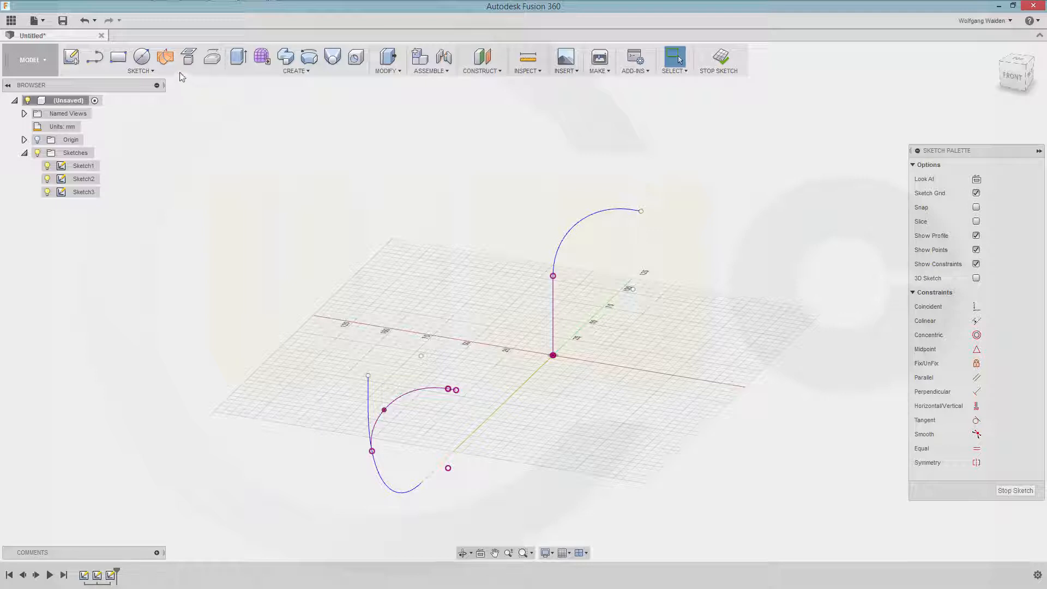
{"action": "left_click", "coordinate": [167, 57]}
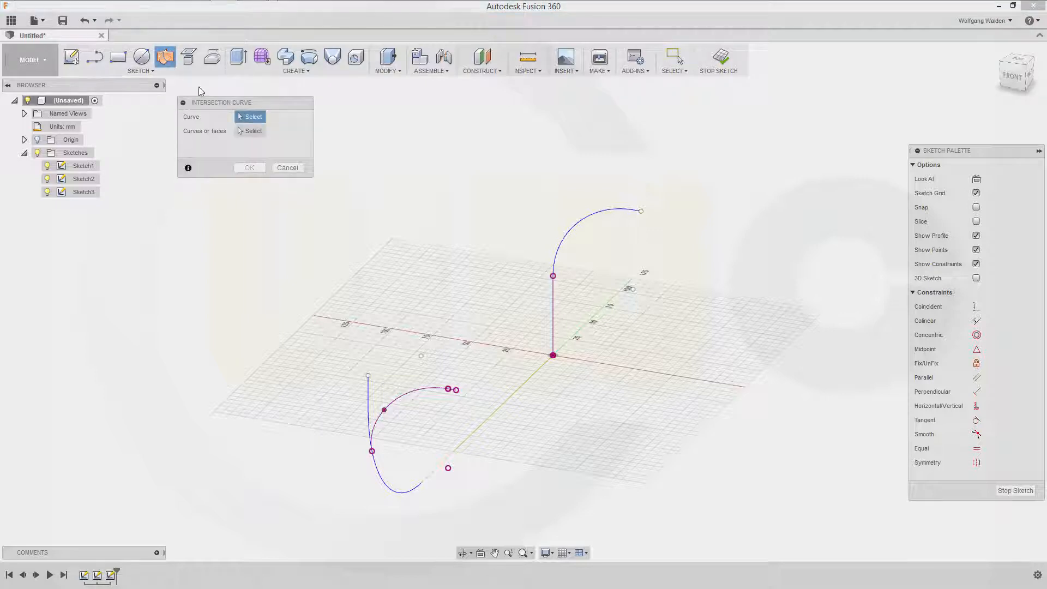
{"action": "left_click", "coordinate": [553, 309]}
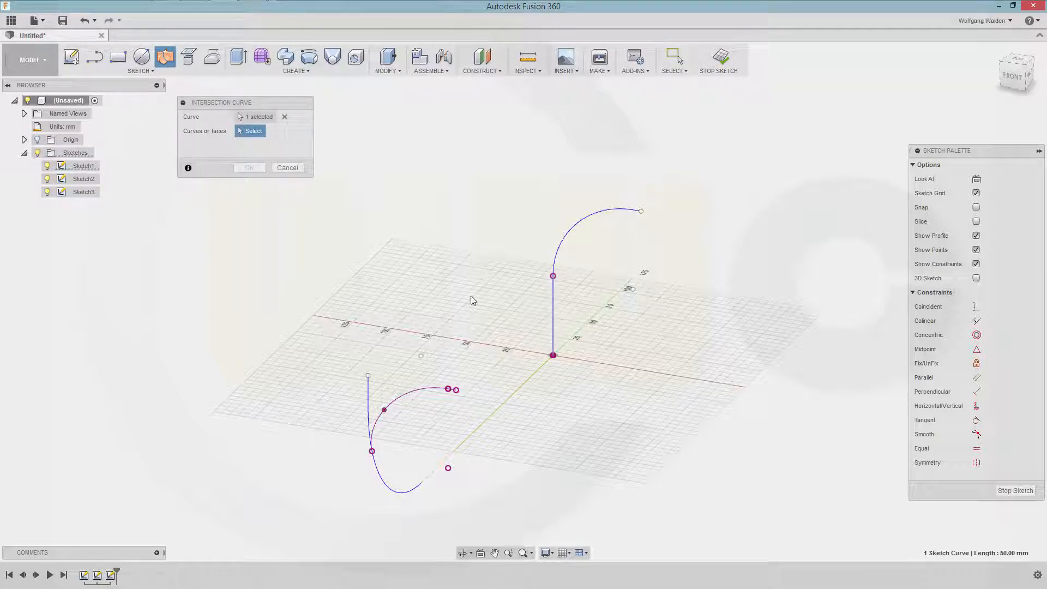
{"action": "left_click", "coordinate": [401, 493]}
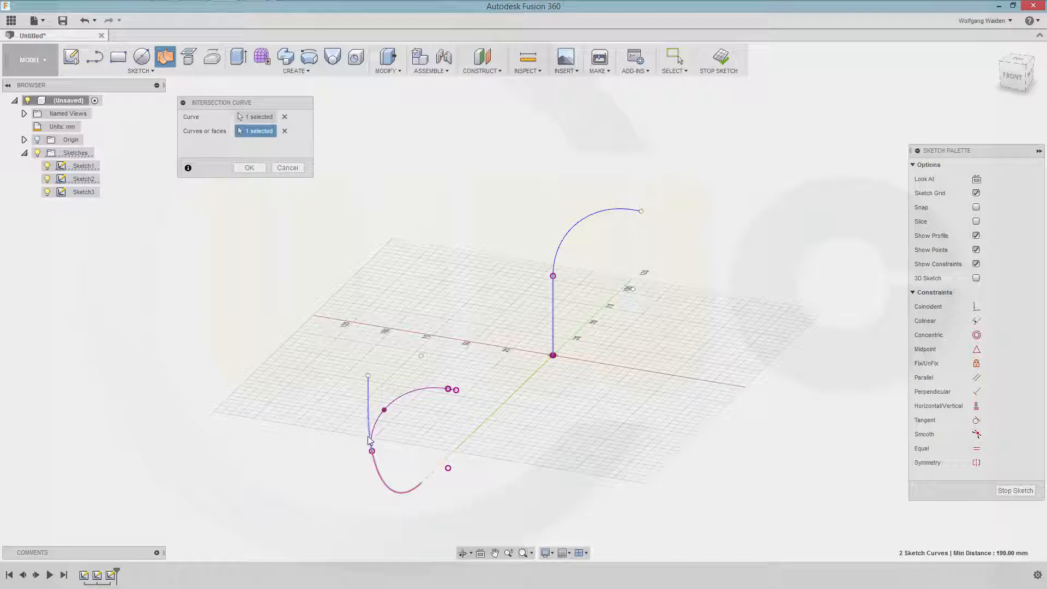
{"action": "left_click", "coordinate": [249, 168]}
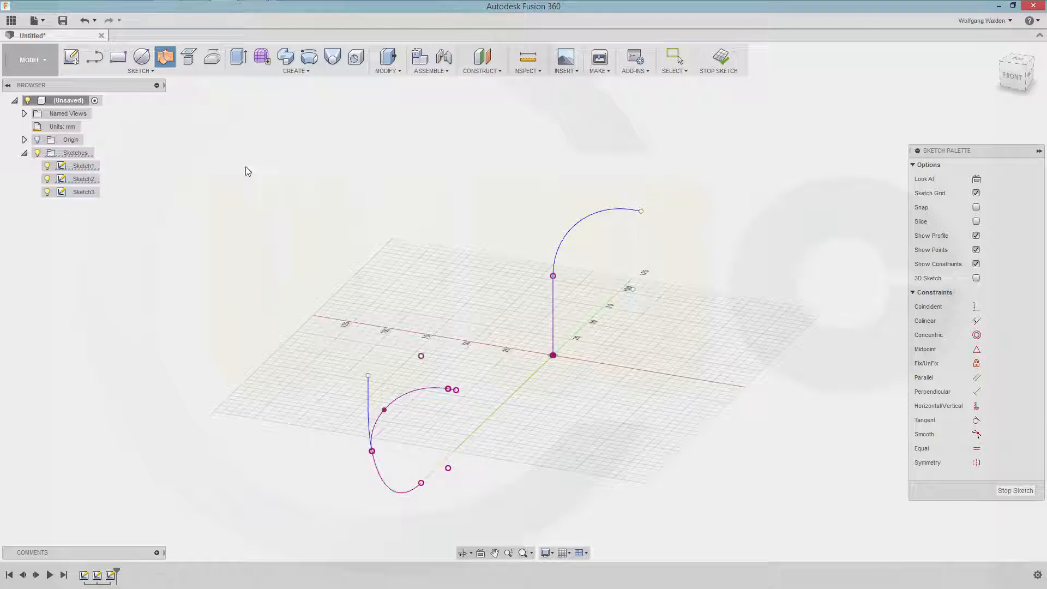
Step: Hide Sketch1 and Sketch2 so only the 3D intersection curve is shown, and finish the third sketch
{"action": "mouse_move", "coordinate": [420, 345]}
{"action": "middle_mouse_down", "text": "shift"}
{"action": "mouse_move", "coordinate": [388, 313]}
{"action": "mouse_move", "coordinate": [460, 334]}
{"action": "middle_mouse_up", "text": "shift"}
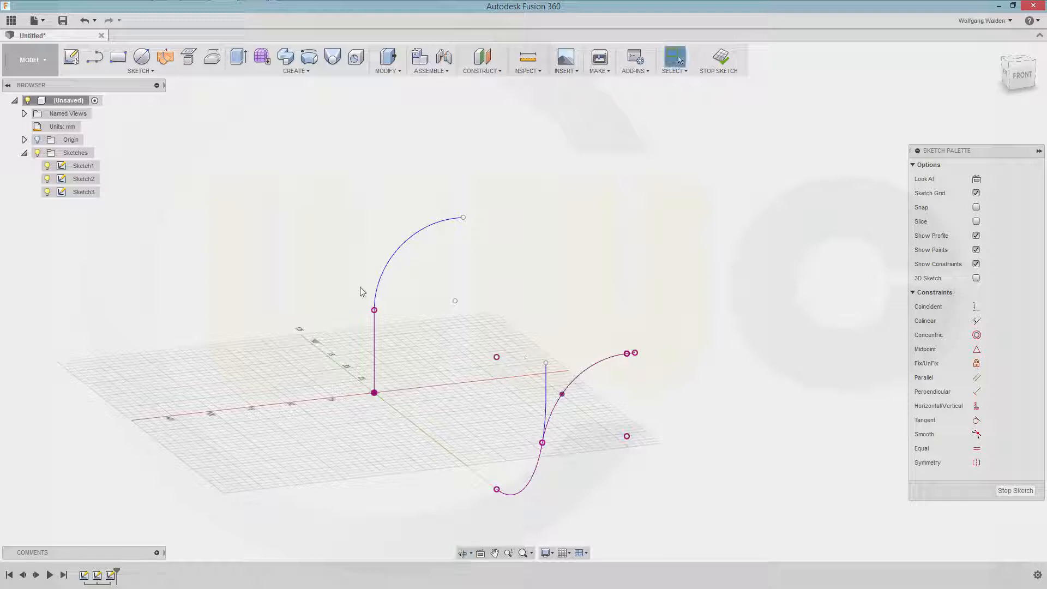
{"action": "left_click", "coordinate": [47, 166]}
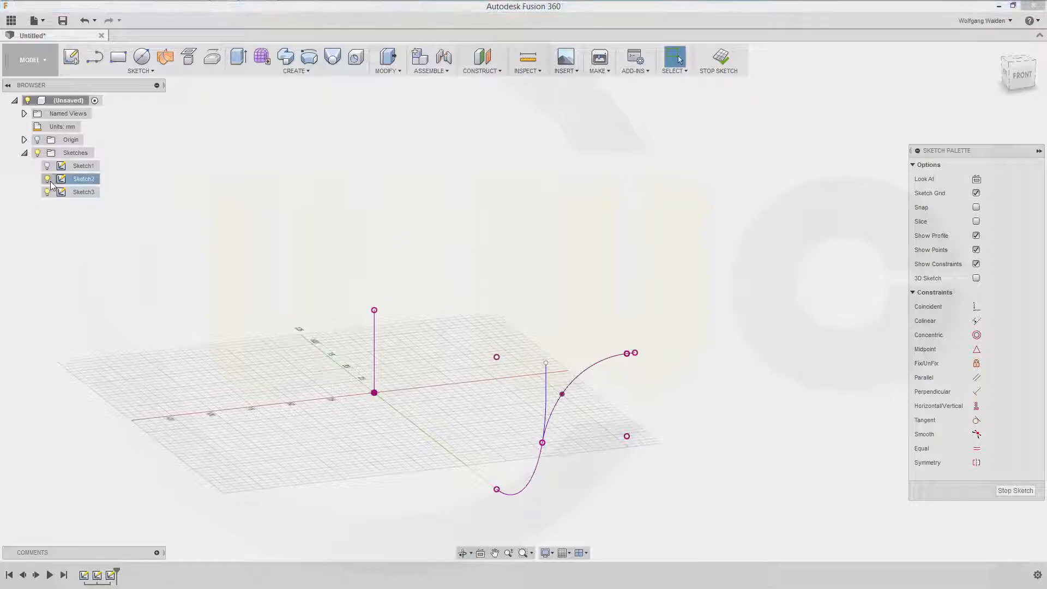
{"action": "left_click", "coordinate": [47, 180]}
{"action": "middle_click_drag", "start_coordinate": [447, 316], "coordinate": [296, 337], "text": "shift"}
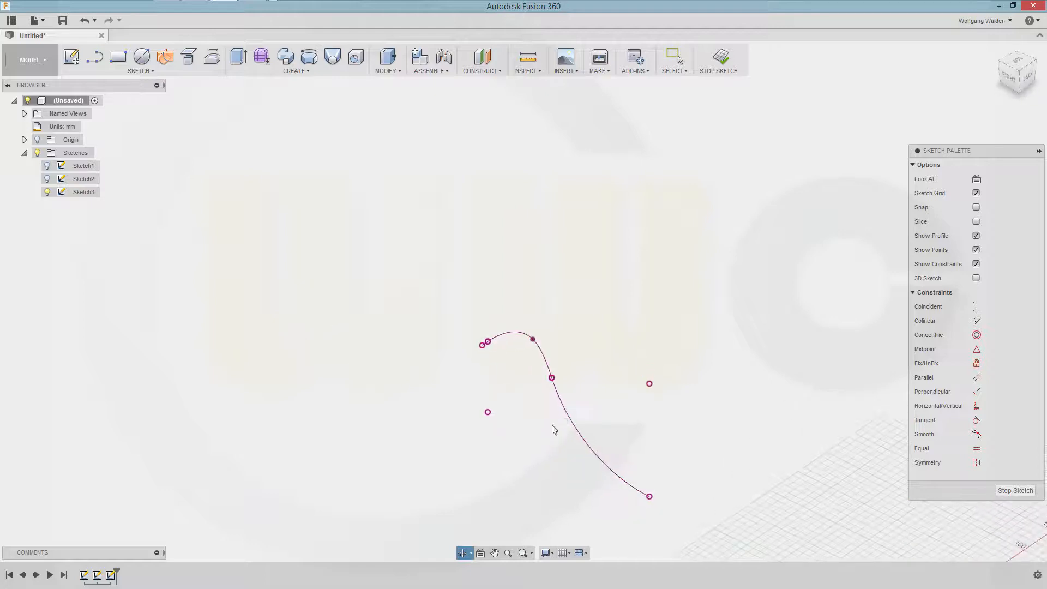
{"action": "key", "text": "Escape"}
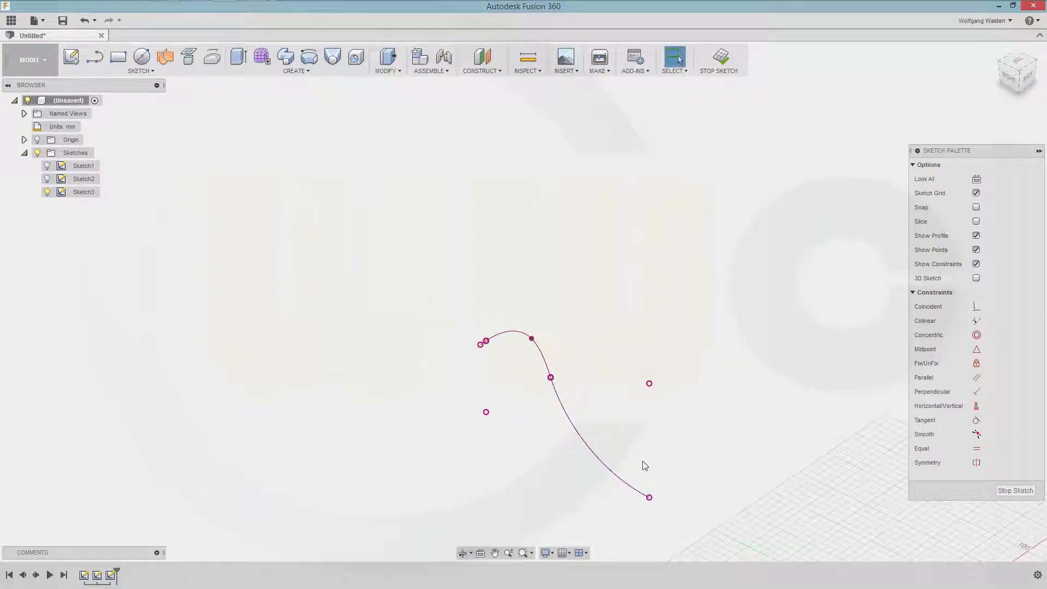
{"action": "left_click", "coordinate": [1015, 491]}
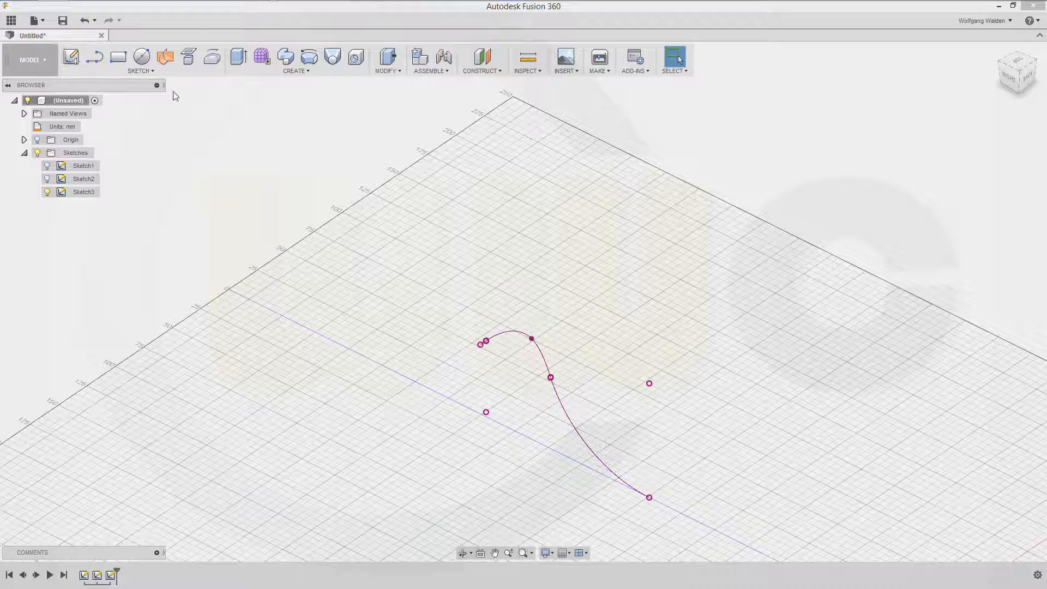
Step: Create a Plane Along Path on the lower arc of the 3D curve at distance 0, at its lower end
{"action": "left_click", "coordinate": [501, 72]}
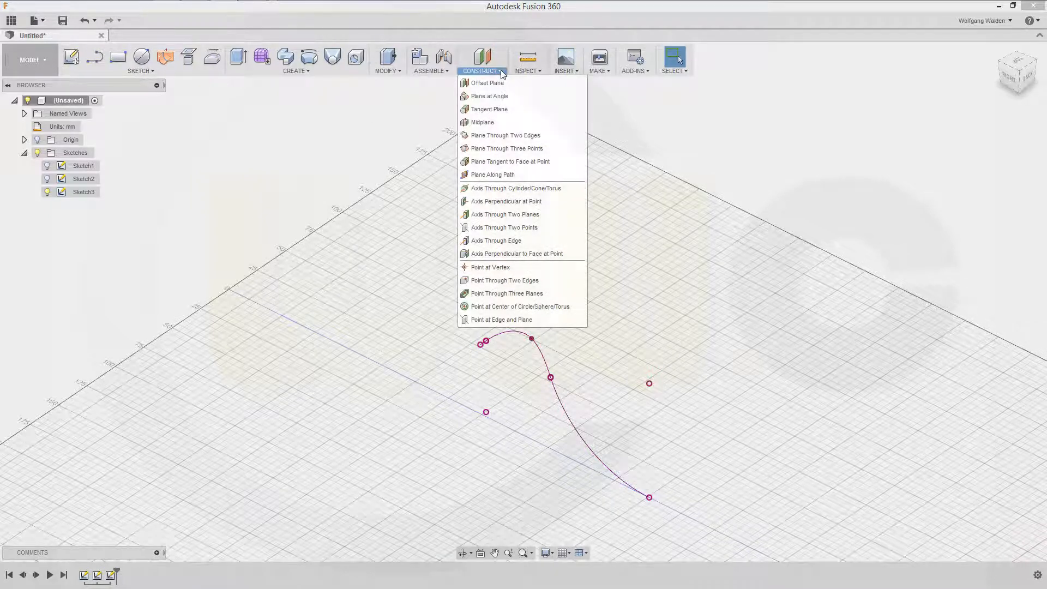
{"action": "left_click", "coordinate": [493, 174]}
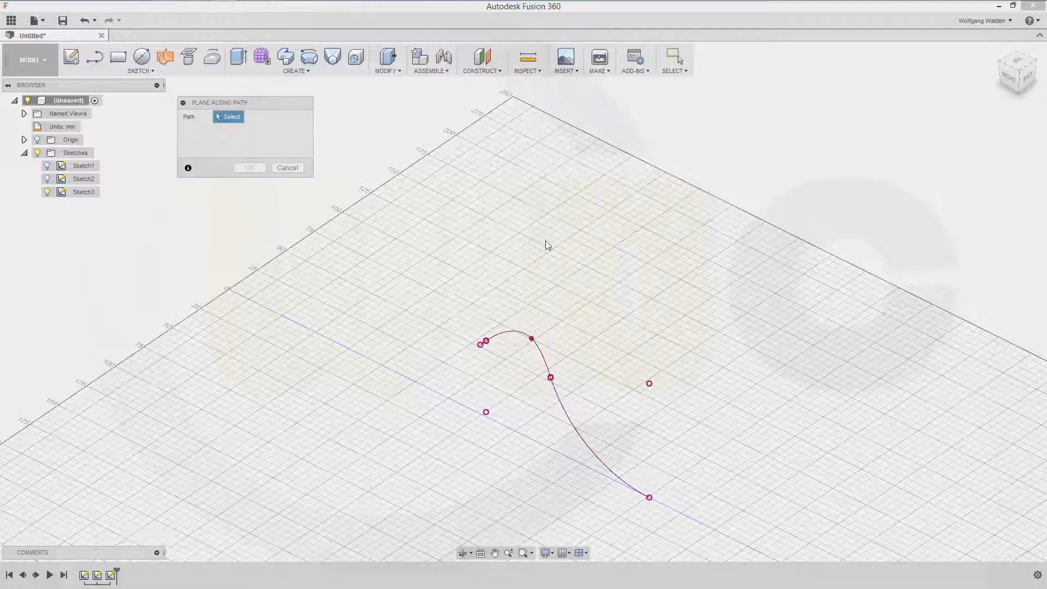
{"action": "scroll", "coordinate": [607, 481], "scroll_direction": "up", "scroll_amount": 3}
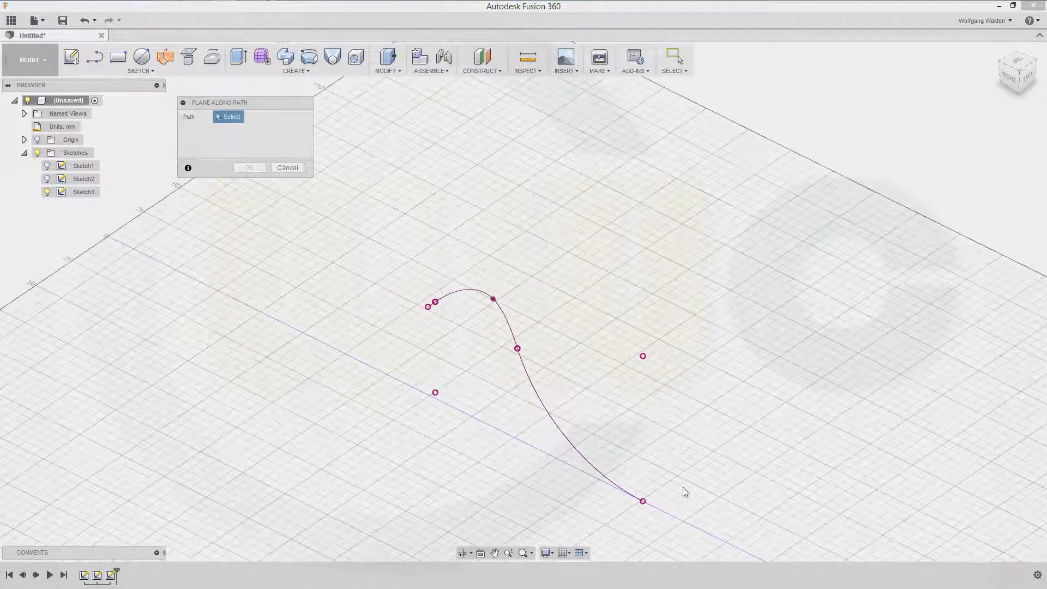
{"action": "left_click", "coordinate": [602, 482]}
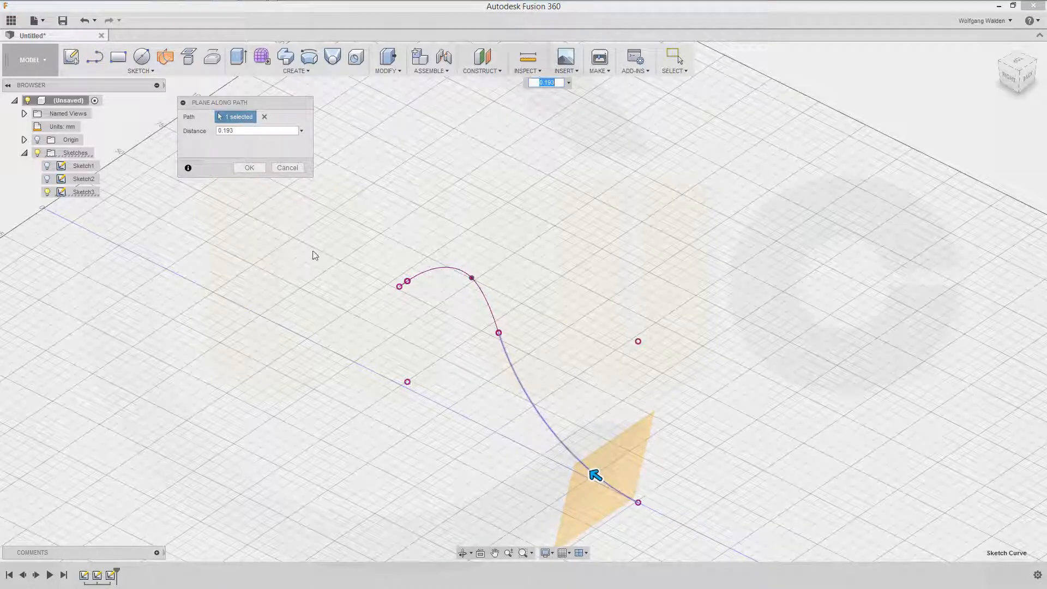
{"action": "left_click", "coordinate": [254, 130]}
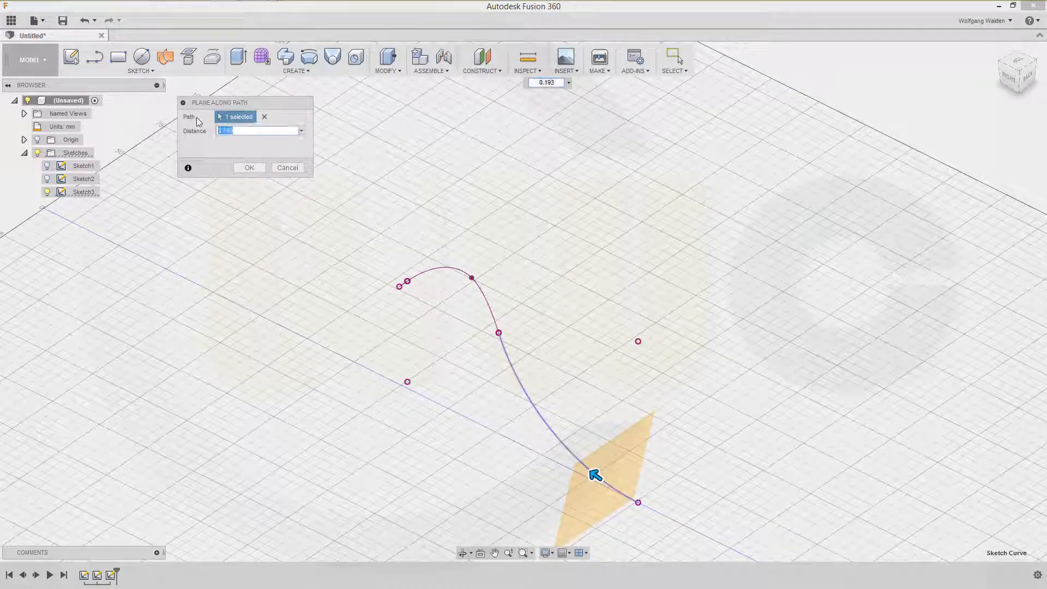
{"action": "type", "text": "0"}
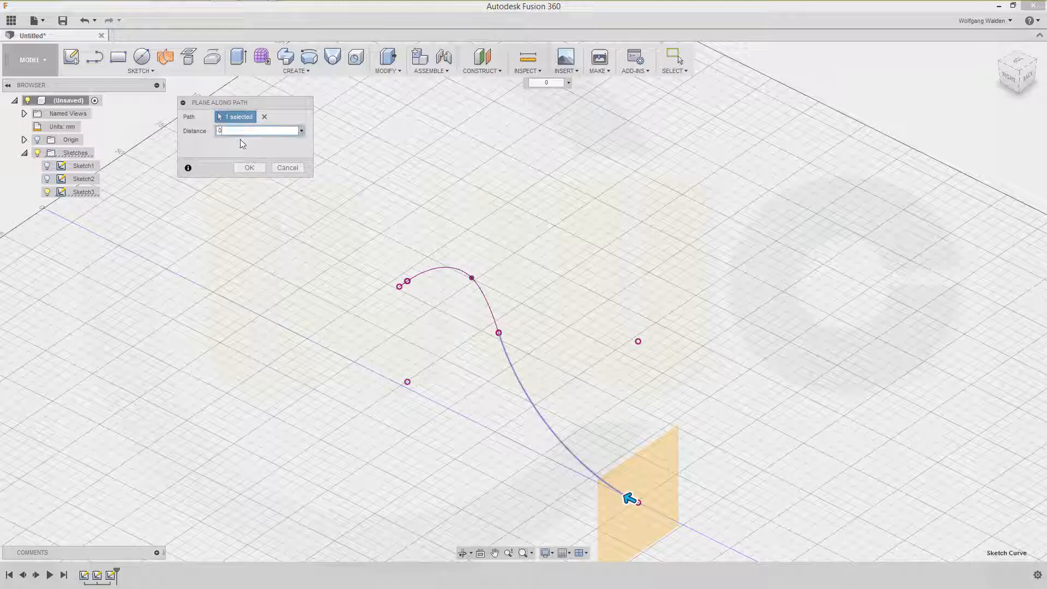
{"action": "left_click", "coordinate": [251, 169]}
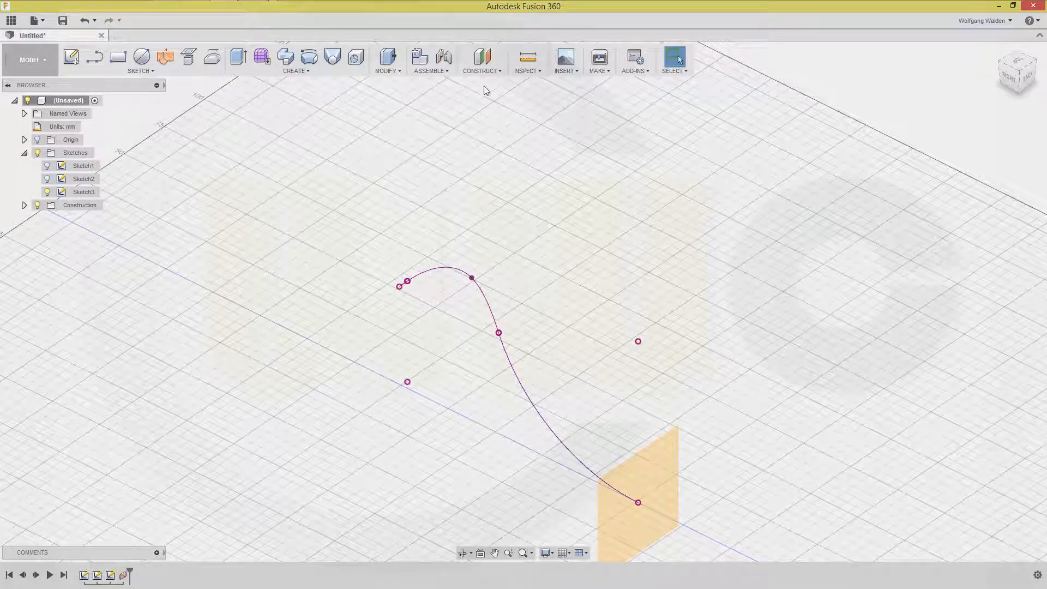
Step: Create a second Plane Along Path at distance 0 on the short line at the curve's upper end, and expand the Construction folder
{"action": "left_click", "coordinate": [481, 71]}
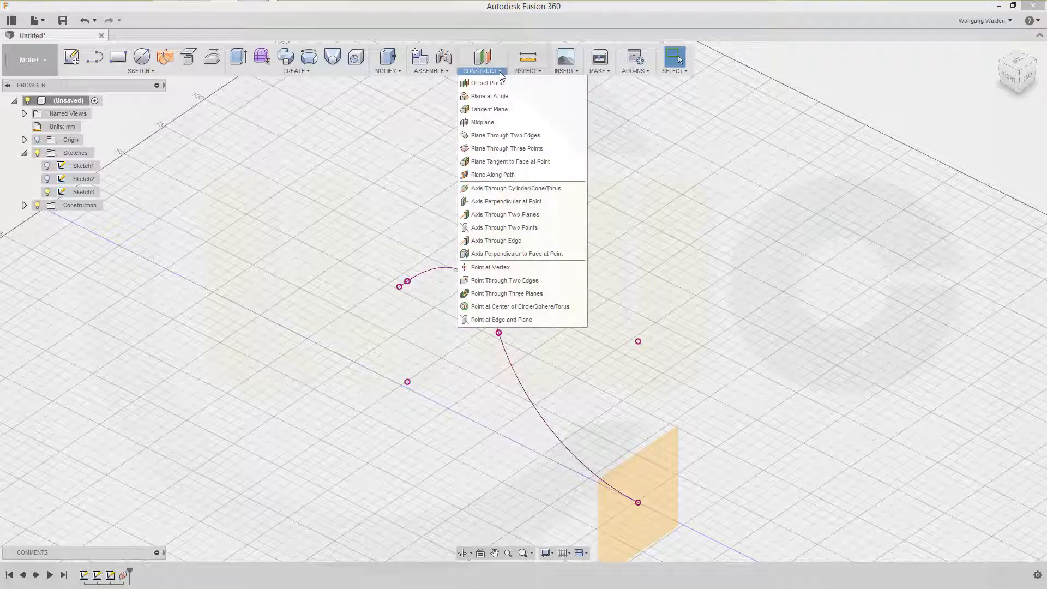
{"action": "left_click", "coordinate": [483, 173]}
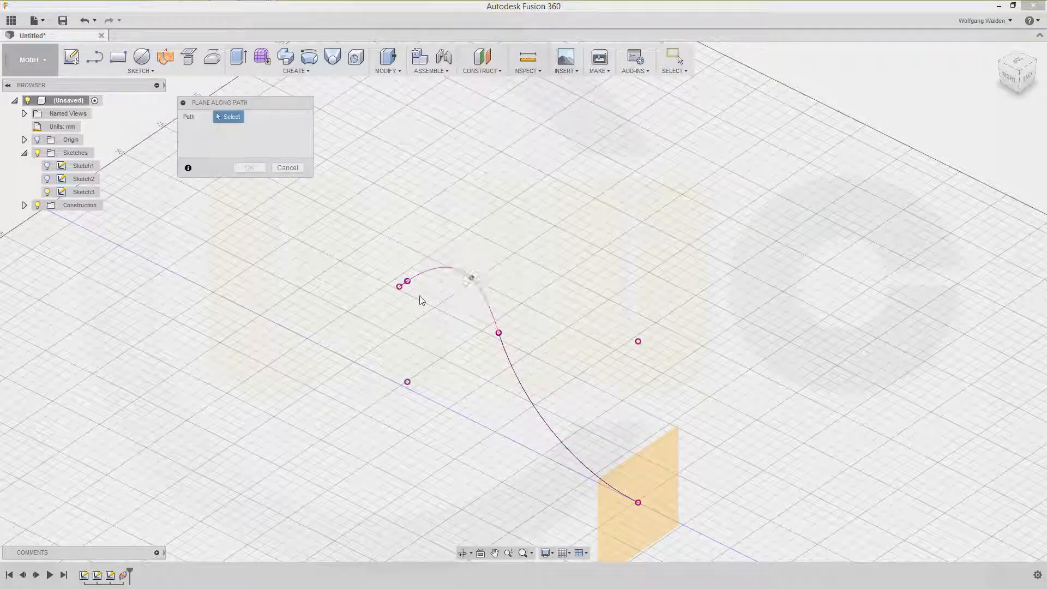
{"action": "scroll", "coordinate": [402, 278], "scroll_direction": "up", "scroll_amount": 3}
{"action": "scroll", "coordinate": [401, 276], "scroll_direction": "up", "scroll_amount": 2}
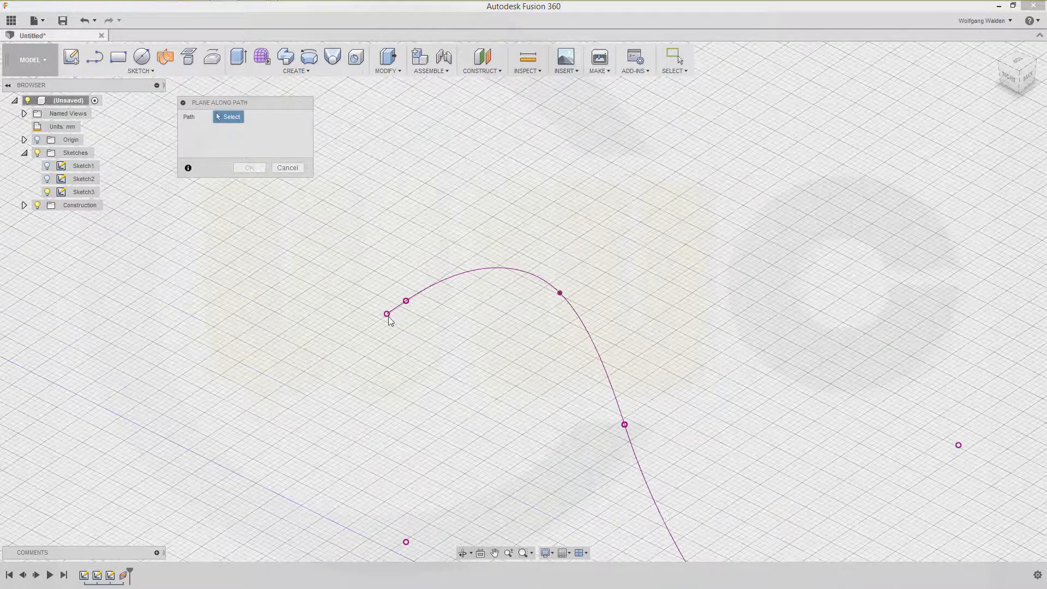
{"action": "left_click", "coordinate": [391, 314]}
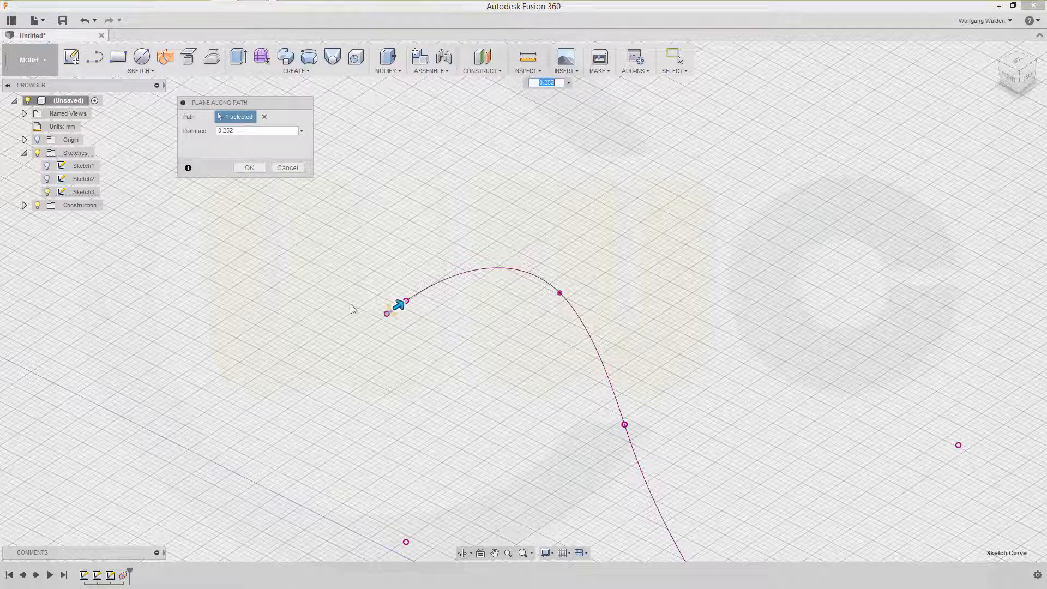
{"action": "type", "text": "0."}
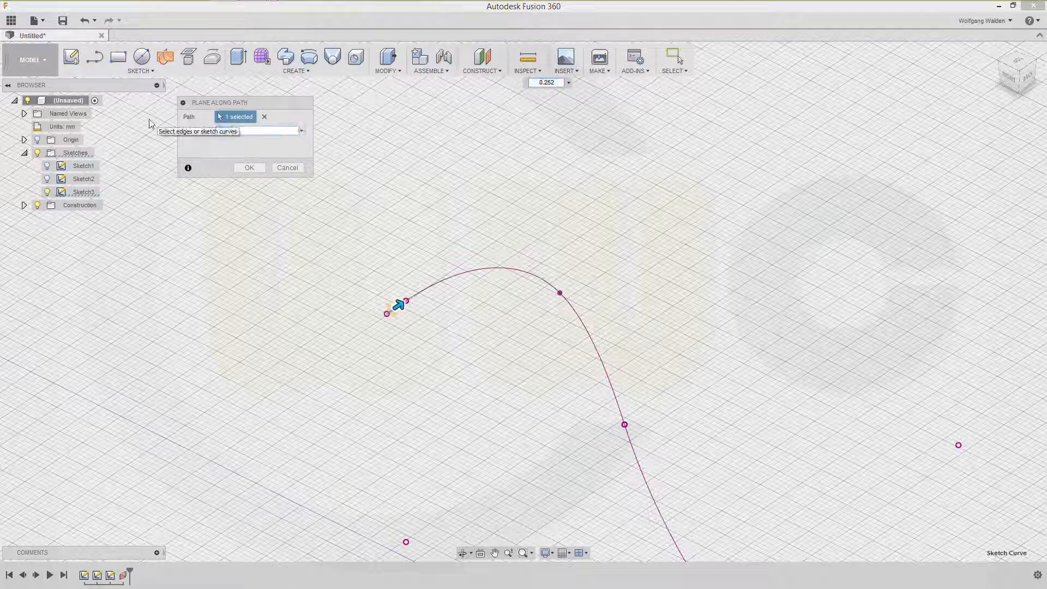
{"action": "key", "text": "Return"}
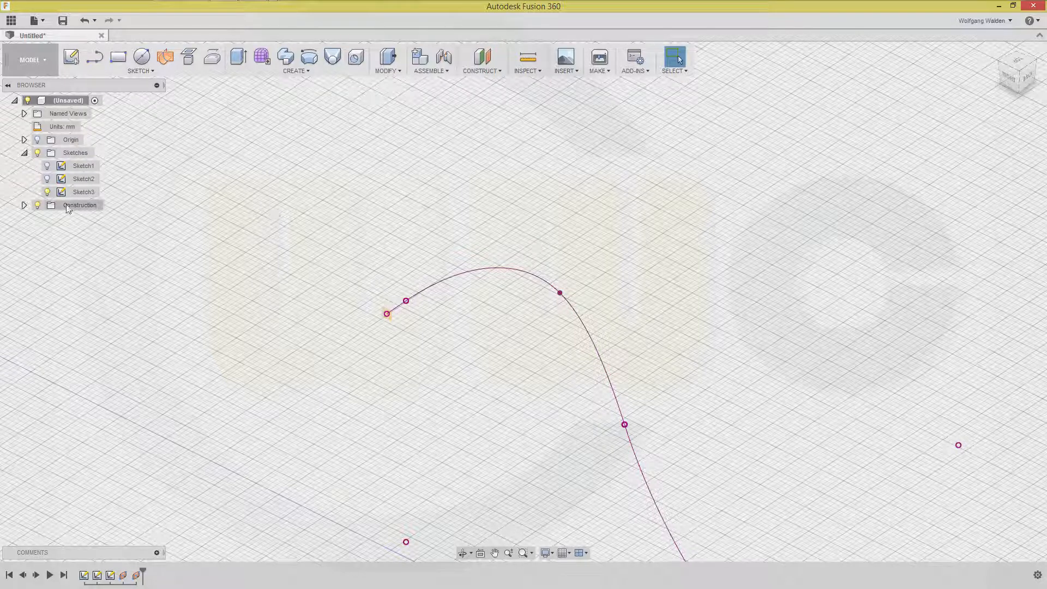
{"action": "left_click", "coordinate": [24, 206]}
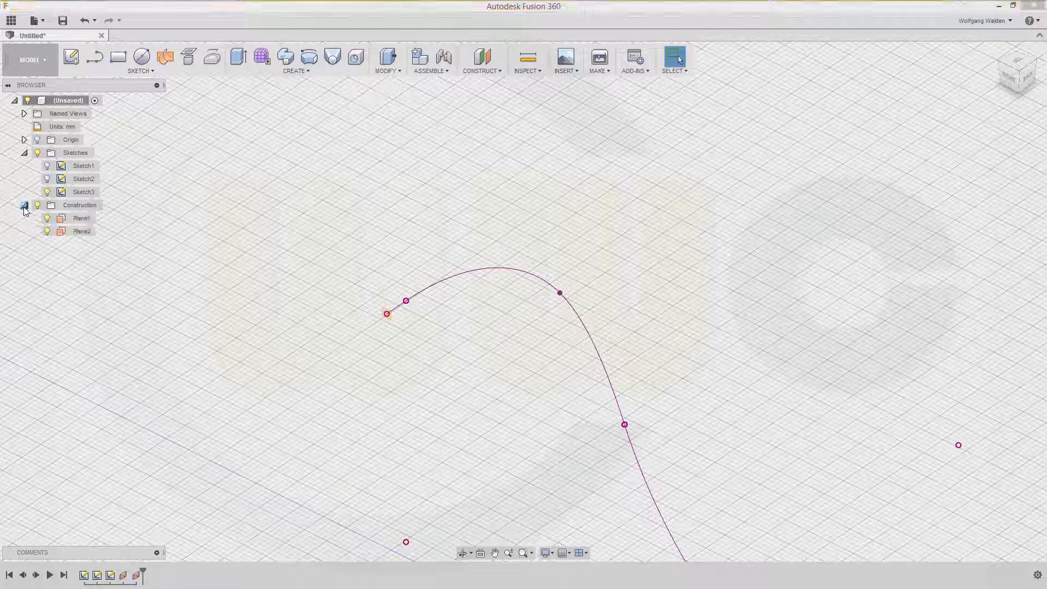
Step: Edit the second Plane Along Path at the curve's upper end and set its distance to 1
{"action": "left_click", "coordinate": [71, 234]}
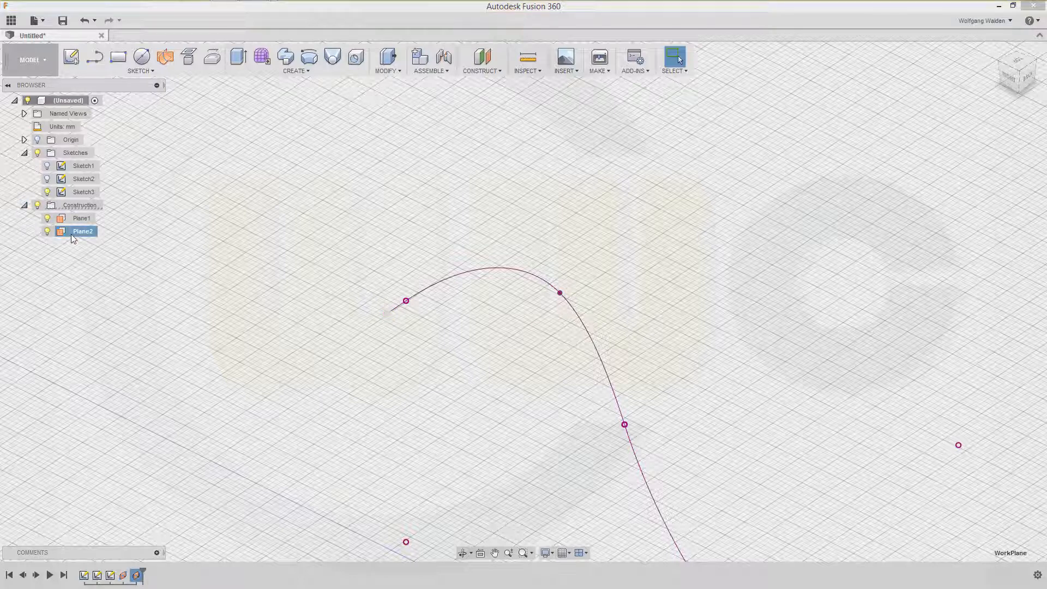
{"action": "left_click", "coordinate": [76, 231]}
{"action": "left_click", "coordinate": [257, 356]}
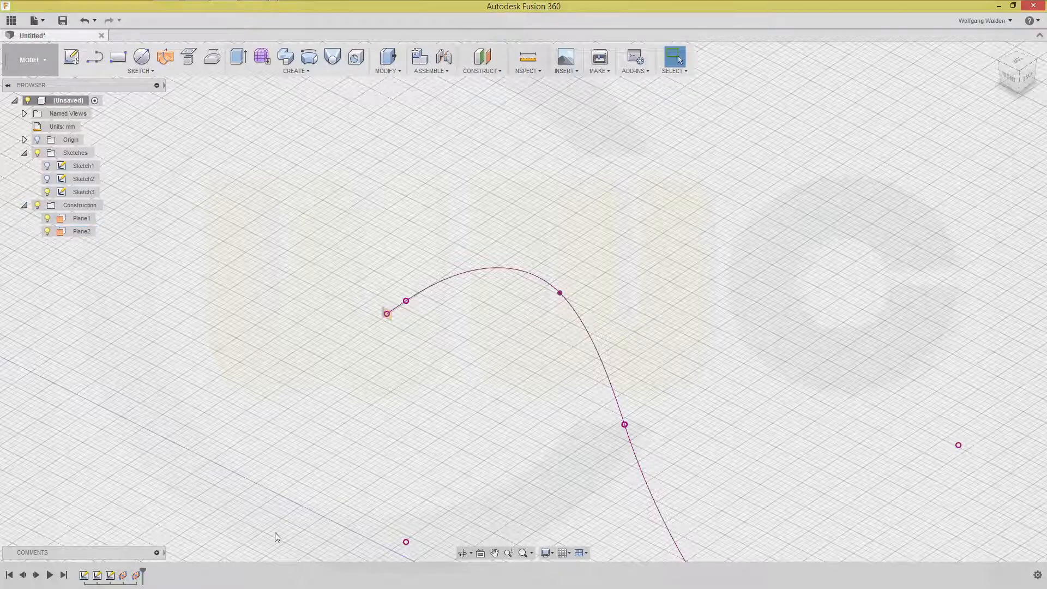
{"action": "double_click", "coordinate": [136, 575]}
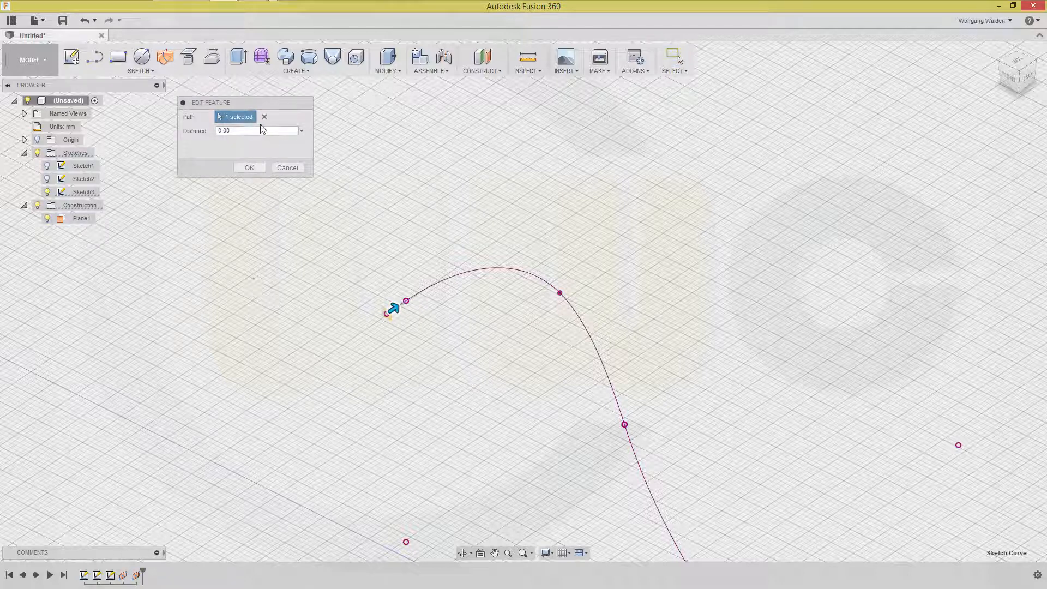
{"action": "left_click_drag", "start_coordinate": [245, 133], "coordinate": [154, 119]}
{"action": "type", "text": "1"}
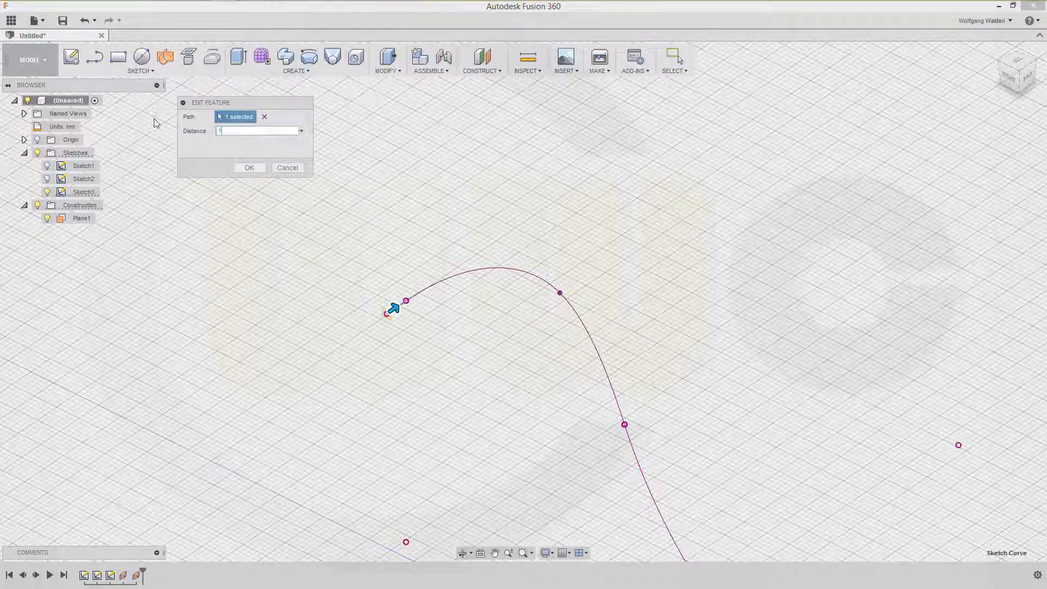
{"action": "key", "text": "Return"}
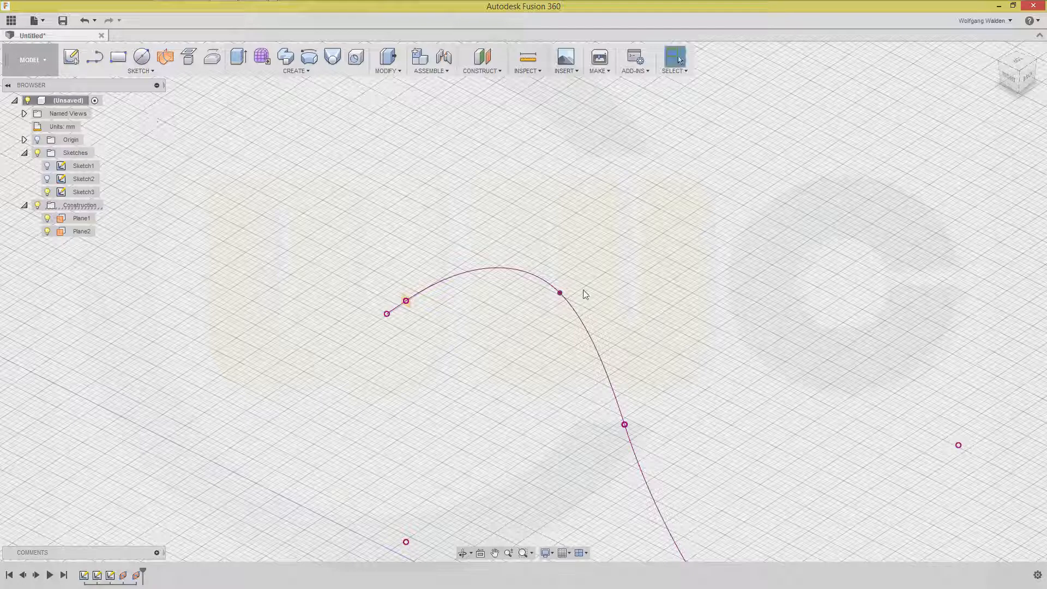
Step: Sketch a 54 mm diameter circle on Plane1, centred on the 3D curve's lower end point, and finish the sketch
{"action": "middle_click_drag", "start_coordinate": [544, 406], "coordinate": [390, 140]}
{"action": "scroll", "coordinate": [427, 208], "scroll_direction": "up", "scroll_amount": 4}
{"action": "scroll", "coordinate": [589, 278], "scroll_direction": "down", "scroll_amount": 8}
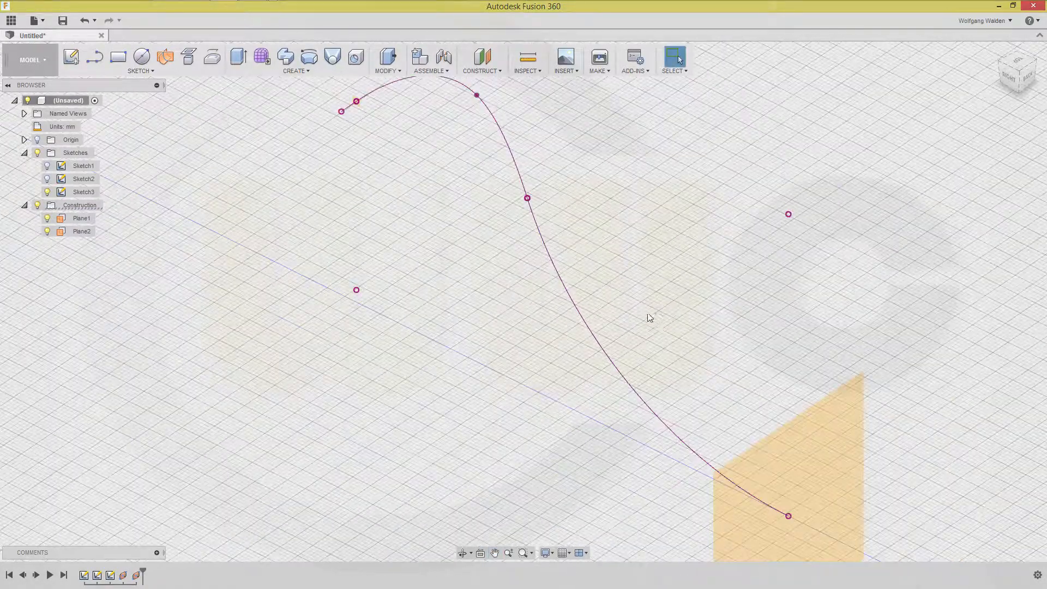
{"action": "left_click", "coordinate": [142, 56]}
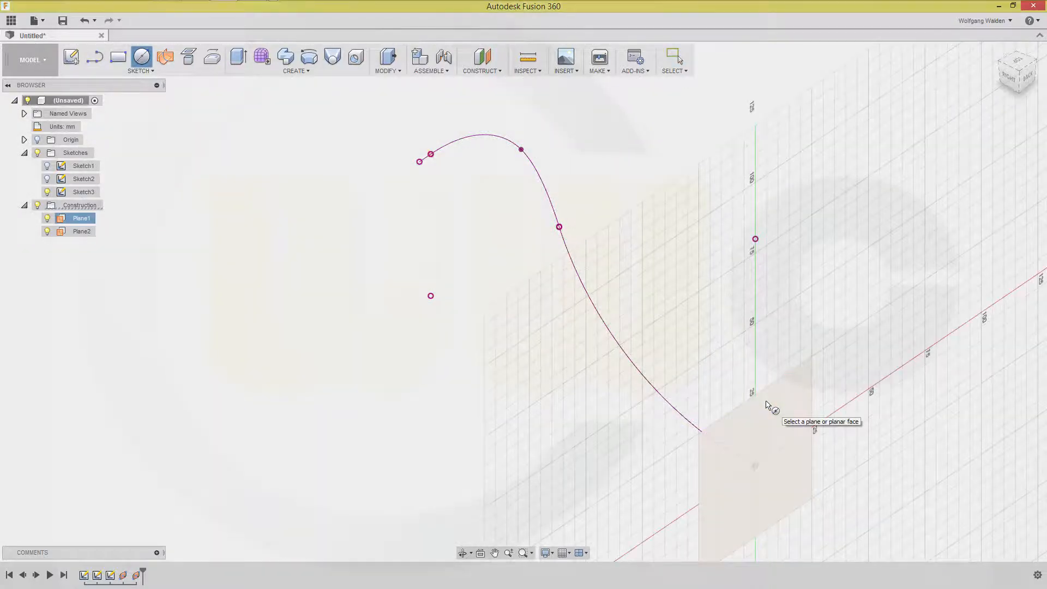
{"action": "left_click", "coordinate": [766, 403]}
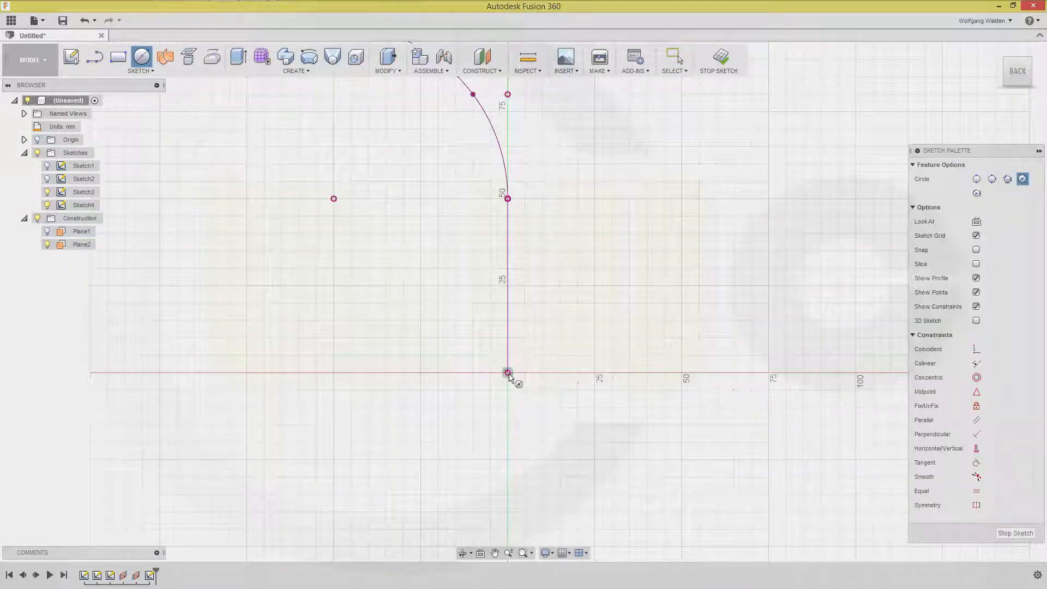
{"action": "left_click", "coordinate": [508, 373]}
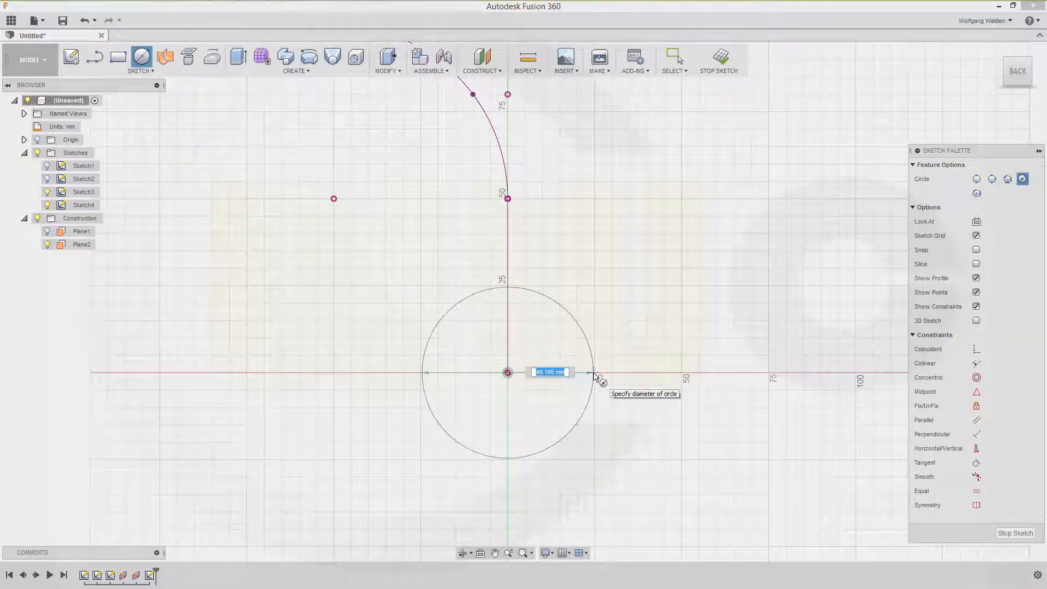
{"action": "left_click", "coordinate": [594, 373]}
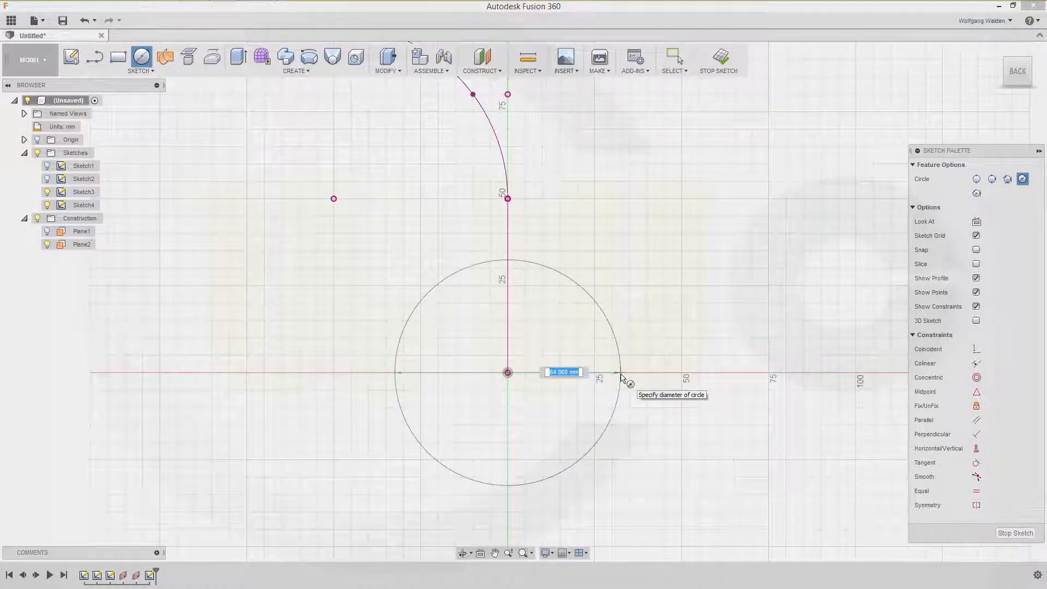
{"action": "type", "text": "54"}
{"action": "key", "text": "Return"}
{"action": "key", "text": "Escape"}
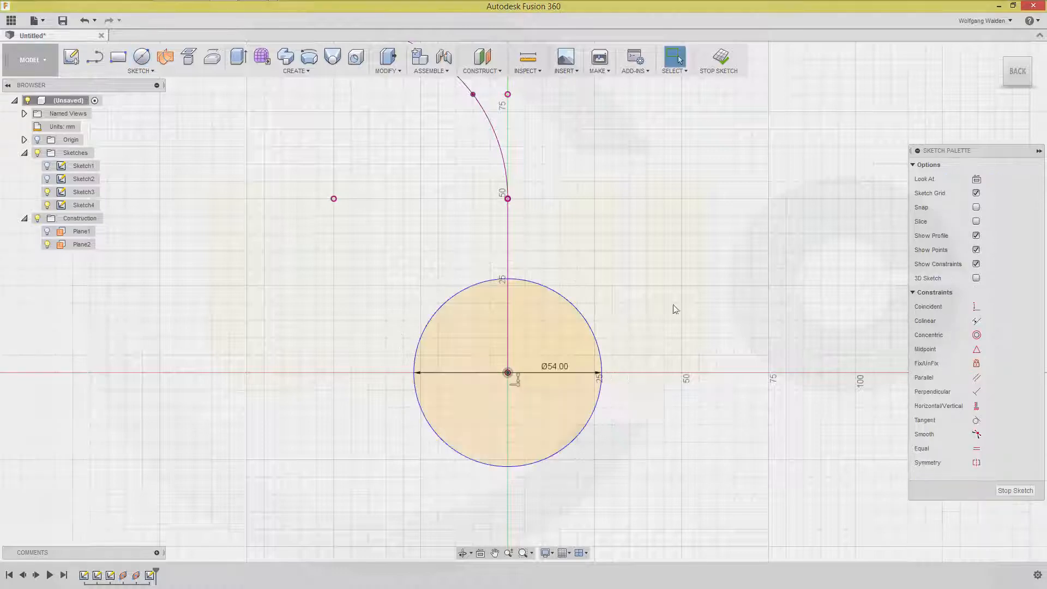
{"action": "scroll", "coordinate": [618, 131], "scroll_direction": "up", "scroll_amount": 1}
{"action": "scroll", "coordinate": [600, 148], "scroll_direction": "down", "scroll_amount": 1}
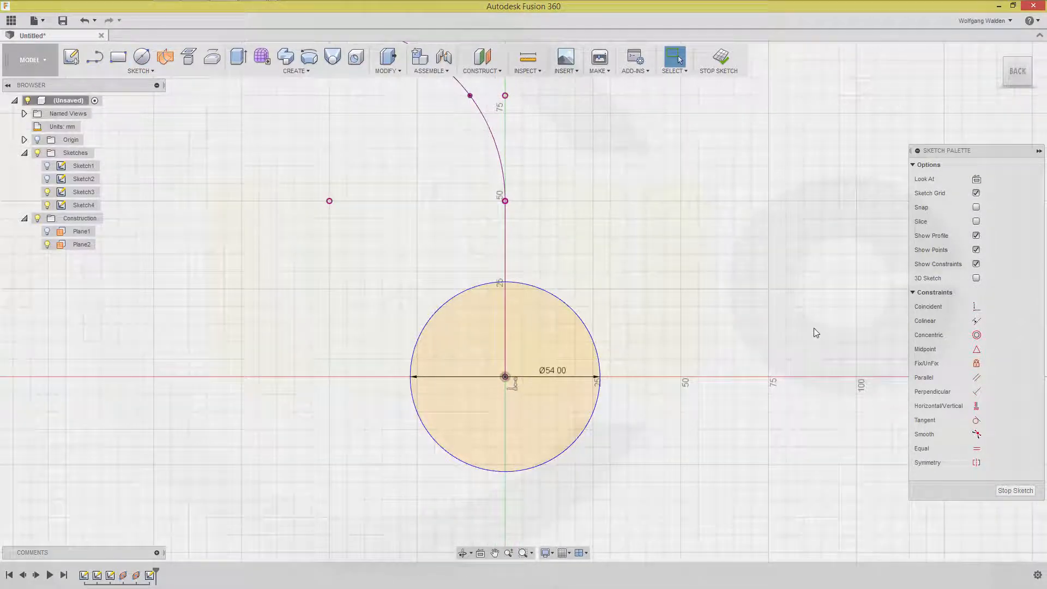
{"action": "left_click", "coordinate": [1016, 490]}
Step: Sketch a 44 mm diameter circle on Plane2, centred on the curve point in that plane, and finish the sketch
{"action": "middle_click_drag", "start_coordinate": [428, 441], "coordinate": [603, 453]}
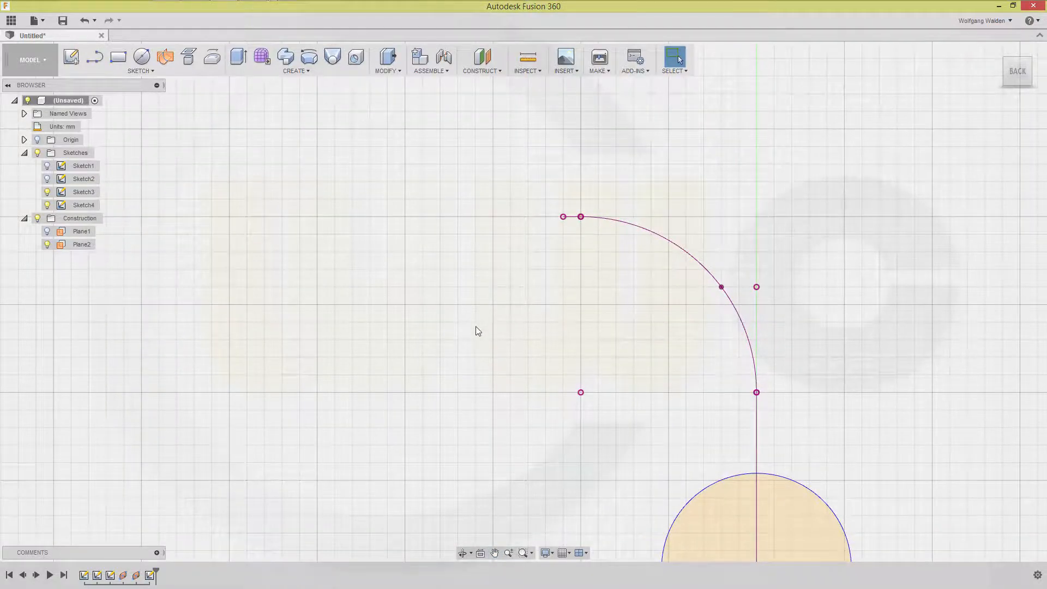
{"action": "middle_click_drag", "start_coordinate": [489, 327], "coordinate": [570, 219], "text": "shift"}
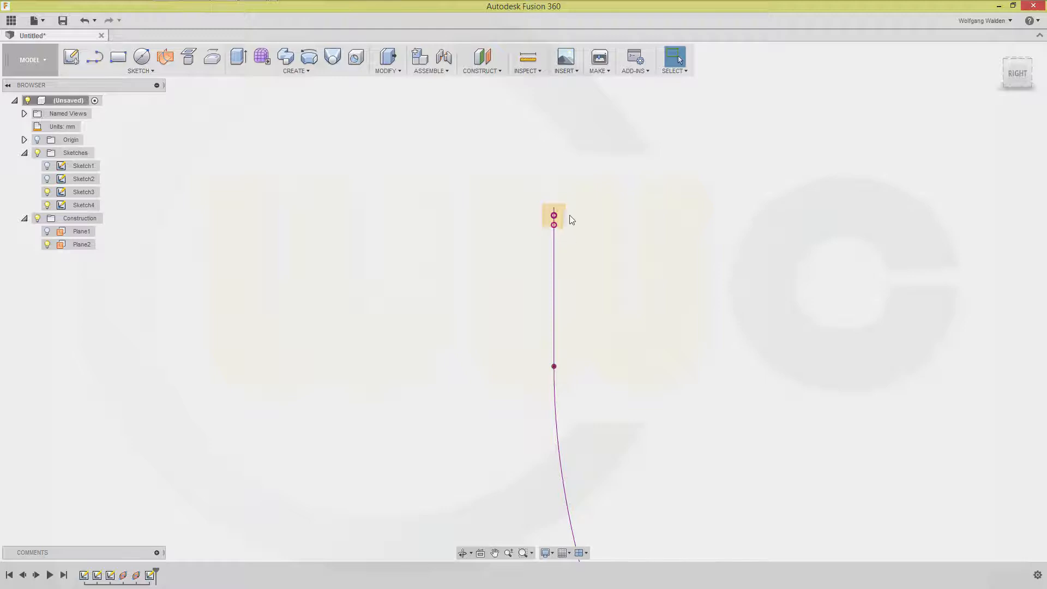
{"action": "left_click", "coordinate": [142, 57]}
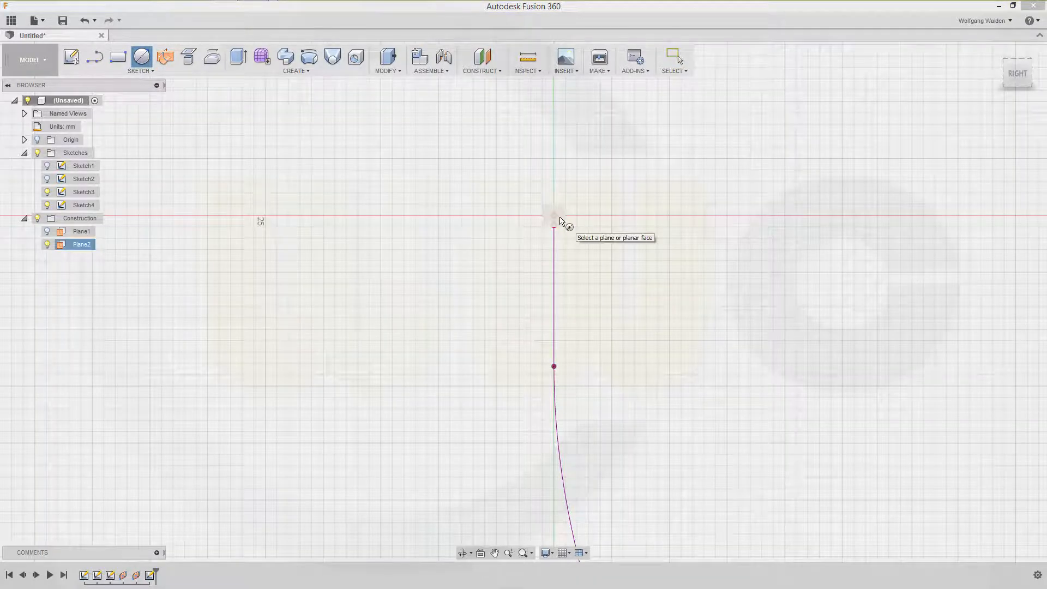
{"action": "left_click", "coordinate": [561, 220]}
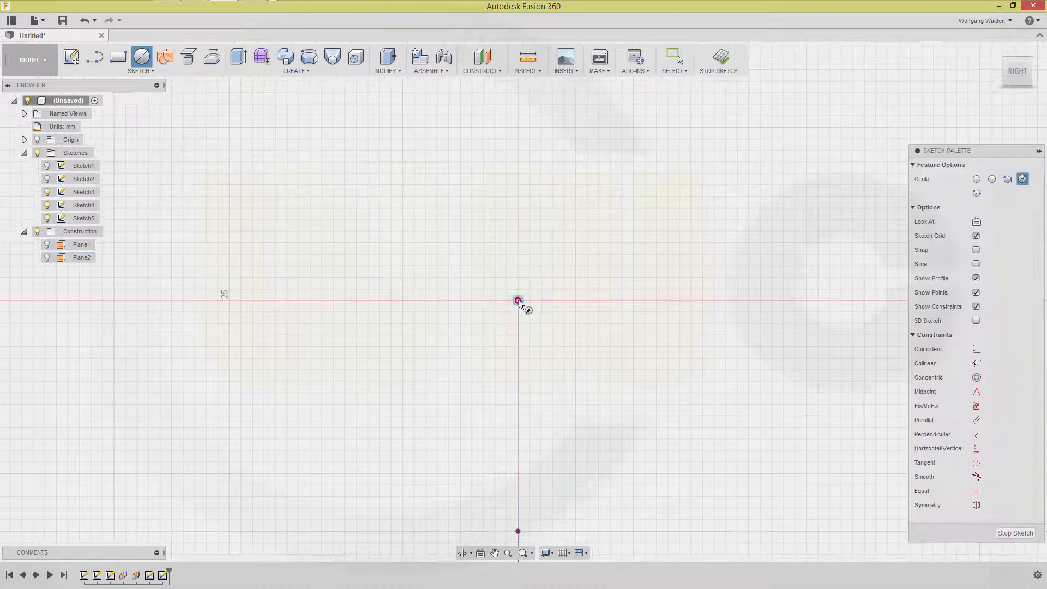
{"action": "left_click", "coordinate": [518, 301]}
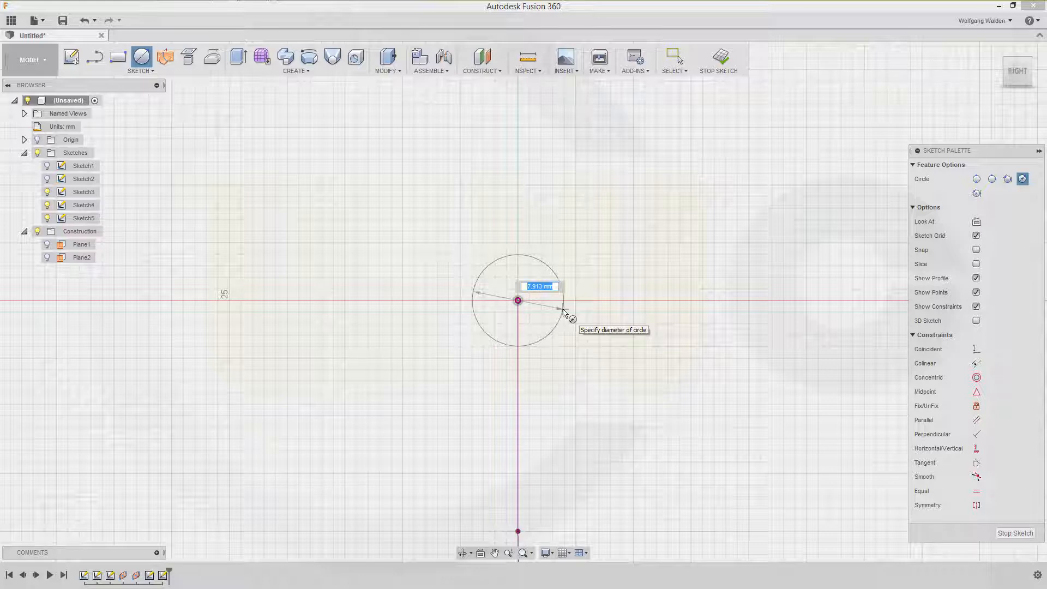
{"action": "type", "text": "42"}
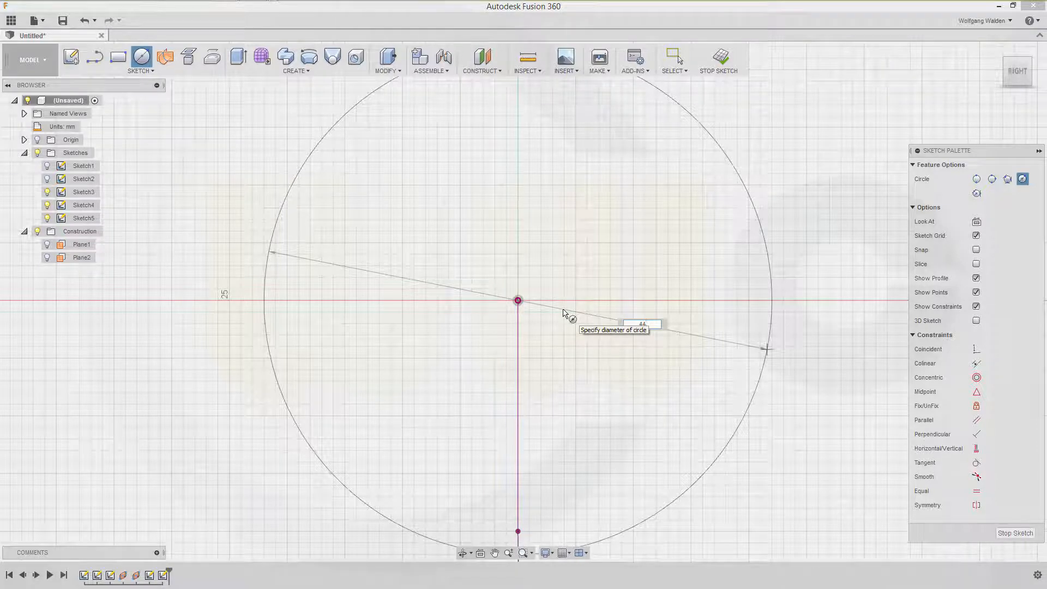
{"action": "key", "text": "Return"}
{"action": "key", "text": "Escape"}
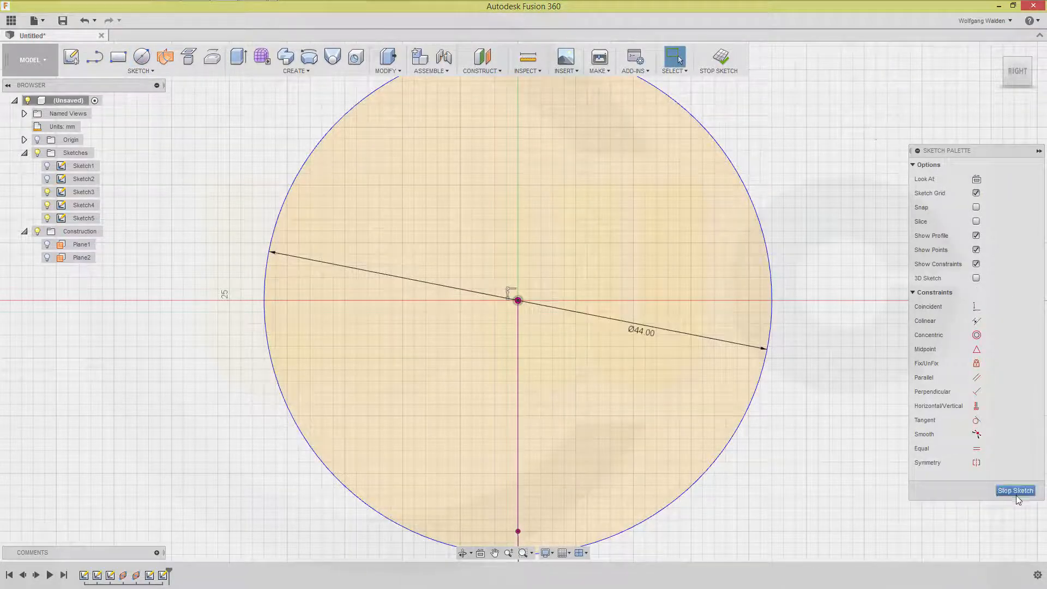
{"action": "left_click", "coordinate": [1012, 491]}
Step: Start a Loft with the centerline guide type and use the 3D intersection curve as its centerline
{"action": "scroll", "coordinate": [764, 360], "scroll_direction": "down", "scroll_amount": 8}
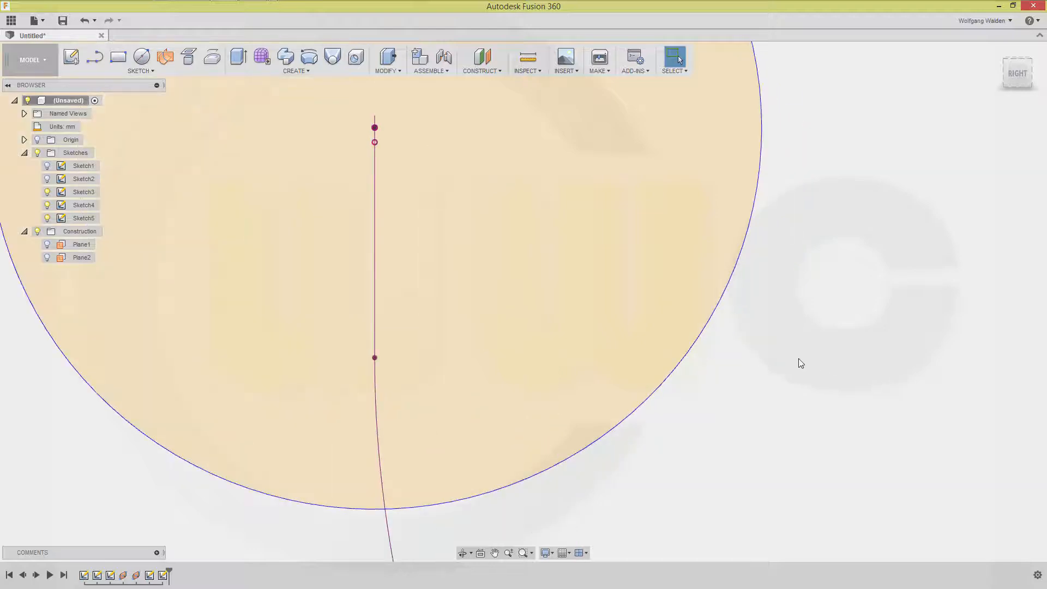
{"action": "scroll", "coordinate": [741, 371], "scroll_direction": "down", "scroll_amount": 3}
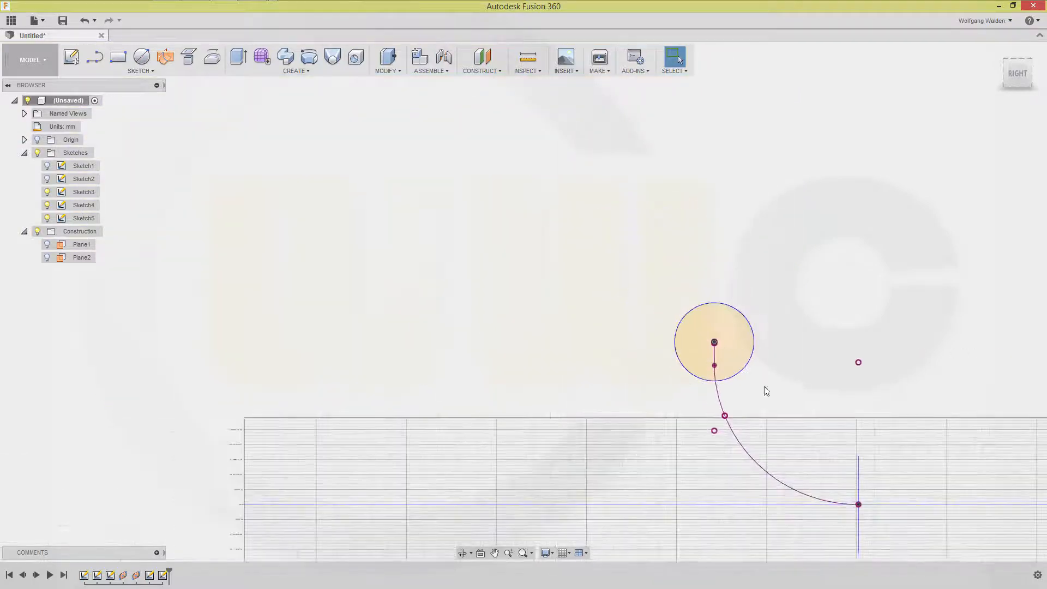
{"action": "mouse_move", "coordinate": [741, 371]}
{"action": "middle_mouse_down"}
{"action": "mouse_move", "coordinate": [574, 264]}
{"action": "mouse_move", "coordinate": [589, 285]}
{"action": "mouse_move", "coordinate": [578, 292]}
{"action": "middle_mouse_up"}
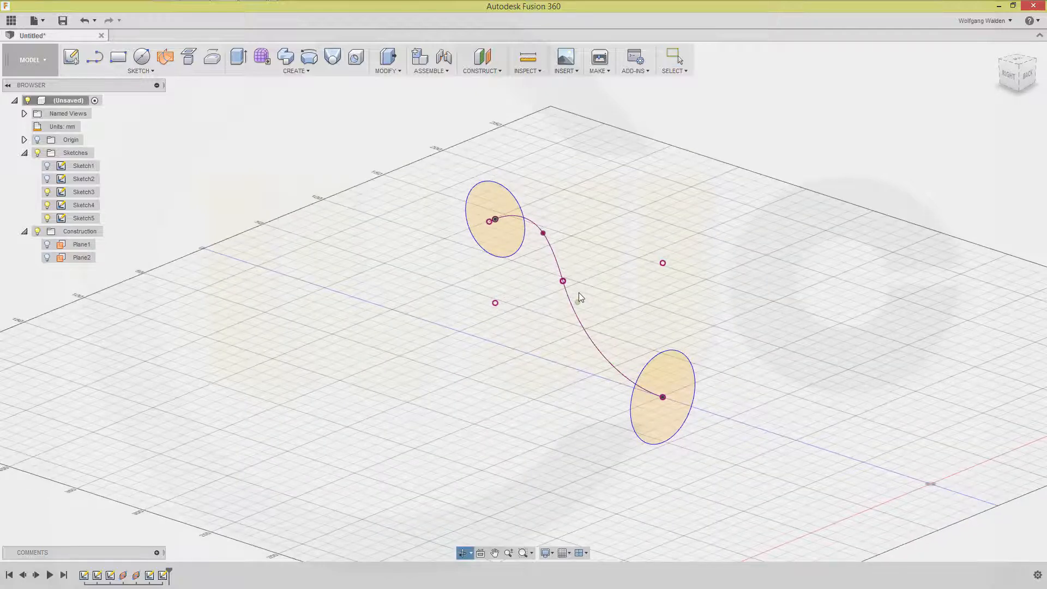
{"action": "left_click", "coordinate": [334, 58]}
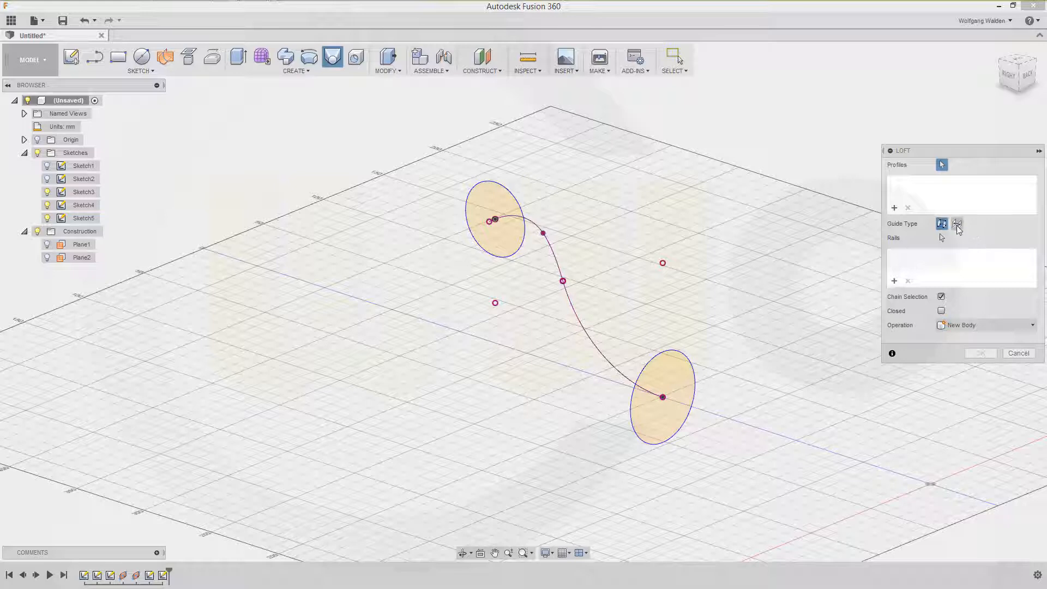
{"action": "left_click", "coordinate": [958, 224]}
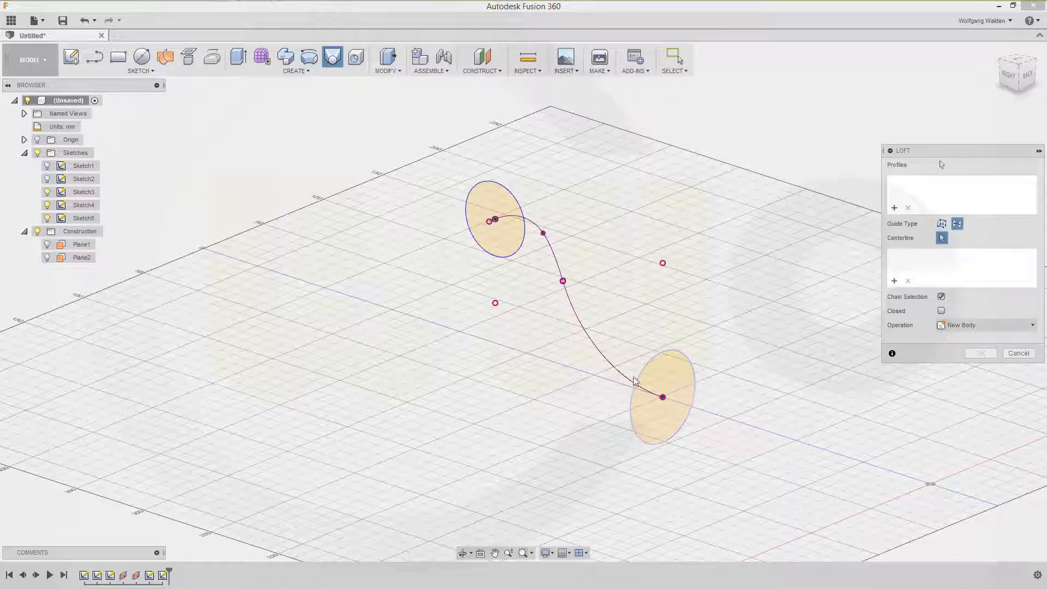
{"action": "left_click", "coordinate": [625, 380]}
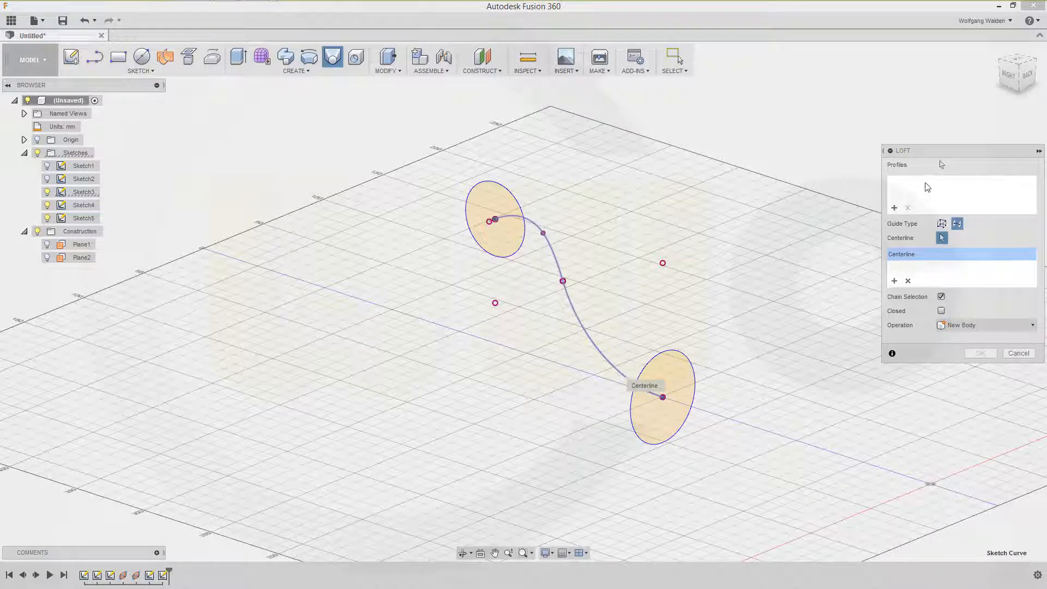
Step: Select the 44 mm and 54 mm circles as the loft profiles and create the loft as a new body
{"action": "left_click", "coordinate": [942, 164]}
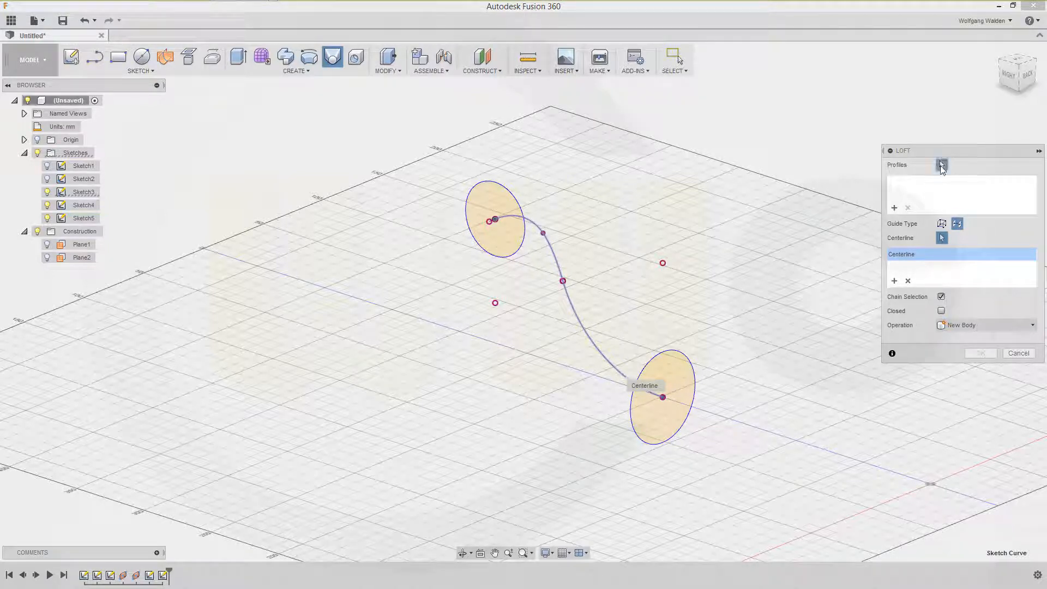
{"action": "left_click", "coordinate": [512, 203]}
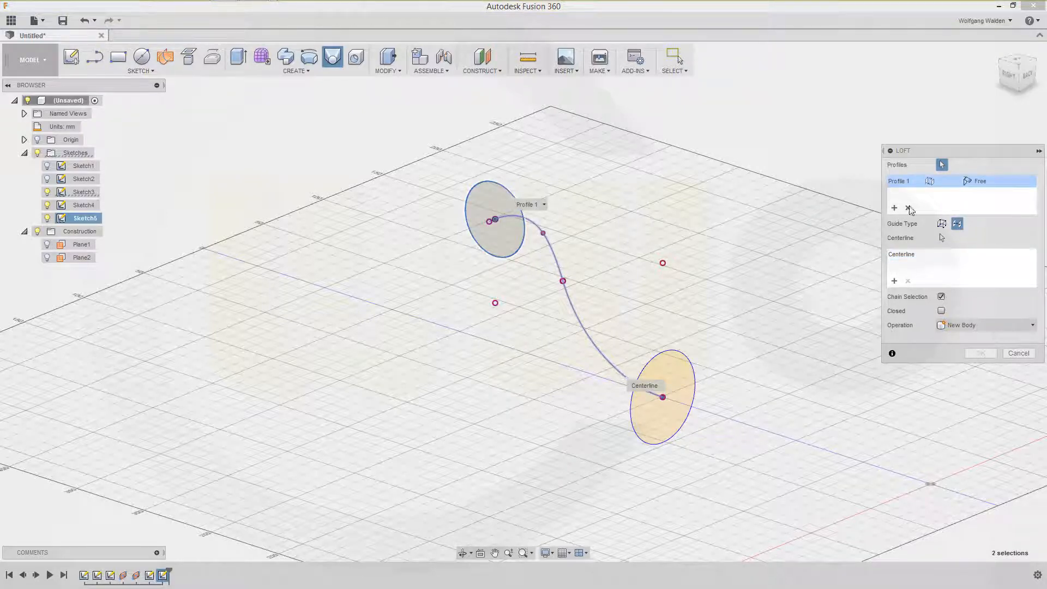
{"action": "left_click", "coordinate": [695, 371]}
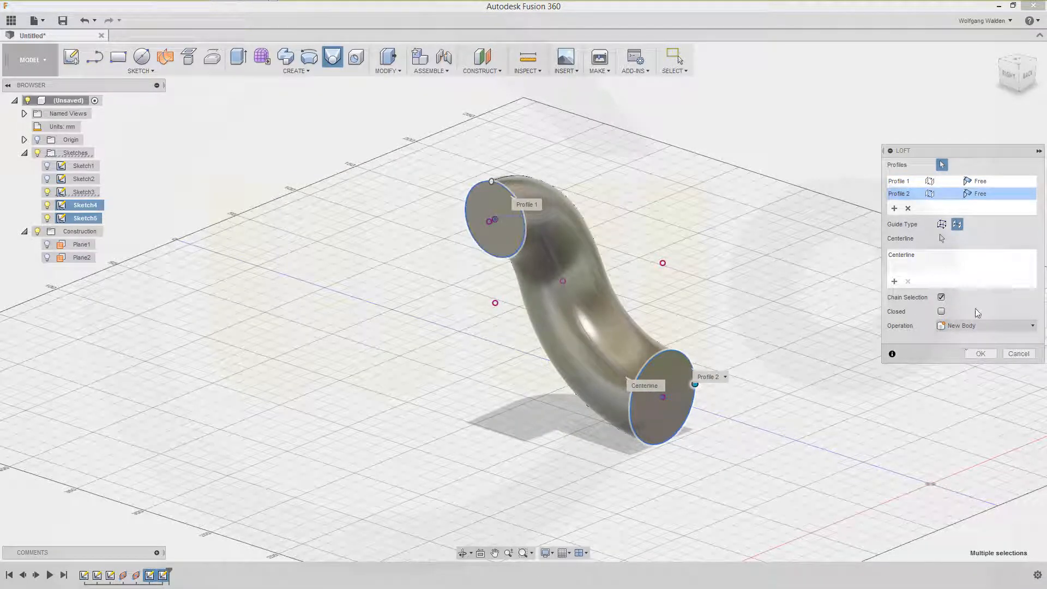
{"action": "left_click", "coordinate": [974, 354]}
{"action": "scroll", "coordinate": [746, 421], "scroll_direction": "up", "scroll_amount": 5}
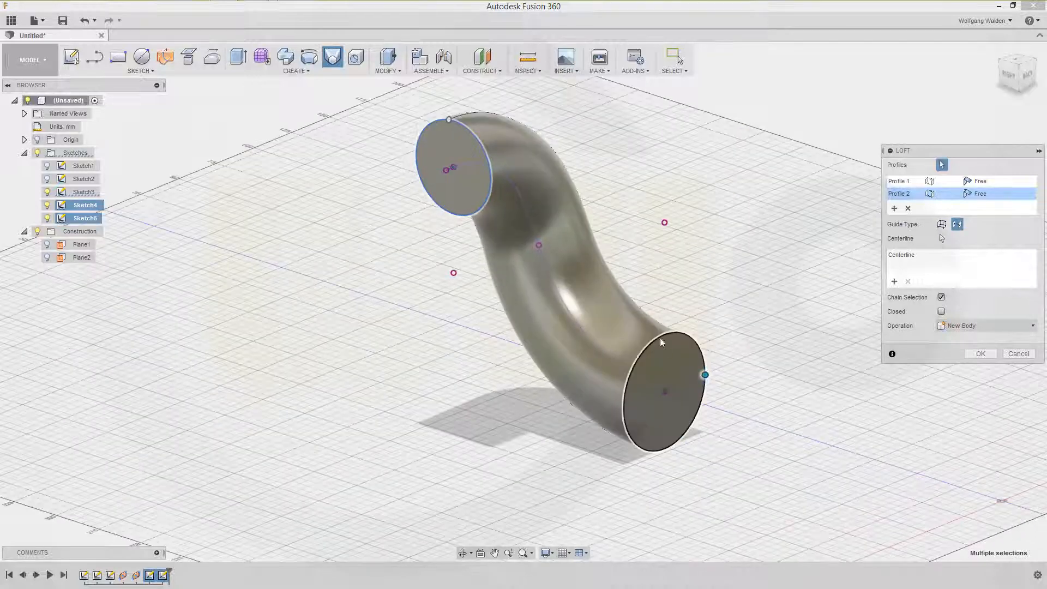
{"action": "middle_click_drag", "start_coordinate": [813, 445], "coordinate": [959, 423], "text": "shift"}
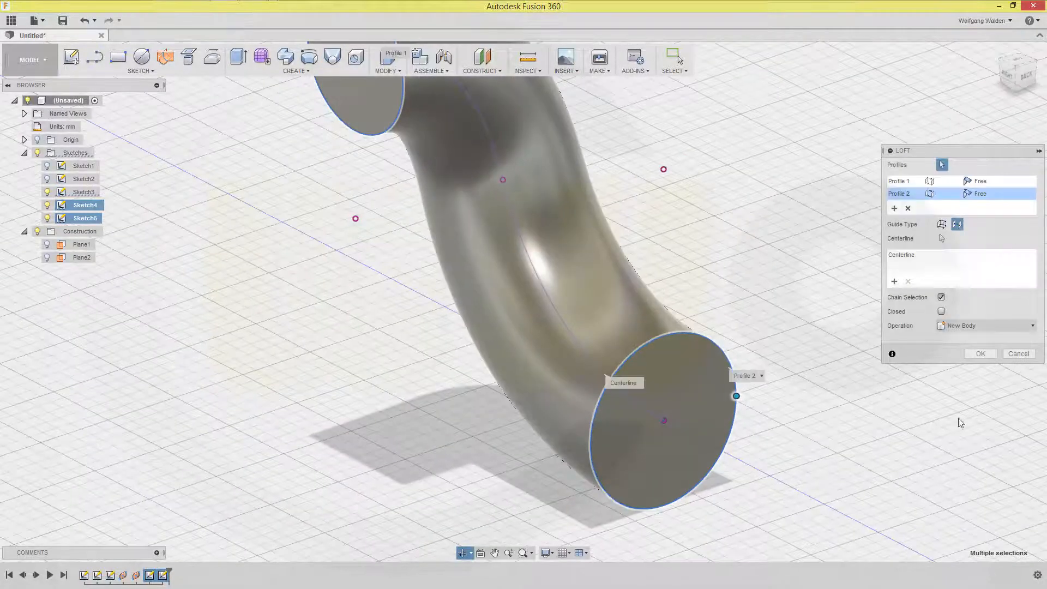
{"action": "left_click", "coordinate": [981, 354]}
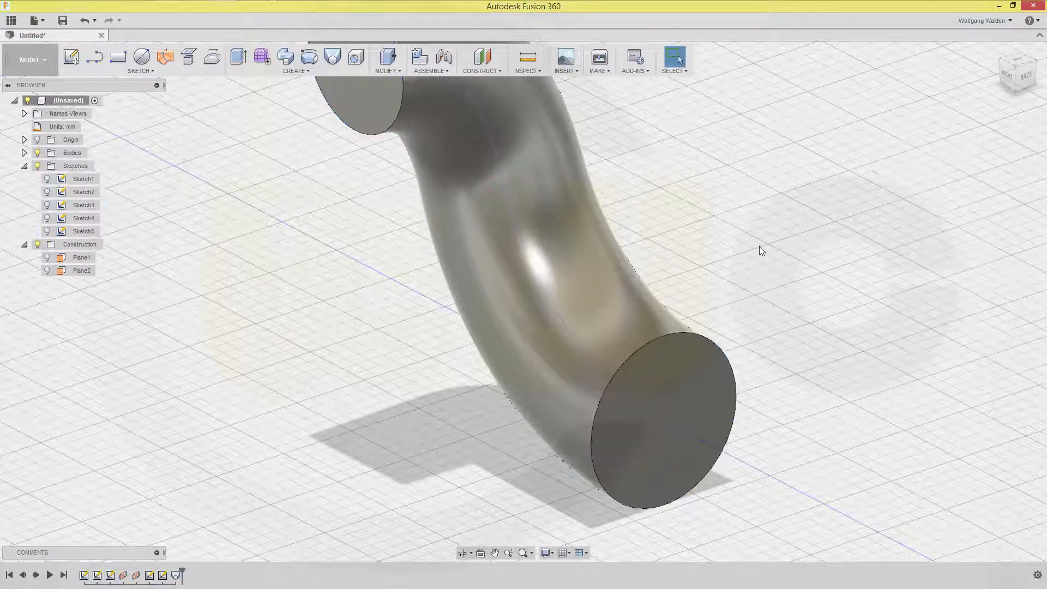
{"action": "scroll", "coordinate": [742, 293], "scroll_direction": "down", "scroll_amount": 3}
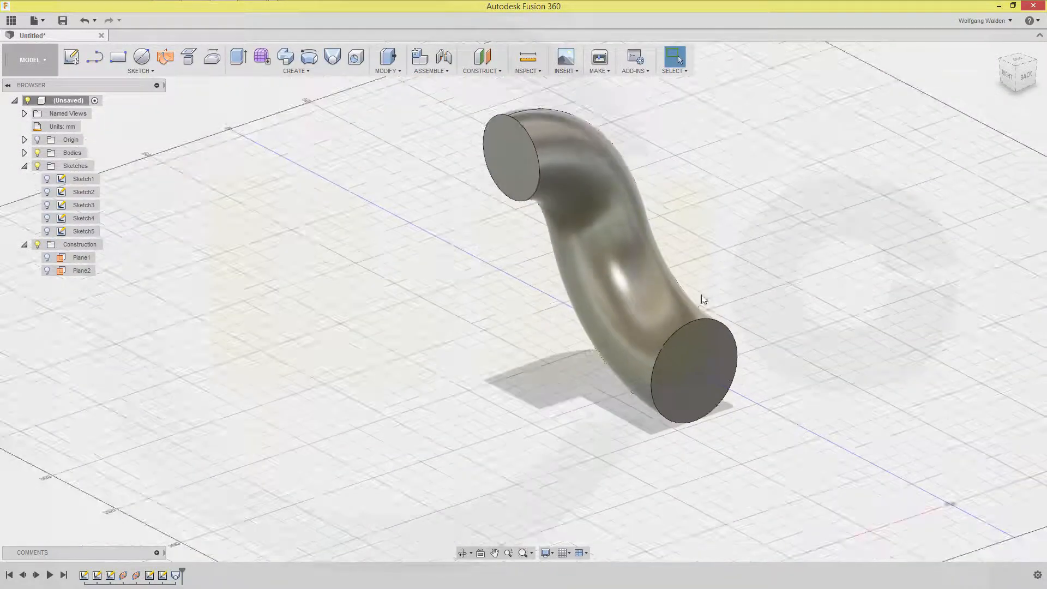
{"action": "mouse_move", "coordinate": [704, 292]}
{"action": "middle_mouse_down", "text": "shift"}
{"action": "mouse_move", "coordinate": [565, 276]}
{"action": "mouse_move", "coordinate": [682, 292]}
{"action": "middle_mouse_up", "text": "shift"}
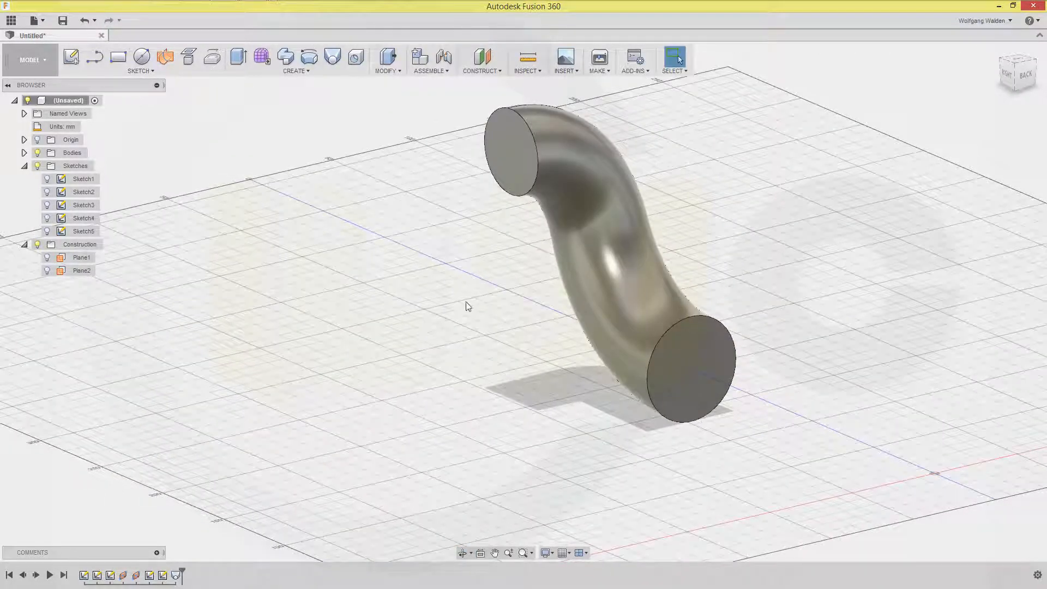
{"action": "middle_click_drag", "start_coordinate": [468, 309], "coordinate": [538, 296], "text": "shift"}
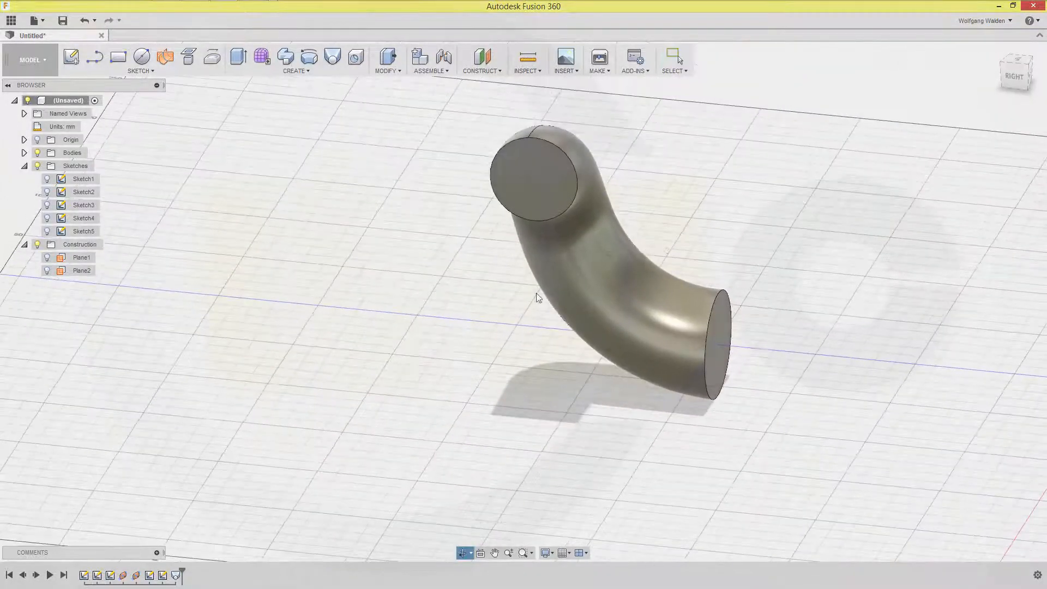
{"action": "middle_click_drag", "start_coordinate": [722, 204], "coordinate": [694, 304]}
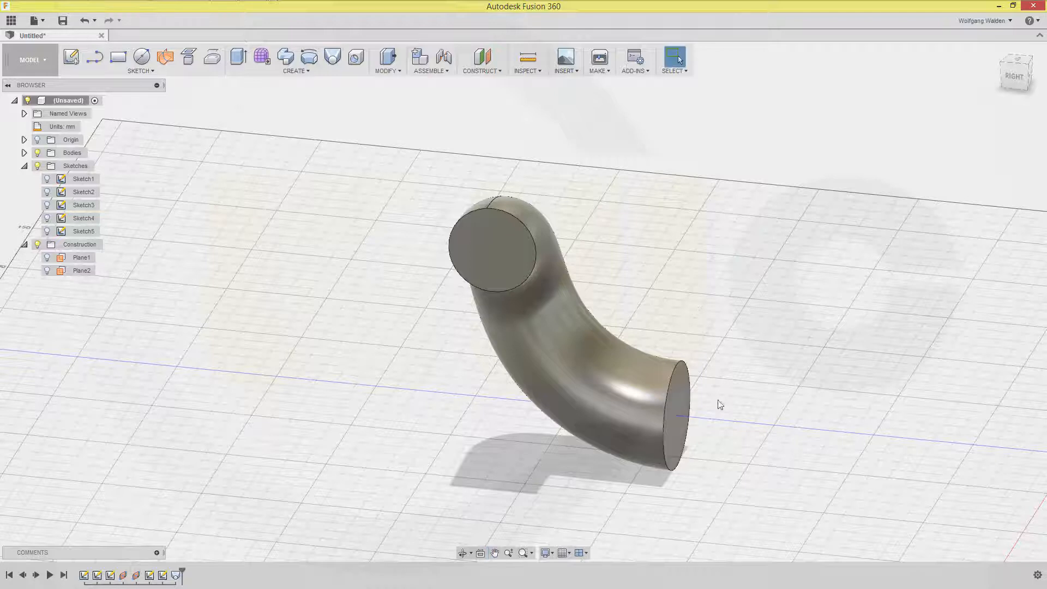
Step: Show the sketch with the 54 mm circle and start extruding that circle 50 mm outward from the lofted body's lower end
{"action": "left_click", "coordinate": [47, 232]}
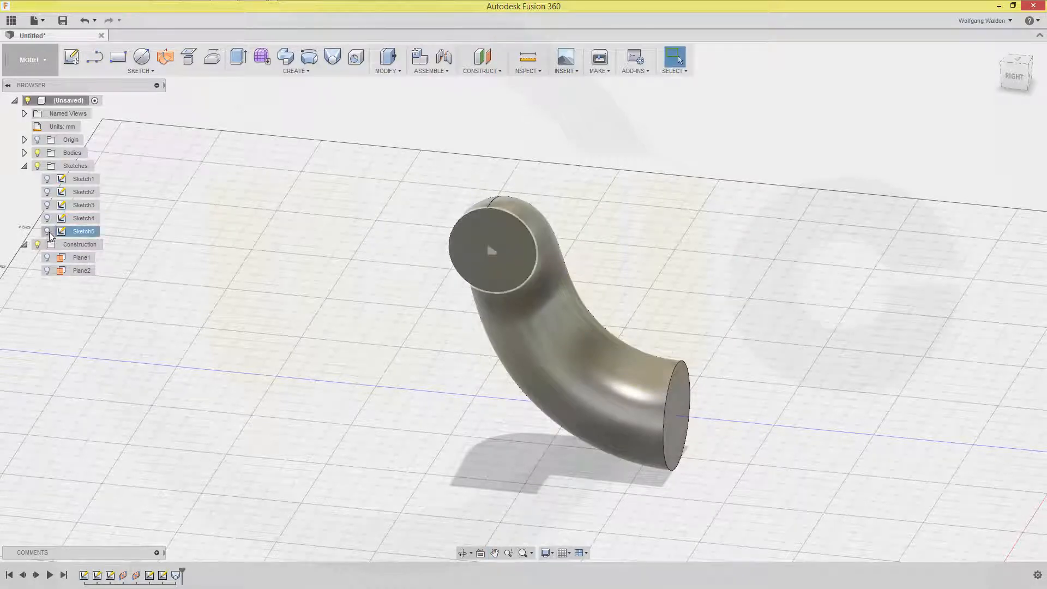
{"action": "left_click", "coordinate": [48, 218]}
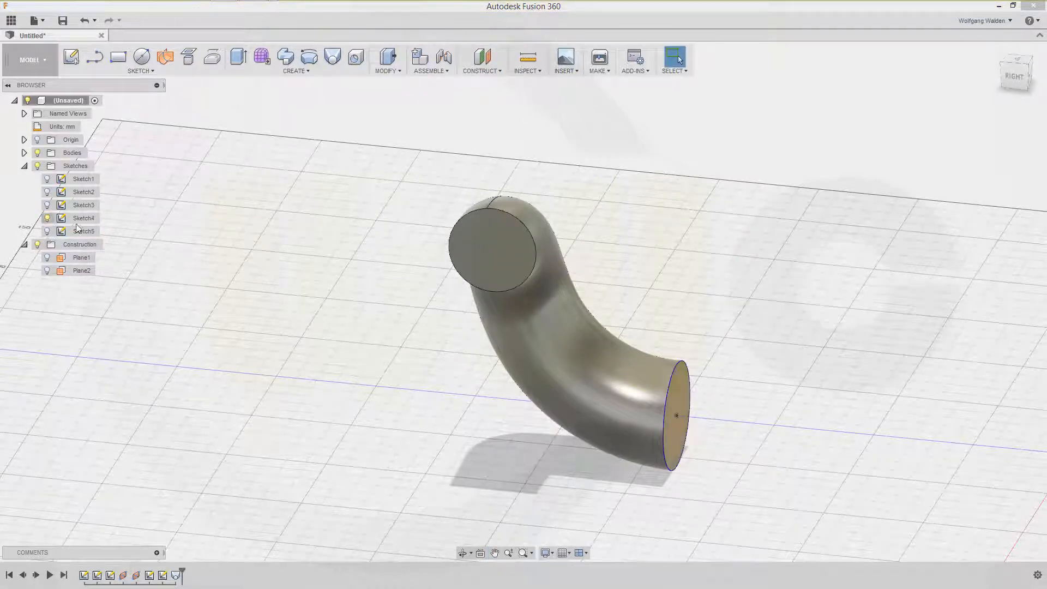
{"action": "left_click", "coordinate": [239, 56]}
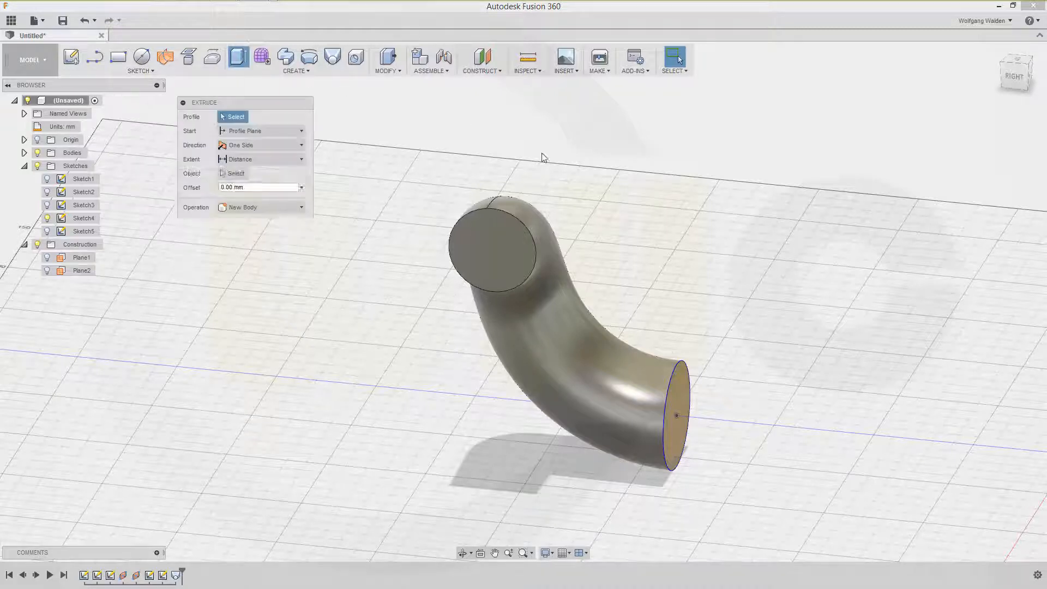
{"action": "left_click", "coordinate": [682, 399]}
{"action": "left_click_drag", "start_coordinate": [660, 417], "coordinate": [787, 425]}
{"action": "scroll", "coordinate": [910, 405], "scroll_direction": "up", "scroll_amount": 2}
{"action": "scroll", "coordinate": [947, 483], "scroll_direction": "down", "scroll_amount": 3}
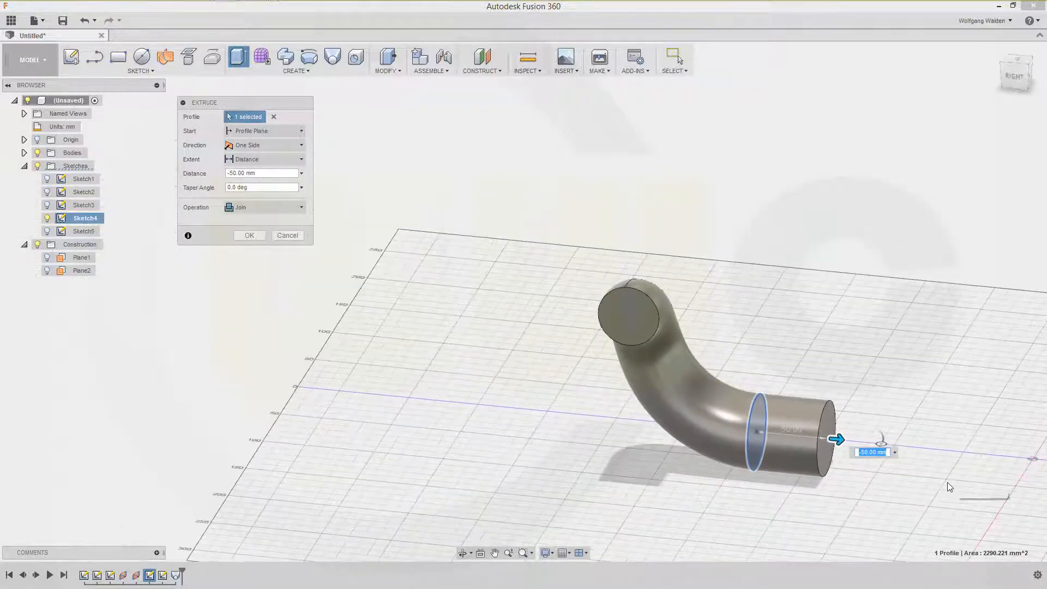
{"action": "middle_click_drag", "start_coordinate": [948, 482], "coordinate": [802, 444], "text": "shift"}
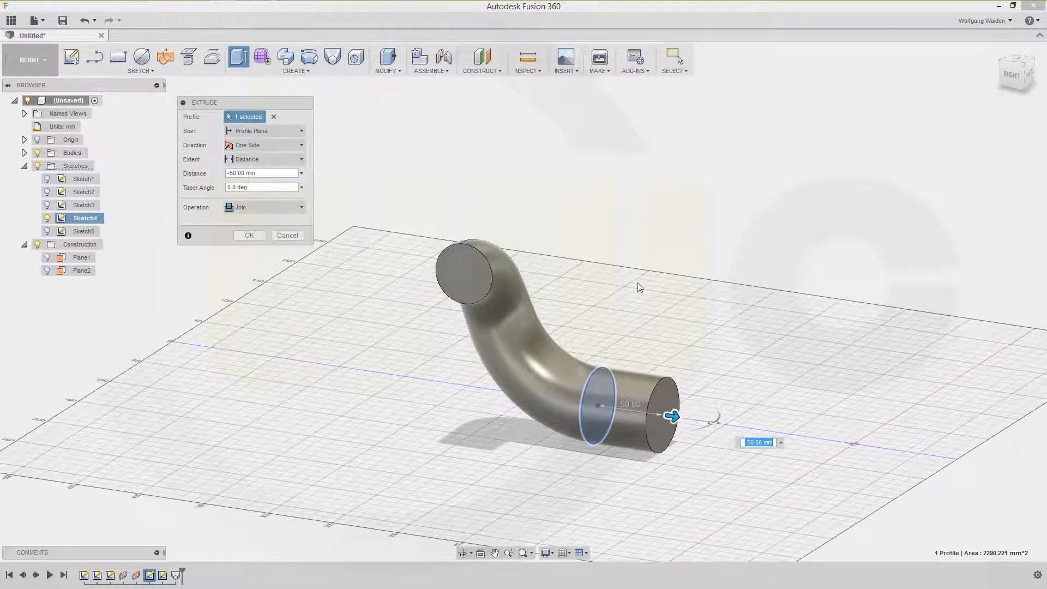
Step: Extrude the 54 mm circle up to the origin plane parallel to it, using the To Object extent and New Body operation
{"action": "left_click", "coordinate": [301, 160]}
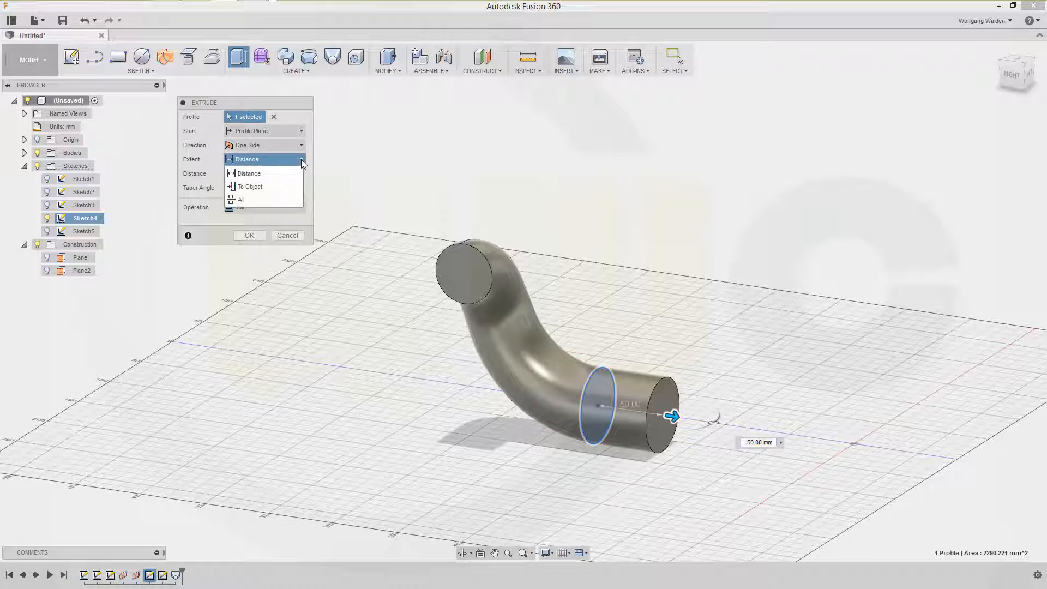
{"action": "left_click", "coordinate": [256, 188]}
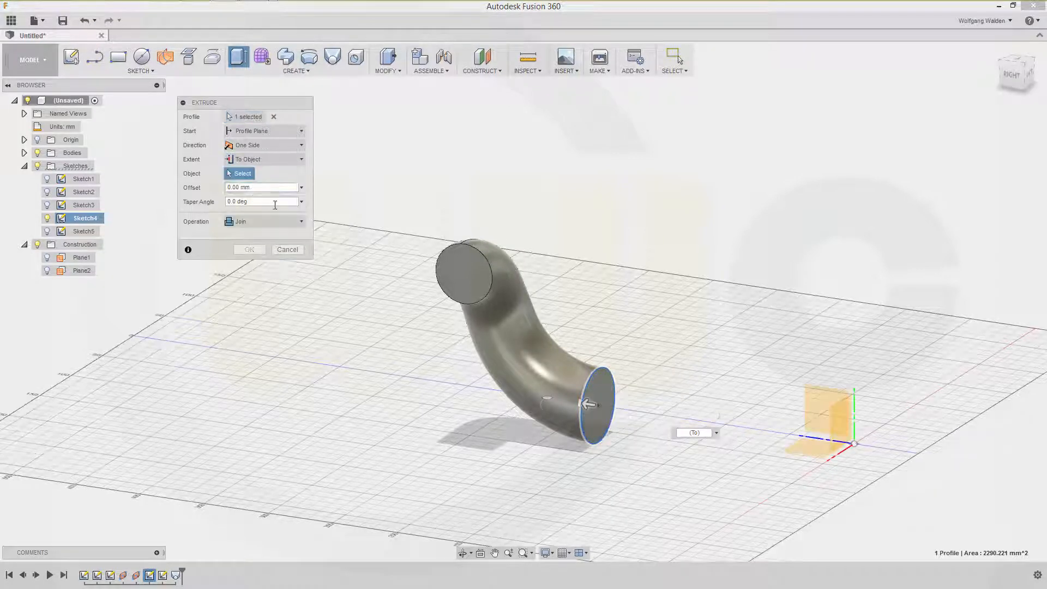
{"action": "left_click", "coordinate": [832, 429]}
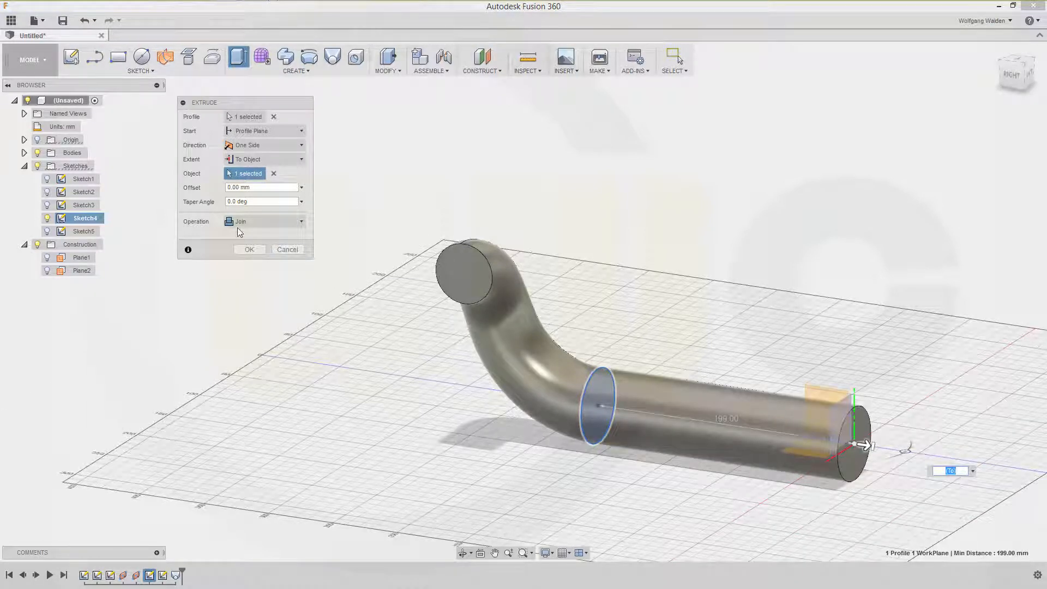
{"action": "left_click", "coordinate": [303, 222]}
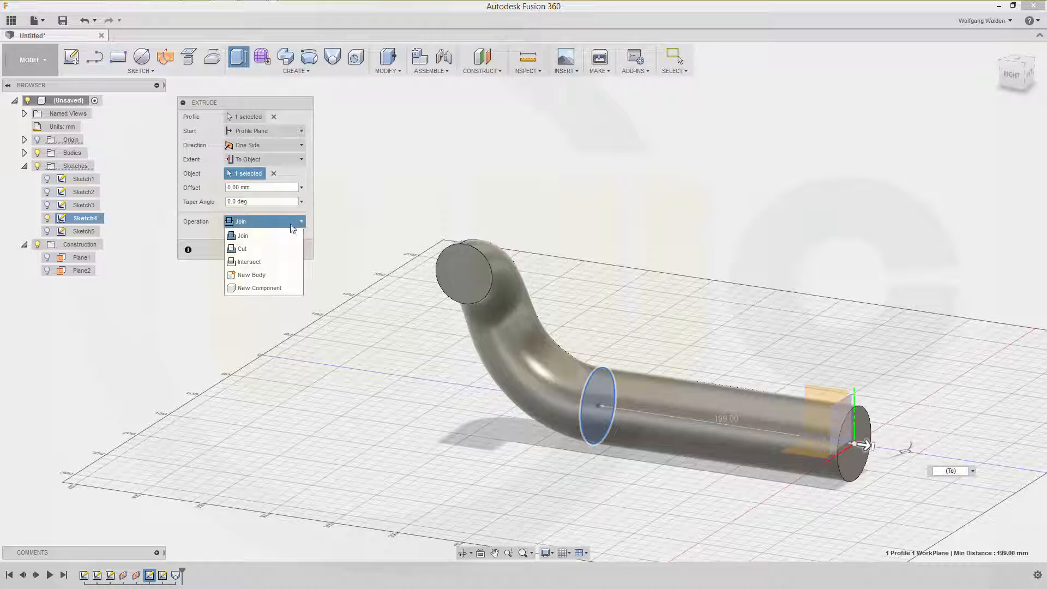
{"action": "left_click", "coordinate": [255, 275]}
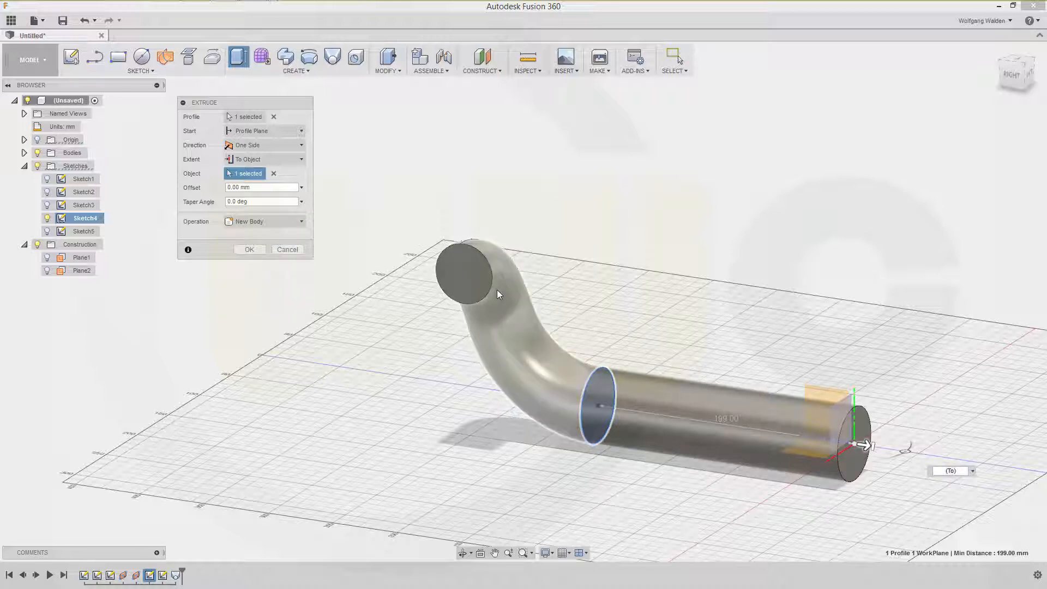
{"action": "left_click", "coordinate": [249, 249]}
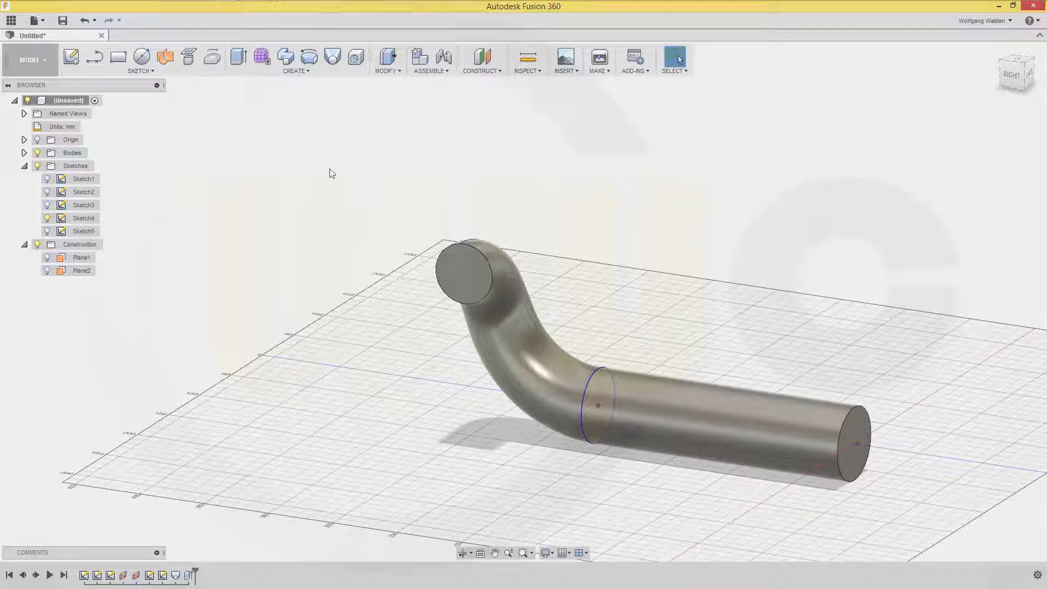
Step: Start a rectangular pattern of the lofted body, with the origin axis along the straight tube as its direction
{"action": "left_click", "coordinate": [398, 71]}
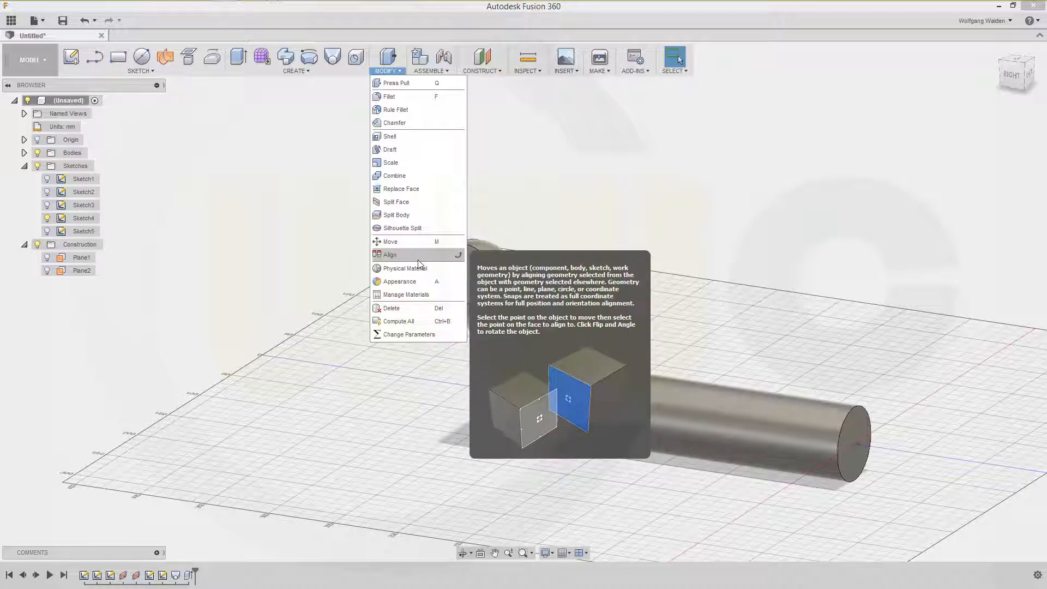
{"action": "left_click", "coordinate": [307, 72]}
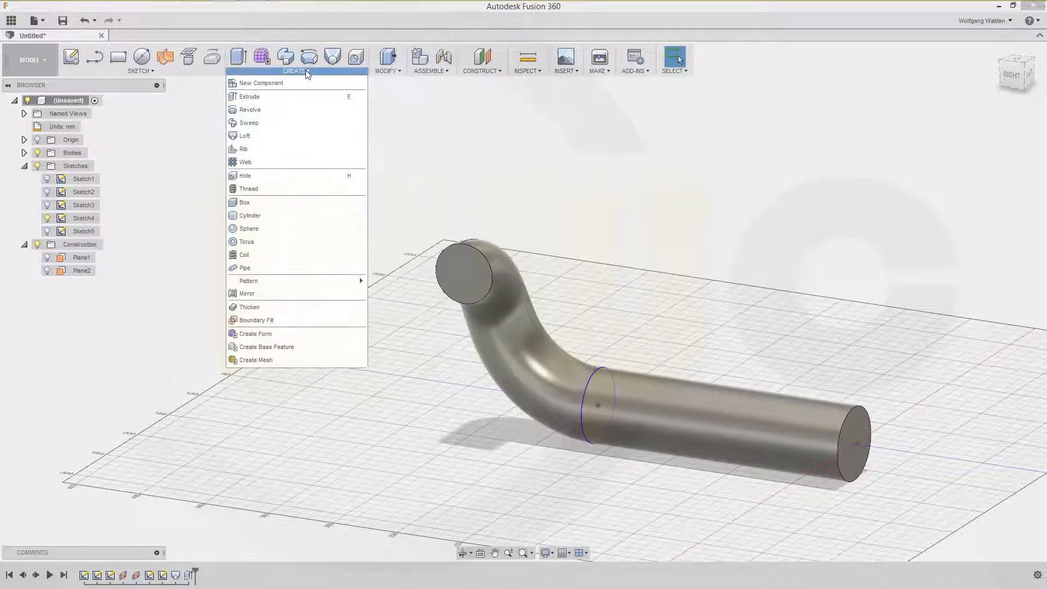
{"action": "left_click", "coordinate": [375, 283]}
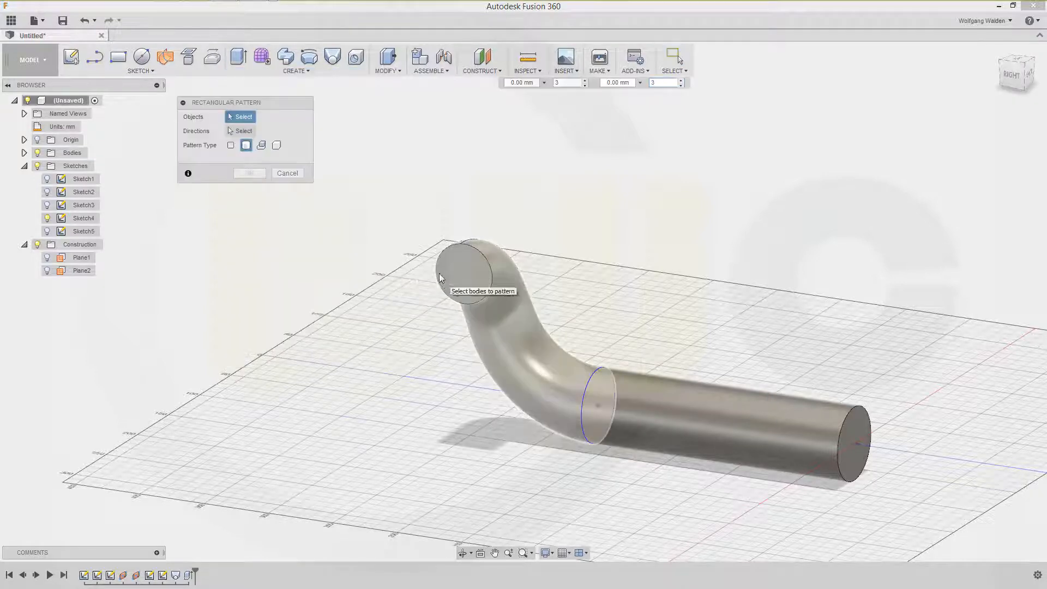
{"action": "left_click", "coordinate": [472, 283]}
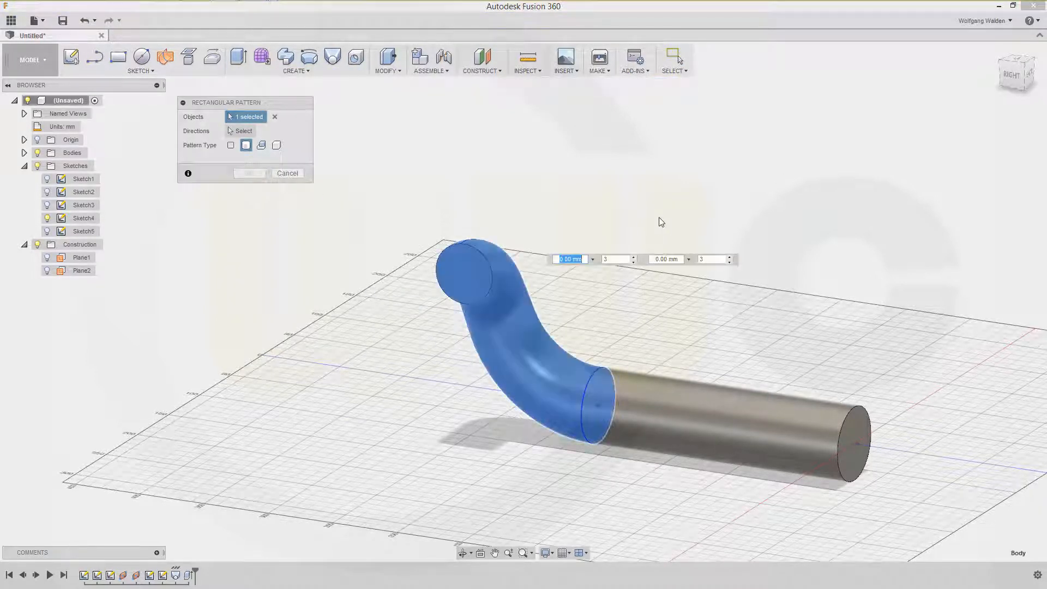
{"action": "left_click", "coordinate": [229, 129]}
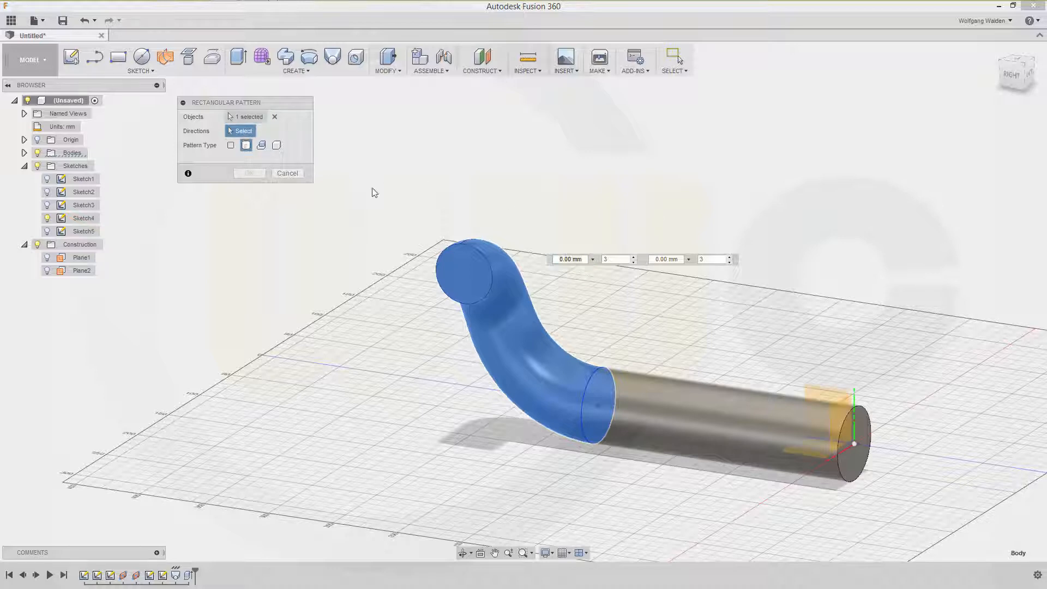
{"action": "left_click", "coordinate": [817, 445]}
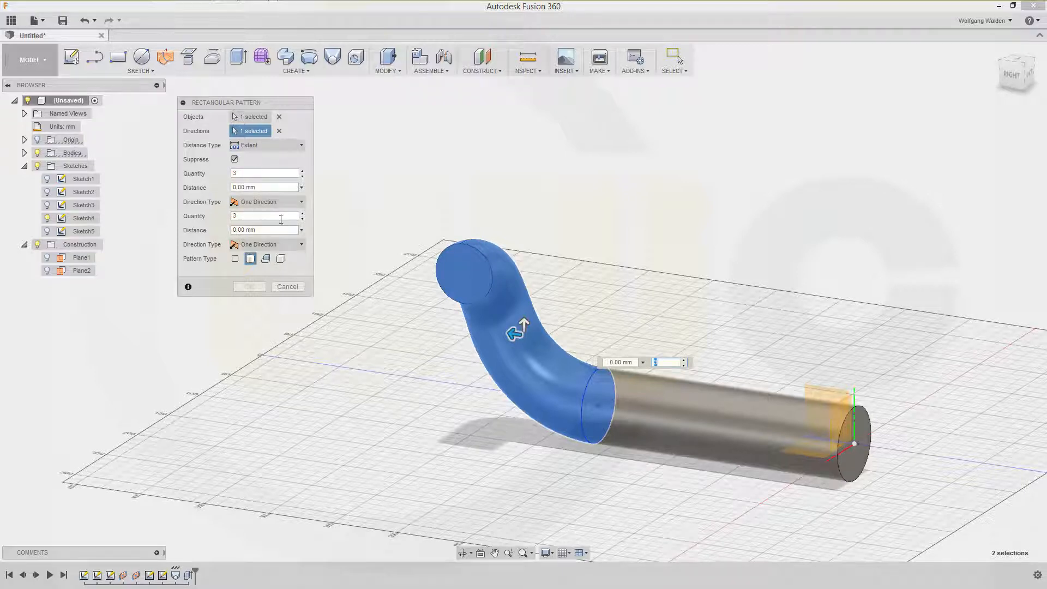
Step: Set the pattern's extent distance to -164 mm and create three instances of the bent tube along the straight tube
{"action": "left_click", "coordinate": [243, 187]}
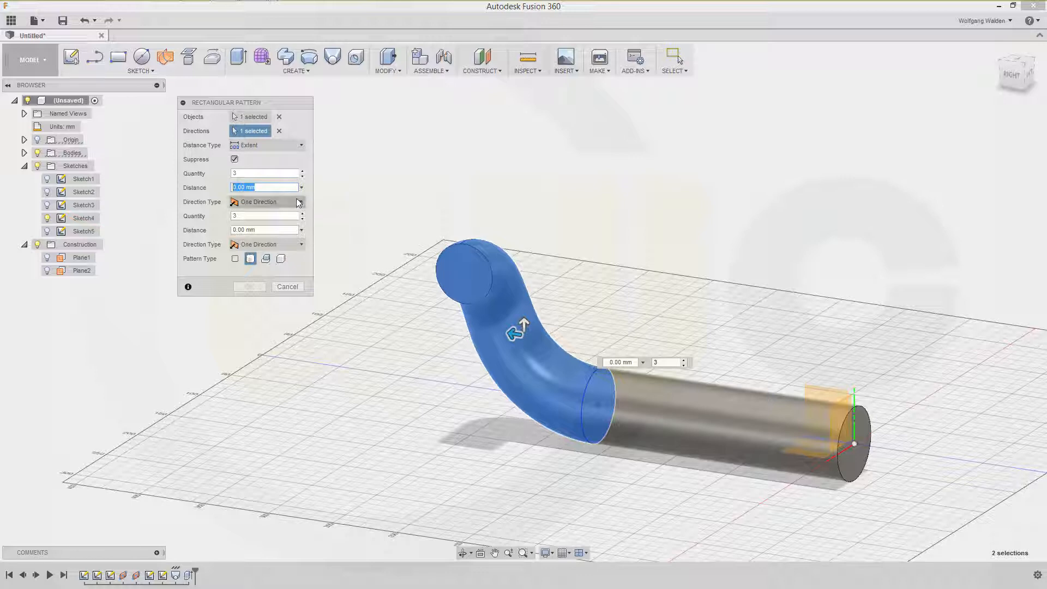
{"action": "type", "text": "3"}
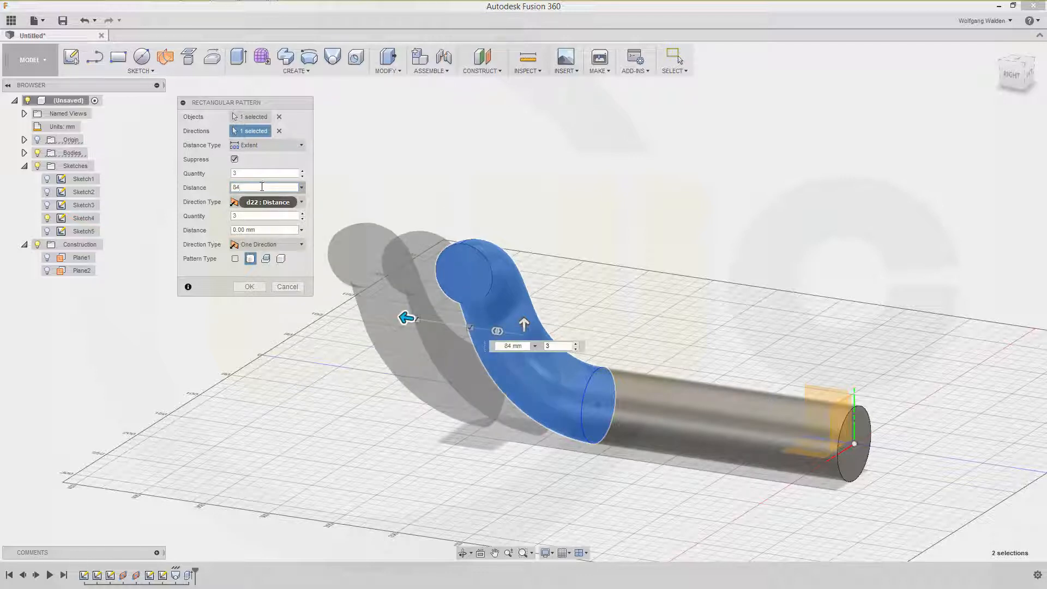
{"action": "left_click_drag", "start_coordinate": [261, 187], "coordinate": [153, 190]}
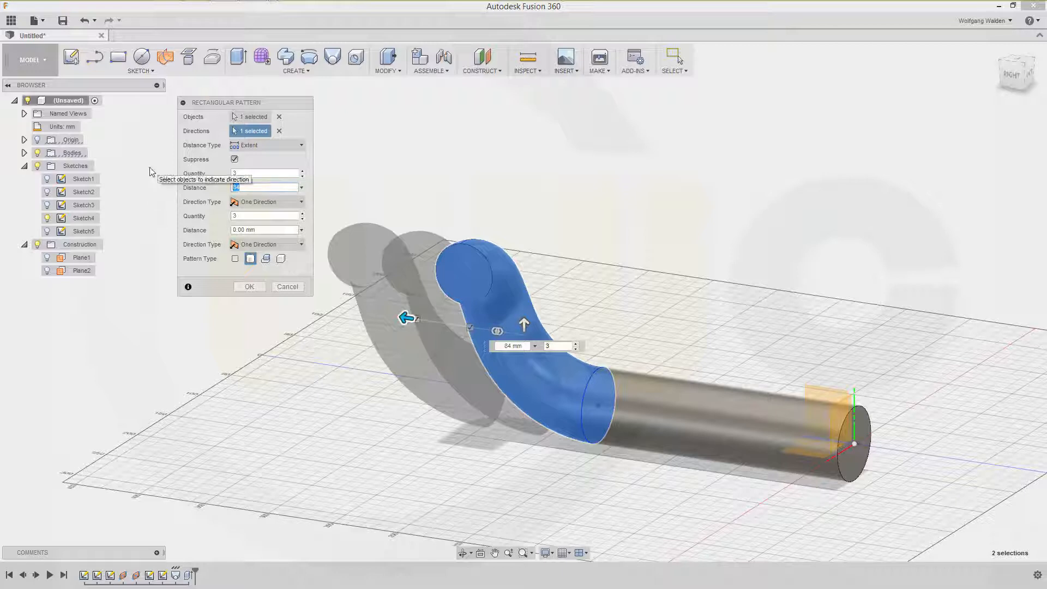
{"action": "type", "text": "-1"}
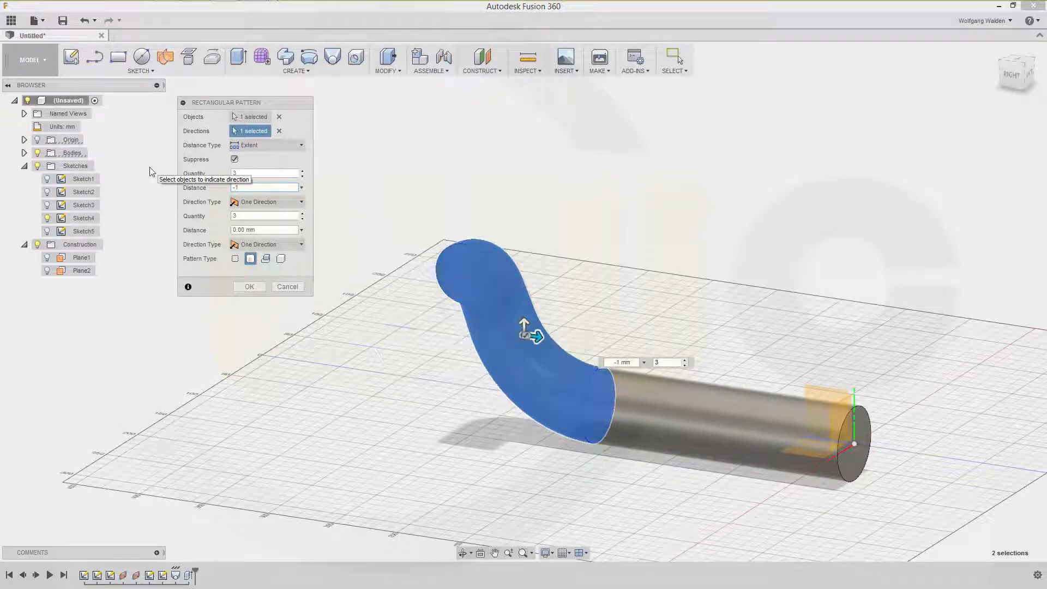
{"action": "type", "text": "64"}
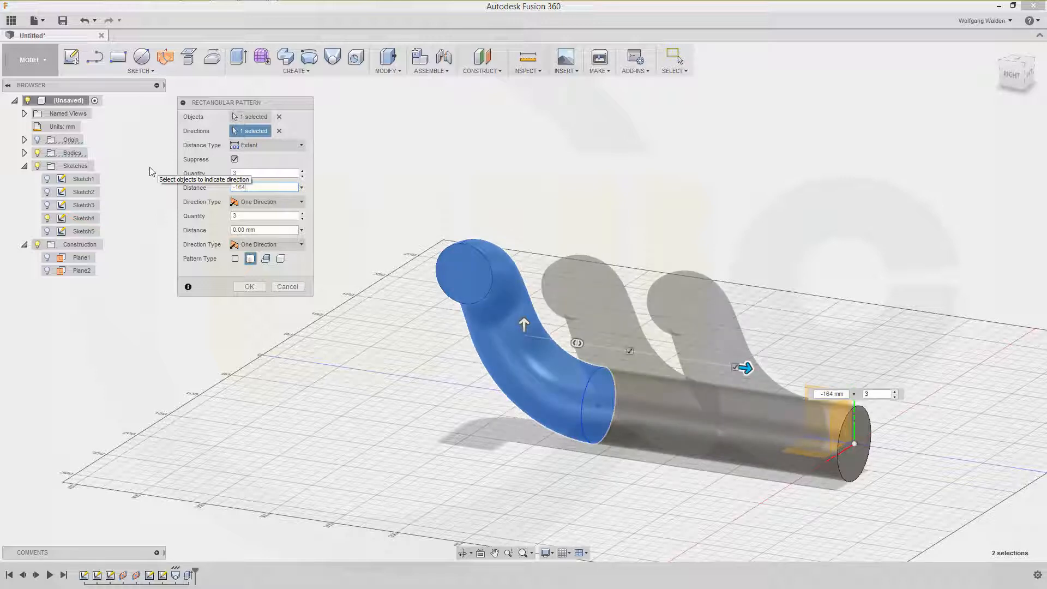
{"action": "left_click", "coordinate": [255, 287]}
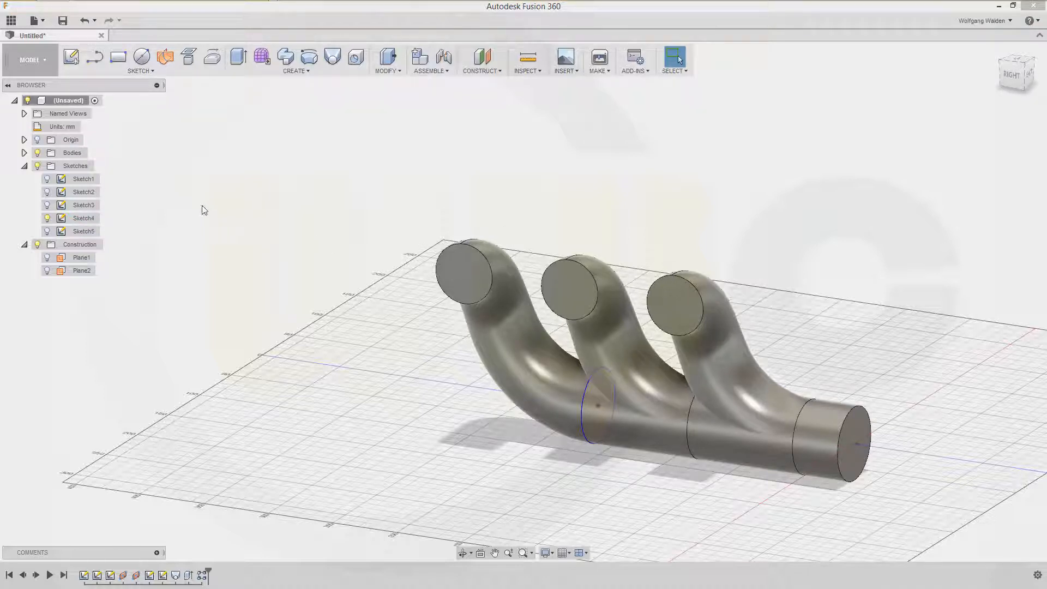
Step: Combine Body1 as the target with Body2, Body3 and Body4 as tool bodies, using the Join operation
{"action": "left_click", "coordinate": [24, 153]}
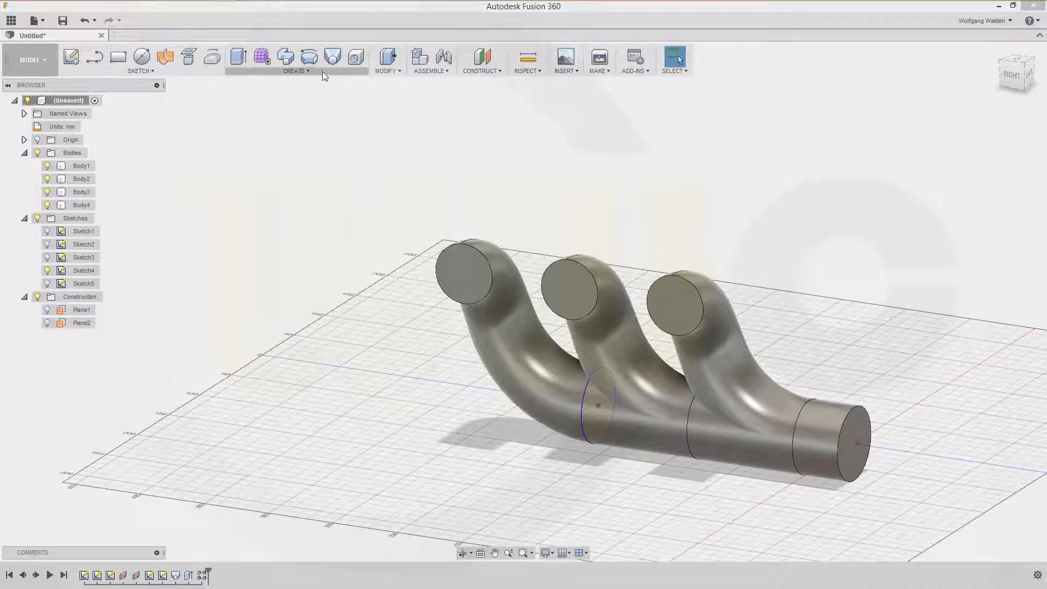
{"action": "left_click", "coordinate": [401, 73]}
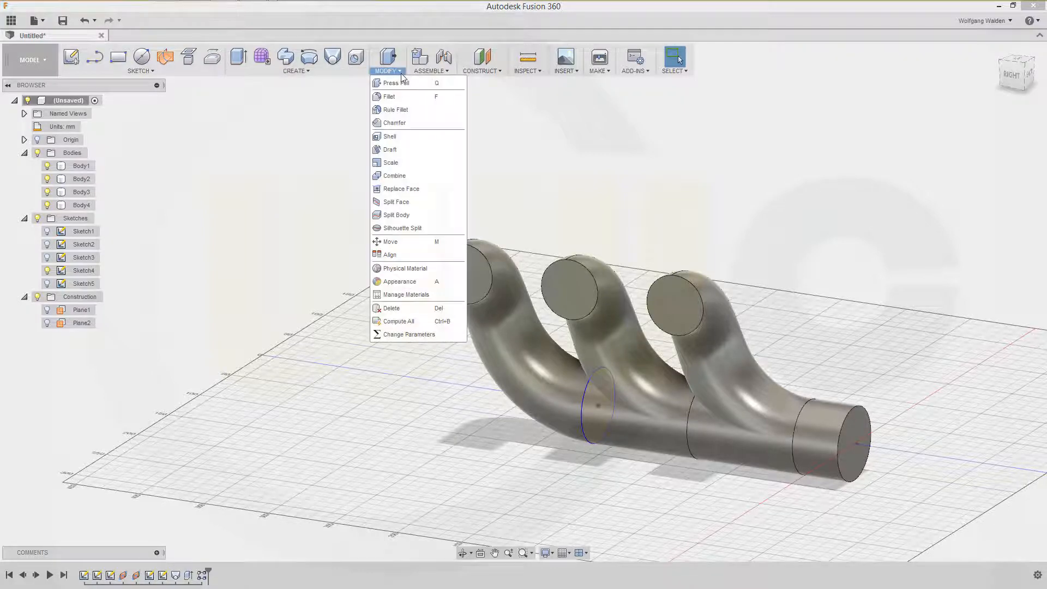
{"action": "left_click", "coordinate": [381, 178]}
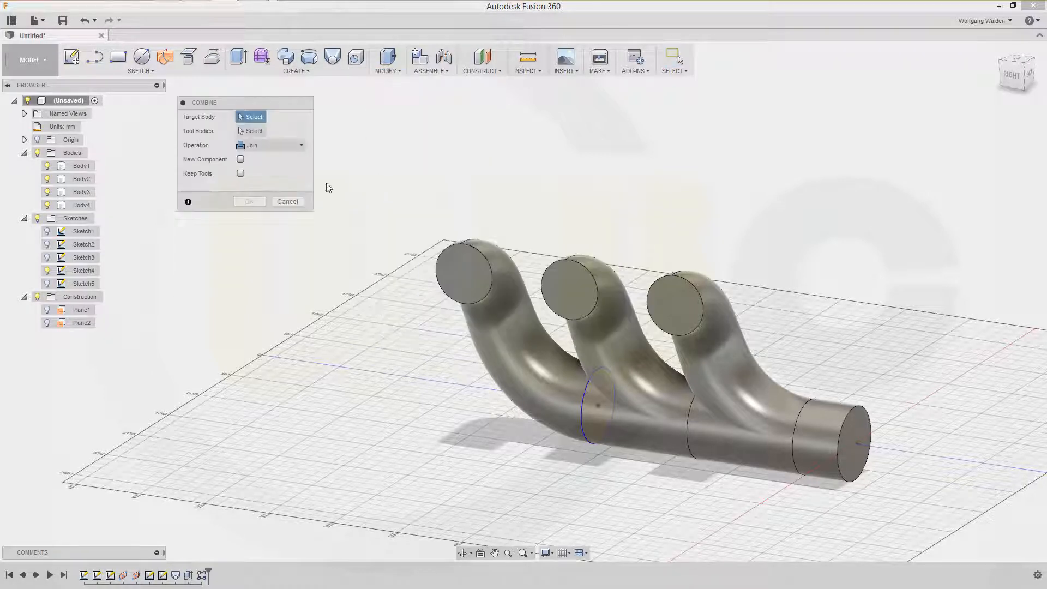
{"action": "left_click", "coordinate": [85, 167]}
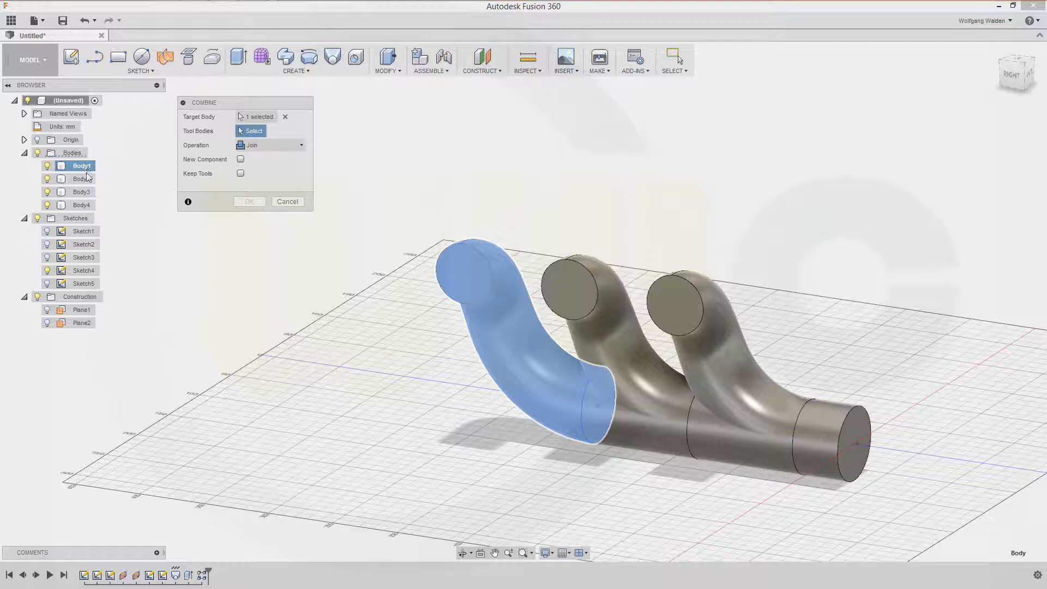
{"action": "left_click", "coordinate": [85, 179]}
{"action": "left_click", "coordinate": [87, 191]}
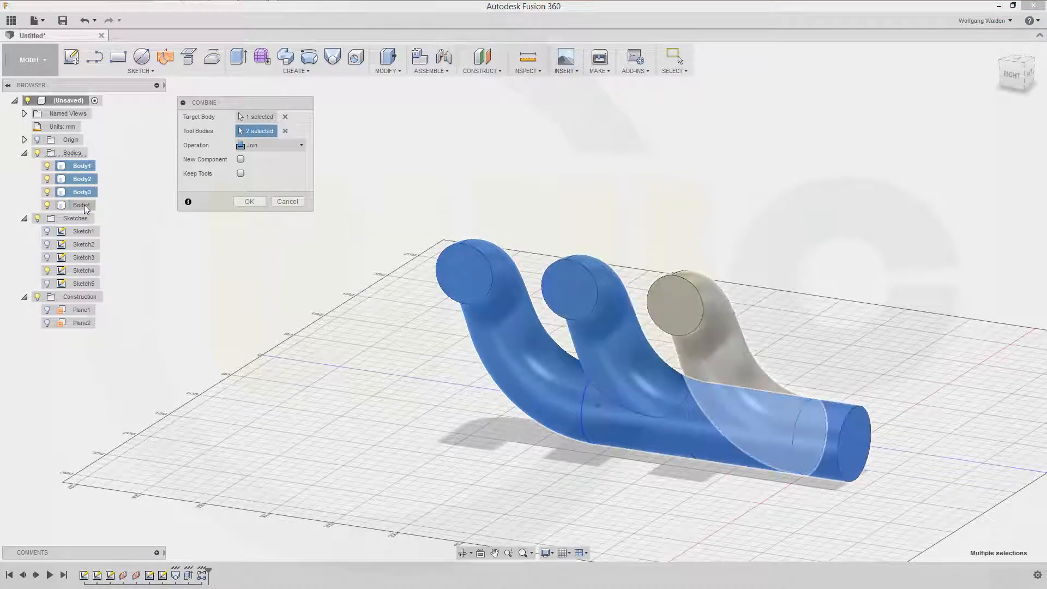
{"action": "left_click", "coordinate": [84, 205]}
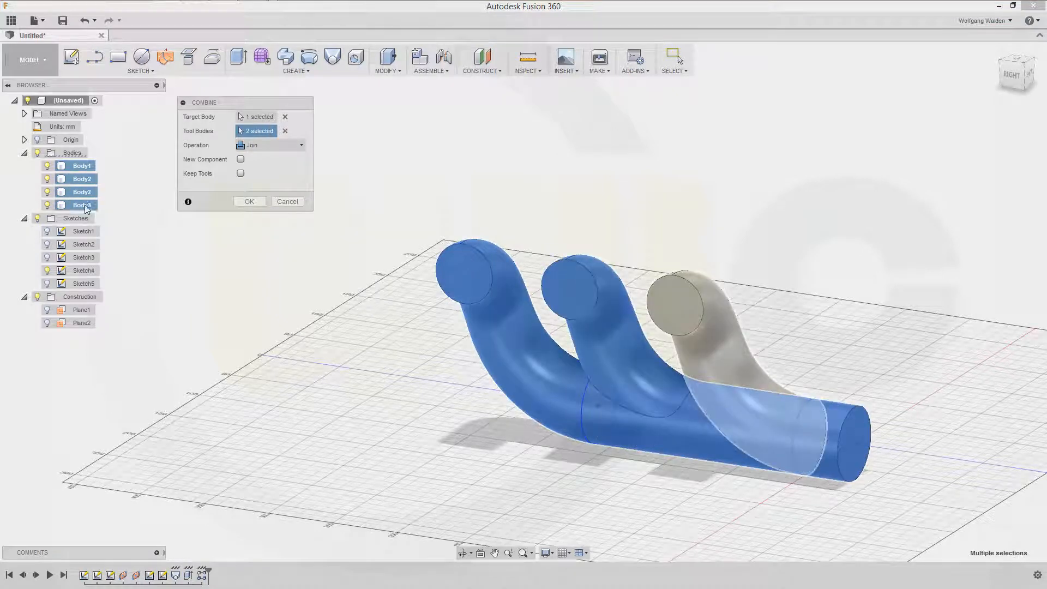
{"action": "left_click", "coordinate": [249, 202]}
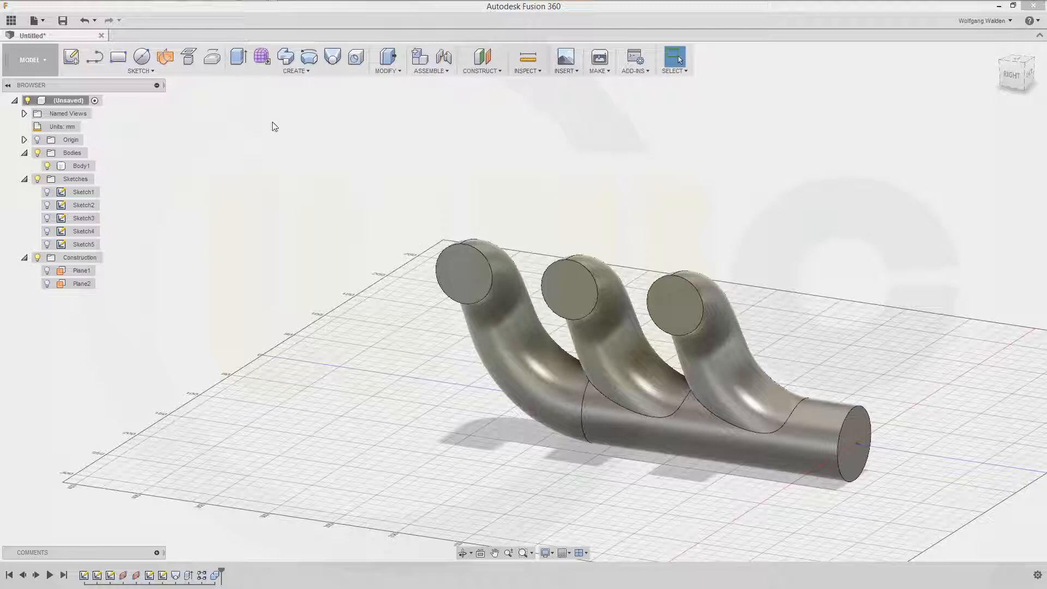
Step: Start a shell with the end faces of the three bent tubes and the straight tube's end face as faces to remove
{"action": "left_click", "coordinate": [393, 70]}
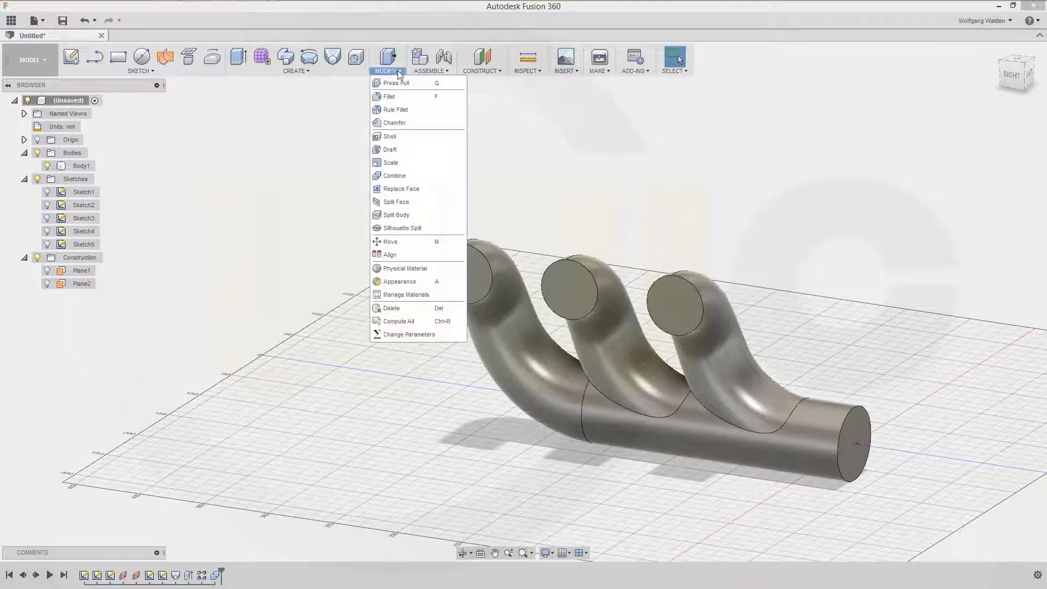
{"action": "left_click", "coordinate": [378, 136]}
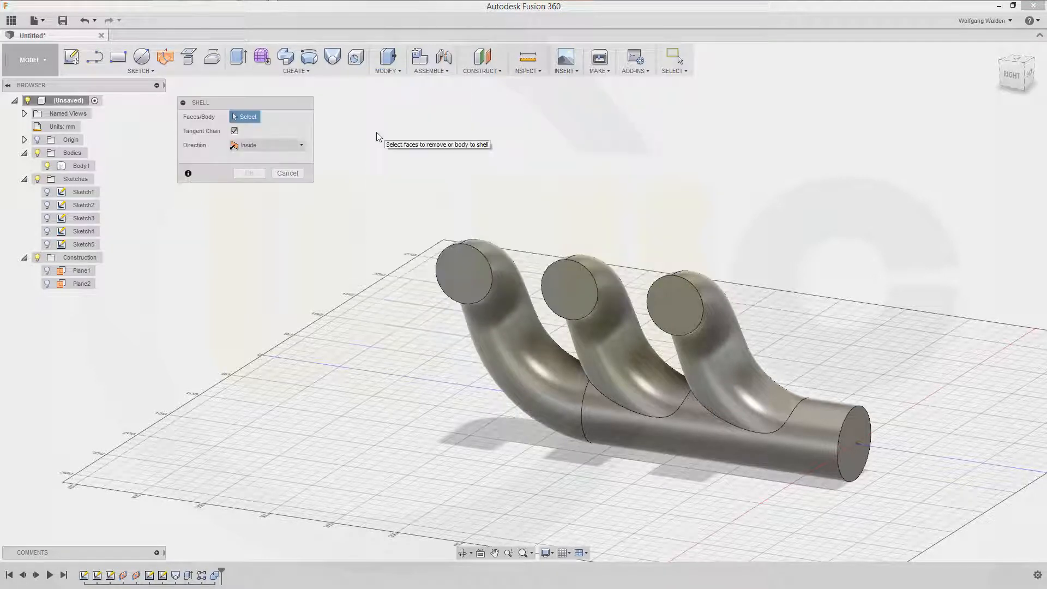
{"action": "left_click", "coordinate": [463, 278]}
{"action": "left_click", "coordinate": [580, 290]}
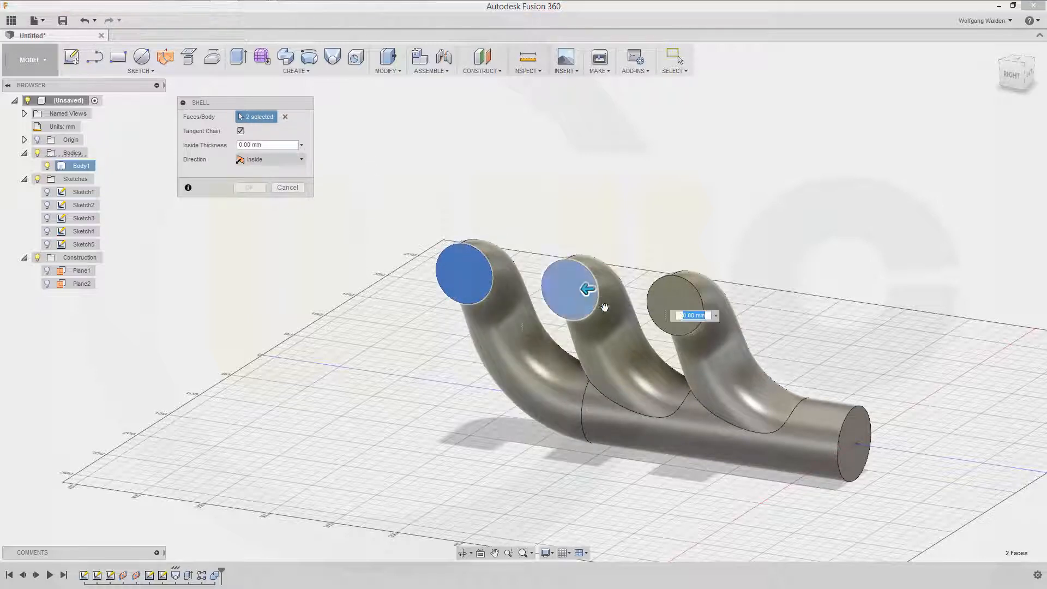
{"action": "left_click", "coordinate": [683, 306]}
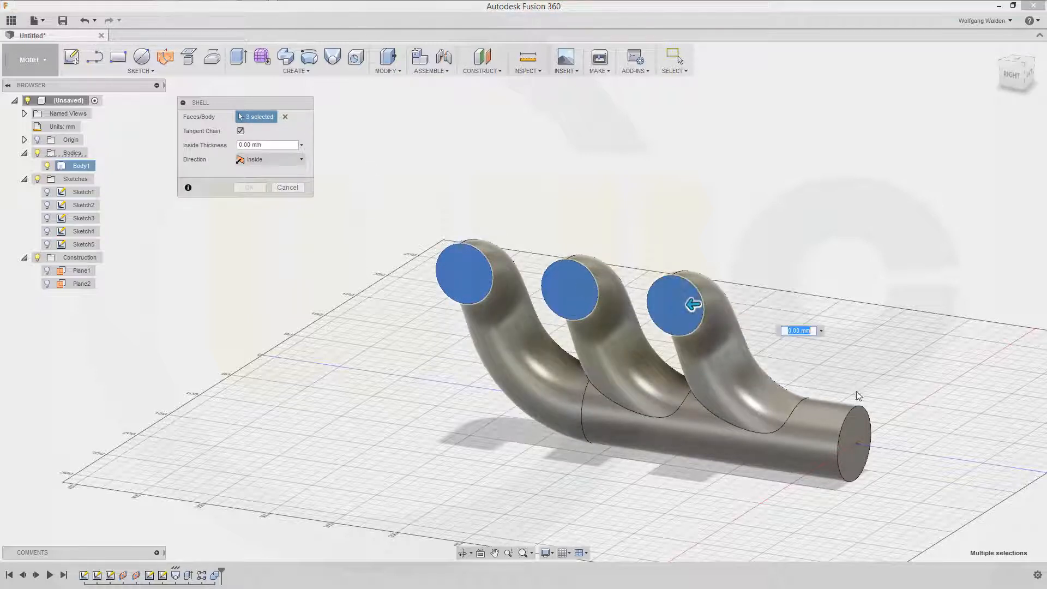
{"action": "left_click", "coordinate": [857, 441]}
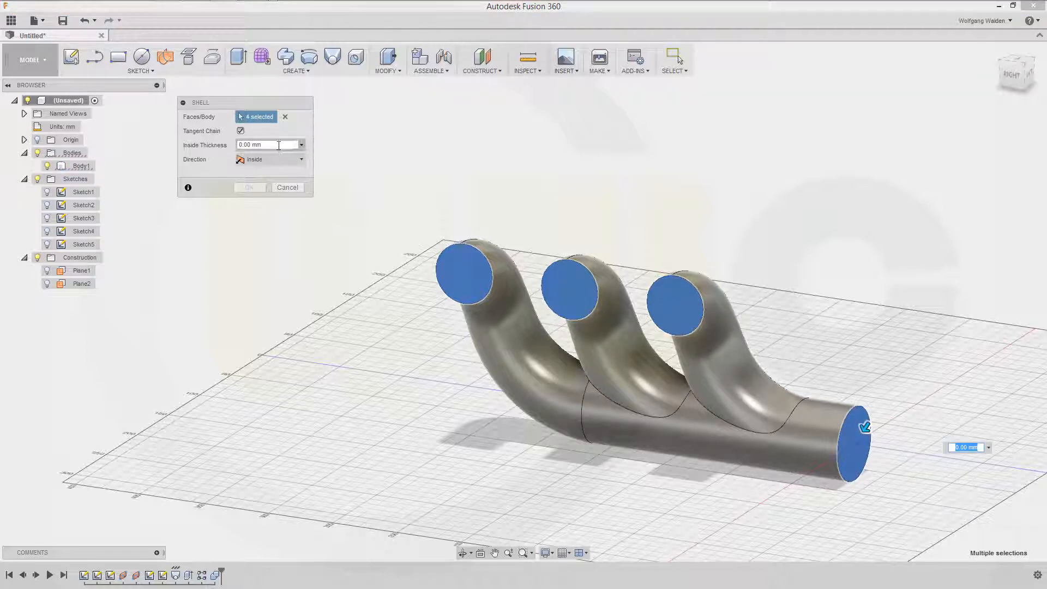
Step: Try a 2 mm inside thickness for the shell, and complete it with 1 mm instead
{"action": "left_click_drag", "start_coordinate": [279, 145], "coordinate": [240, 145]}
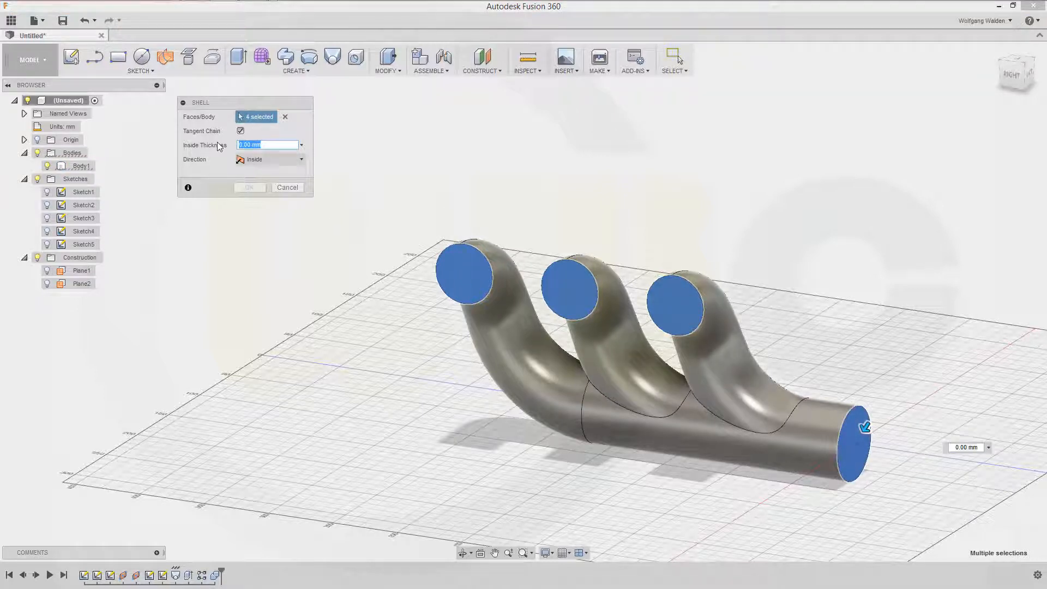
{"action": "type", "text": "2"}
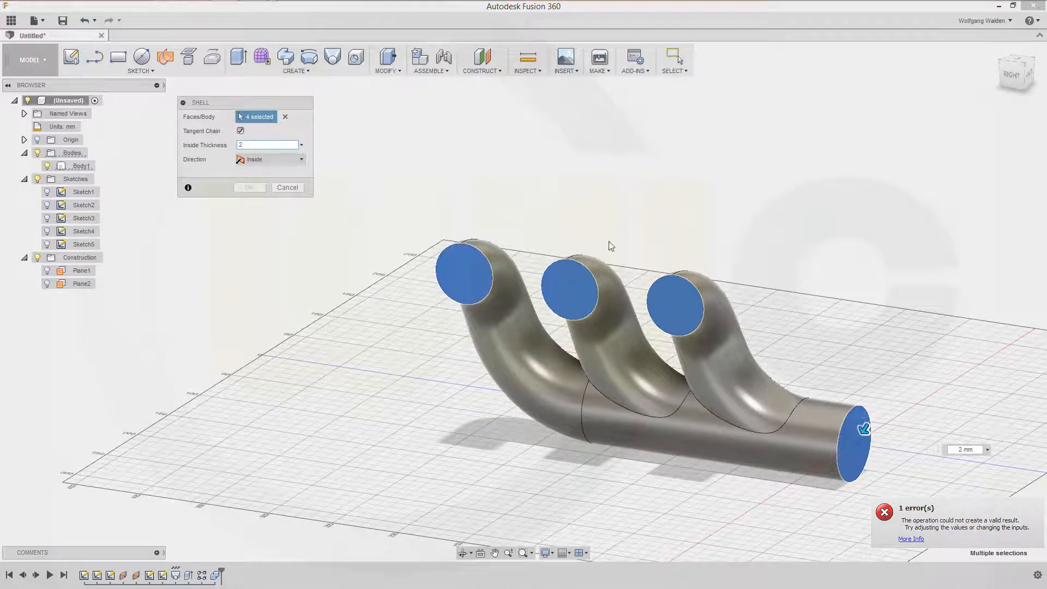
{"action": "mouse_move", "coordinate": [665, 264]}
{"action": "middle_mouse_down", "text": "shift"}
{"action": "mouse_move", "coordinate": [602, 232]}
{"action": "mouse_move", "coordinate": [648, 274]}
{"action": "middle_mouse_up", "text": "shift"}
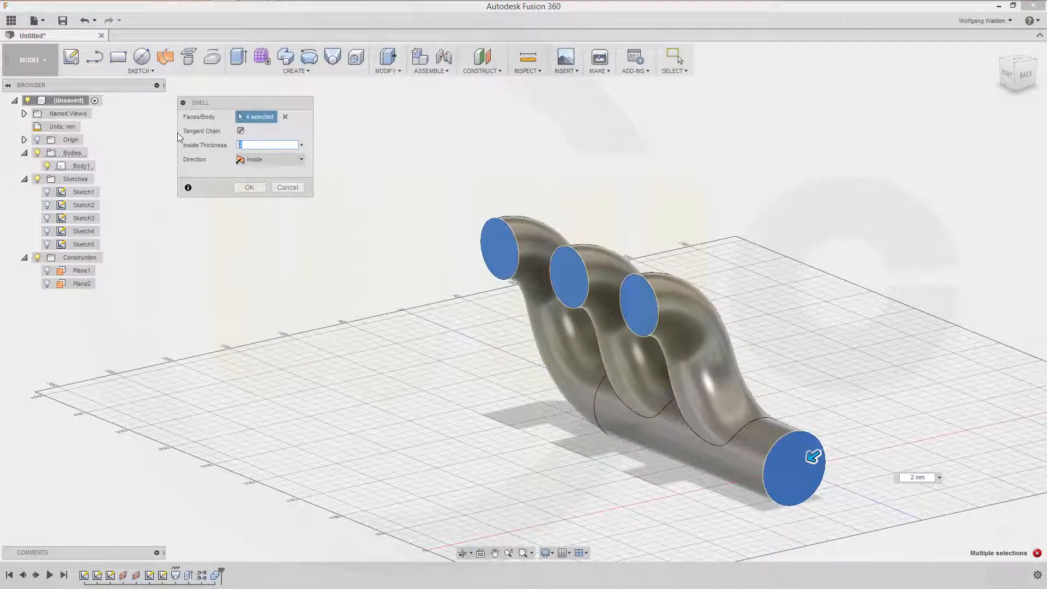
{"action": "key", "text": "Return"}
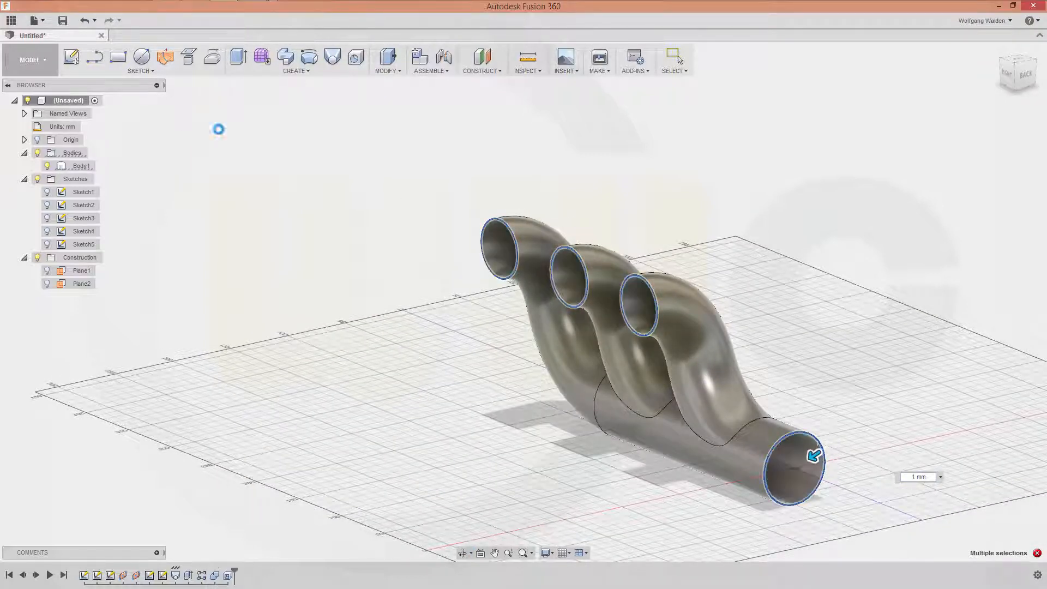
{"action": "middle_click_drag", "start_coordinate": [369, 208], "coordinate": [404, 194], "text": "shift"}
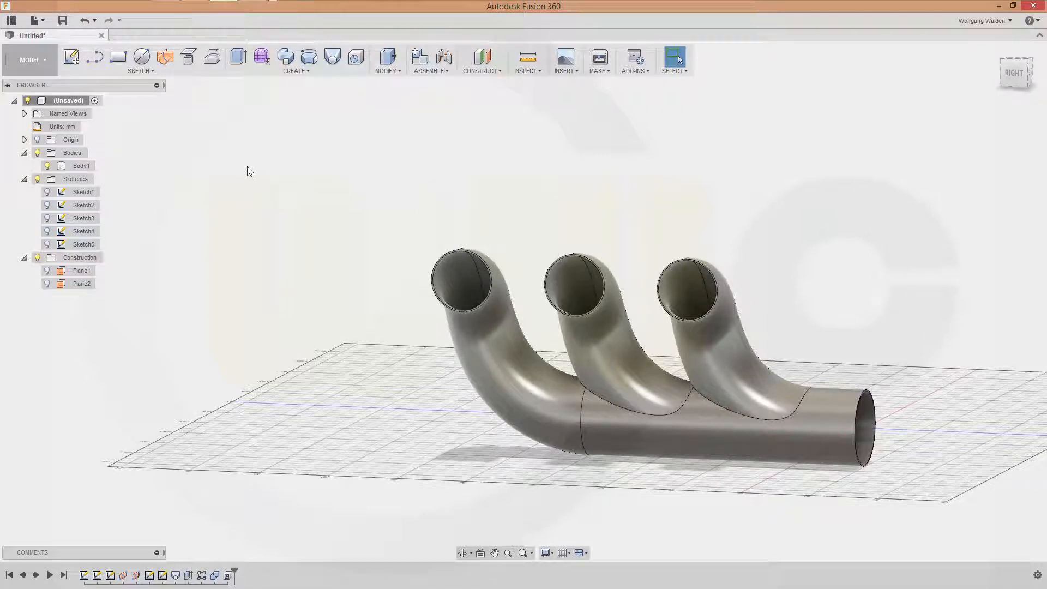
Step: On the origin plane across the straight tube's open end, sketch a closed triangle around the tube with a base about 126 mm long
{"action": "left_click", "coordinate": [71, 56]}
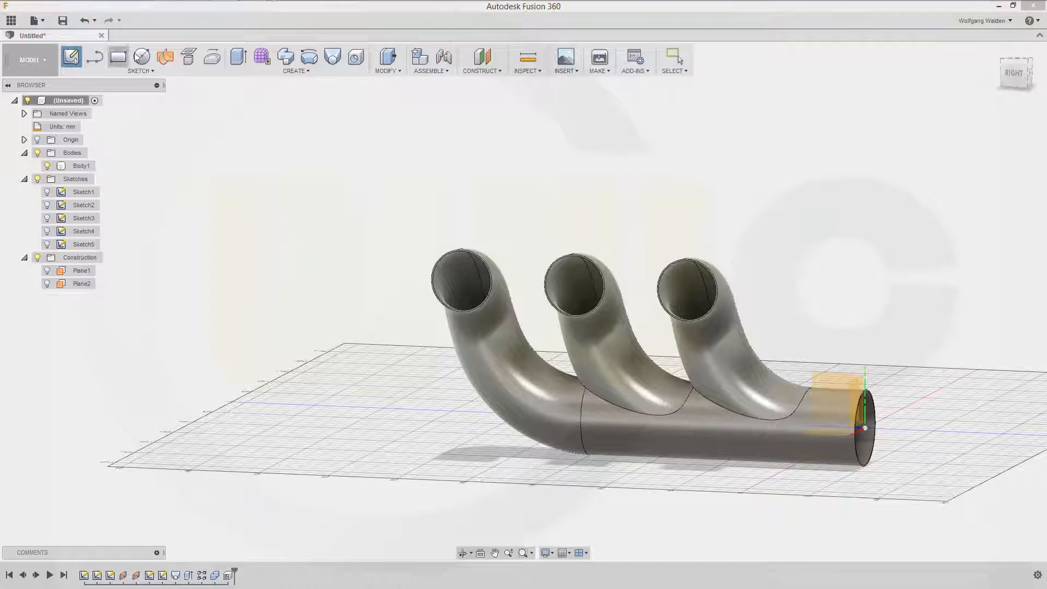
{"action": "left_click", "coordinate": [860, 411]}
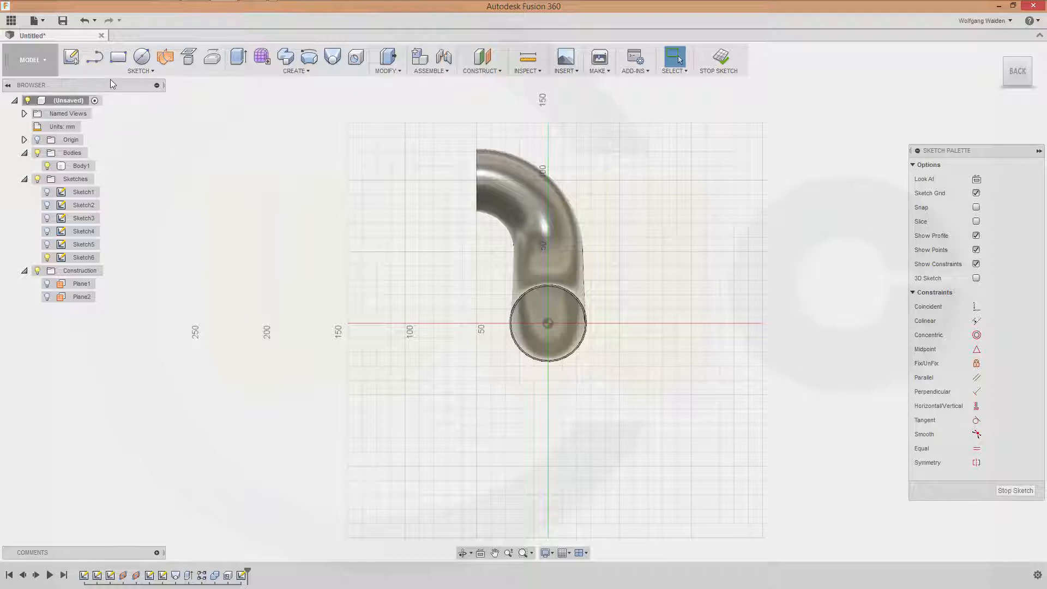
{"action": "left_click", "coordinate": [95, 57]}
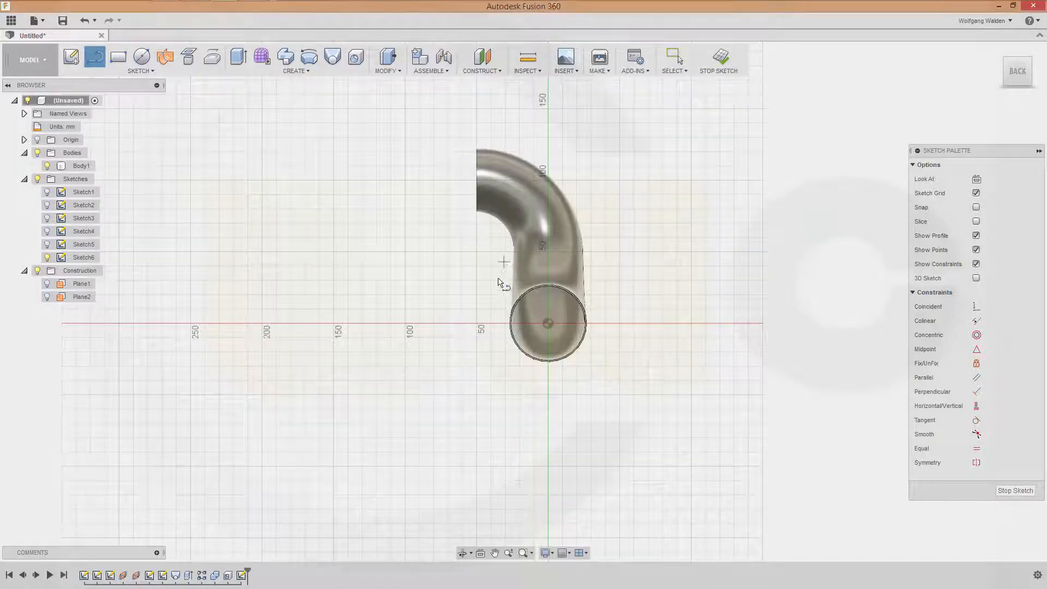
{"action": "left_click", "coordinate": [503, 262]}
{"action": "left_click", "coordinate": [447, 385]}
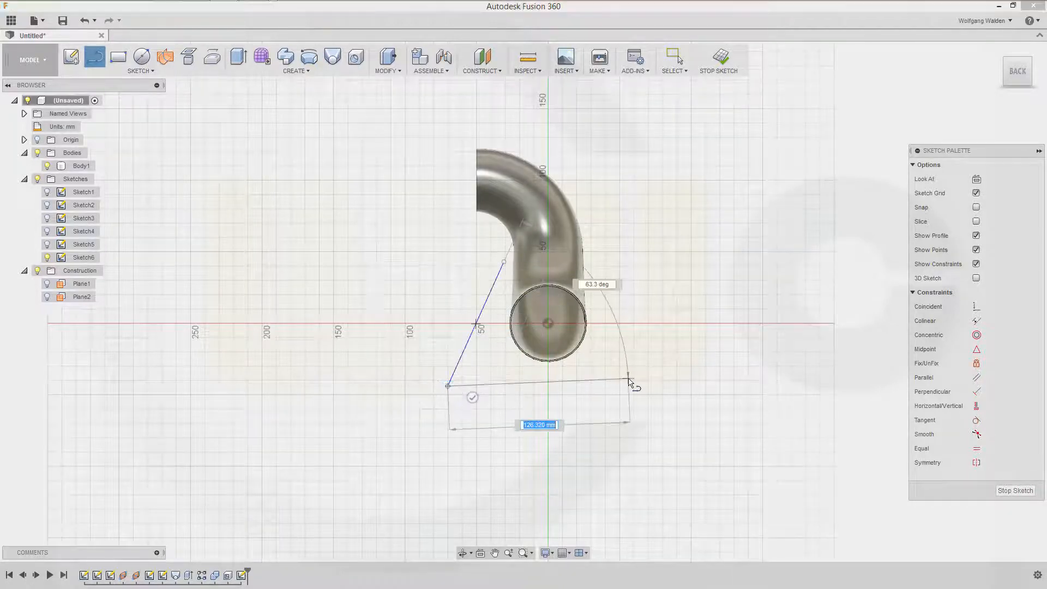
{"action": "left_click", "coordinate": [628, 378]}
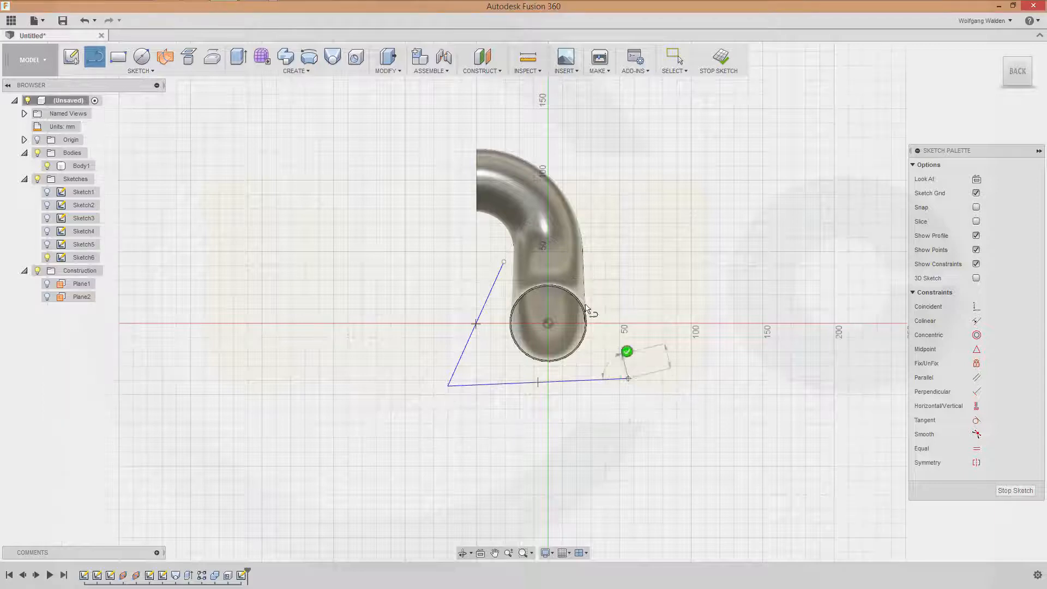
{"action": "left_click", "coordinate": [504, 263]}
{"action": "key", "text": "Escape"}
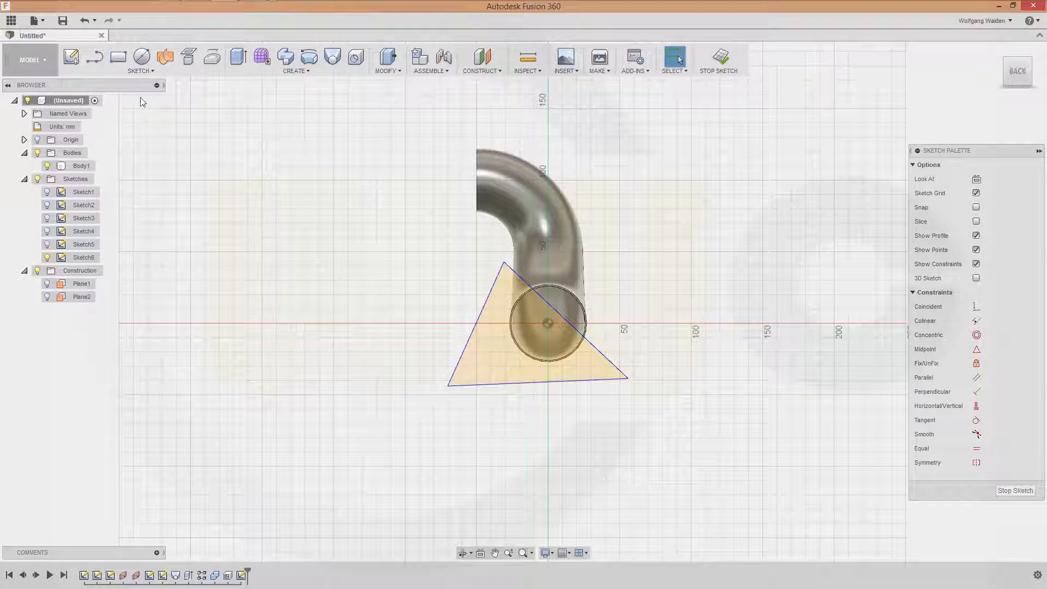
Step: Apply Equal constraints between the triangle's sides to make it equilateral
{"action": "left_click", "coordinate": [977, 449]}
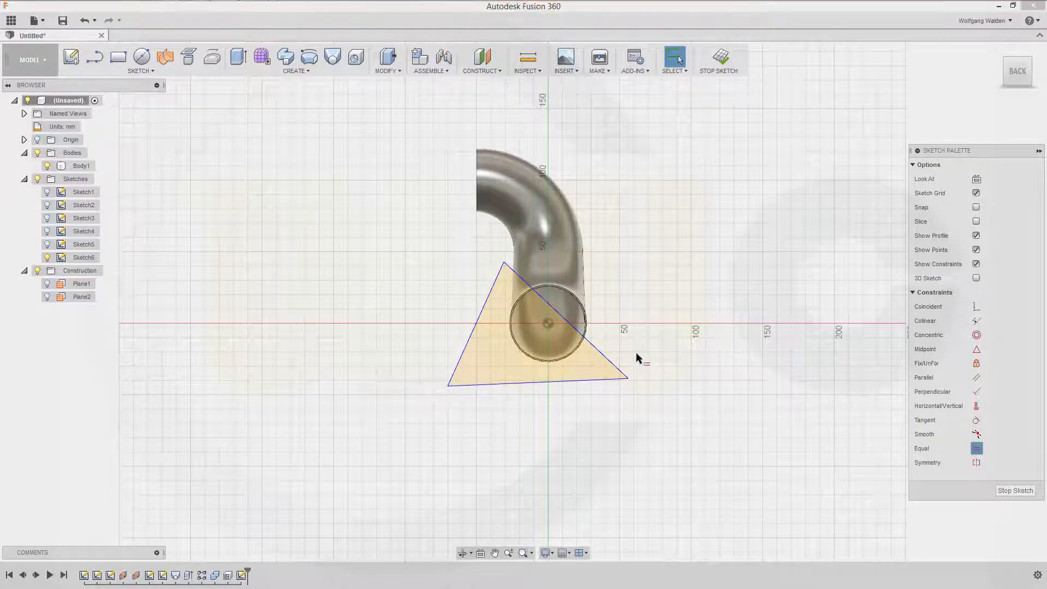
{"action": "left_click", "coordinate": [476, 321]}
{"action": "left_click", "coordinate": [527, 385]}
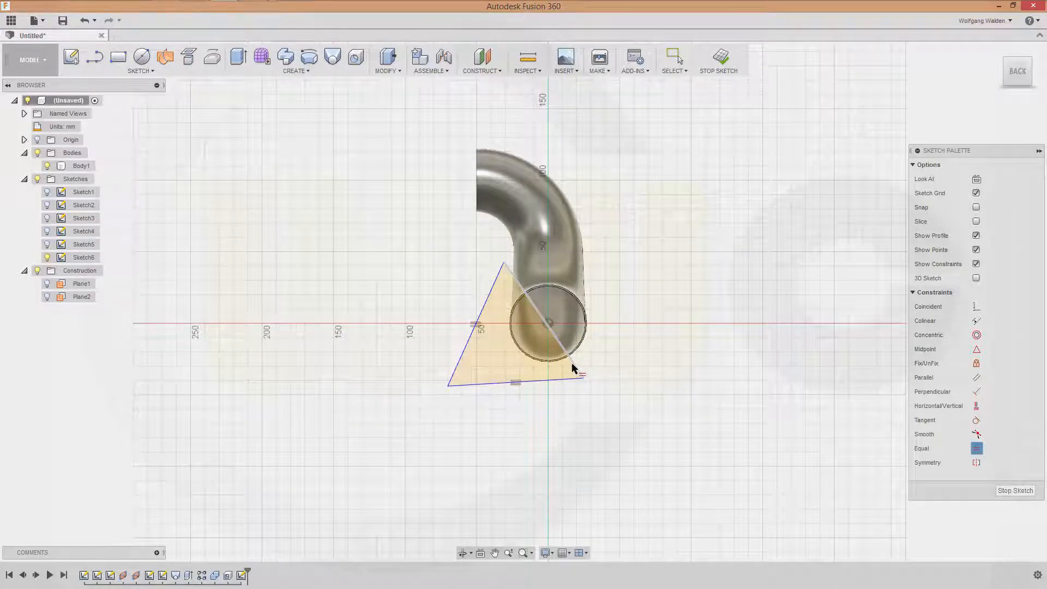
{"action": "left_click", "coordinate": [577, 367]}
{"action": "left_click", "coordinate": [545, 382]}
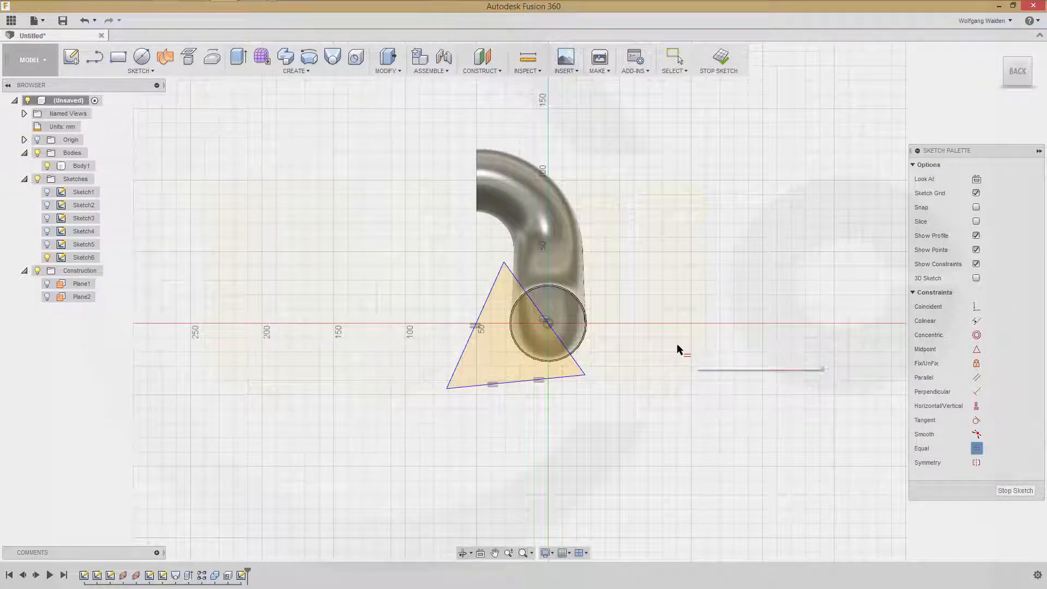
{"action": "key", "text": "Escape"}
Step: Add an aligned dimension to the triangle side farthest from the tube and set it to 100 mm
{"action": "key", "text": "d"}
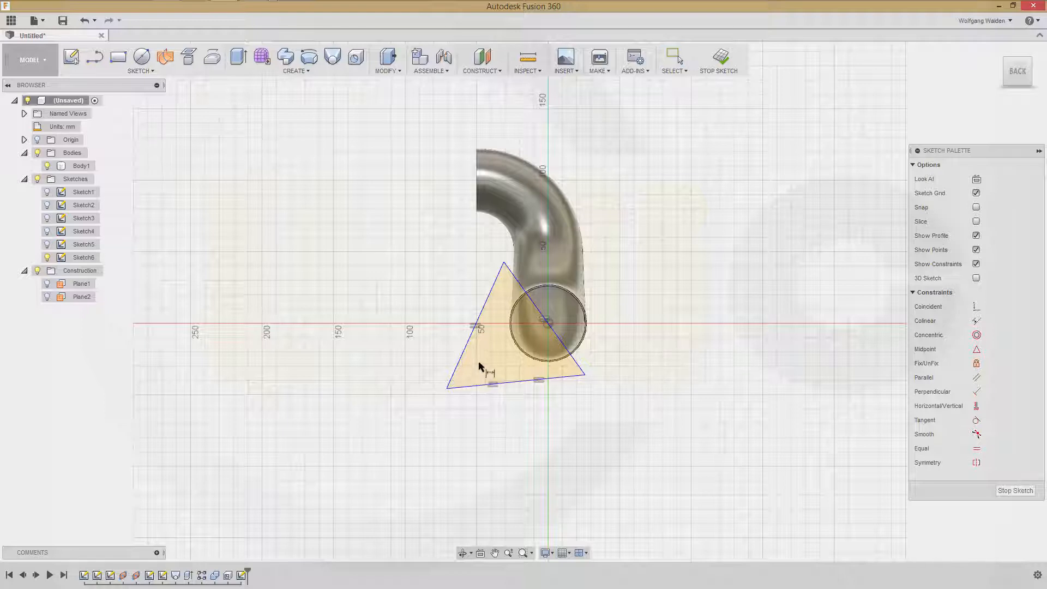
{"action": "left_click", "coordinate": [465, 354]}
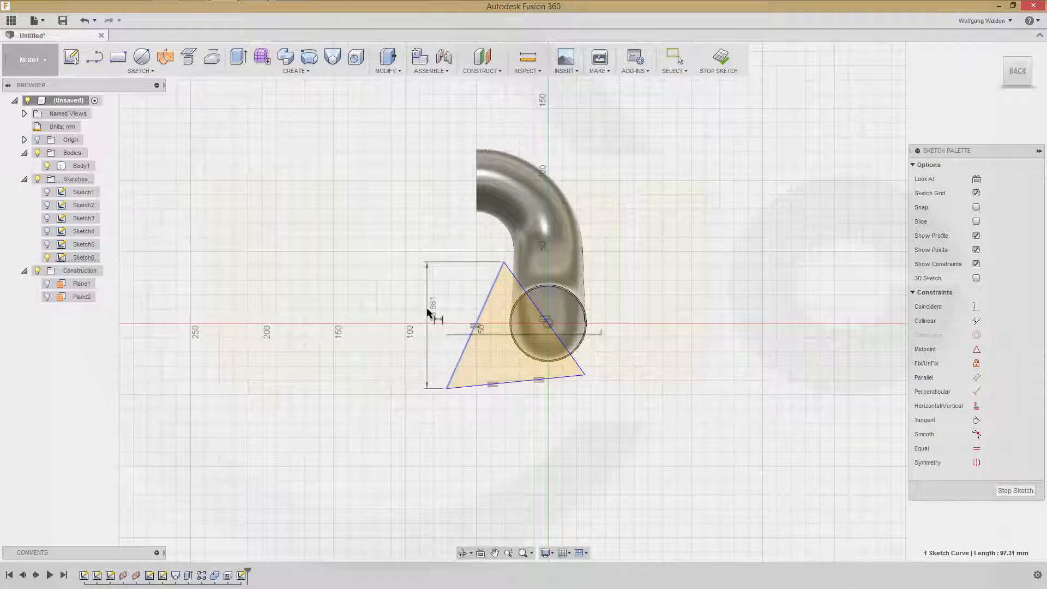
{"action": "key", "text": "Escape"}
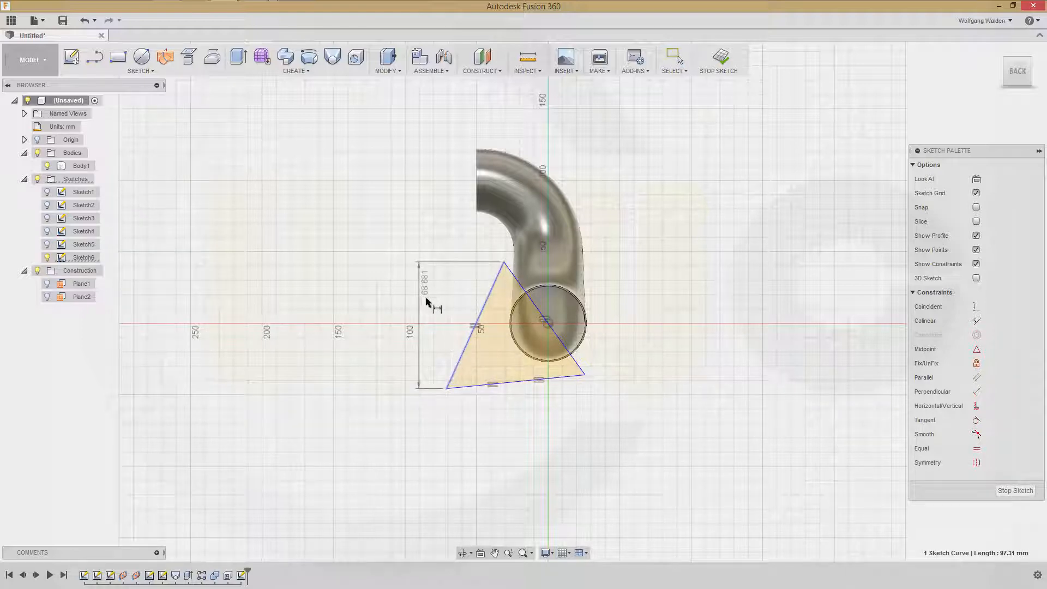
{"action": "right_click", "coordinate": [426, 301]}
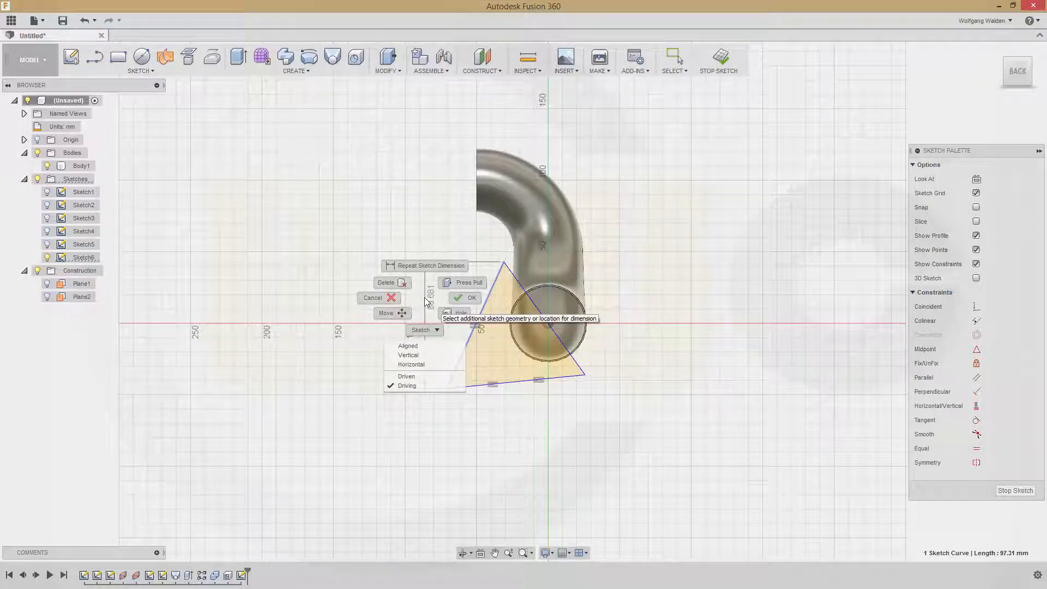
{"action": "left_click", "coordinate": [408, 346]}
{"action": "left_click", "coordinate": [427, 306]}
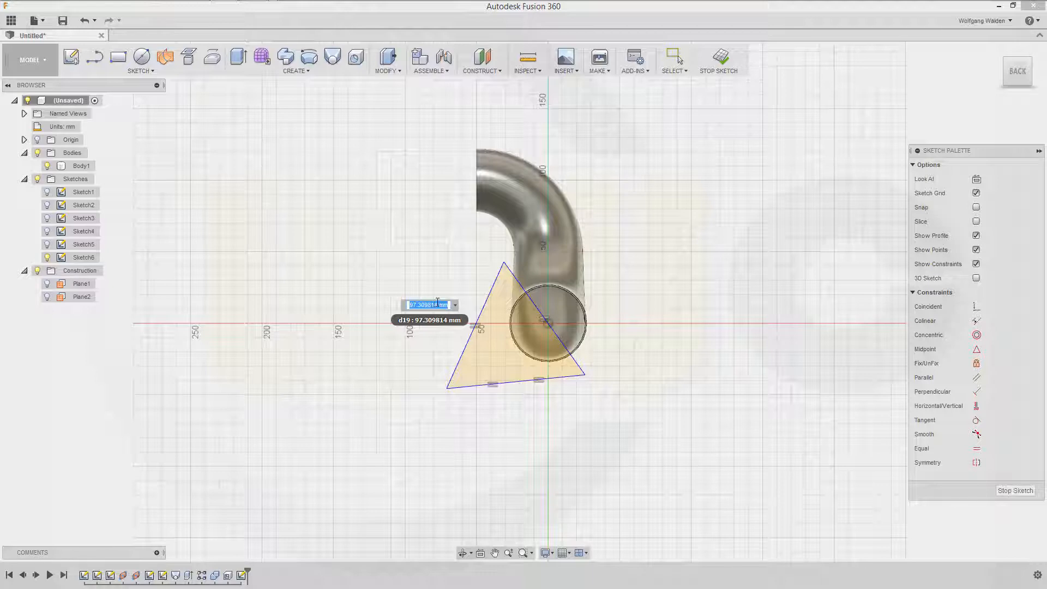
{"action": "type", "text": "100"}
{"action": "key", "text": "Return"}
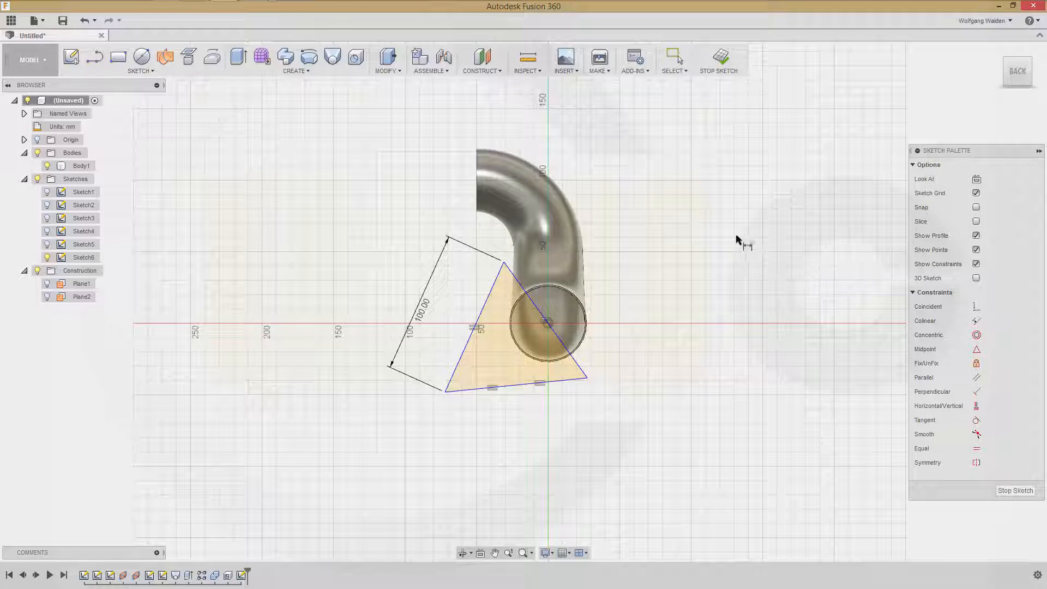
Step: Draw a 3-point circle through the triangle's three corners
{"action": "left_click", "coordinate": [152, 69]}
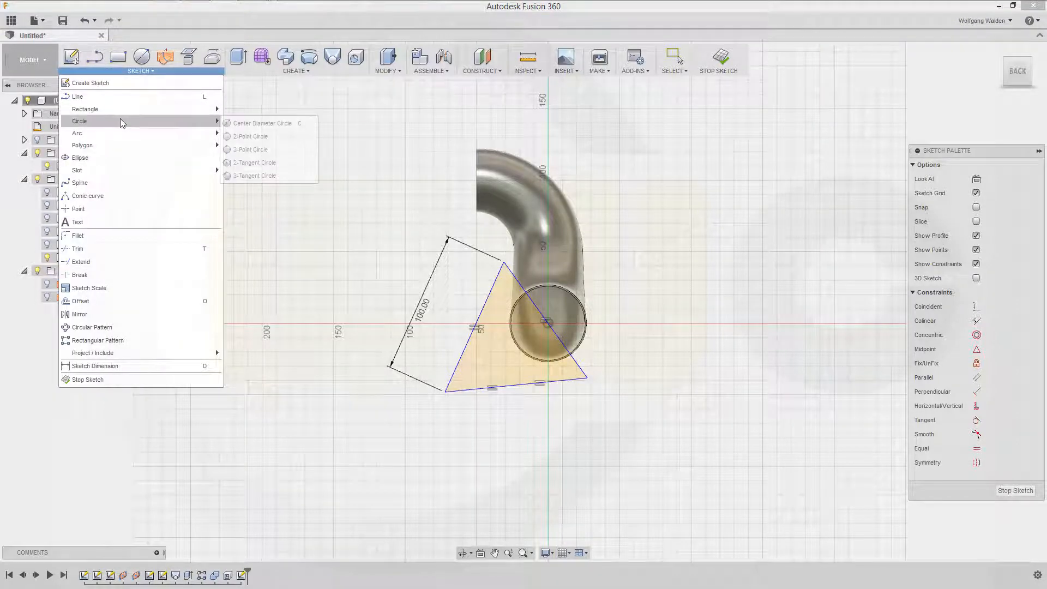
{"action": "mouse_move", "coordinate": [201, 128]}
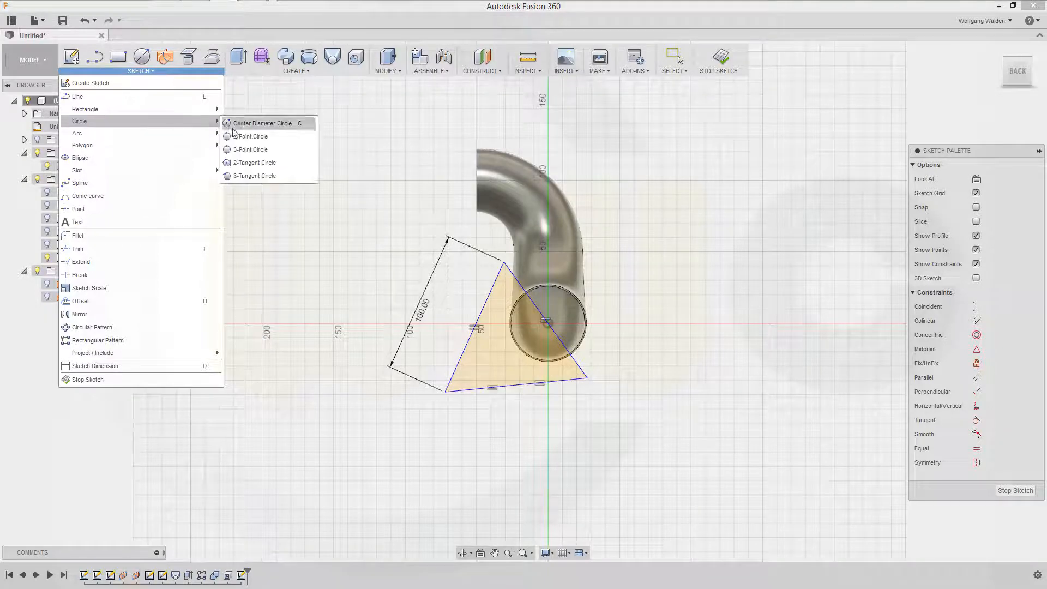
{"action": "left_click", "coordinate": [250, 150]}
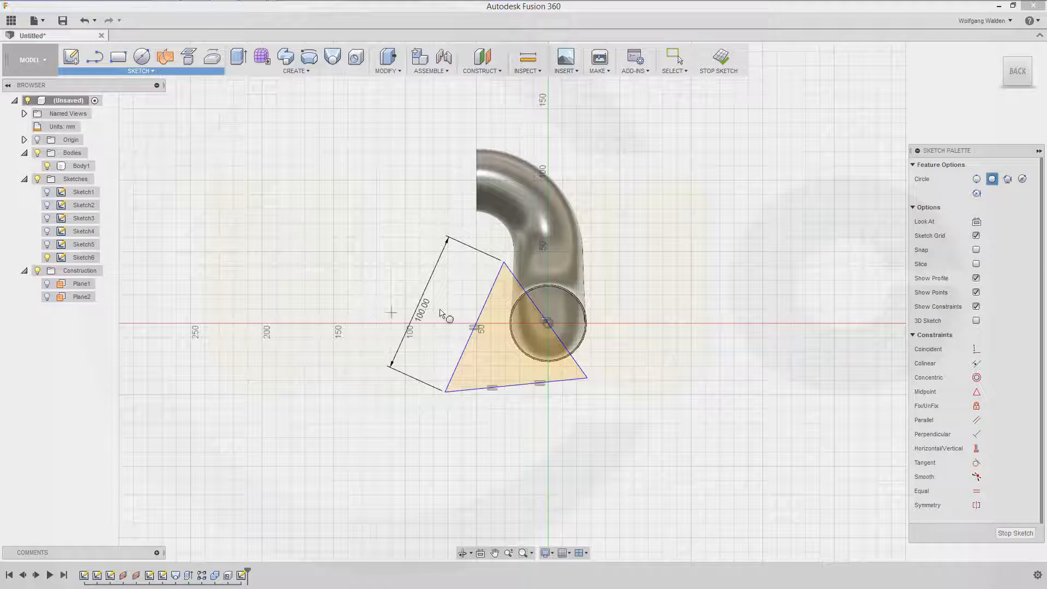
{"action": "left_click", "coordinate": [504, 264]}
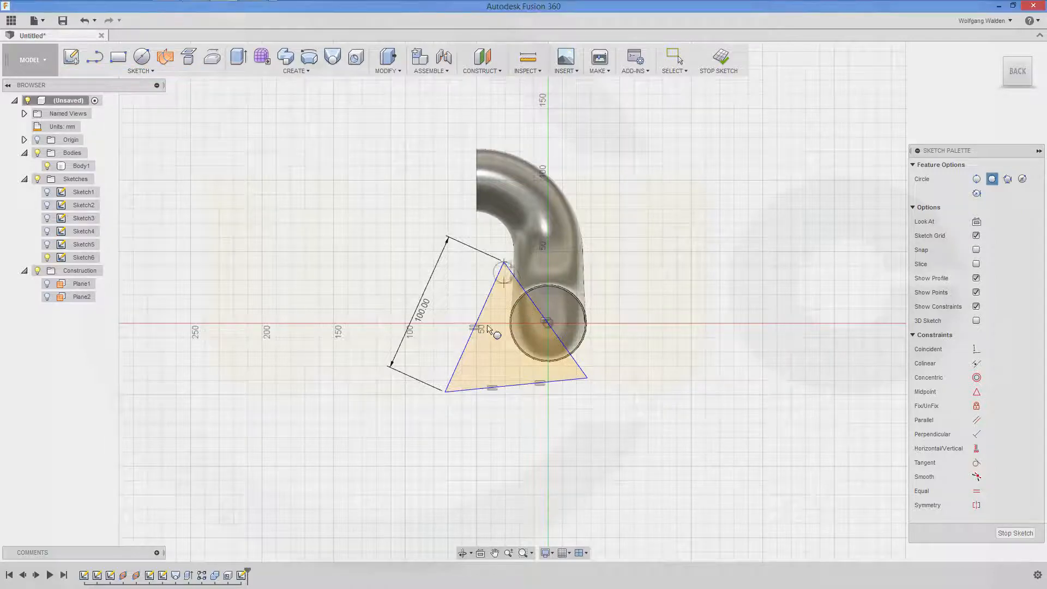
{"action": "left_click", "coordinate": [445, 391]}
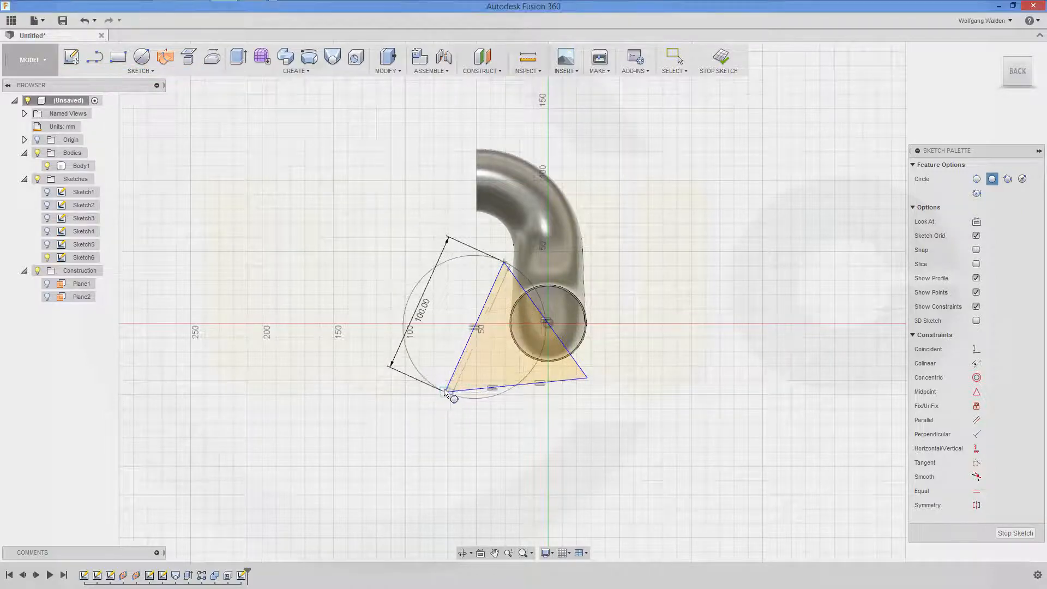
{"action": "left_click", "coordinate": [589, 379]}
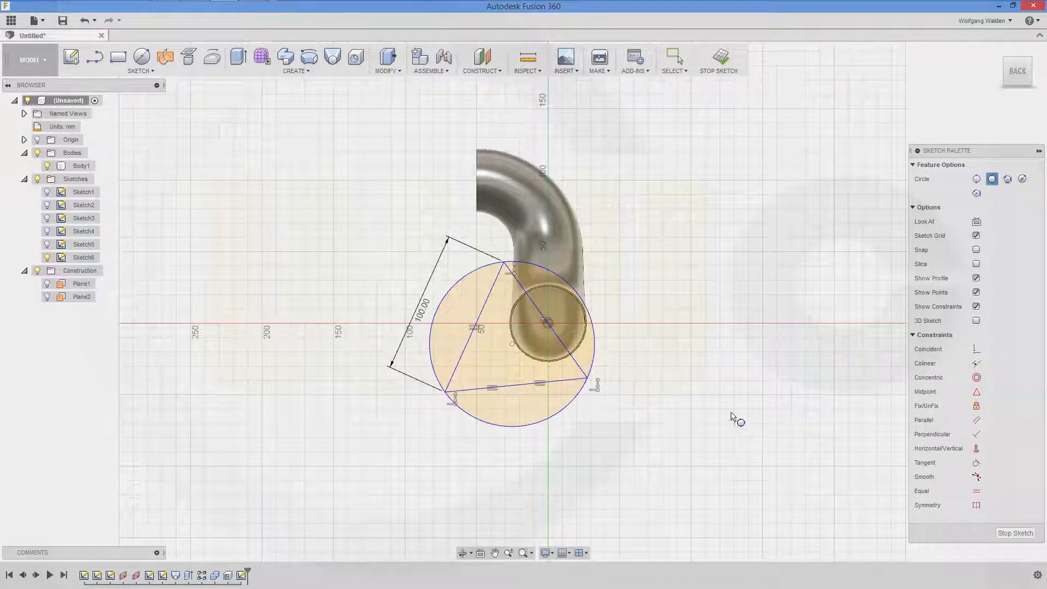
{"action": "key", "text": "Escape"}
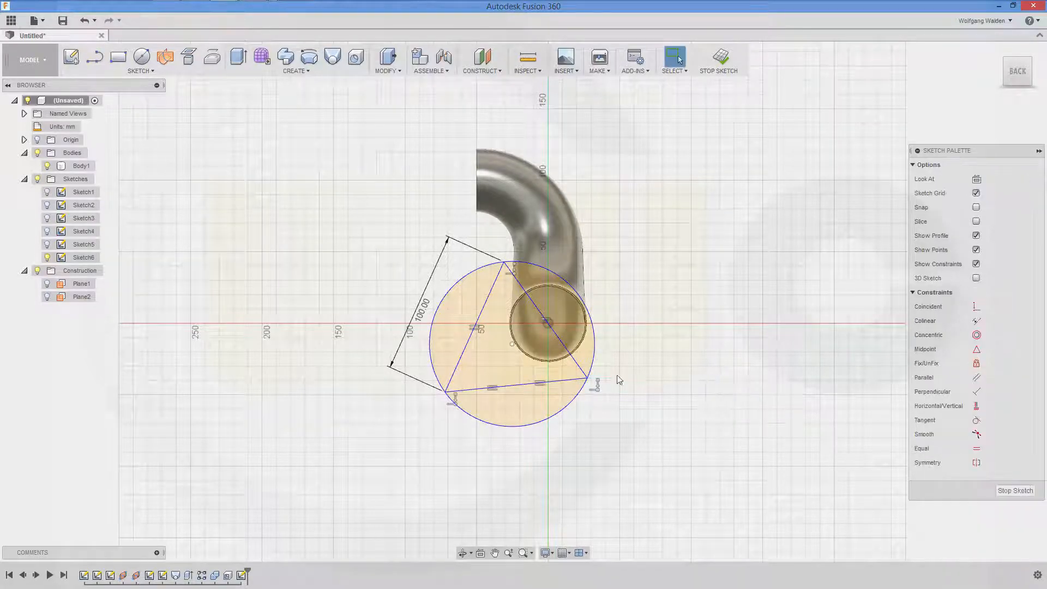
Step: Convert the triangle side that crosses the tube opening to construction geometry
{"action": "left_click", "coordinate": [579, 363]}
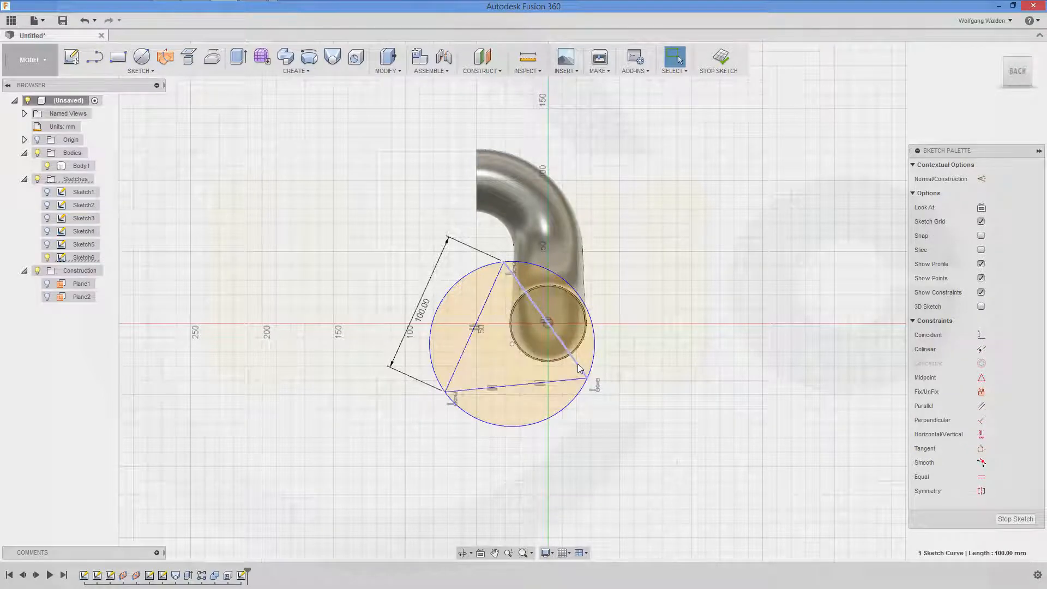
{"action": "right_click", "coordinate": [579, 367]}
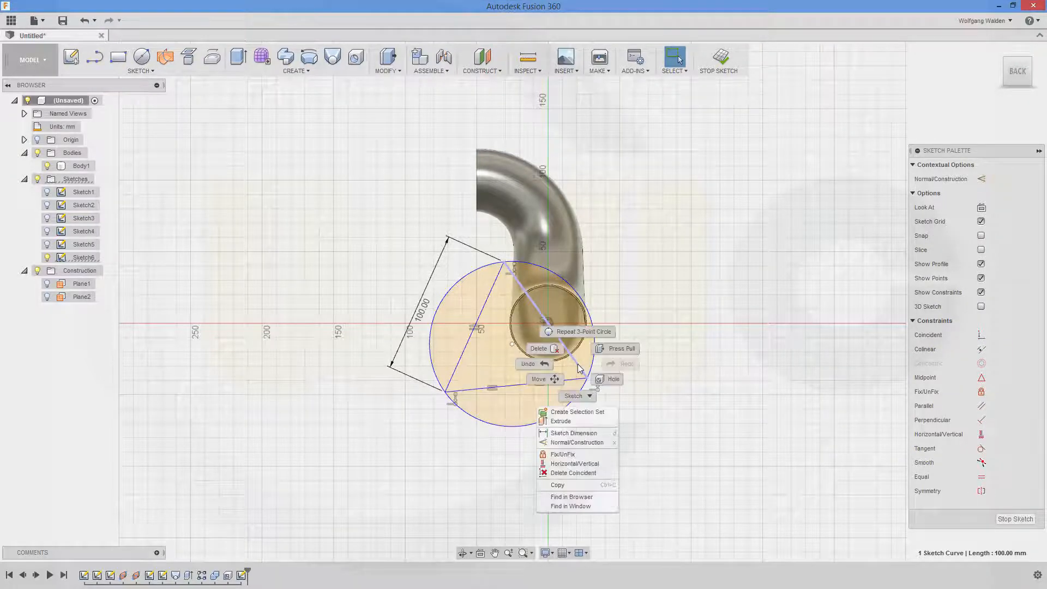
{"action": "left_click", "coordinate": [577, 442]}
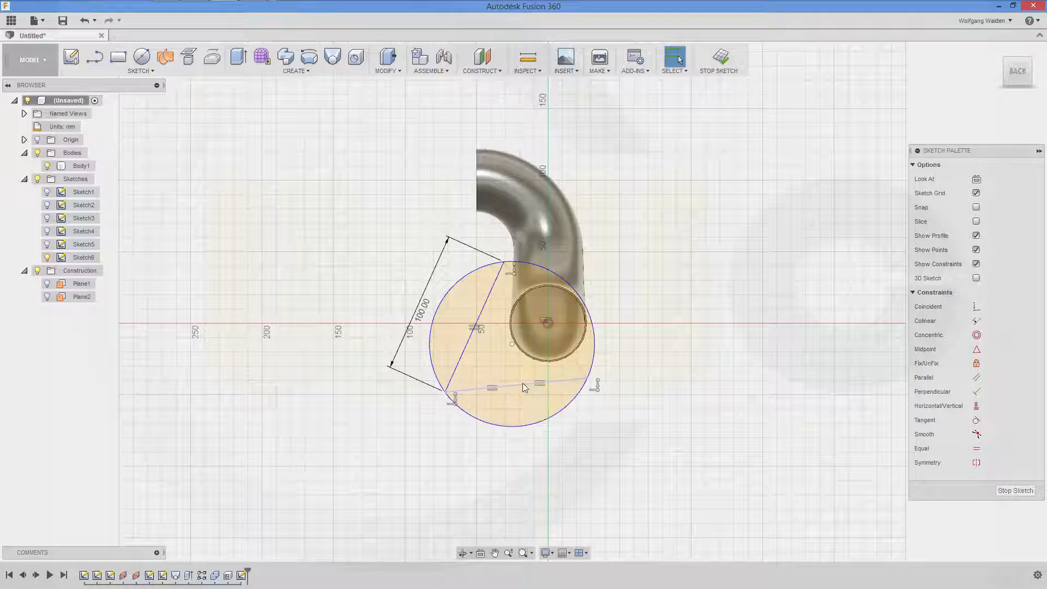
Step: Convert the two remaining solid sides of the triangle to construction geometry
{"action": "right_click", "coordinate": [522, 385]}
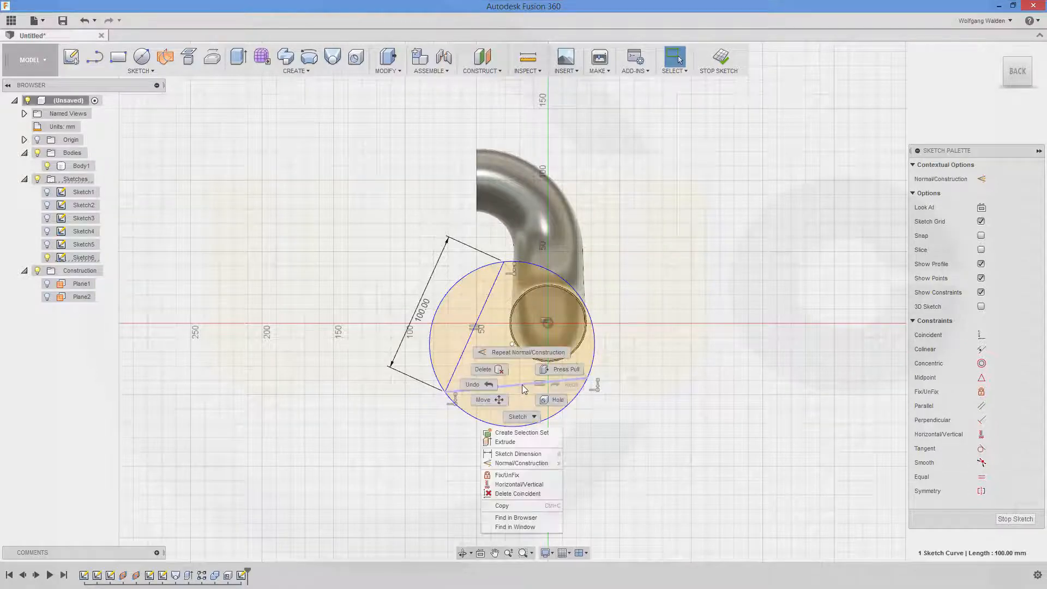
{"action": "left_click", "coordinate": [544, 464]}
{"action": "right_click", "coordinate": [464, 348]}
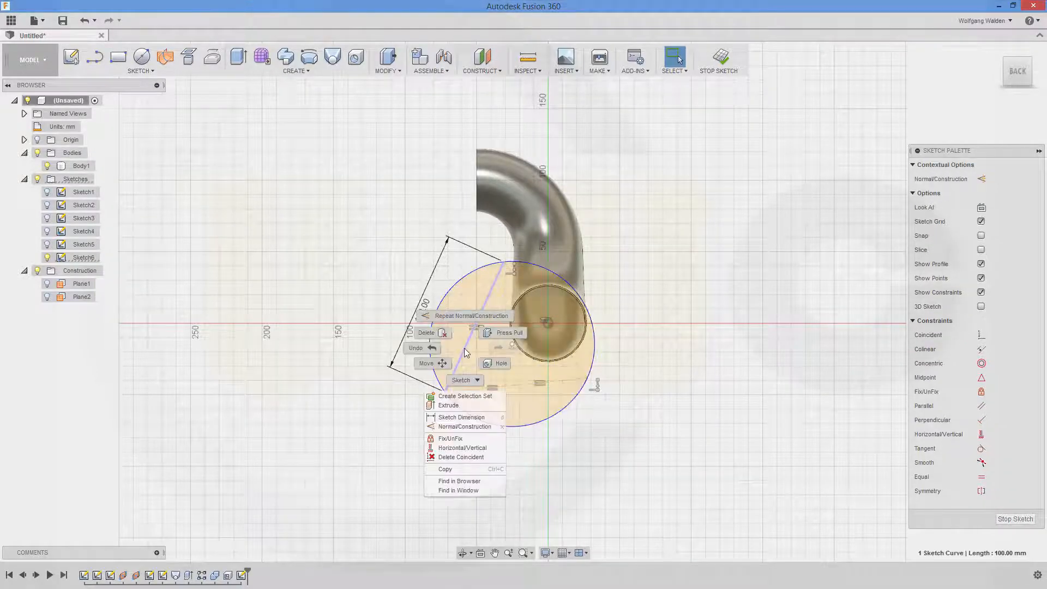
{"action": "left_click", "coordinate": [476, 427]}
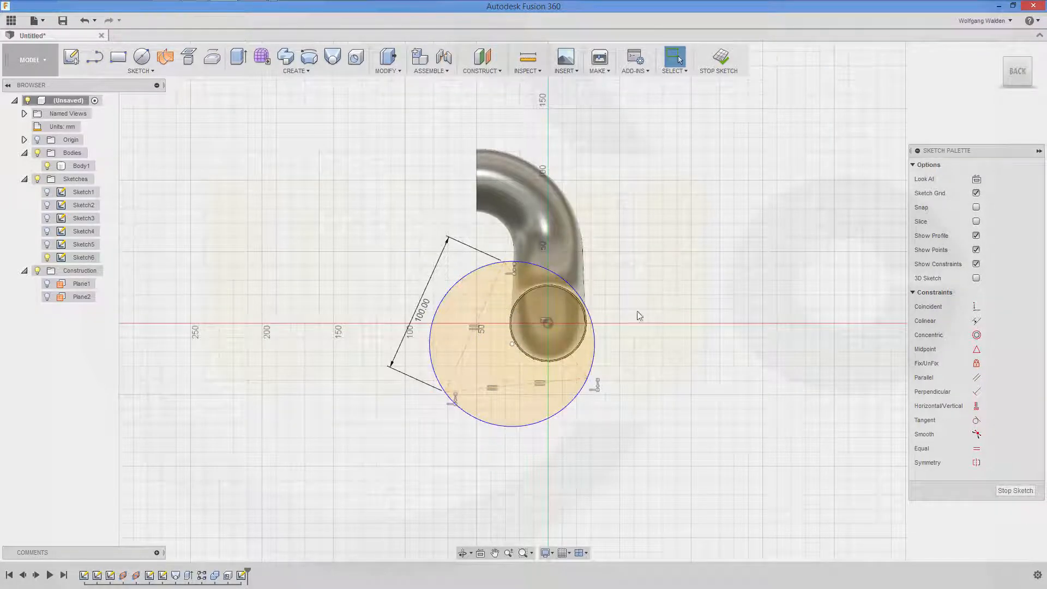
Step: Apply a Coincident constraint between the large circle's centre point and the centre of the tube opening
{"action": "left_click", "coordinate": [976, 306]}
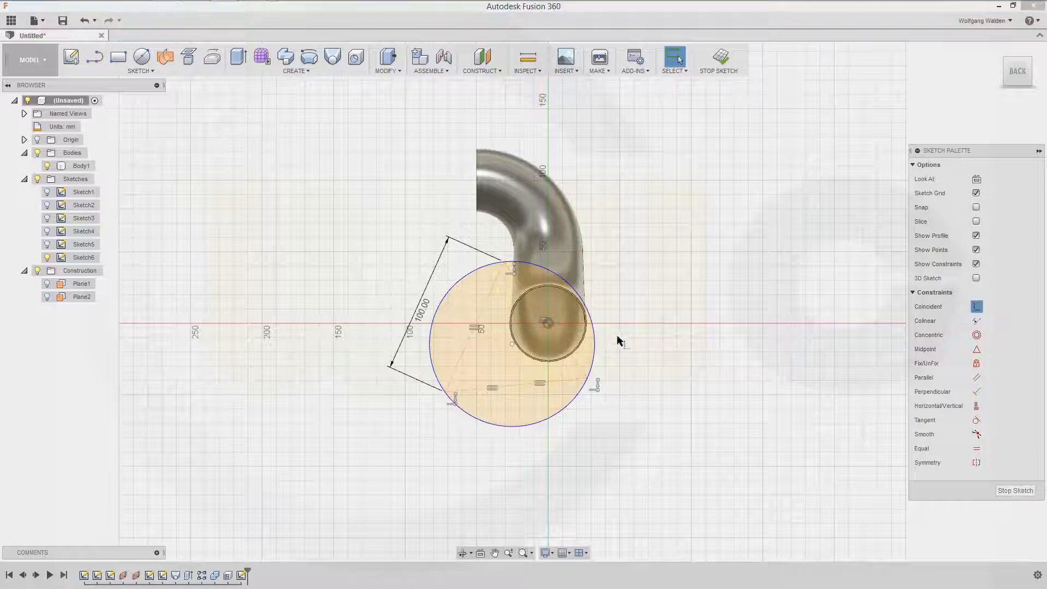
{"action": "left_click", "coordinate": [512, 344]}
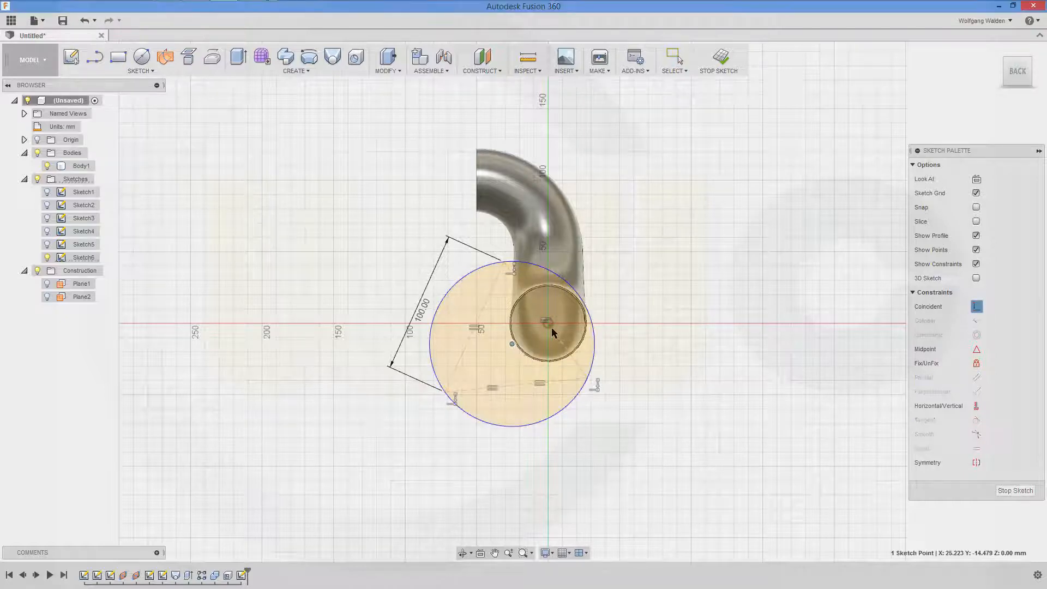
{"action": "left_click", "coordinate": [548, 323]}
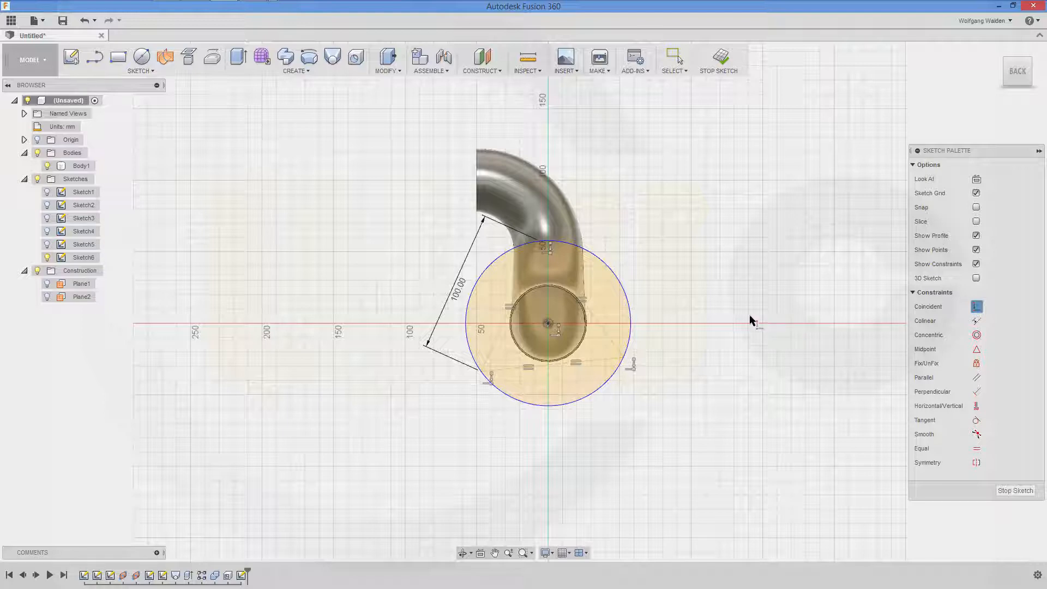
{"action": "key", "text": "Escape"}
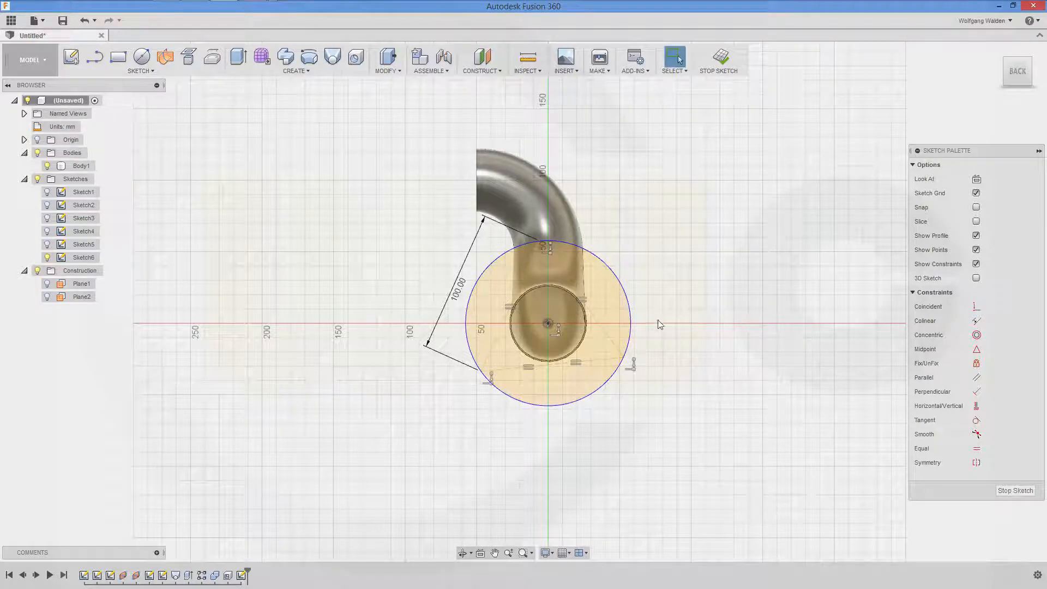
Step: Switch all three triangle sides back to normal geometry and convert the large circle around them to construction geometry
{"action": "left_click", "coordinate": [494, 343]}
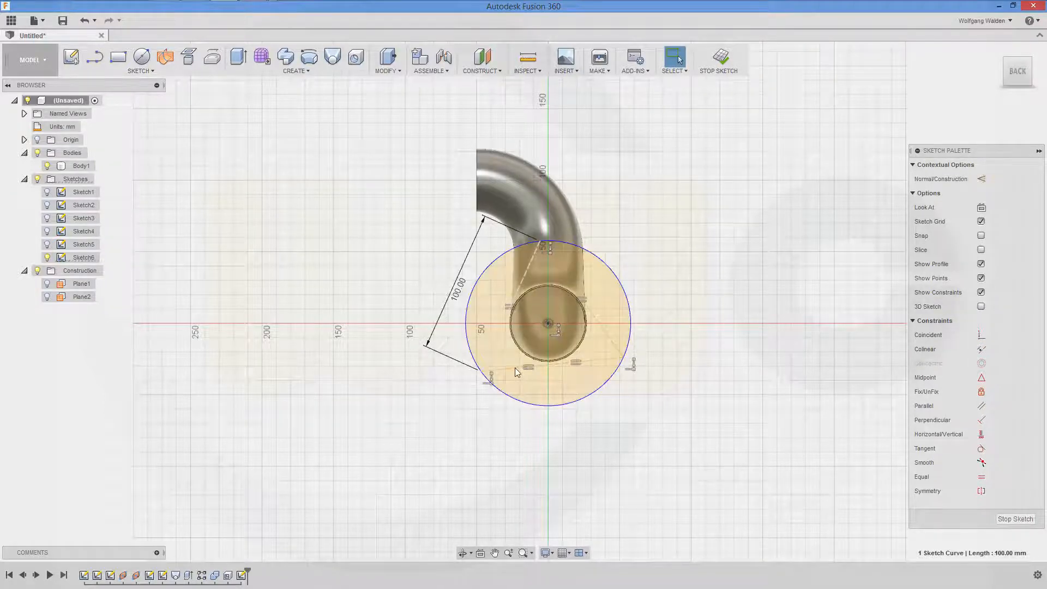
{"action": "left_click", "coordinate": [518, 367]}
{"action": "left_click", "coordinate": [600, 324]}
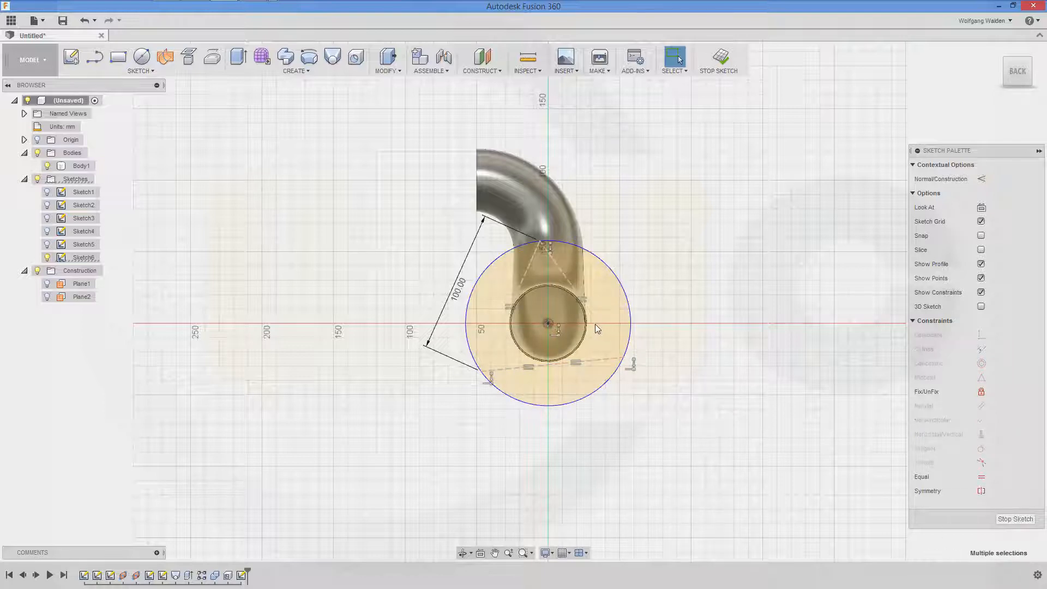
{"action": "right_click", "coordinate": [595, 325]}
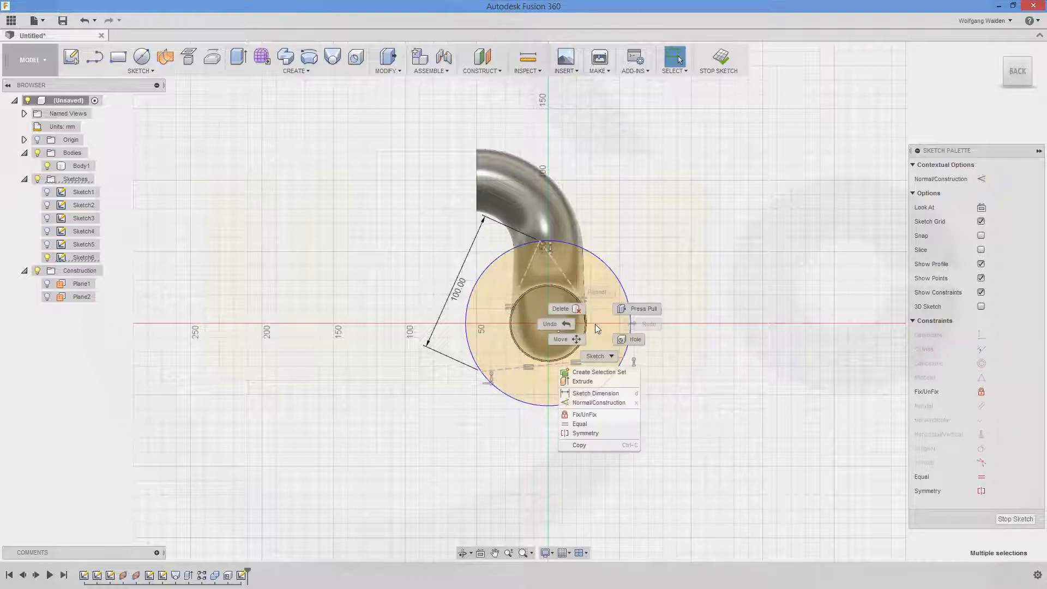
{"action": "left_click", "coordinate": [599, 403]}
{"action": "left_click", "coordinate": [621, 282]}
{"action": "right_click", "coordinate": [620, 282]}
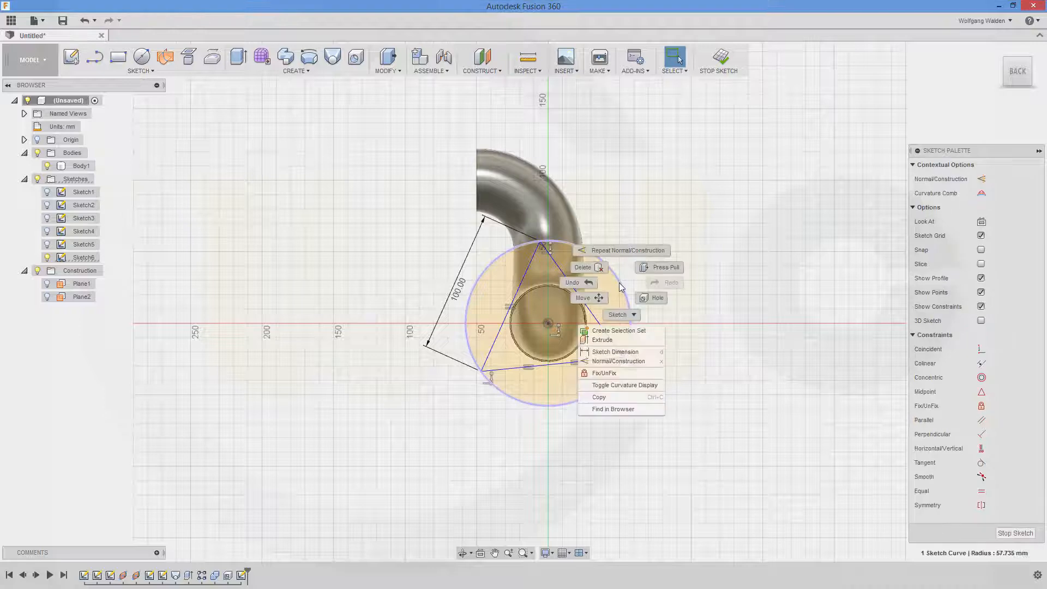
{"action": "left_click", "coordinate": [635, 361]}
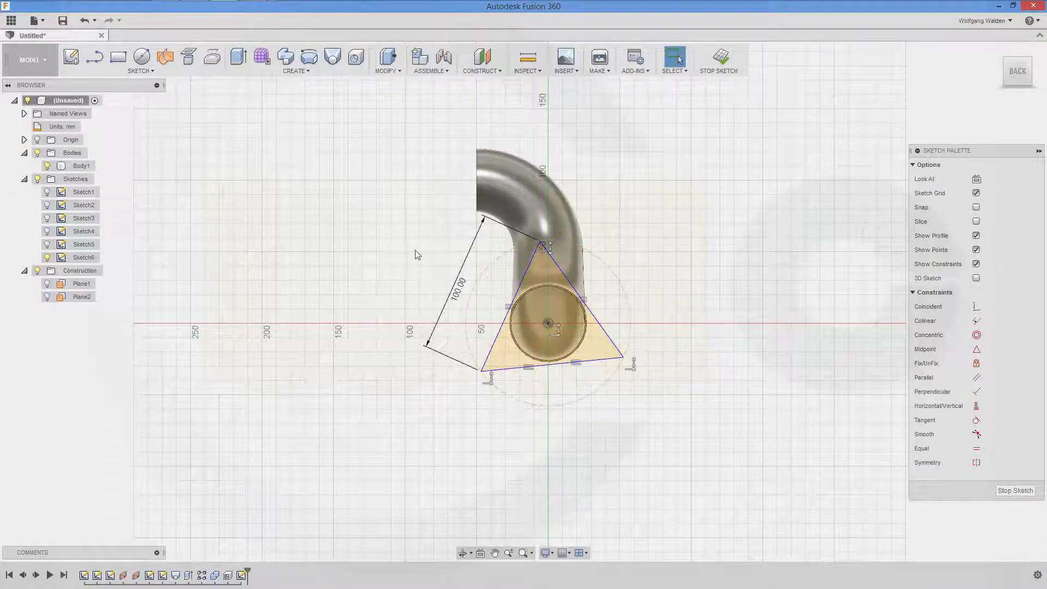
Step: Set the triangle's side length dimension to 110 mm
{"action": "double_click", "coordinate": [456, 294]}
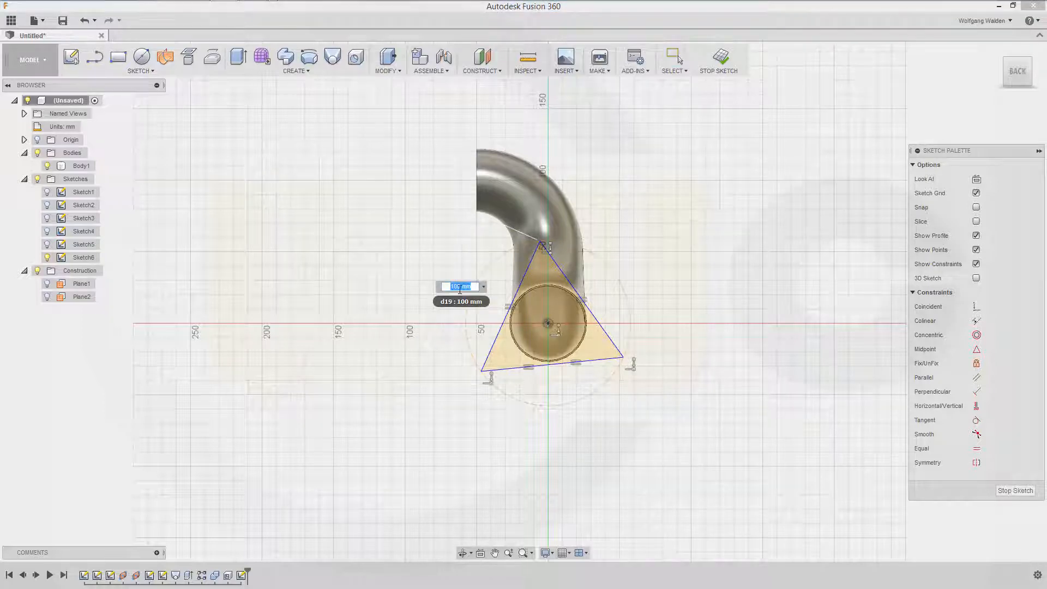
{"action": "key", "text": "BackSpace"}
{"action": "type", "text": "110"}
{"action": "key", "text": "Return"}
{"action": "key", "text": "Escape"}
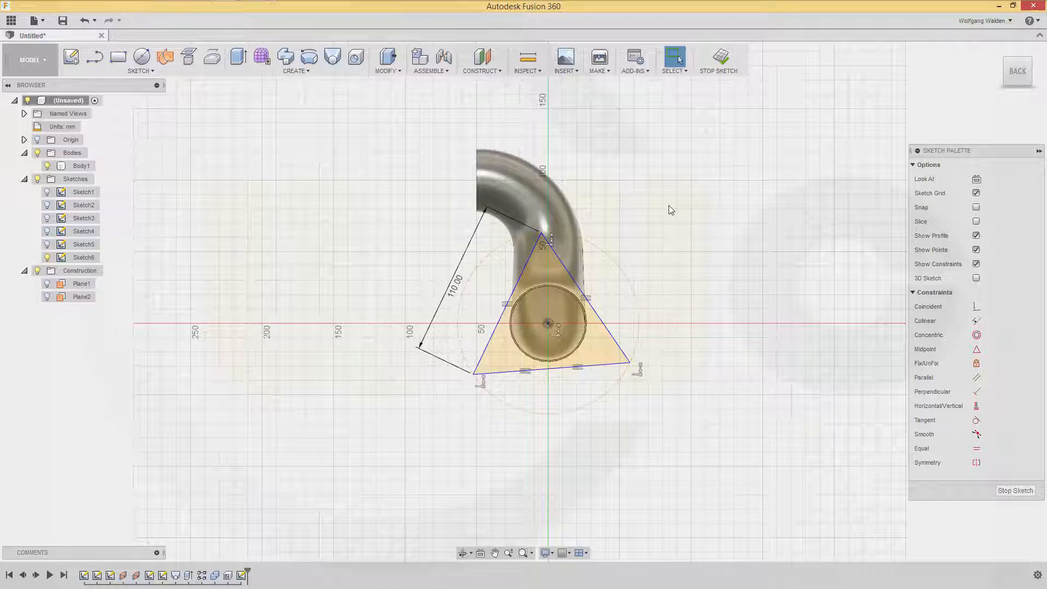
Step: Project the origin's Y axis into the sketch as reference geometry
{"action": "key", "text": "d"}
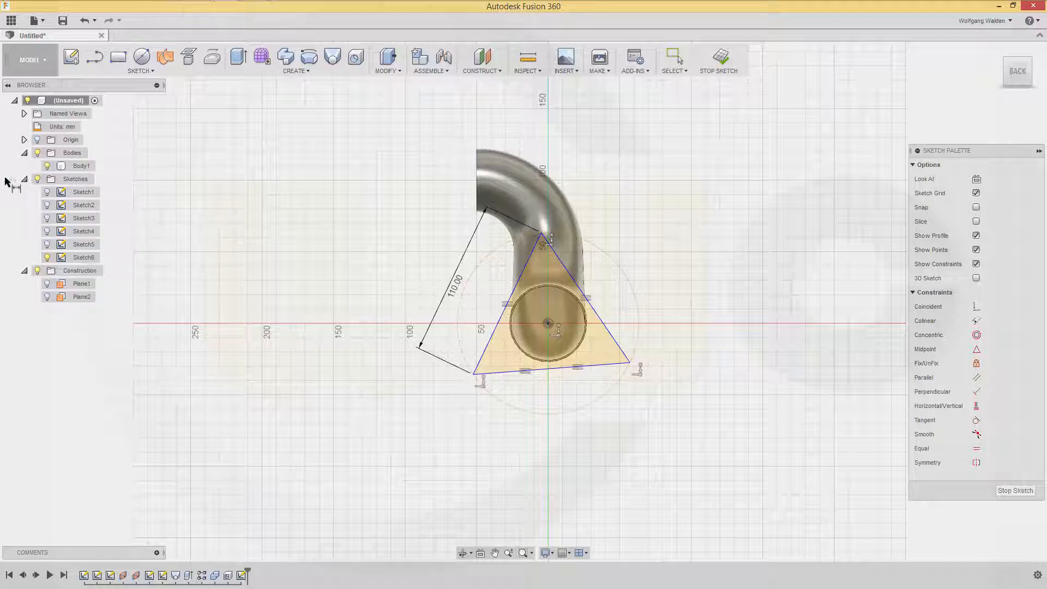
{"action": "left_click", "coordinate": [25, 140]}
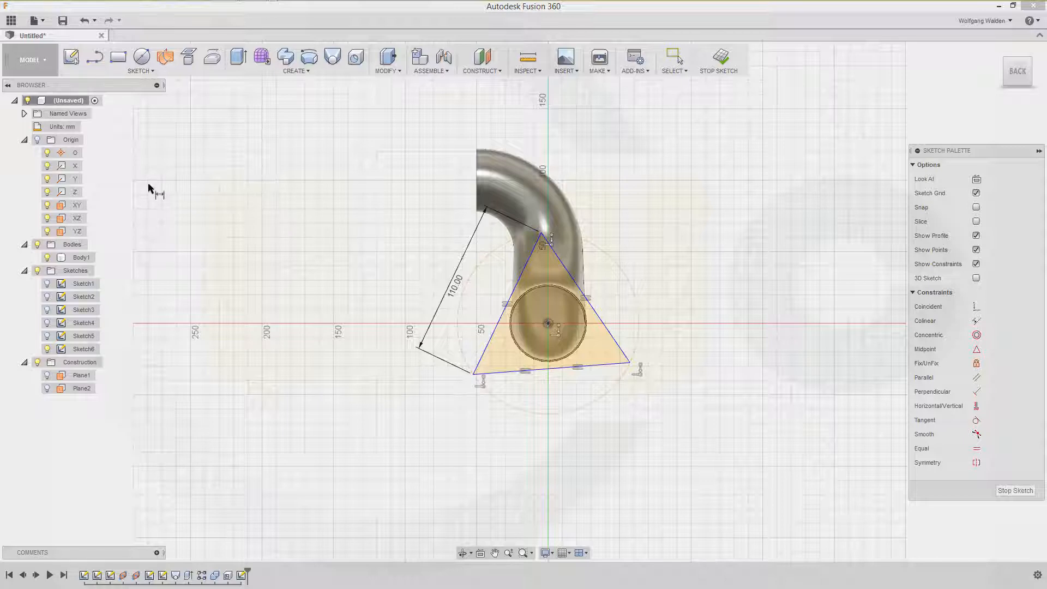
{"action": "key", "text": "Escape"}
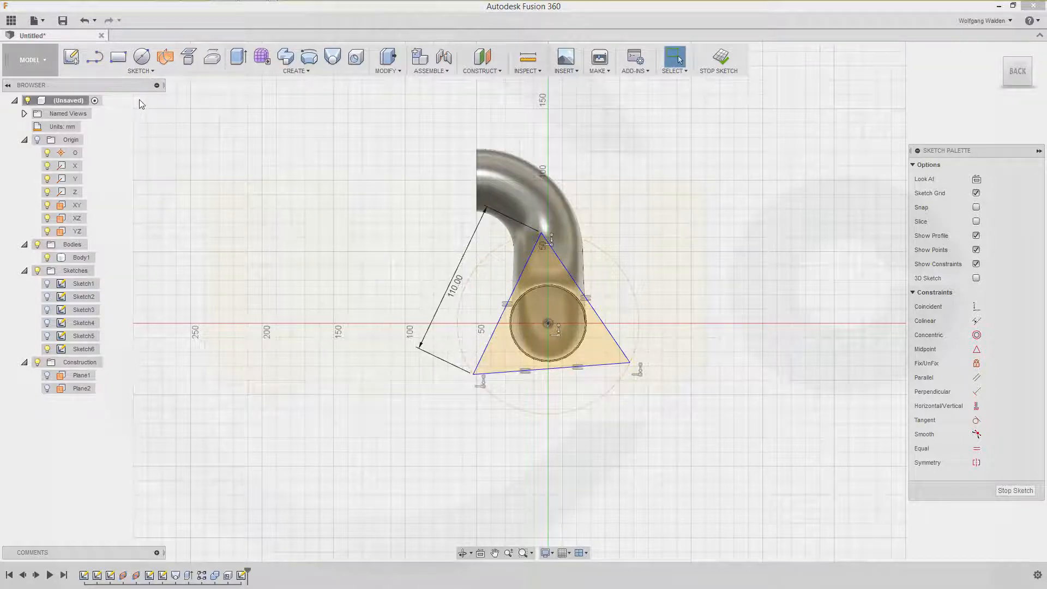
{"action": "left_click", "coordinate": [152, 68]}
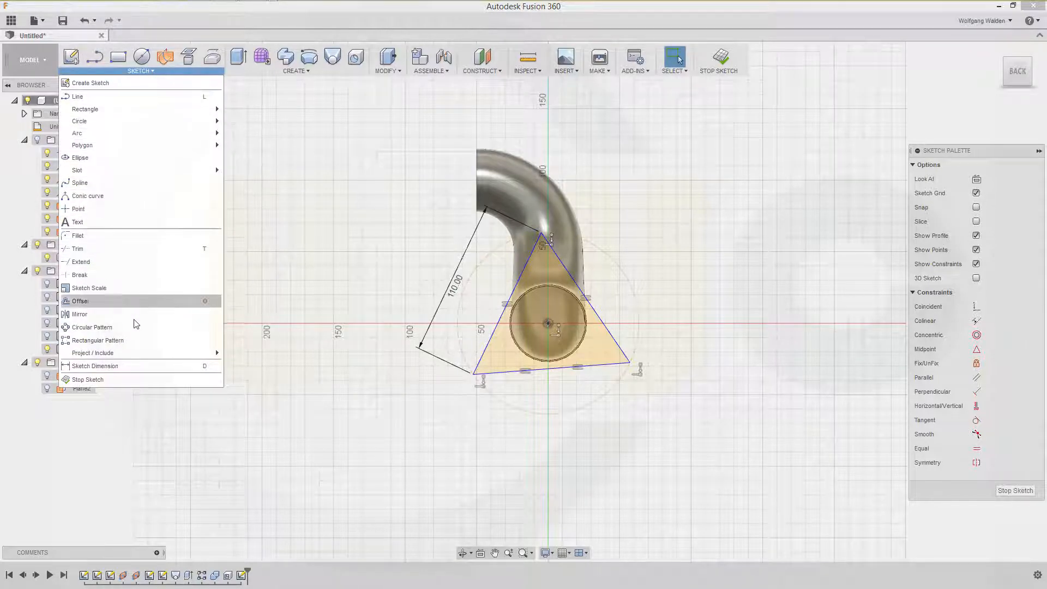
{"action": "mouse_move", "coordinate": [137, 351]}
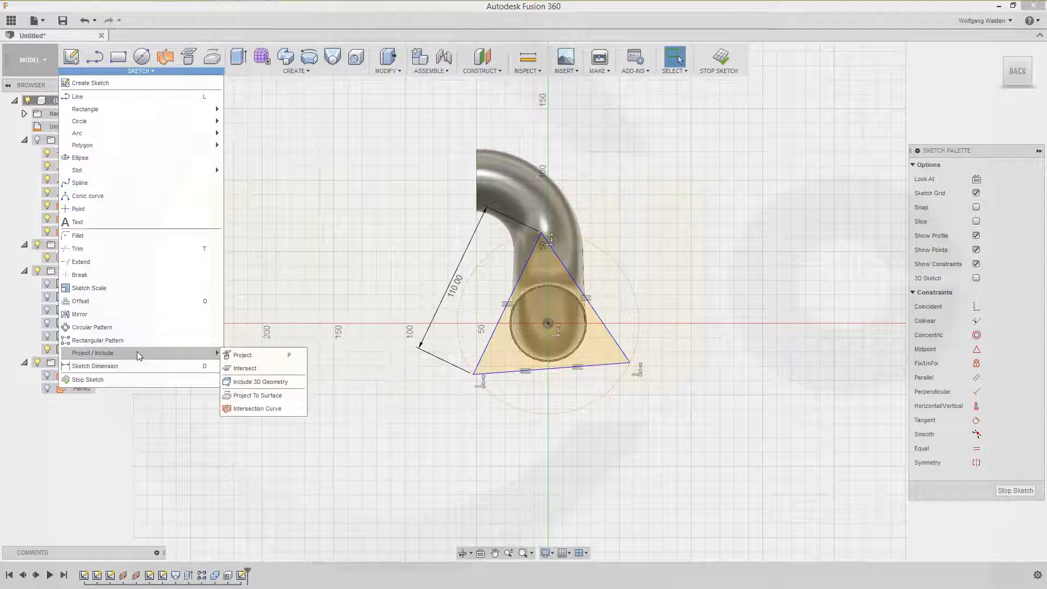
{"action": "left_click", "coordinate": [238, 357]}
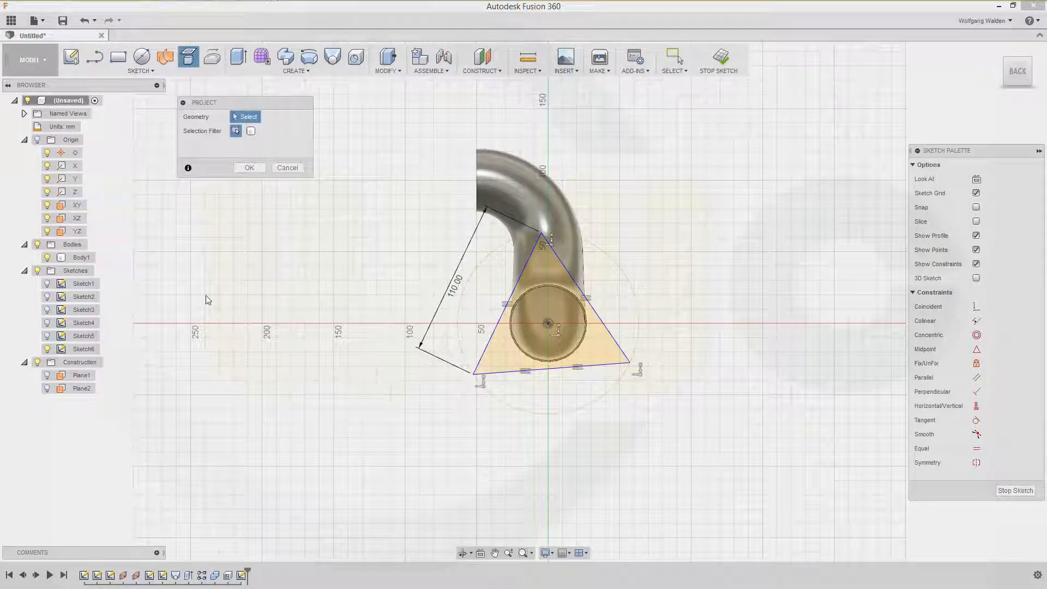
{"action": "left_click", "coordinate": [78, 179]}
{"action": "key", "text": "Return"}
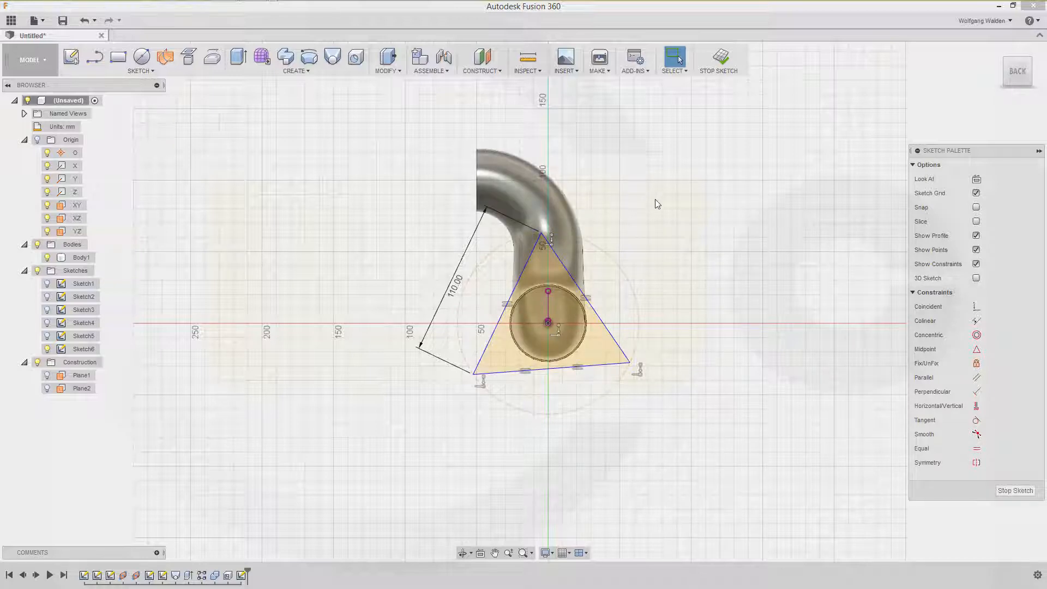
{"action": "key", "text": "d"}
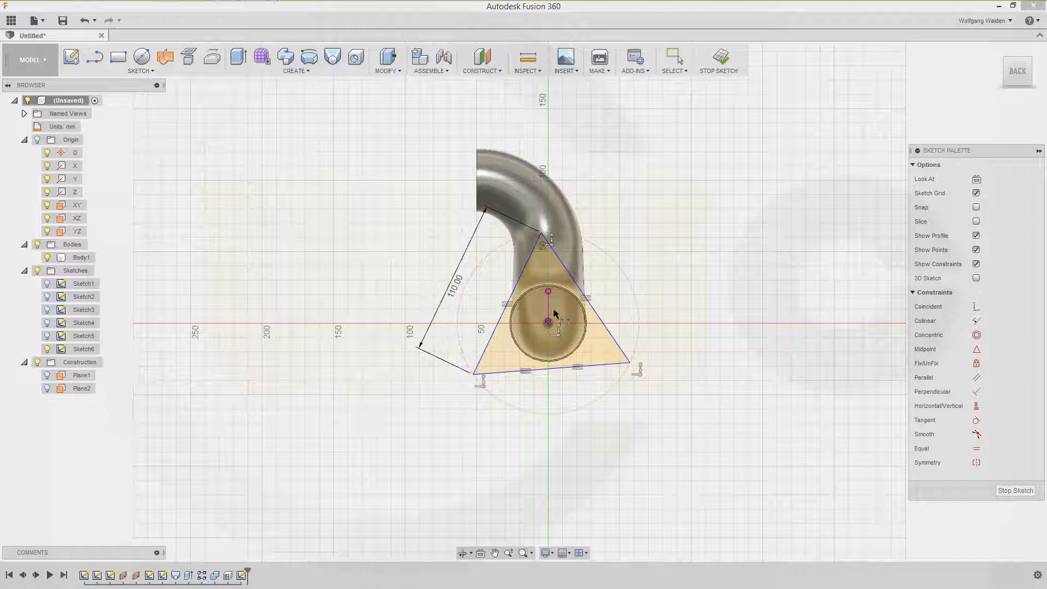
{"action": "left_click", "coordinate": [508, 304]}
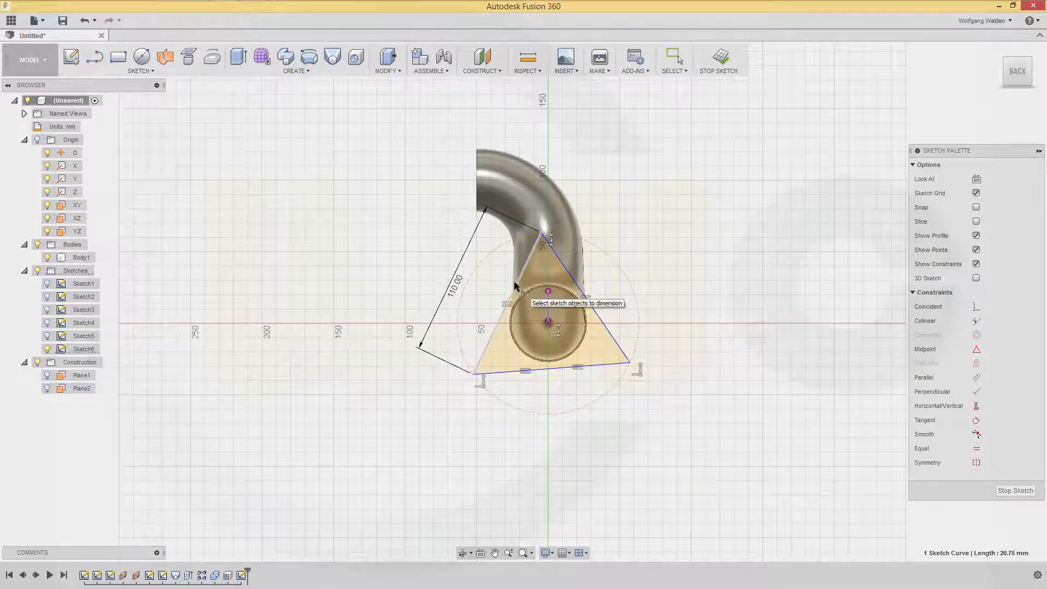
{"action": "left_click", "coordinate": [514, 282]}
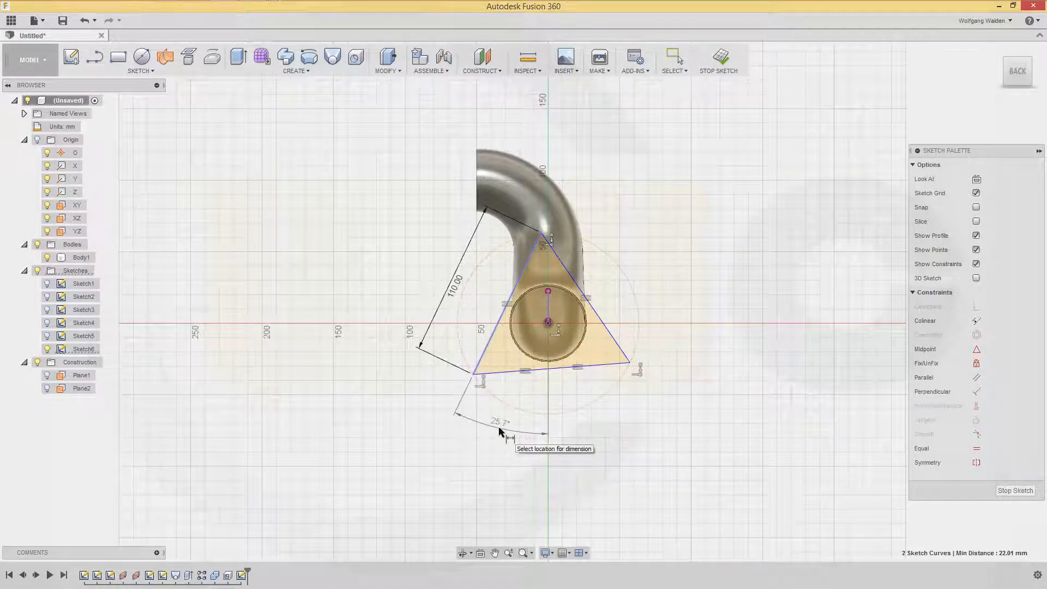
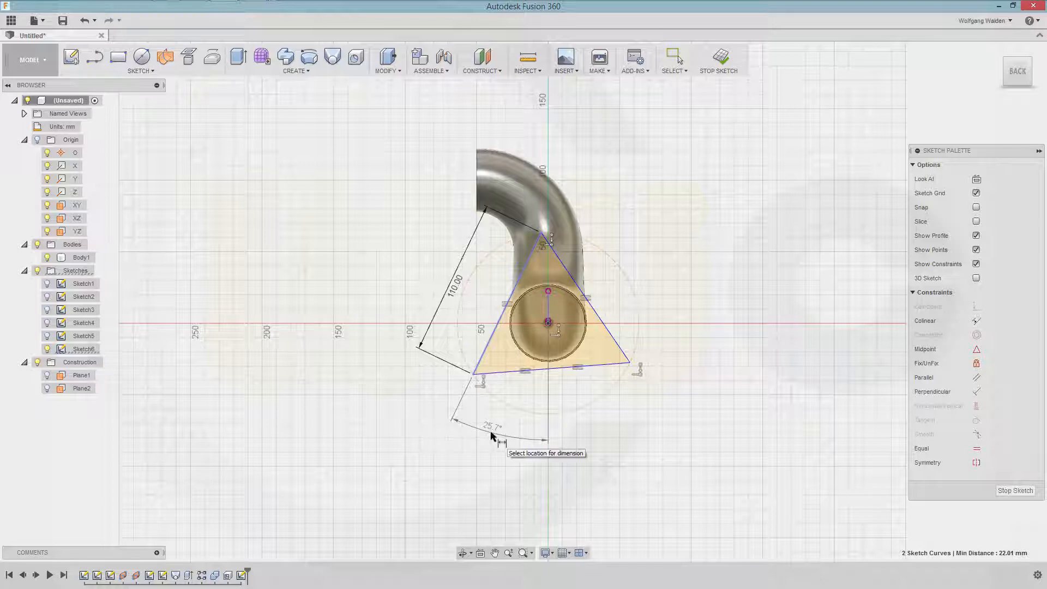
{"action": "key", "text": "Escape"}
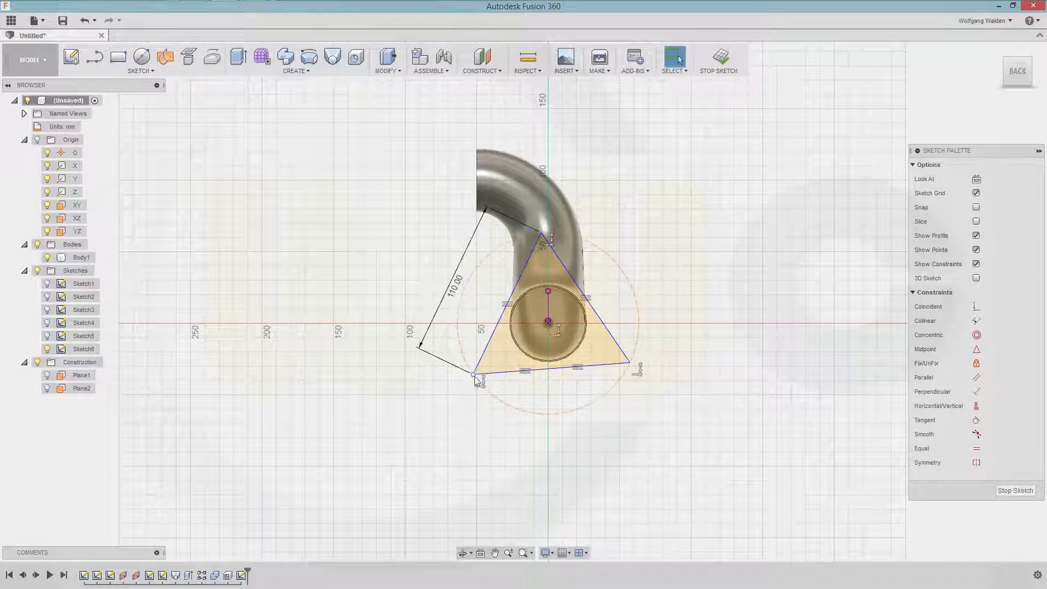
Step: Rotate the triangle back and forth about the tube centre by its corner points, ending with one corner above the opening and the base slightly tilted
{"action": "left_click", "coordinate": [473, 375]}
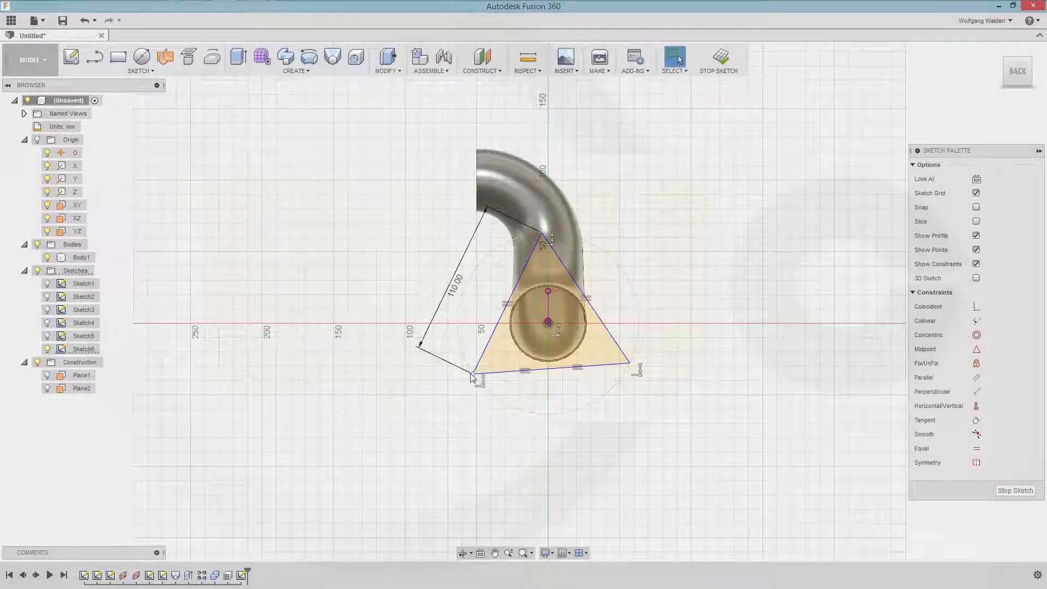
{"action": "left_click", "coordinate": [498, 395]}
{"action": "left_click", "coordinate": [540, 434]}
{"action": "left_click_drag", "start_coordinate": [472, 374], "coordinate": [471, 372]}
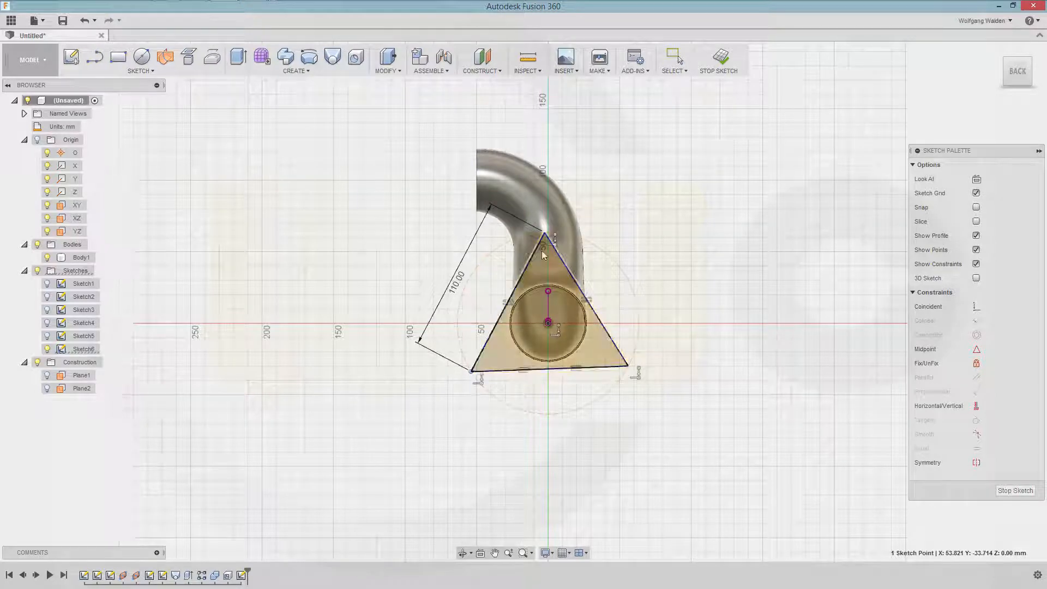
{"action": "left_click", "coordinate": [545, 233]}
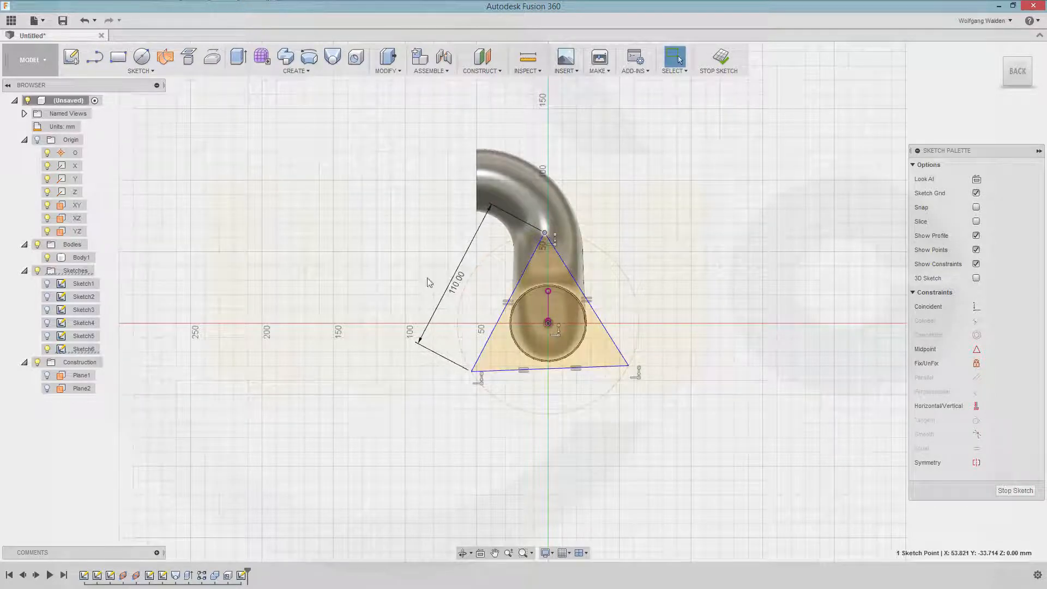
{"action": "left_click", "coordinate": [283, 246]}
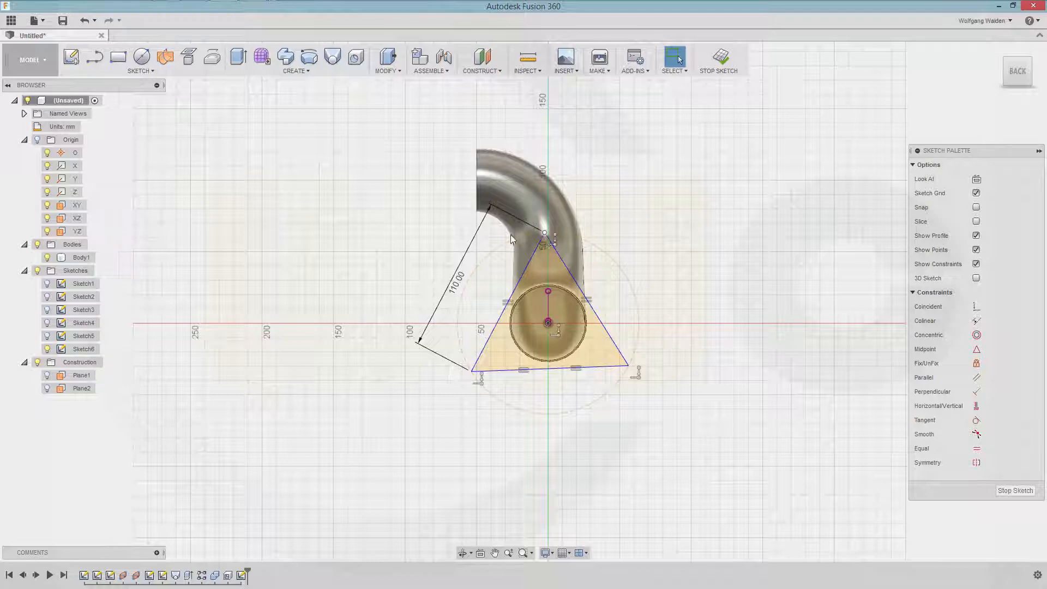
{"action": "key", "text": "ctrl+z"}
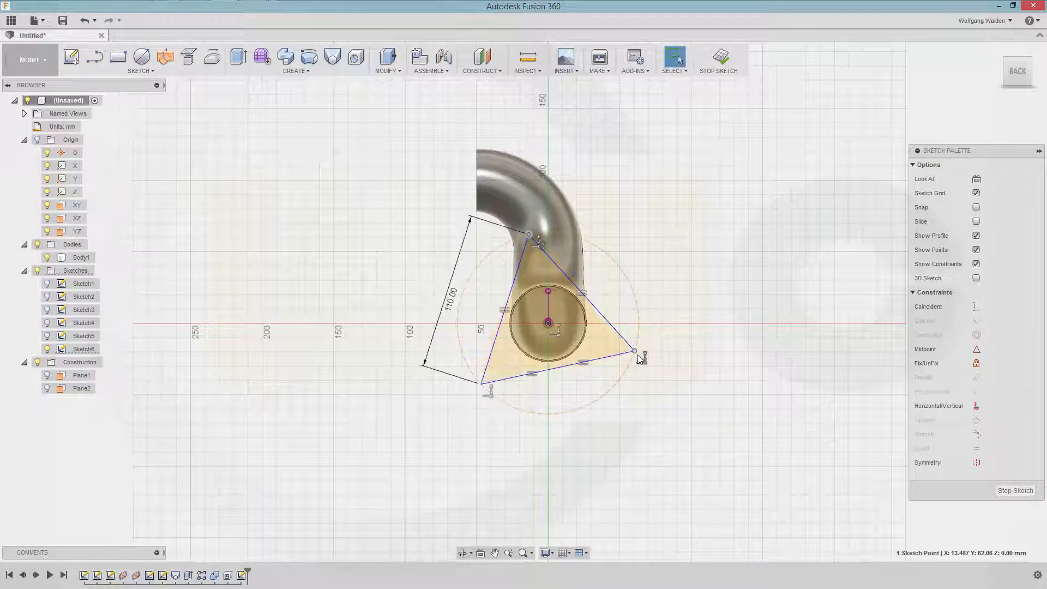
{"action": "left_click_drag", "start_coordinate": [635, 352], "coordinate": [631, 333]}
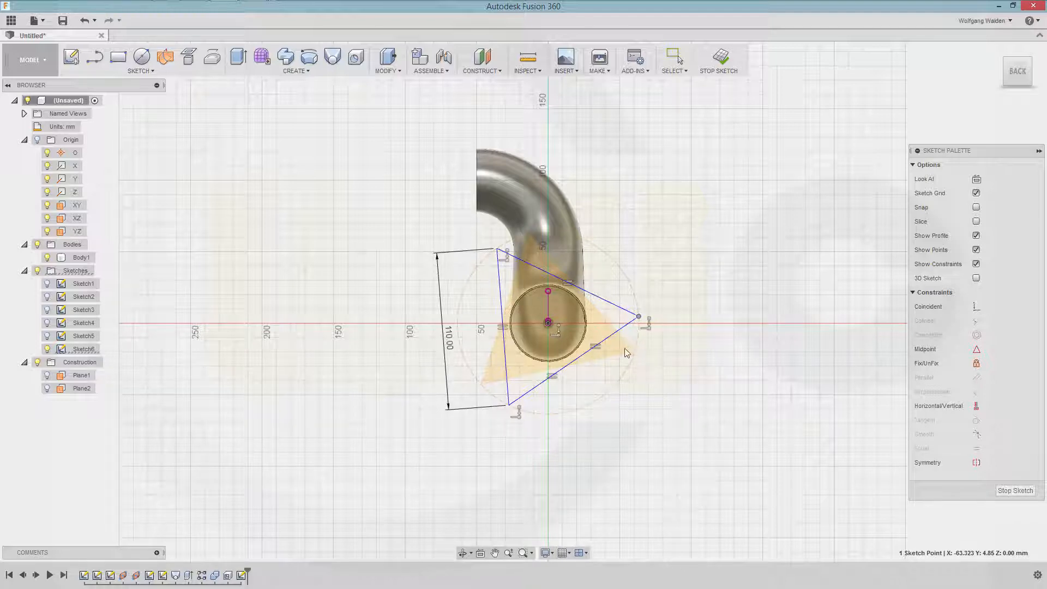
{"action": "key", "text": "Escape"}
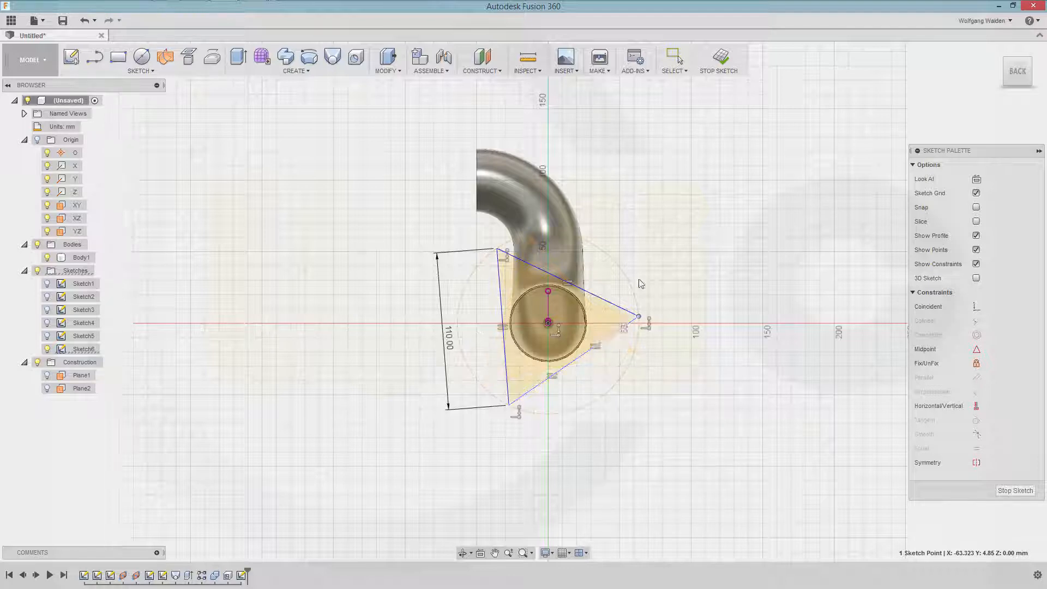
{"action": "left_click_drag", "start_coordinate": [636, 335], "coordinate": [621, 376]}
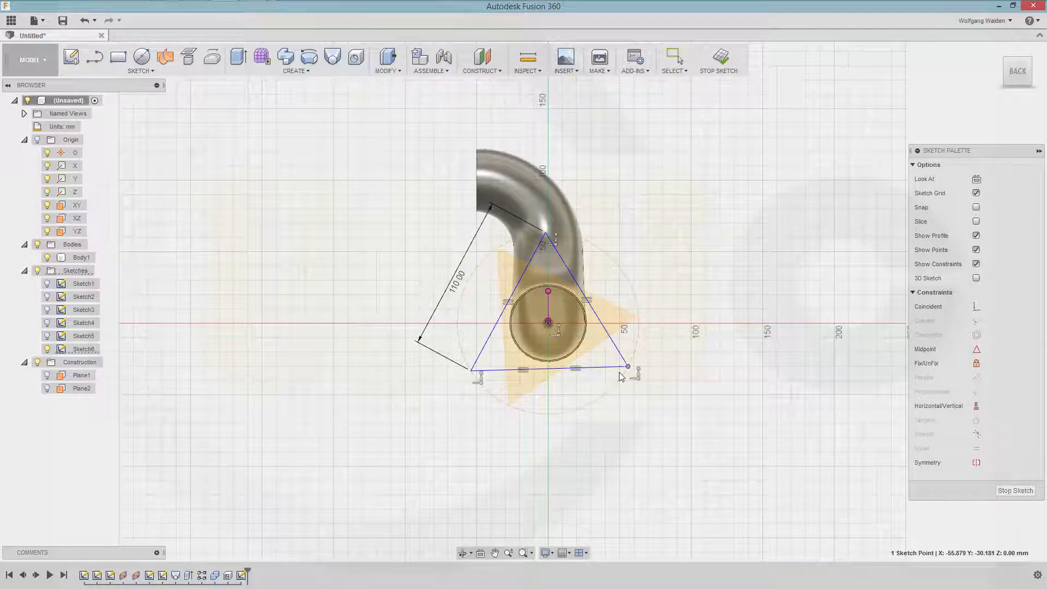
{"action": "left_click_drag", "start_coordinate": [620, 377], "coordinate": [621, 384]}
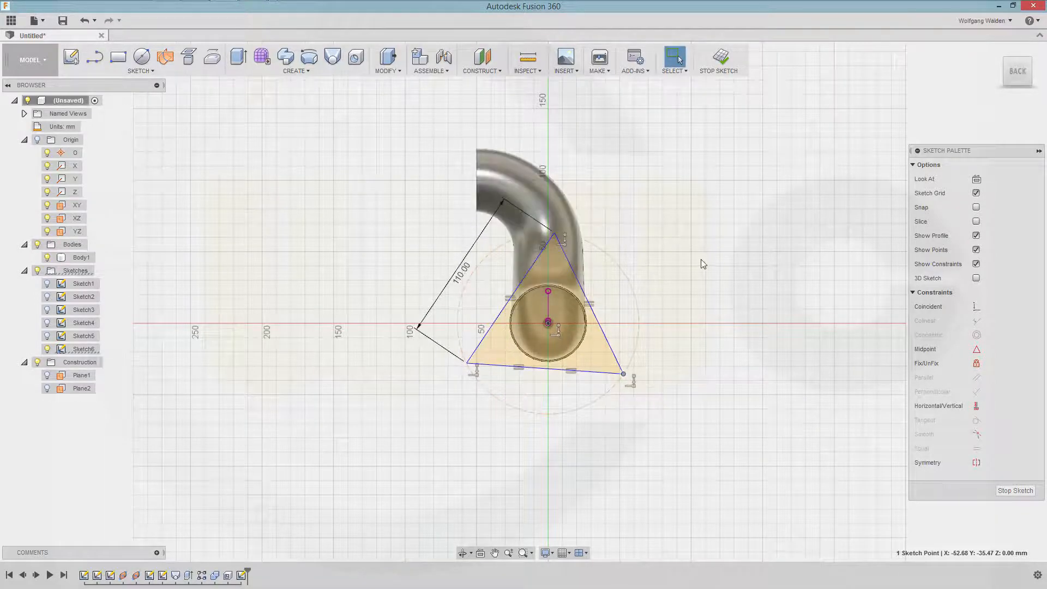
Step: Dimension the angle between the projected Y axis line and the triangle's 110 mm side as 15 degrees, and finish the sketch
{"action": "left_click", "coordinate": [548, 312]}
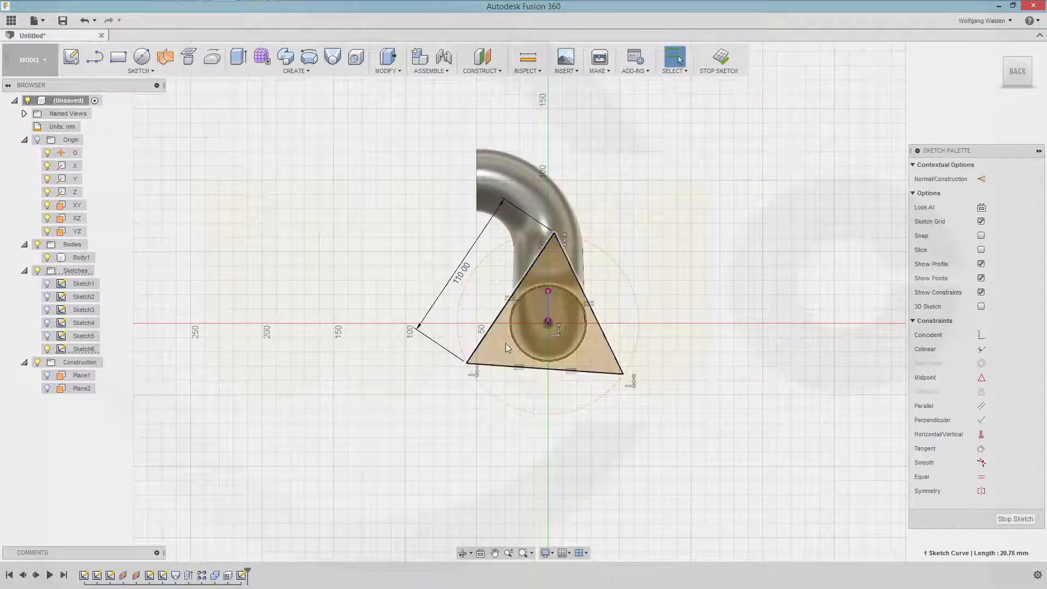
{"action": "left_click", "coordinate": [498, 315]}
{"action": "left_click", "coordinate": [496, 417]}
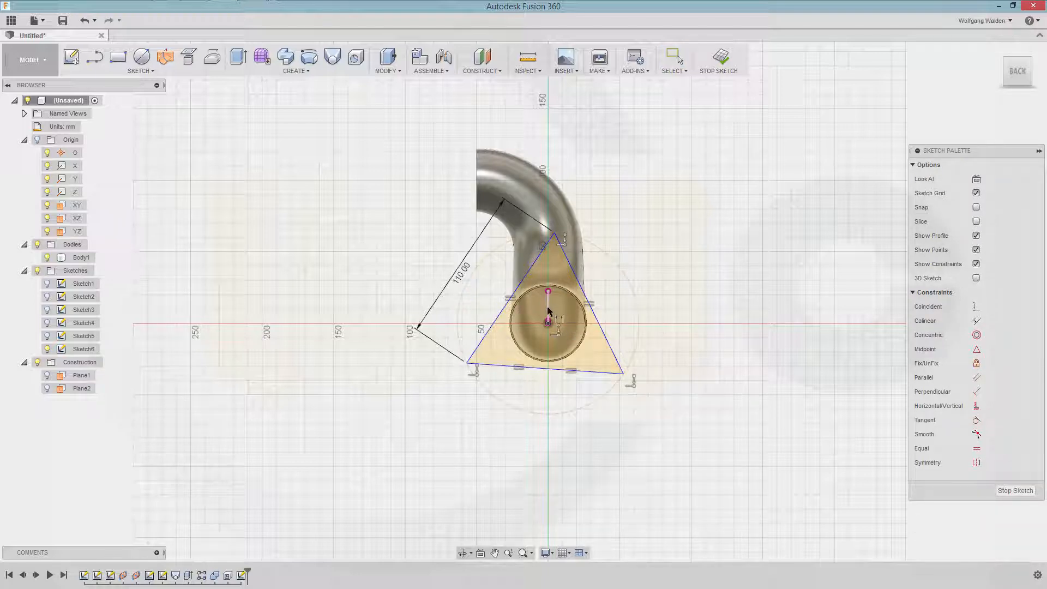
{"action": "left_click", "coordinate": [548, 310]}
{"action": "left_click", "coordinate": [489, 330]}
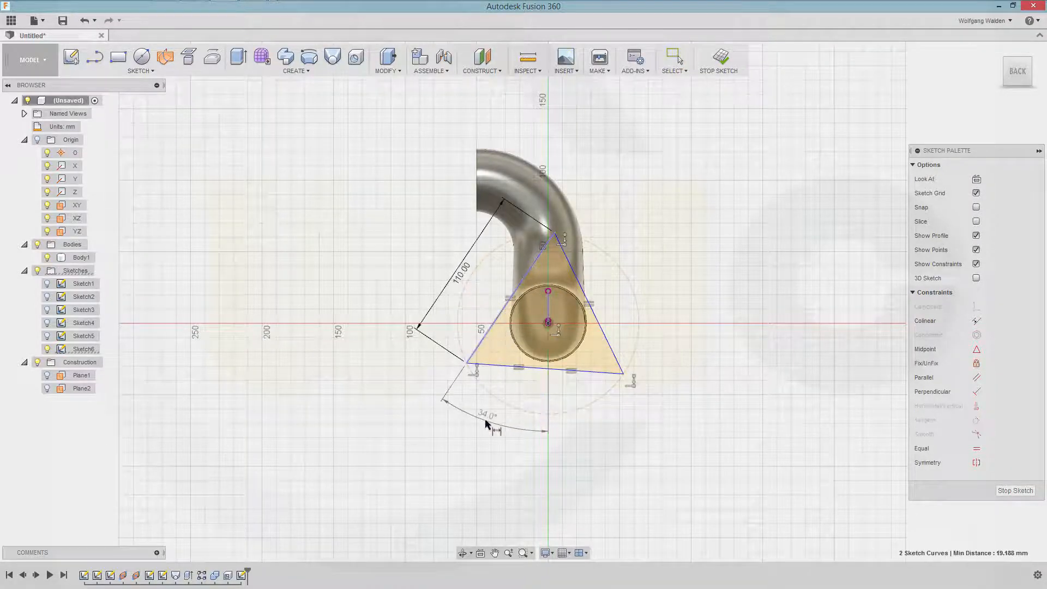
{"action": "left_click", "coordinate": [486, 421]}
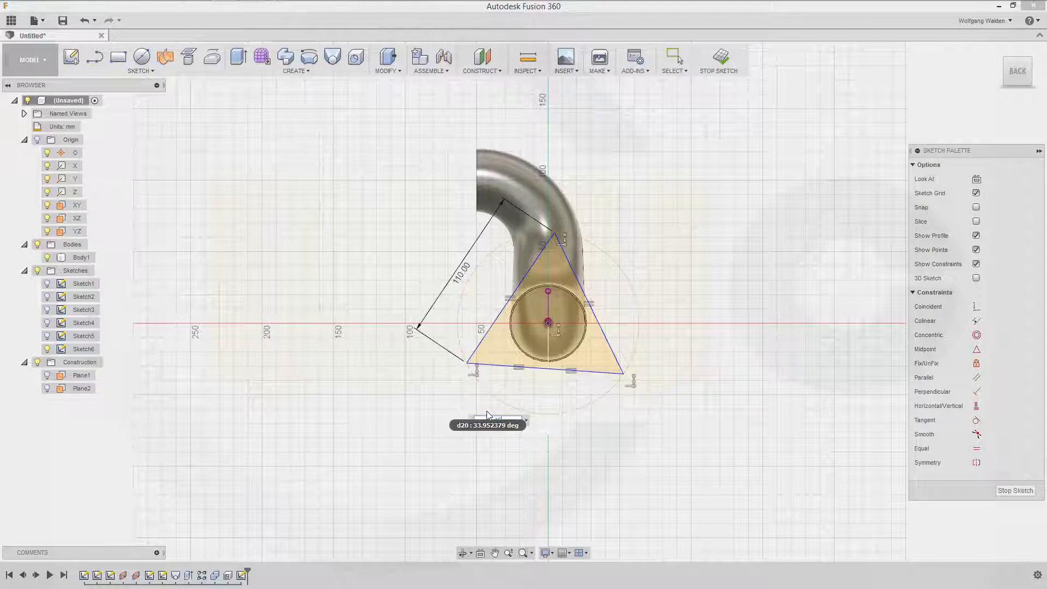
{"action": "type", "text": "15"}
{"action": "key", "text": "Return"}
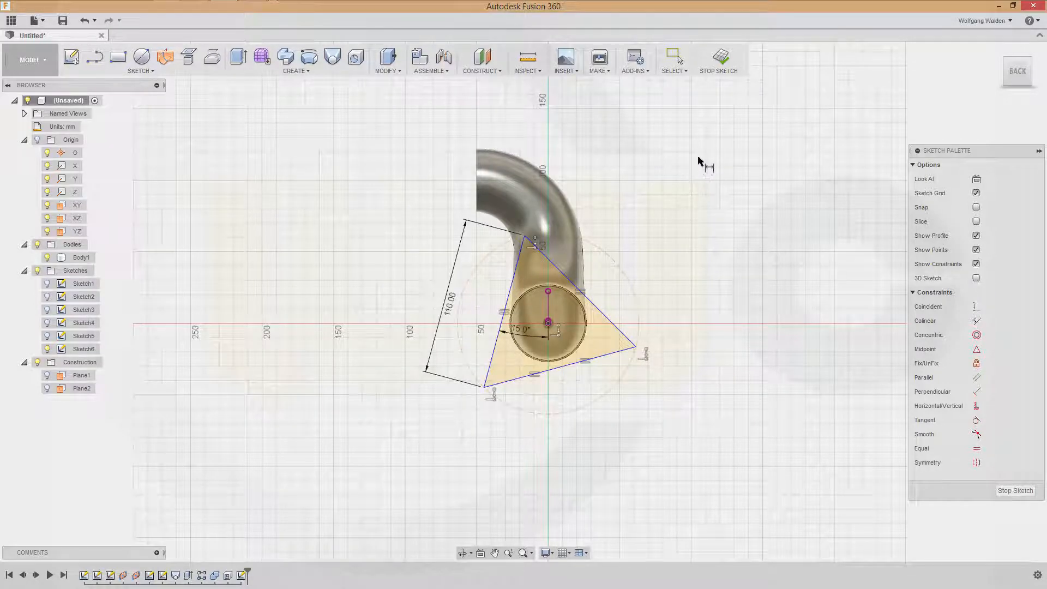
{"action": "key", "text": "Escape"}
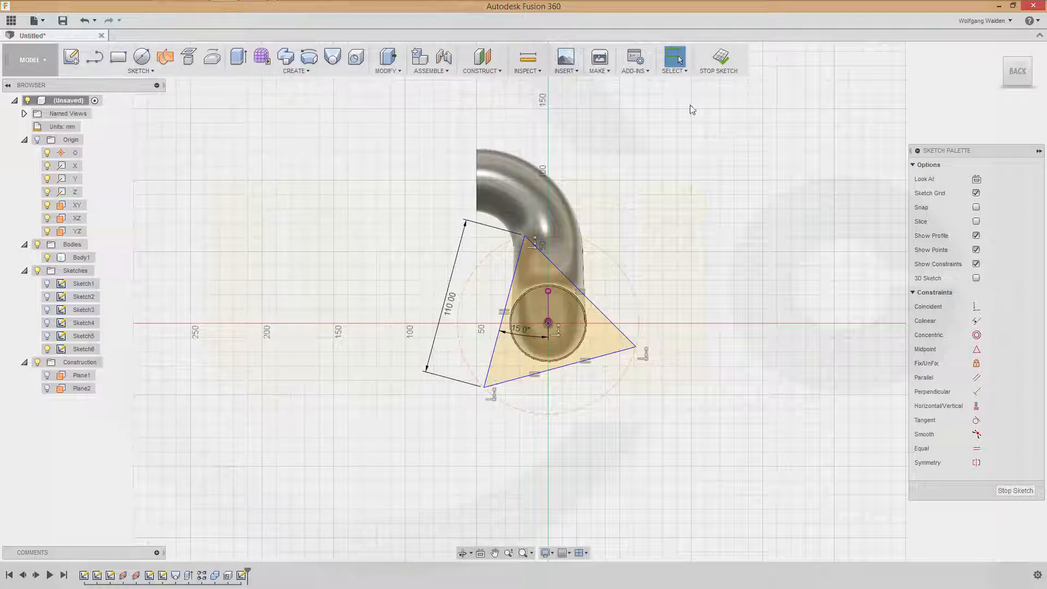
{"action": "left_click", "coordinate": [1016, 489]}
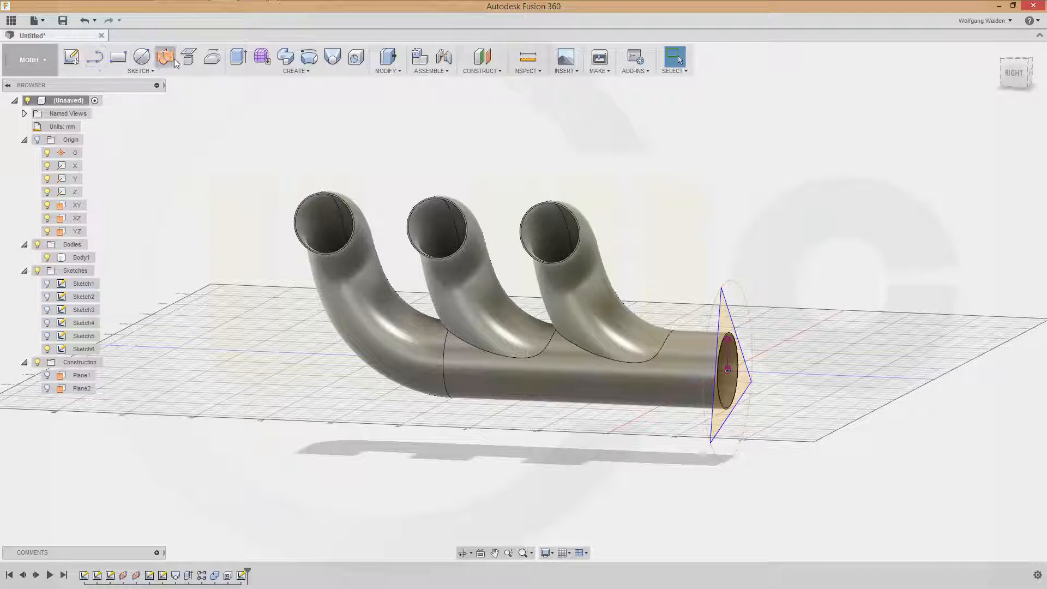
Step: Extrude the triangle profile 10 mm back toward the tubes as a flange, joined to the manifold body
{"action": "left_click", "coordinate": [243, 60]}
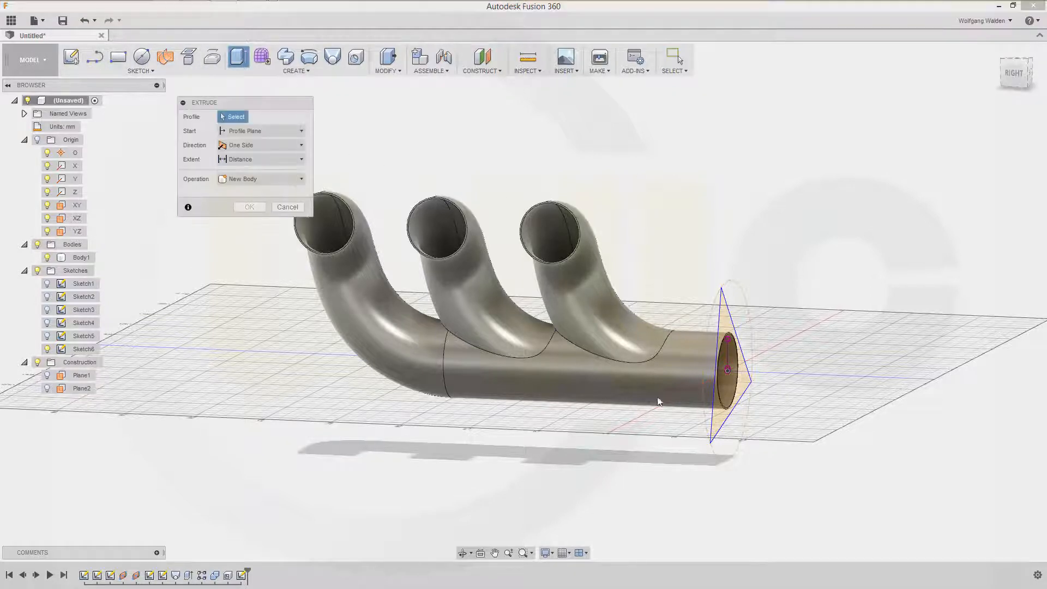
{"action": "left_click", "coordinate": [720, 431]}
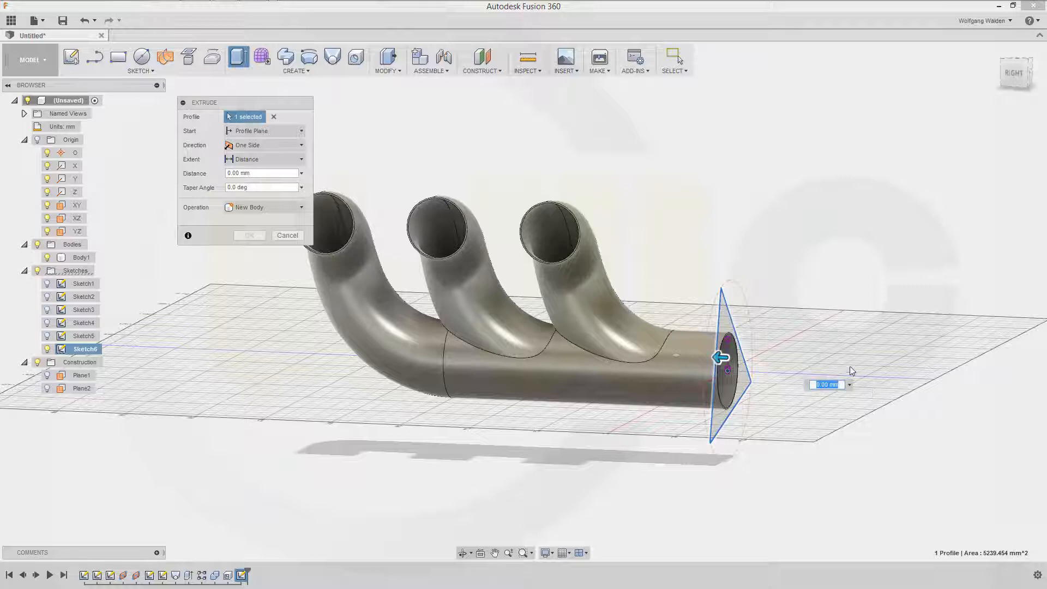
{"action": "left_click_drag", "start_coordinate": [720, 357], "coordinate": [784, 359]}
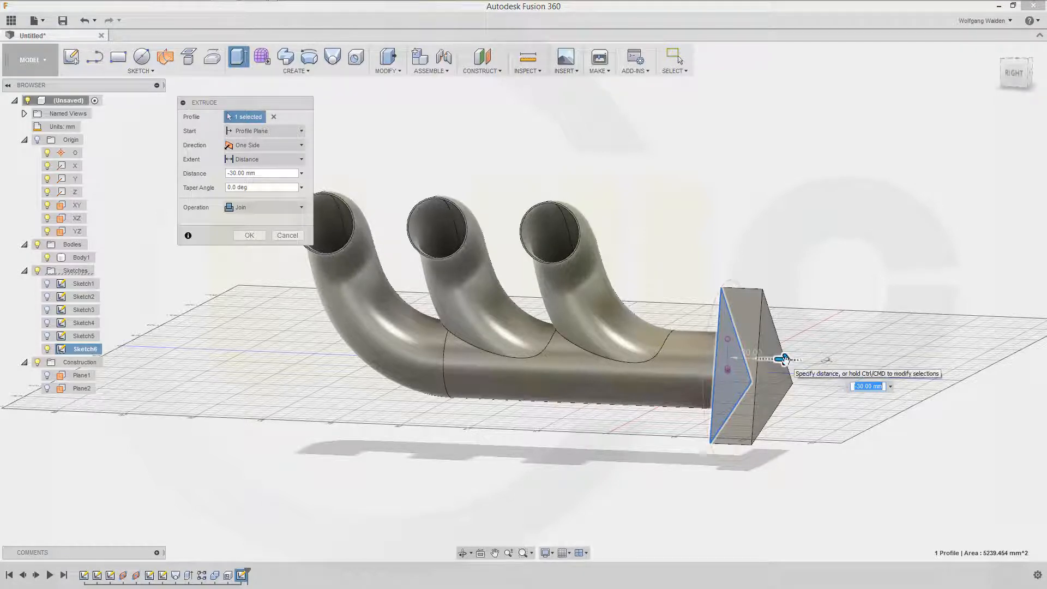
{"action": "left_click_drag", "start_coordinate": [781, 359], "coordinate": [707, 357]}
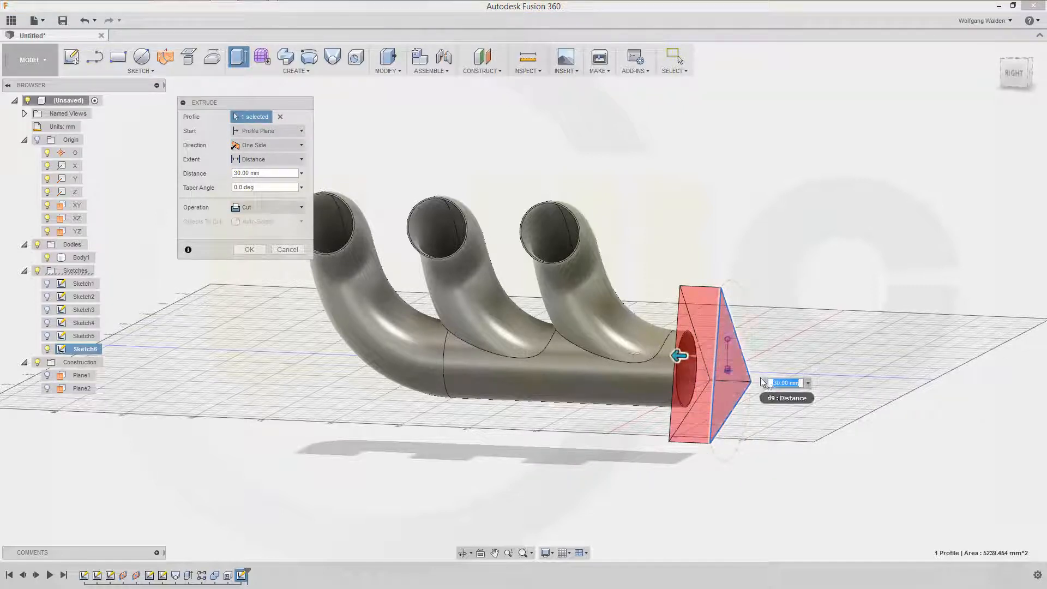
{"action": "left_click", "coordinate": [300, 208]}
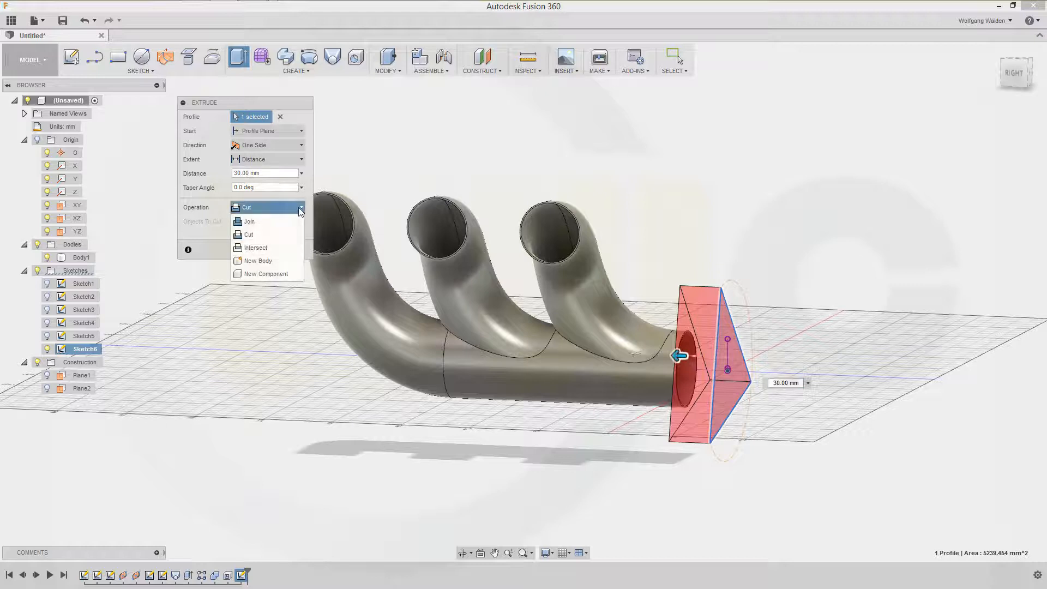
{"action": "left_click", "coordinate": [264, 222]}
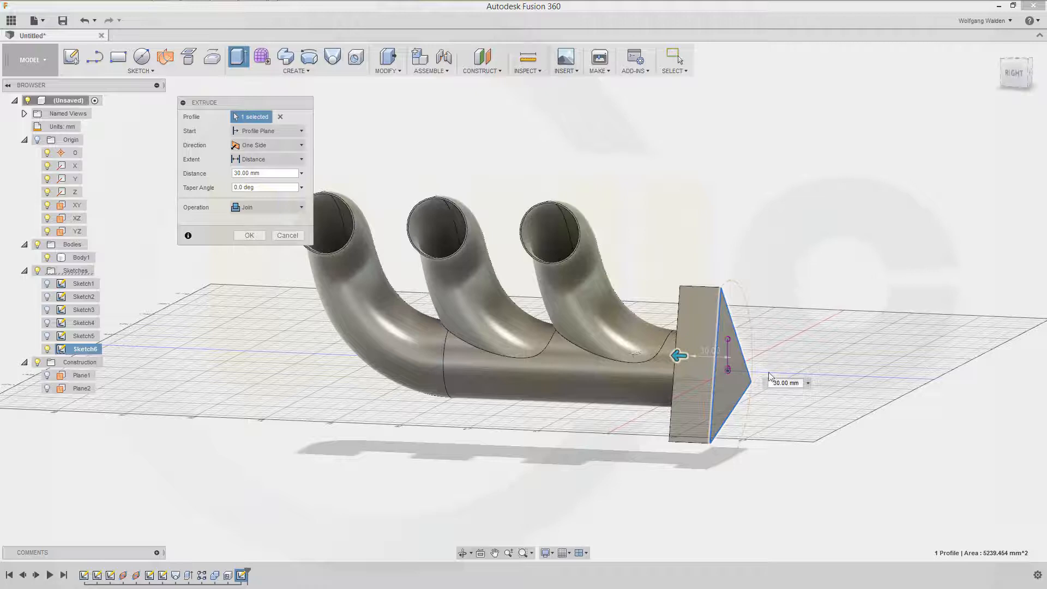
{"action": "left_click_drag", "start_coordinate": [774, 383], "coordinate": [820, 385]}
{"action": "type", "text": "1"}
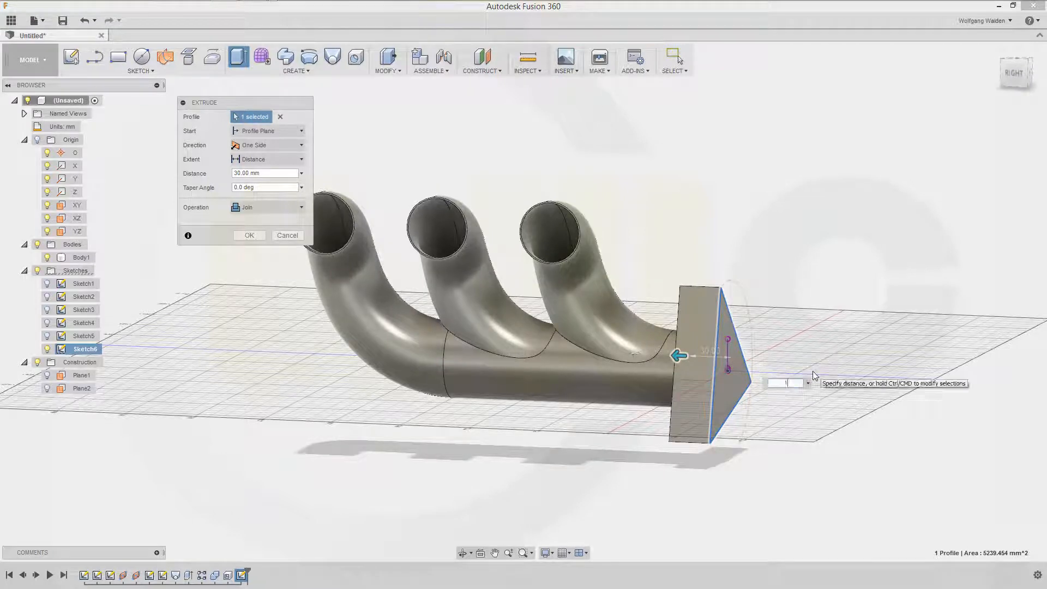
{"action": "type", "text": "0"}
{"action": "key", "text": "Return"}
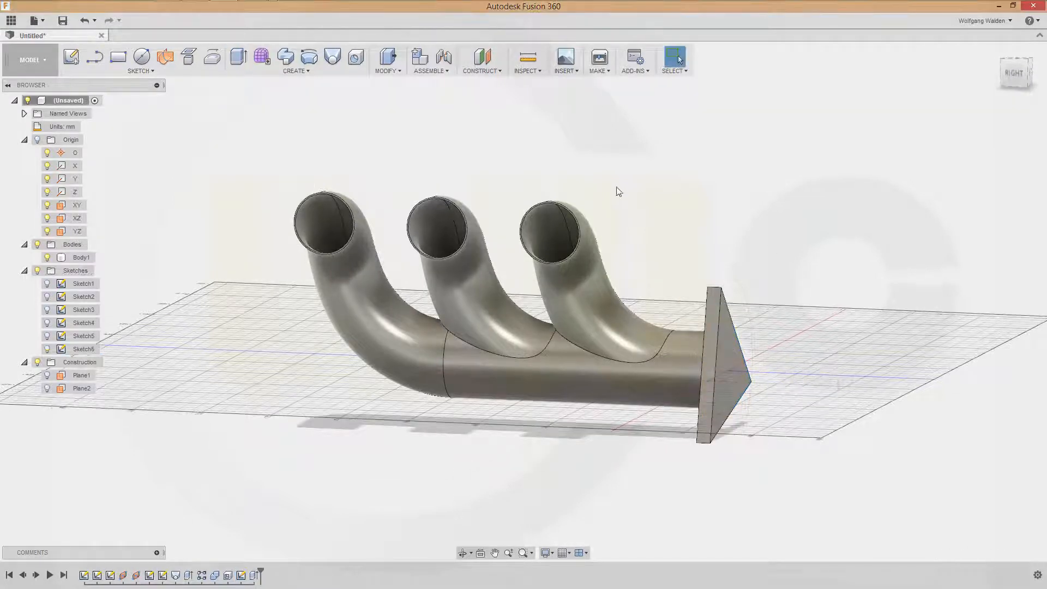
Step: Fillet the upper and outer side corner edges of the triangular flange with a 10 mm constant radius
{"action": "middle_click_drag", "start_coordinate": [690, 182], "coordinate": [677, 192], "text": "shift"}
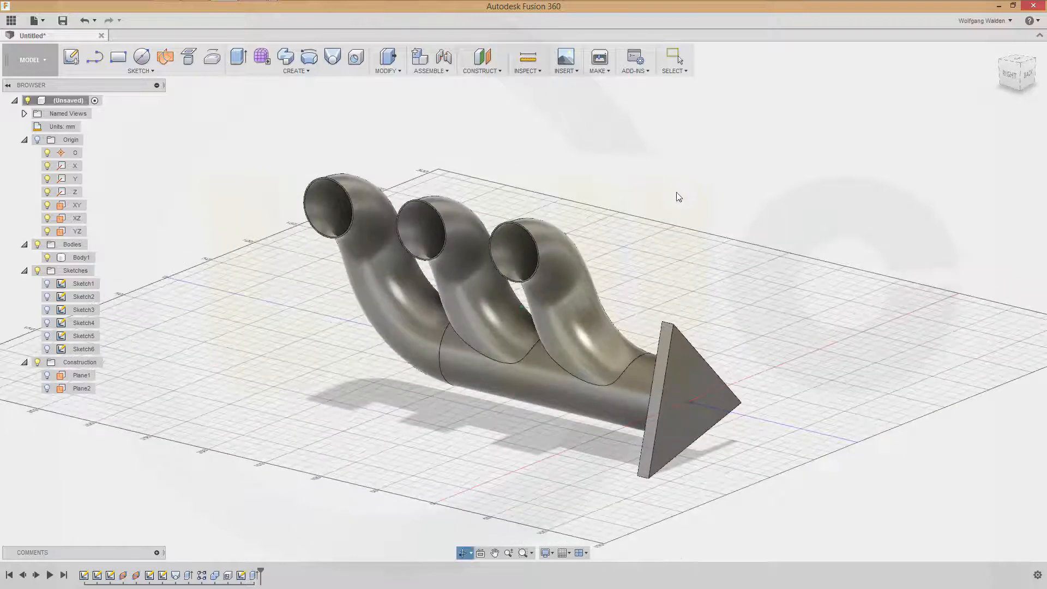
{"action": "right_click", "coordinate": [339, 90]}
{"action": "left_click", "coordinate": [515, 120]}
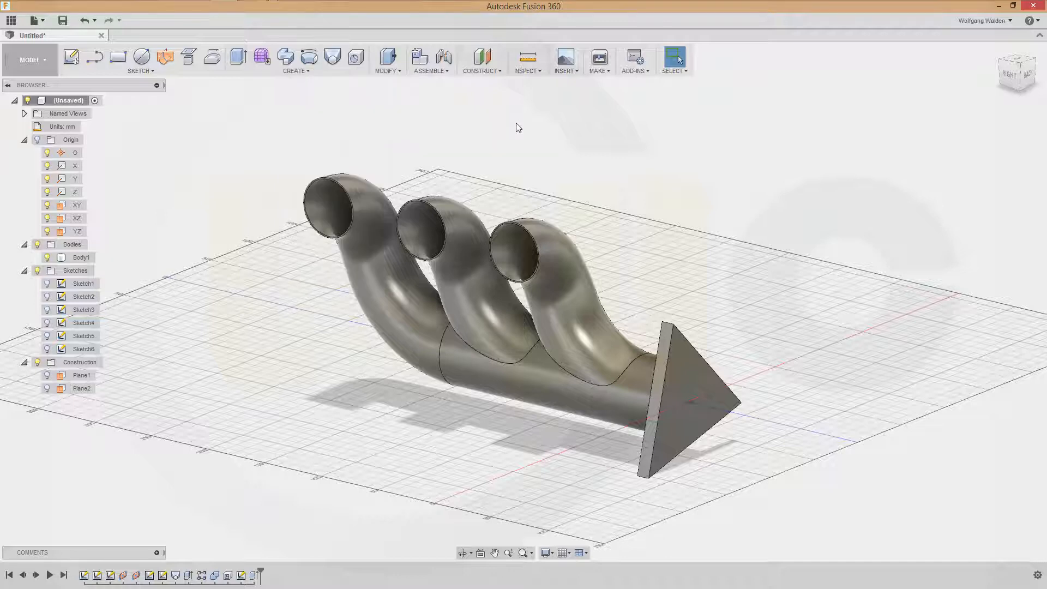
{"action": "key", "text": "f"}
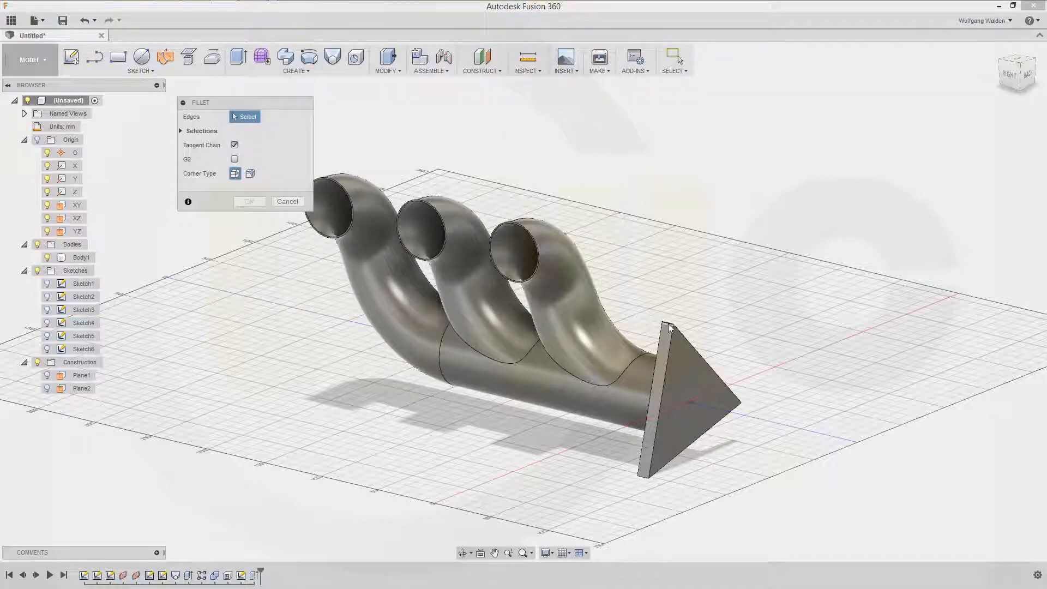
{"action": "left_click", "coordinate": [669, 328]}
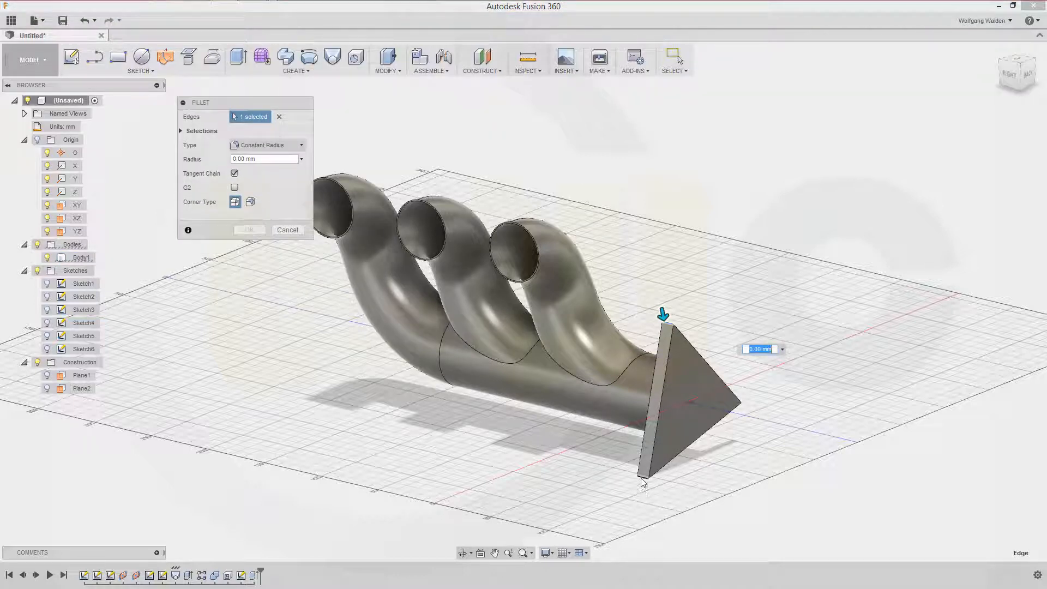
{"action": "left_click", "coordinate": [740, 405]}
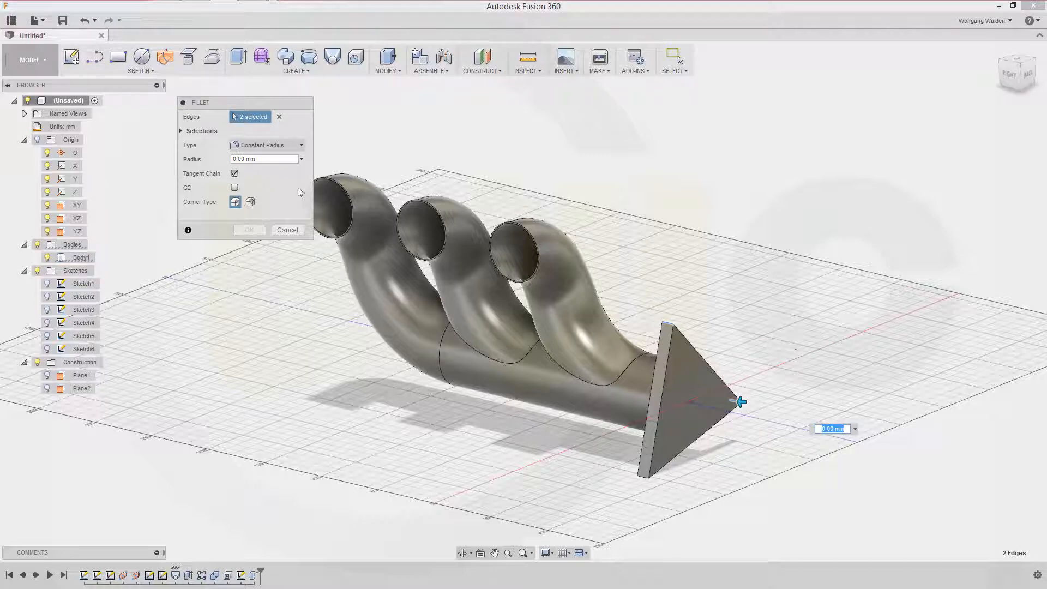
{"action": "type", "text": "10"}
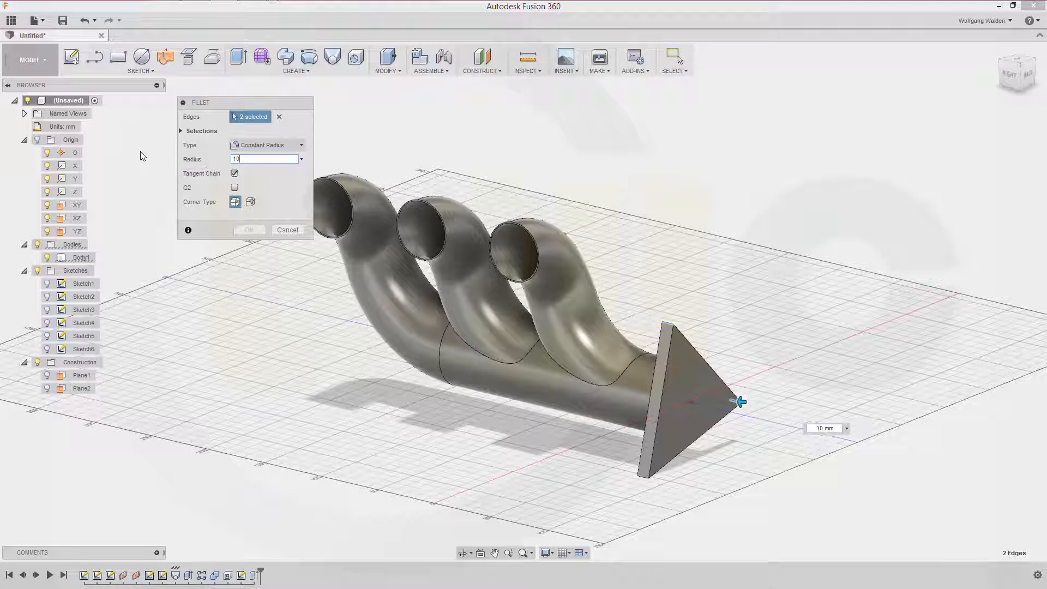
{"action": "key", "text": "Return"}
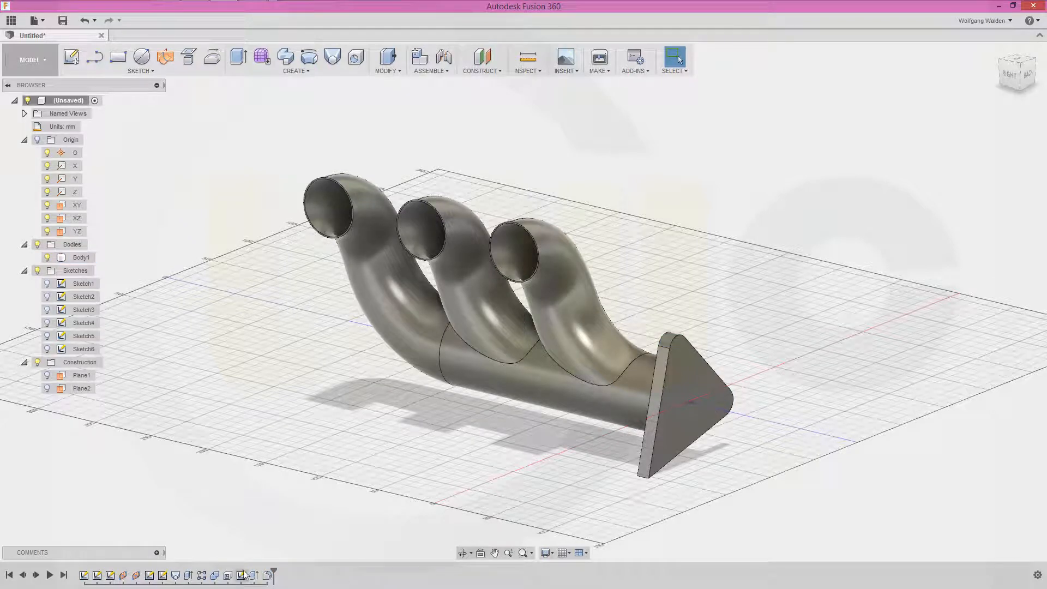
Step: Edit the flange fillet to include the remaining lower corner edge at the same 10 mm radius
{"action": "double_click", "coordinate": [267, 575]}
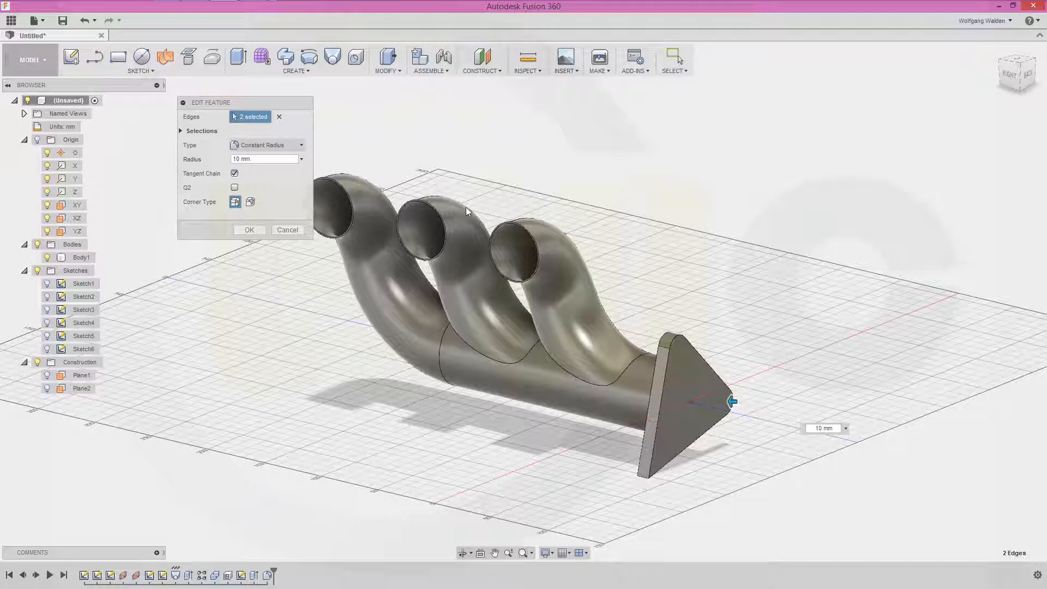
{"action": "left_click", "coordinate": [644, 472]}
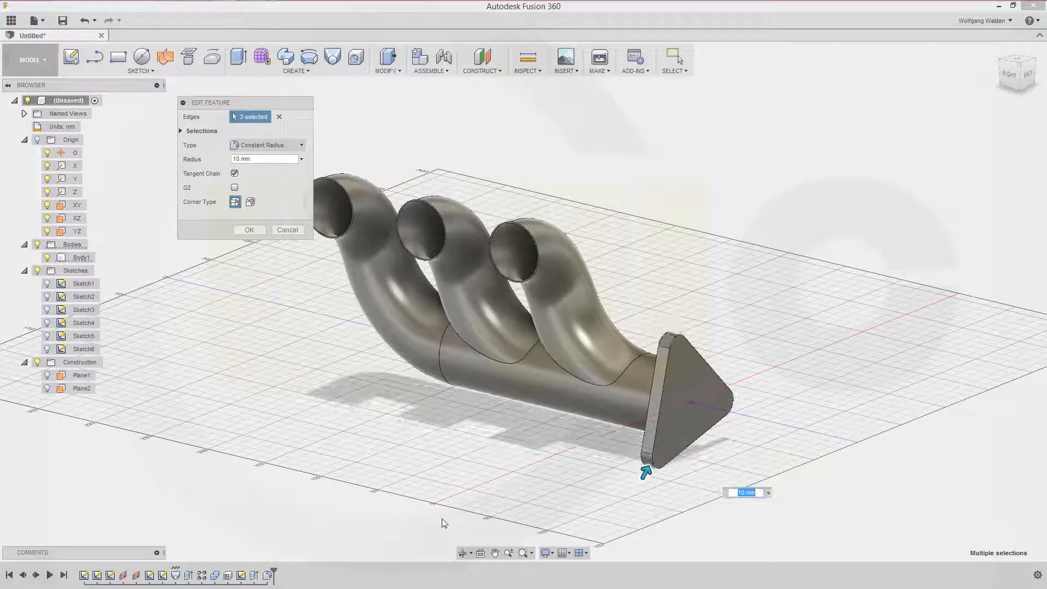
{"action": "left_click", "coordinate": [249, 230]}
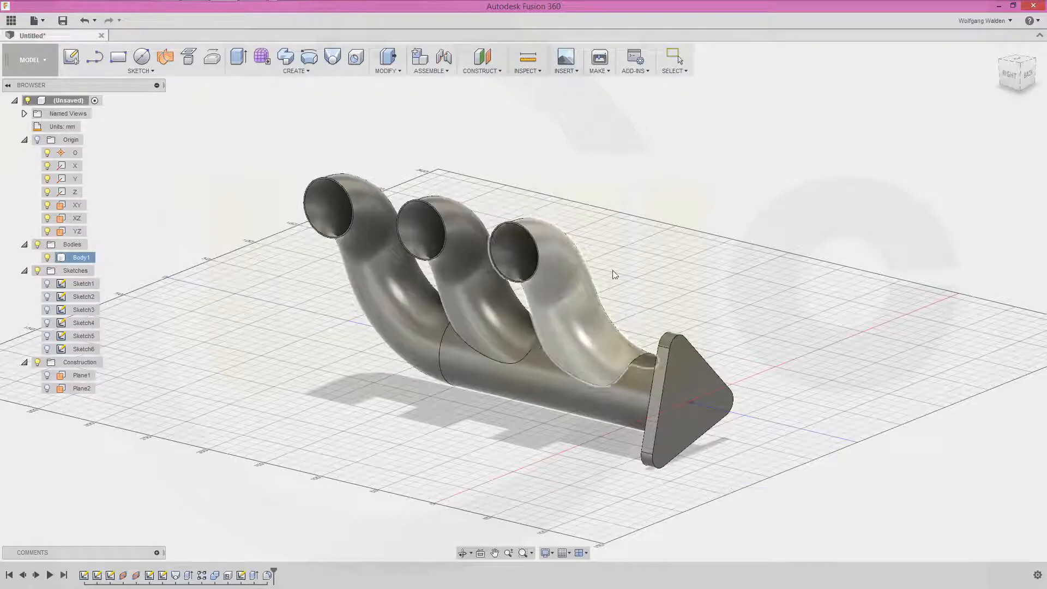
Step: Place a simple hole on the flange's outer face, centred on the origin point
{"action": "middle_click_drag", "start_coordinate": [740, 262], "coordinate": [694, 260], "text": "shift"}
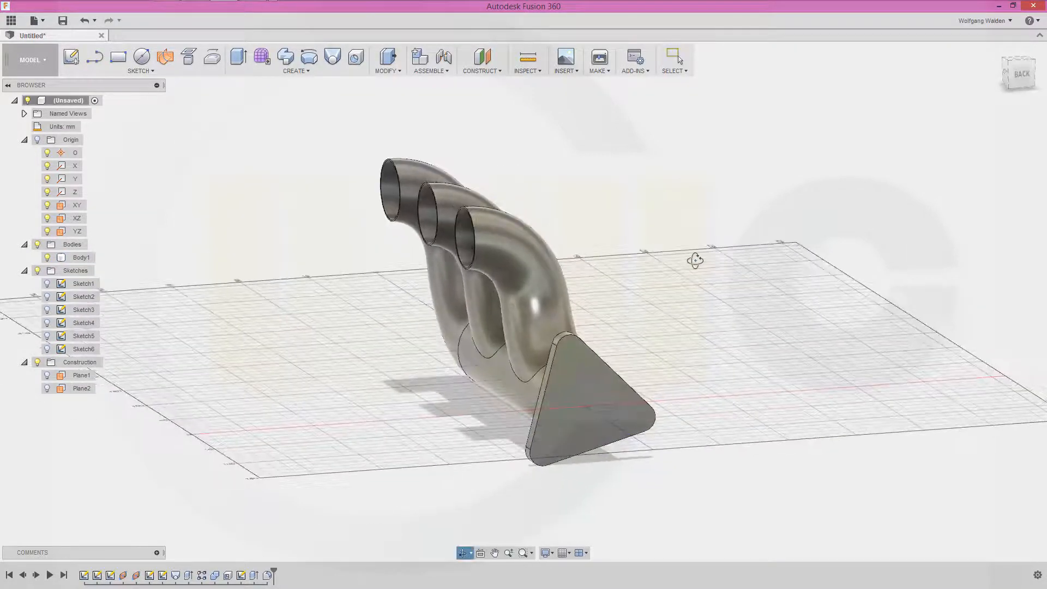
{"action": "left_click", "coordinate": [352, 60]}
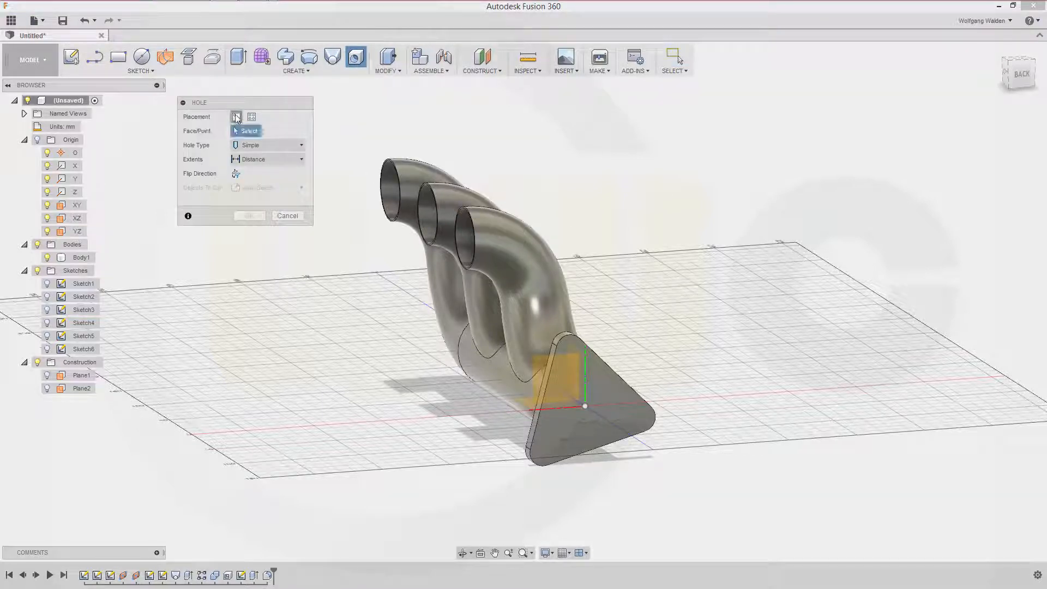
{"action": "left_click", "coordinate": [607, 404]}
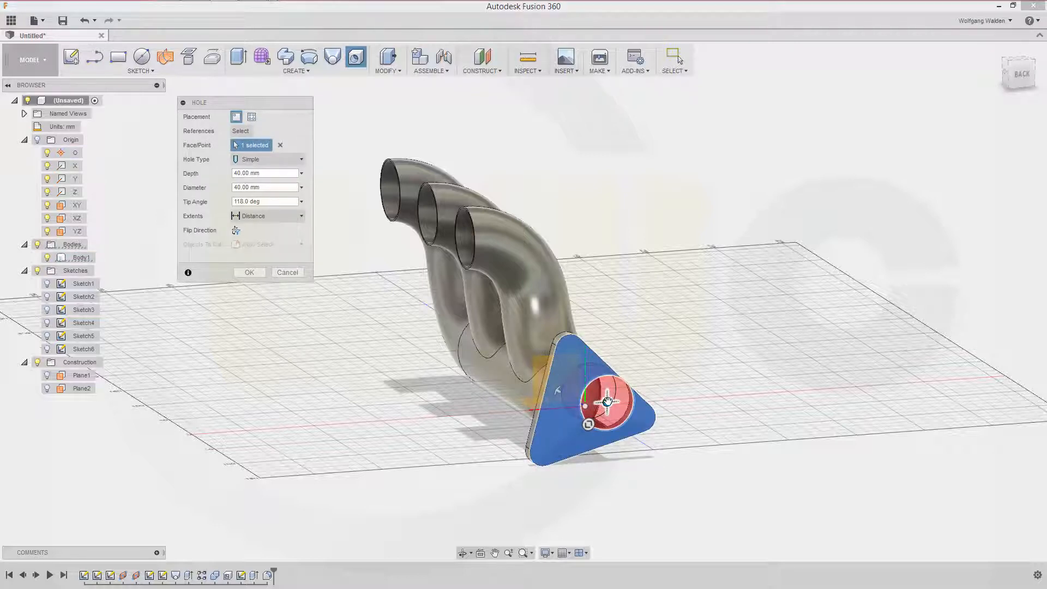
{"action": "left_click_drag", "start_coordinate": [607, 402], "coordinate": [586, 406]}
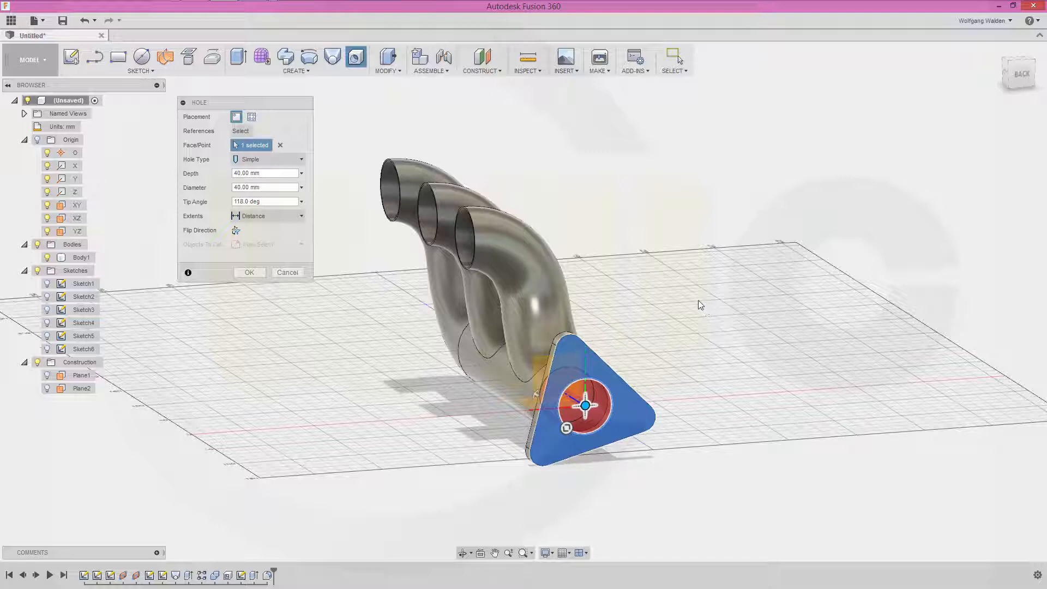
Step: Set the centre hole's depth to 10 mm and its diameter to 52 mm, and create it
{"action": "left_click", "coordinate": [275, 173]}
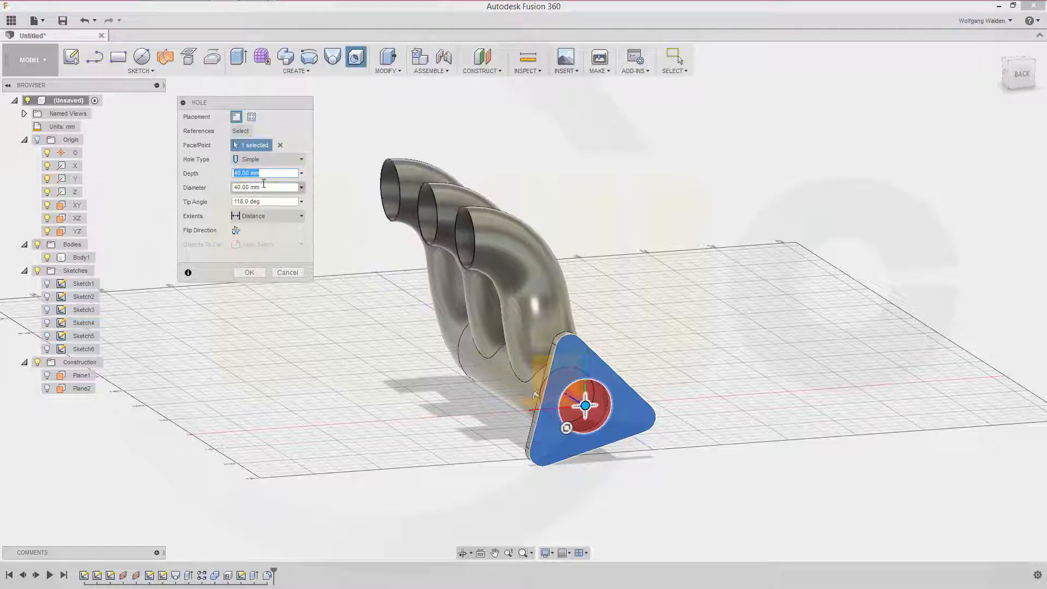
{"action": "type", "text": "10"}
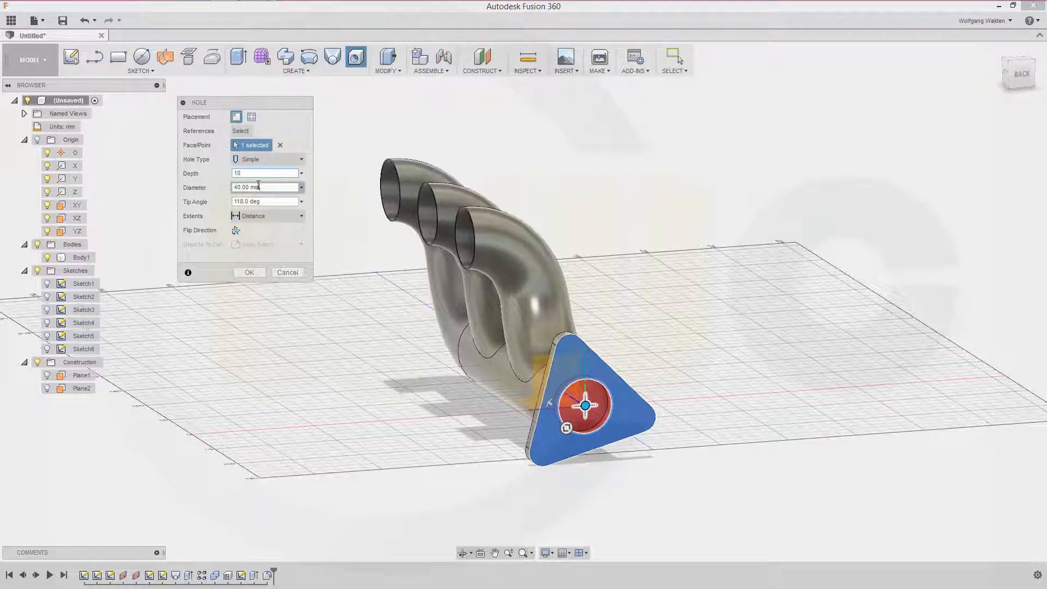
{"action": "left_click", "coordinate": [258, 186]}
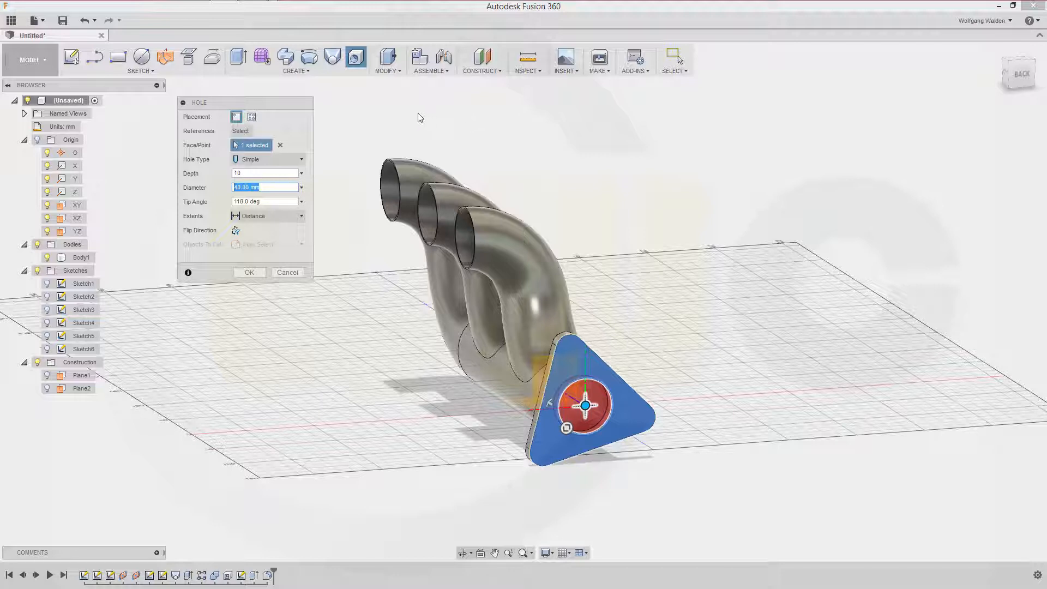
{"action": "type", "text": "5"}
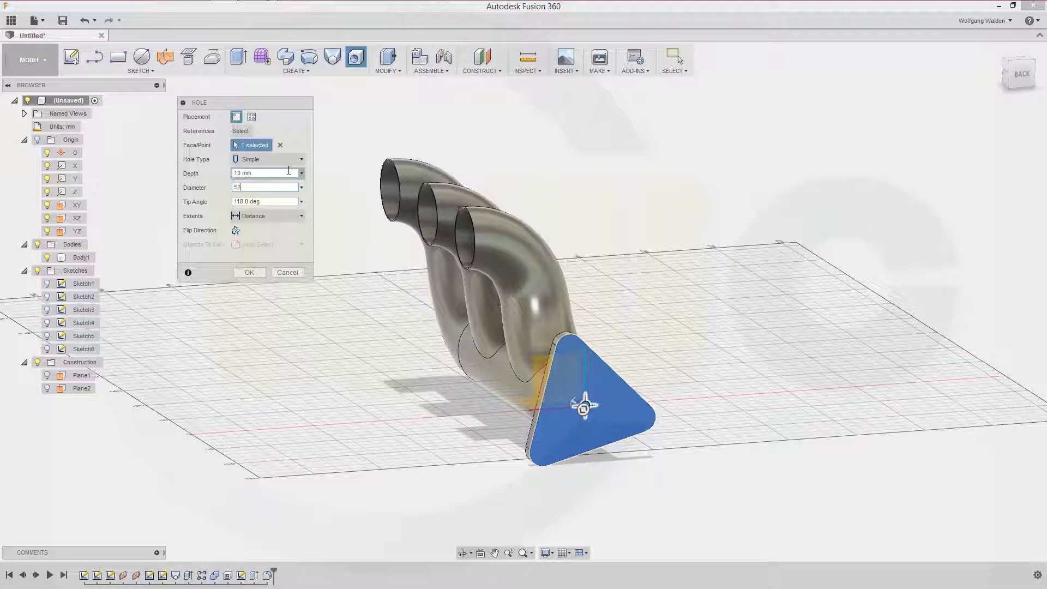
{"action": "type", "text": "2"}
{"action": "key", "text": "Tab"}
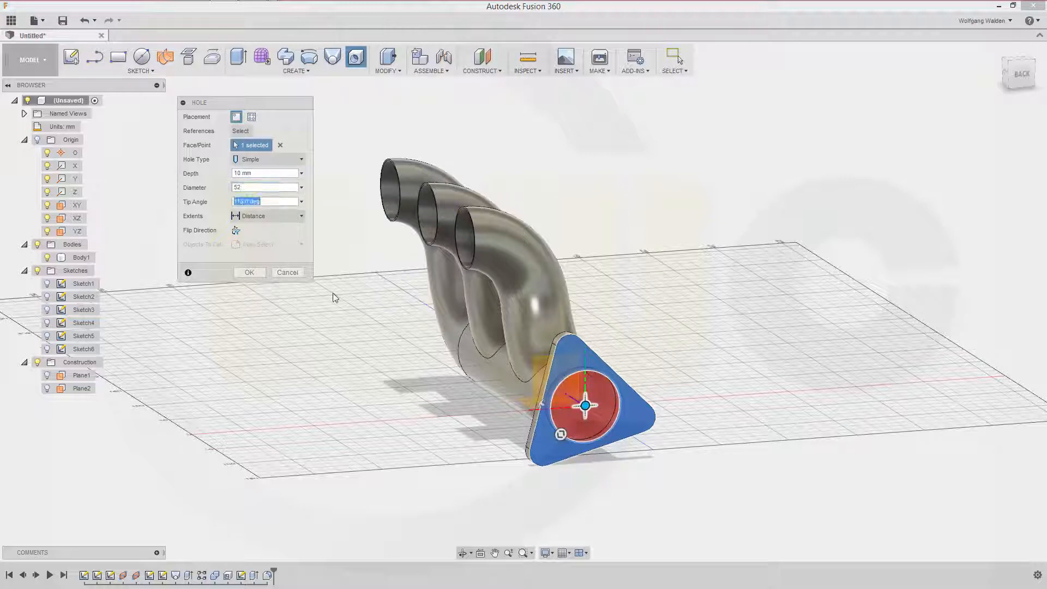
{"action": "left_click", "coordinate": [249, 273]}
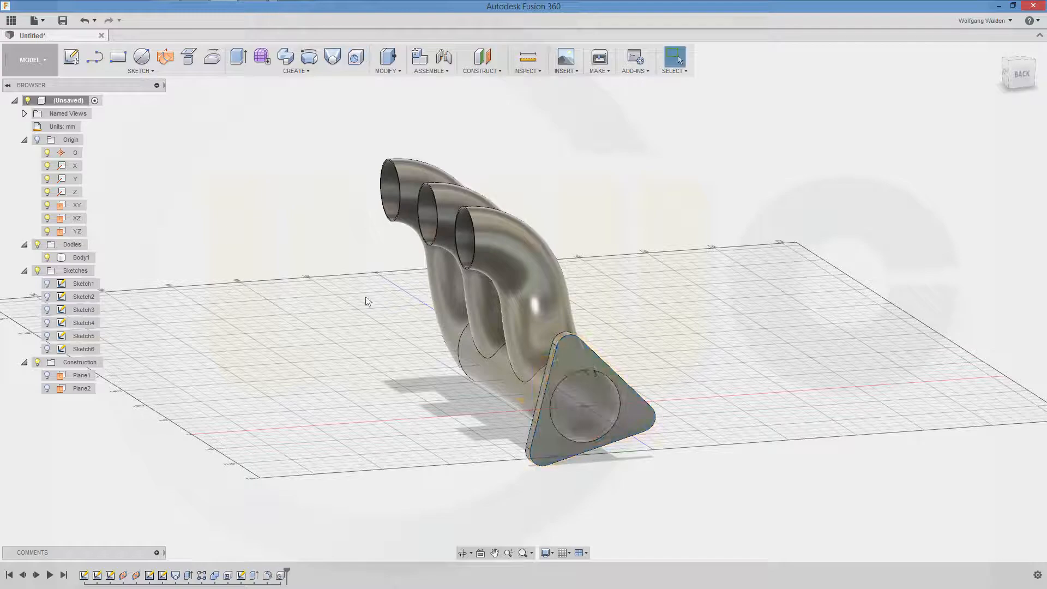
Step: Start another simple hole feature for the triangular flange
{"action": "mouse_move", "coordinate": [676, 303]}
{"action": "middle_mouse_down", "text": "shift"}
{"action": "mouse_move", "coordinate": [671, 264]}
{"action": "mouse_move", "coordinate": [743, 299]}
{"action": "mouse_move", "coordinate": [738, 329]}
{"action": "mouse_move", "coordinate": [687, 329]}
{"action": "mouse_move", "coordinate": [661, 306]}
{"action": "mouse_move", "coordinate": [669, 288]}
{"action": "mouse_move", "coordinate": [674, 304]}
{"action": "middle_mouse_up", "text": "shift"}
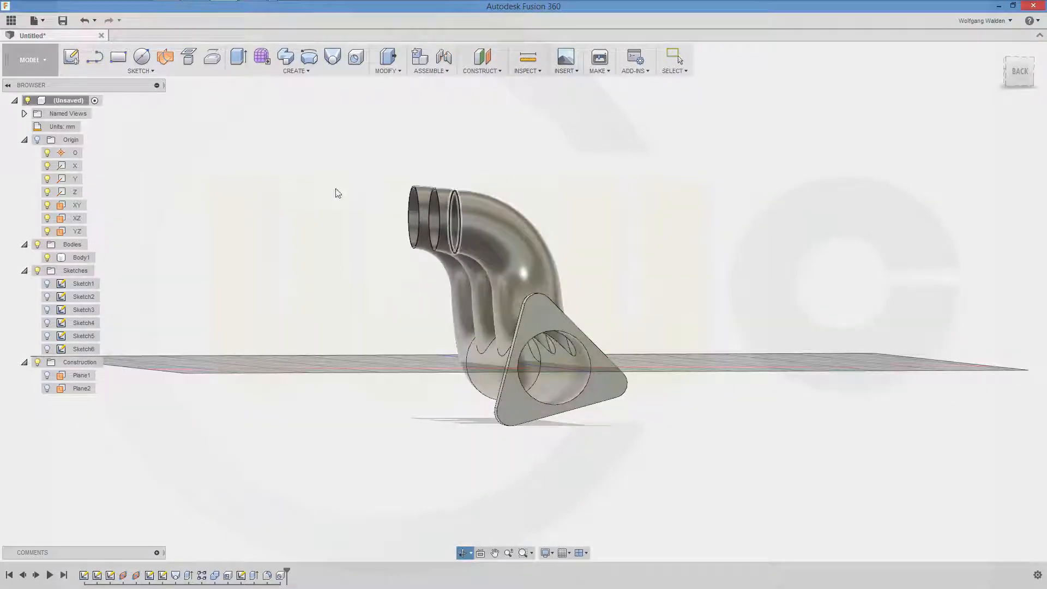
{"action": "key", "text": "Escape"}
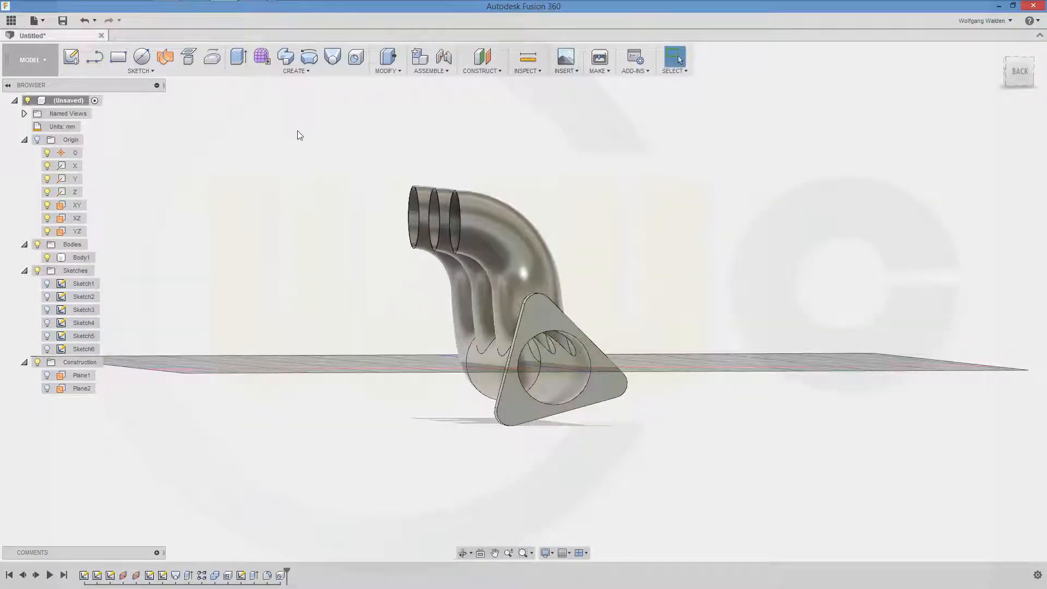
{"action": "left_click", "coordinate": [357, 58]}
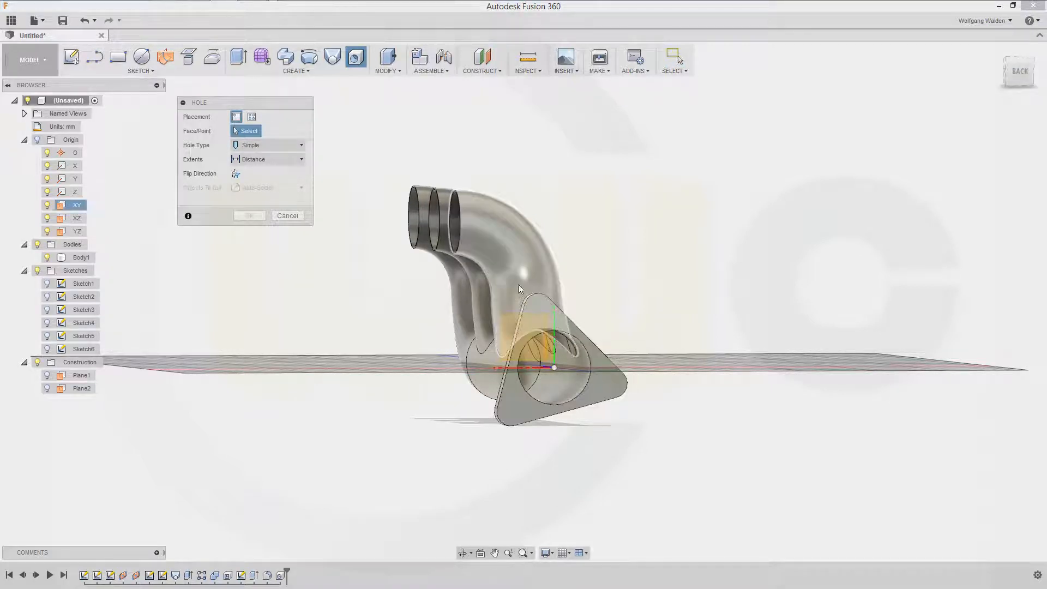
Step: Cut a simple hole, 10 mm in diameter and 10 mm deep, near the right-hand corner of the triangular flange
{"action": "left_click", "coordinate": [613, 387]}
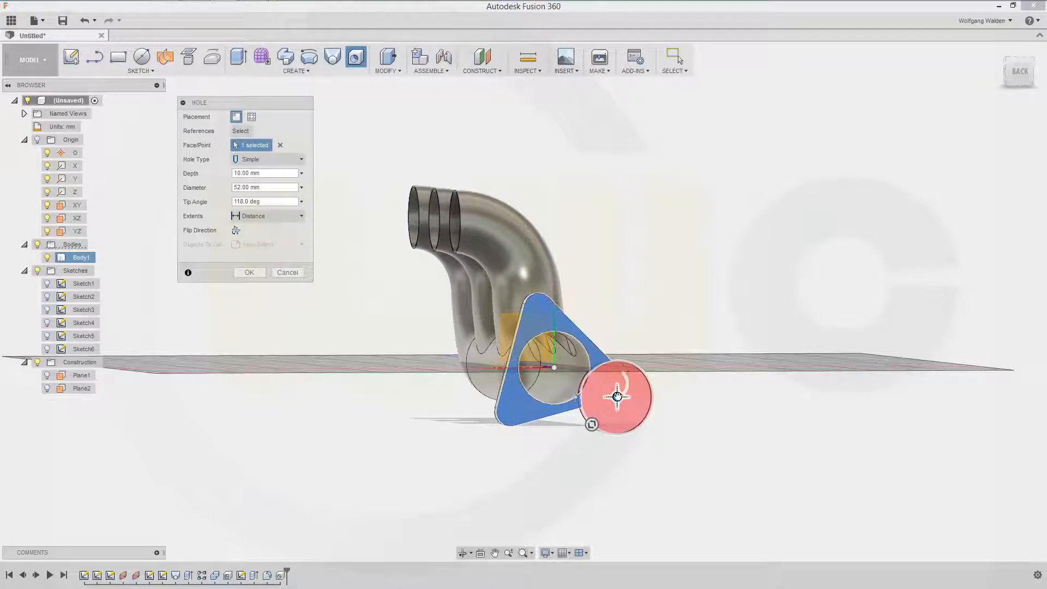
{"action": "mouse_move", "coordinate": [617, 396]}
{"action": "left_mouse_down"}
{"action": "mouse_move", "coordinate": [601, 364]}
{"action": "mouse_move", "coordinate": [613, 383]}
{"action": "left_mouse_up"}
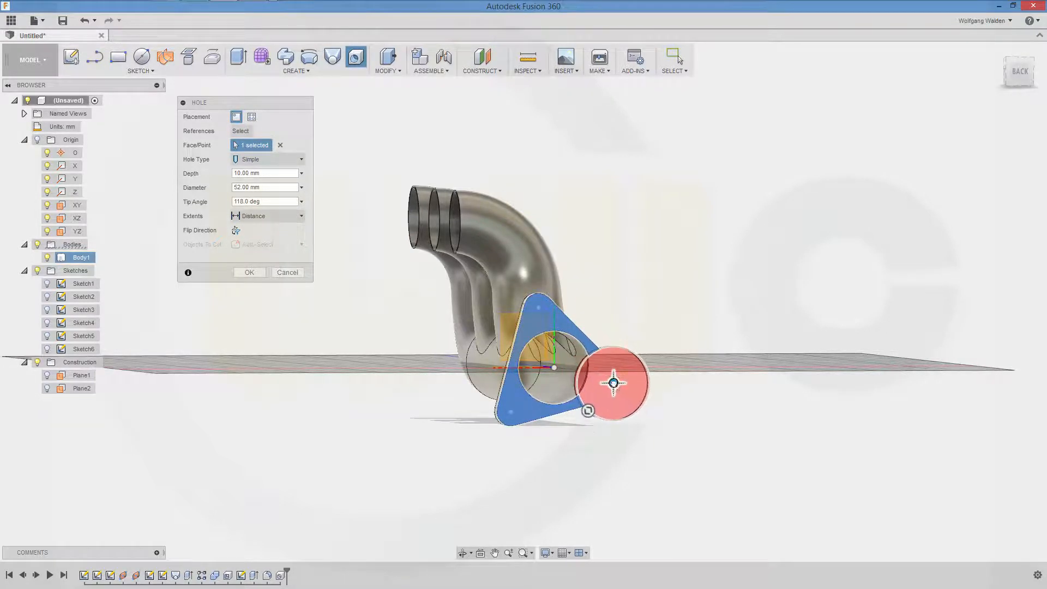
{"action": "left_click", "coordinate": [265, 185]}
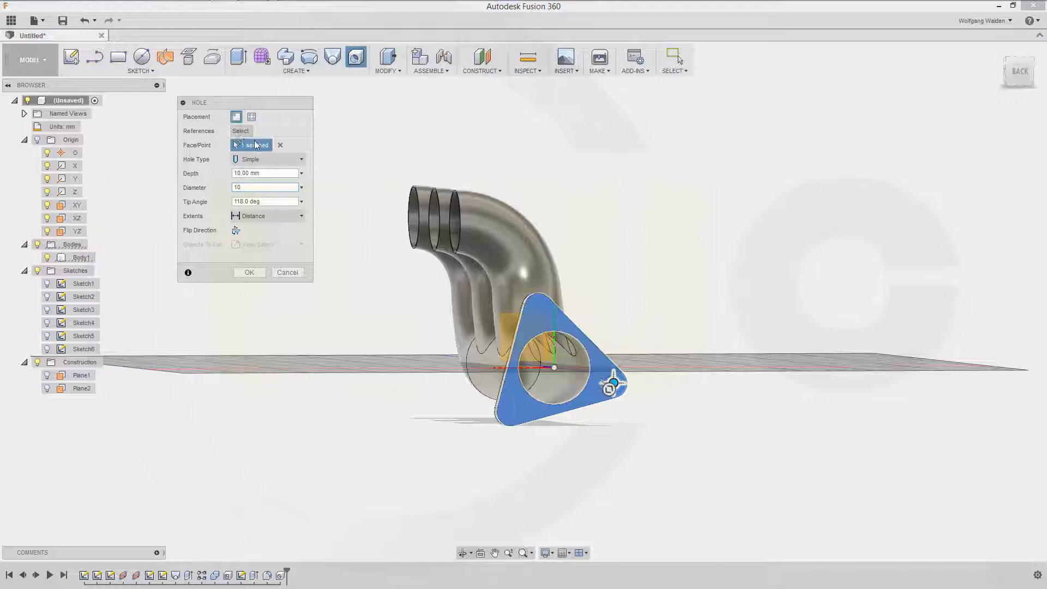
{"action": "left_click", "coordinate": [248, 273]}
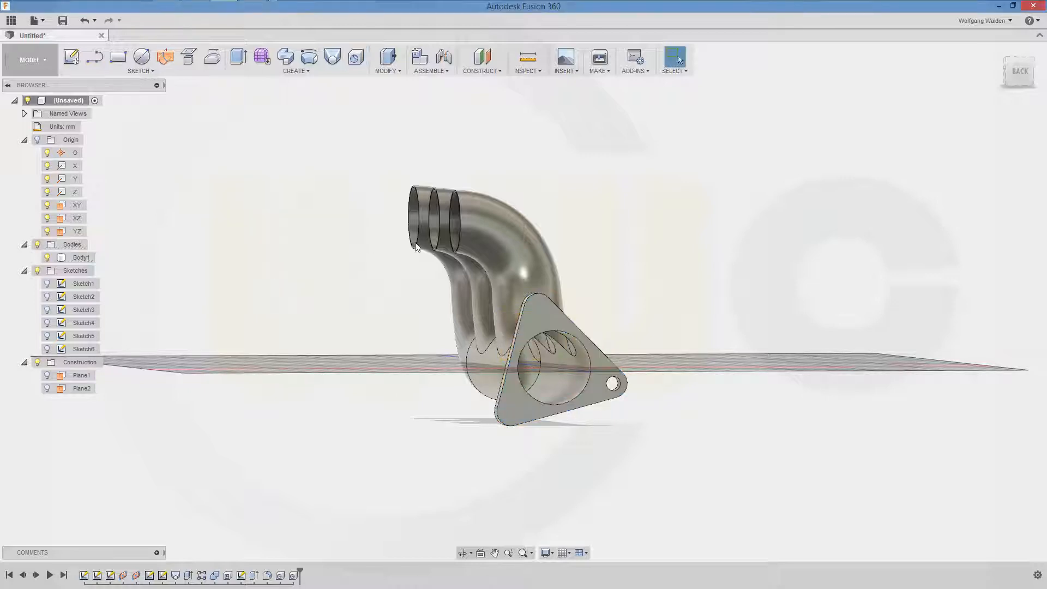
Step: Create a full circular pattern of the flange's corner hole around the Z axis with a quantity of 3
{"action": "middle_click_drag", "start_coordinate": [672, 279], "coordinate": [662, 304], "text": "shift"}
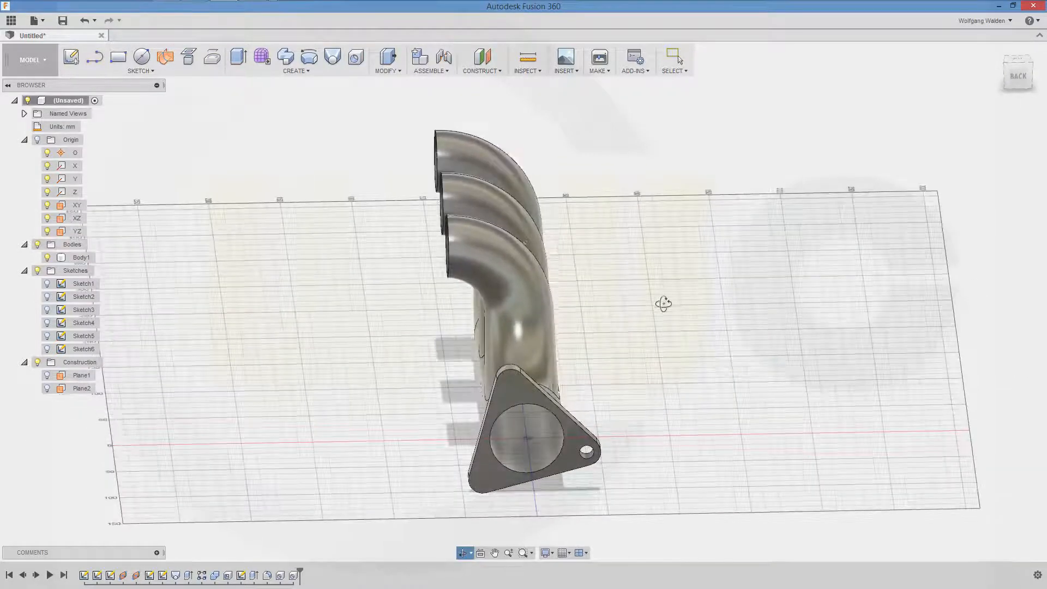
{"action": "left_click", "coordinate": [308, 72]}
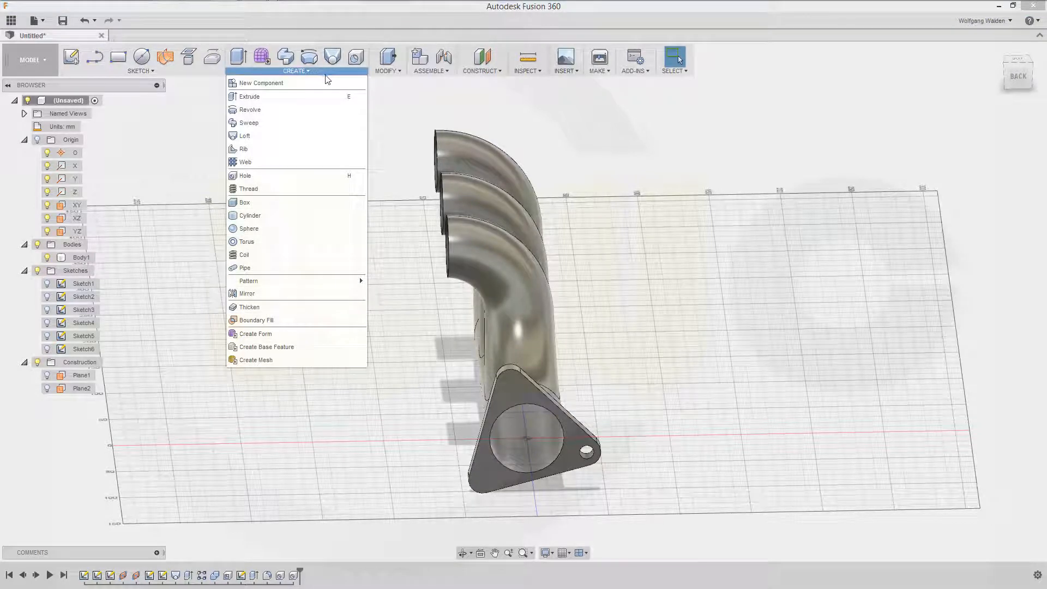
{"action": "mouse_move", "coordinate": [297, 287]}
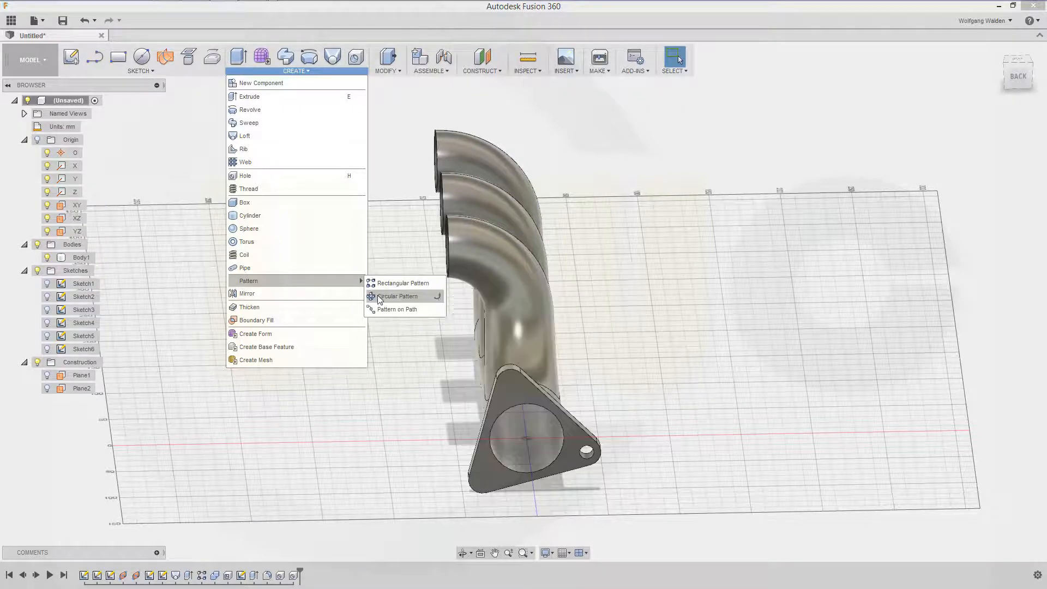
{"action": "left_click", "coordinate": [380, 297]}
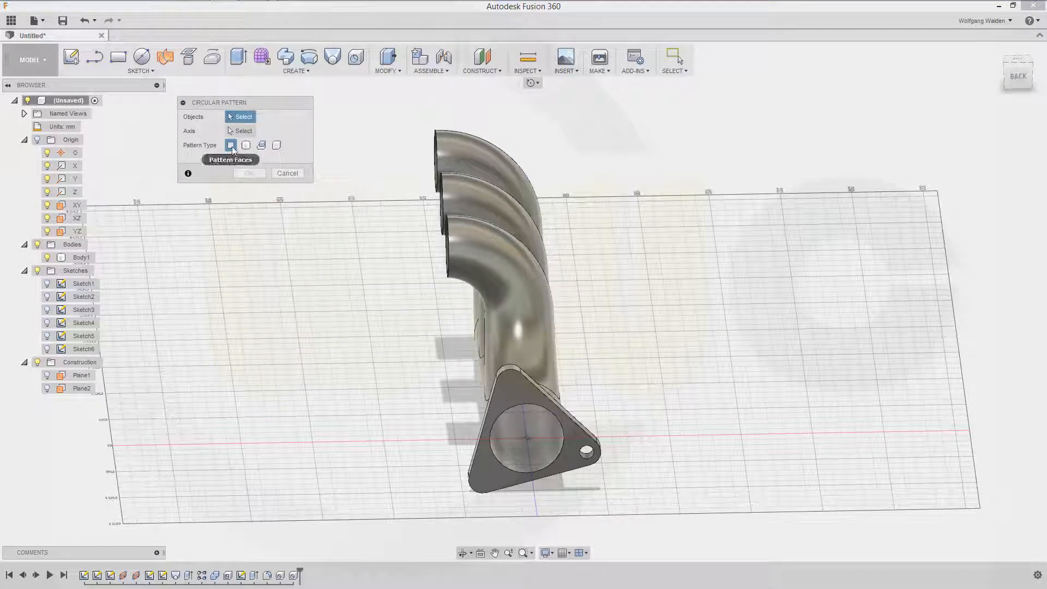
{"action": "left_click", "coordinate": [295, 576]}
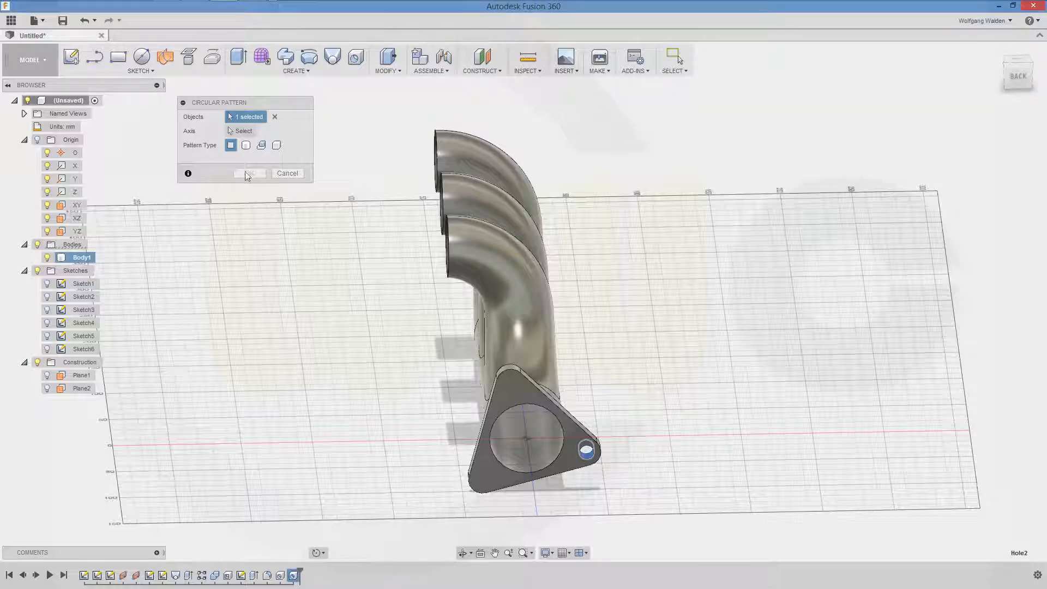
{"action": "left_click", "coordinate": [240, 131]}
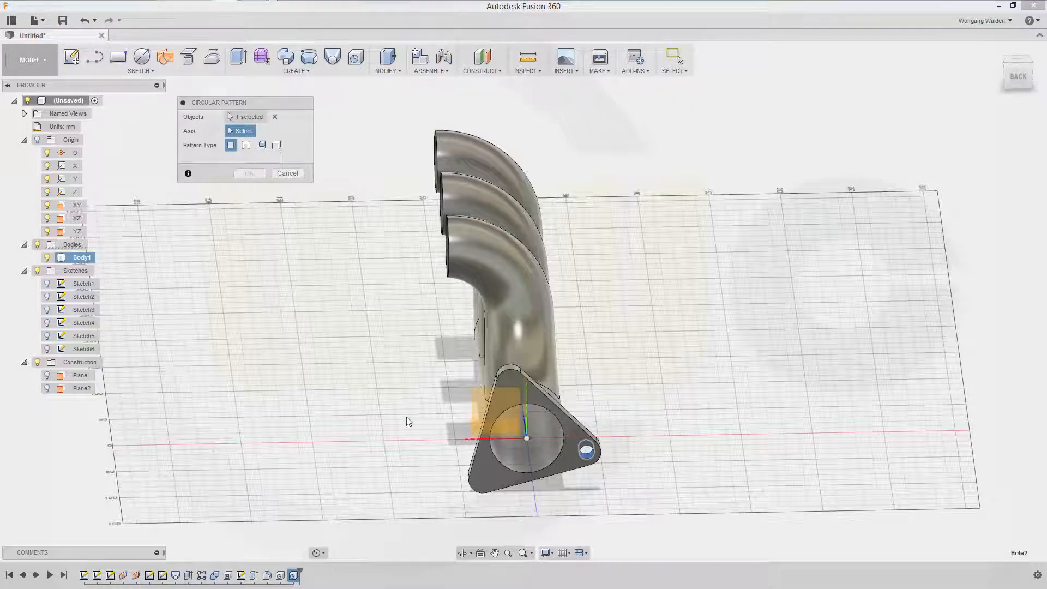
{"action": "middle_click_drag", "start_coordinate": [643, 418], "coordinate": [659, 411], "text": "shift"}
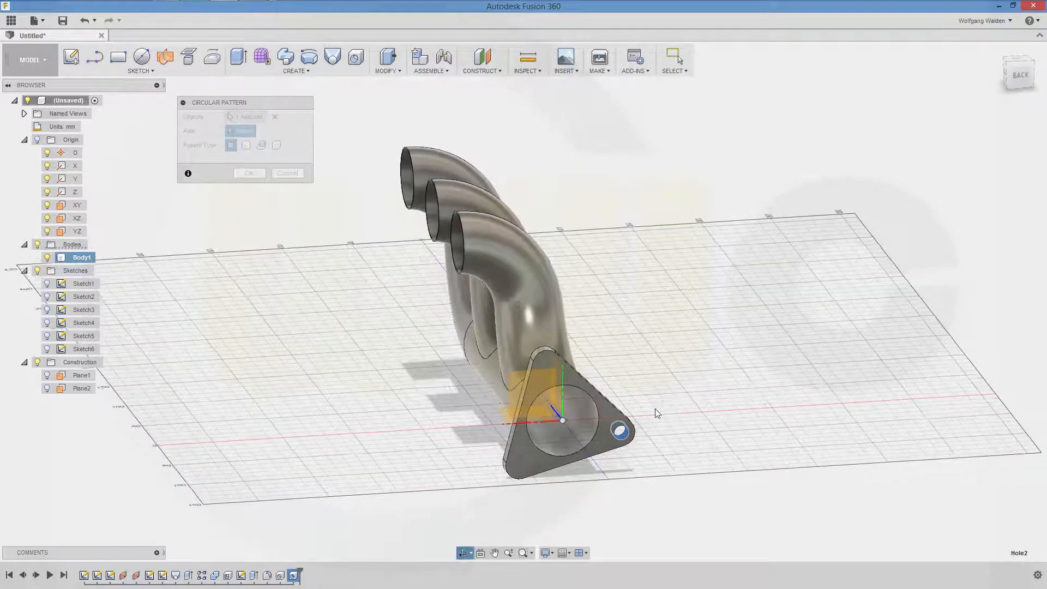
{"action": "left_click", "coordinate": [558, 418]}
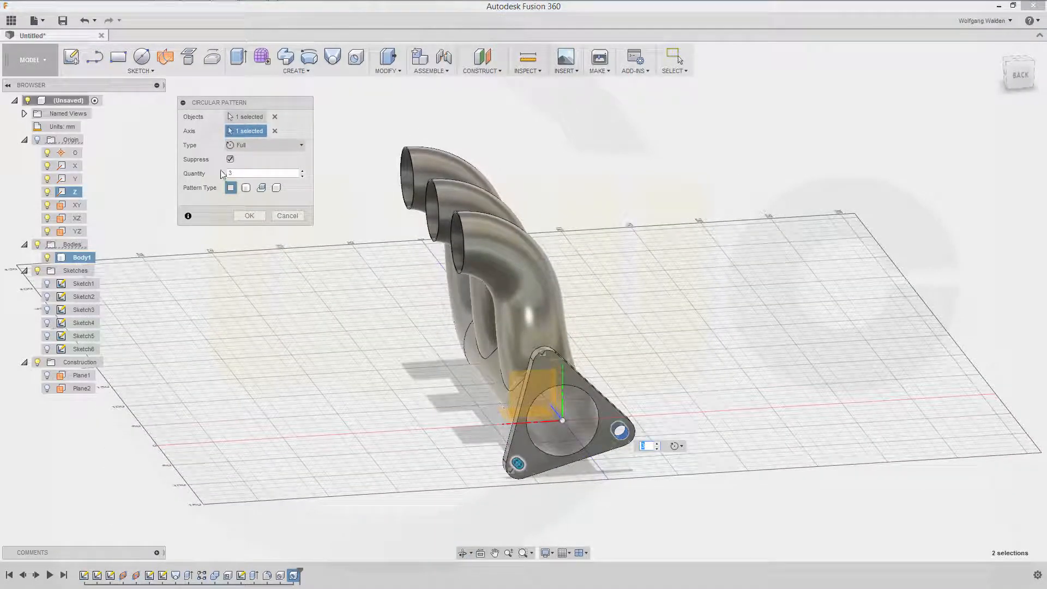
{"action": "left_click", "coordinate": [249, 215]}
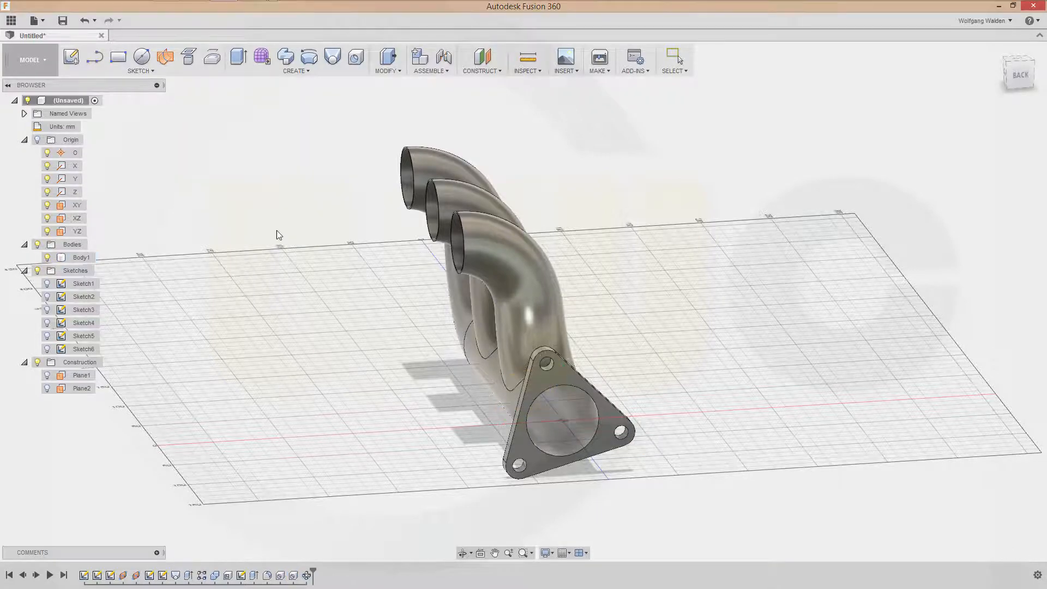
Step: Show construction plane Plane2 at the three open pipe ends and start a sketch on it
{"action": "mouse_move", "coordinate": [355, 335]}
{"action": "middle_mouse_down", "text": "shift"}
{"action": "mouse_move", "coordinate": [427, 329]}
{"action": "mouse_move", "coordinate": [355, 325]}
{"action": "mouse_move", "coordinate": [346, 314]}
{"action": "mouse_move", "coordinate": [351, 344]}
{"action": "middle_mouse_up", "text": "shift"}
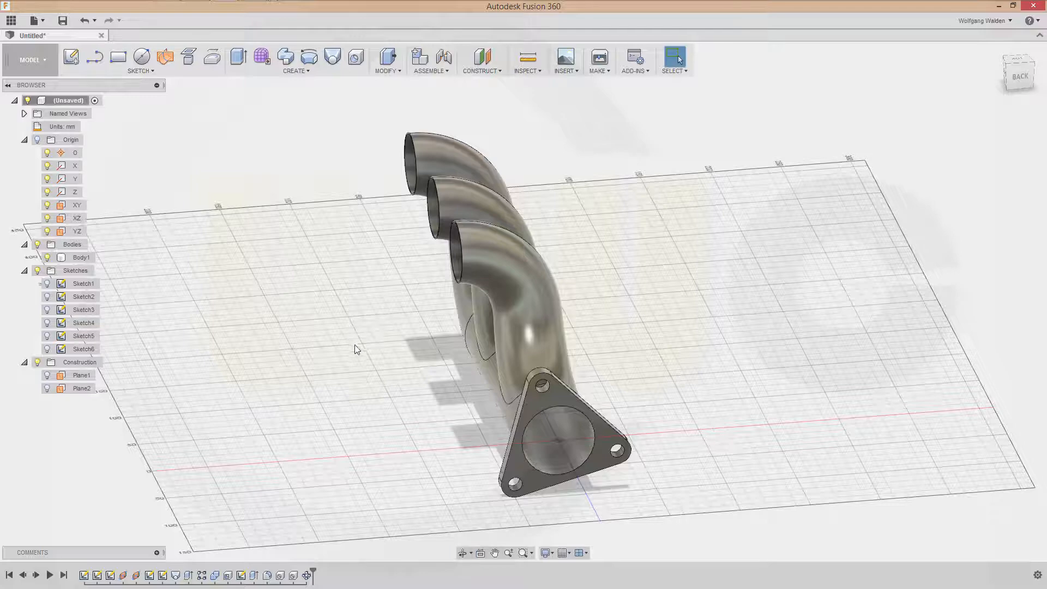
{"action": "scroll", "coordinate": [360, 348], "scroll_direction": "up", "scroll_amount": 3}
{"action": "key", "text": "Escape"}
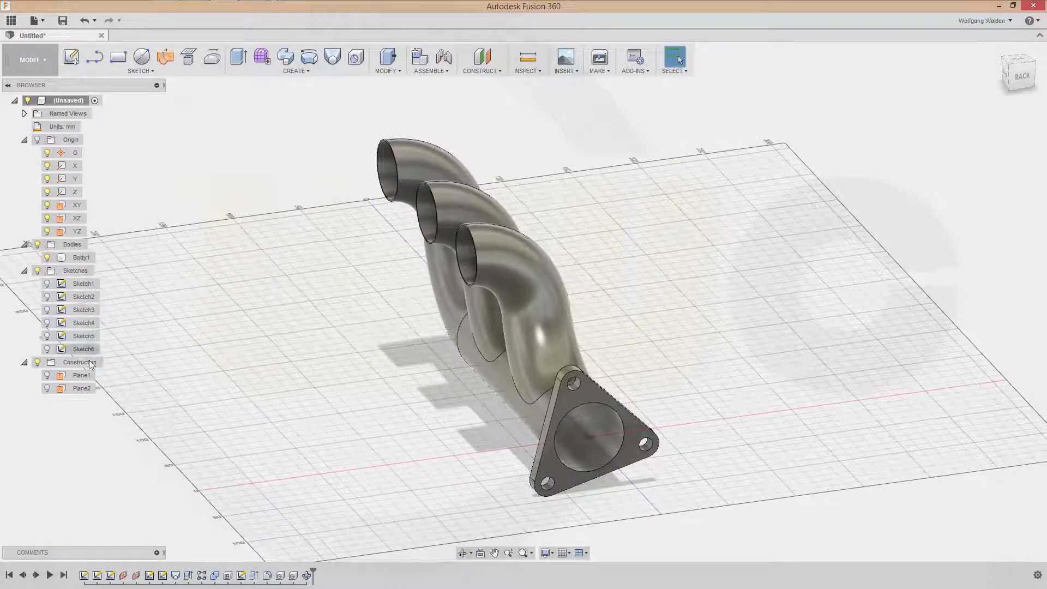
{"action": "left_click", "coordinate": [81, 389]}
{"action": "right_click", "coordinate": [81, 389]}
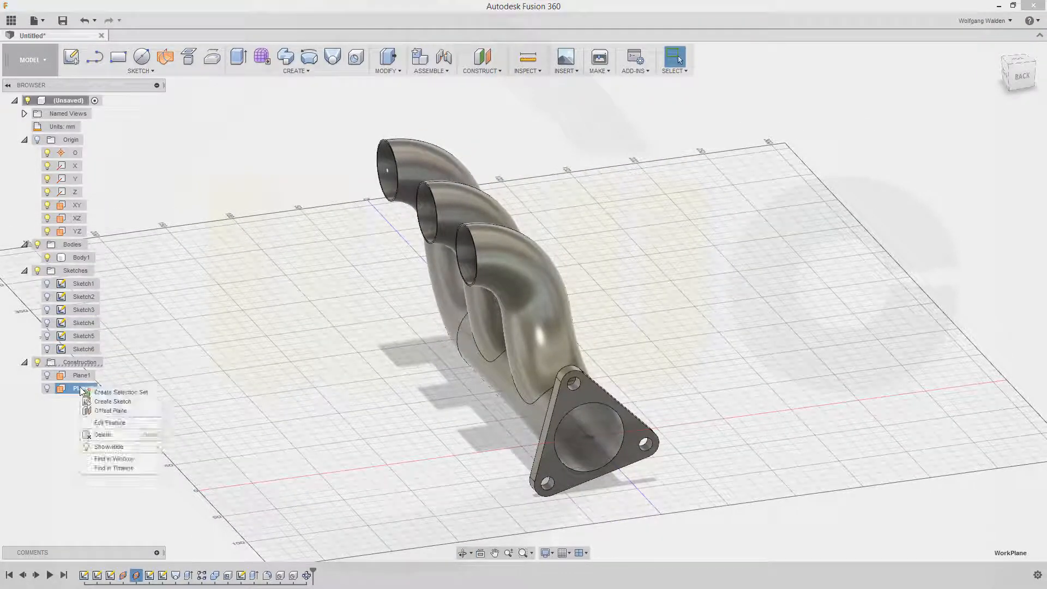
{"action": "left_click", "coordinate": [49, 389]}
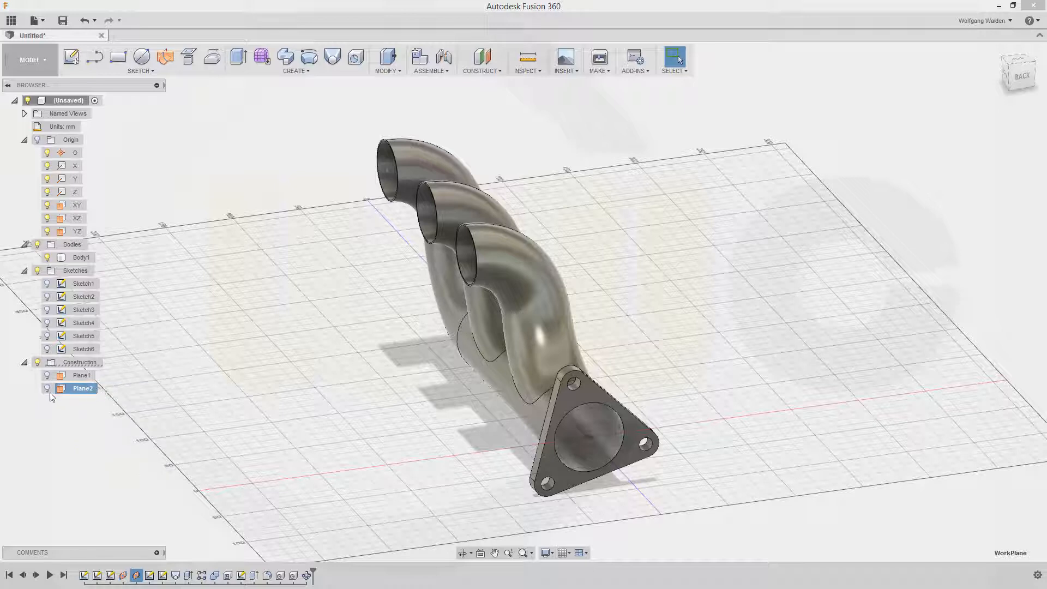
{"action": "middle_click_drag", "start_coordinate": [256, 383], "coordinate": [344, 277], "text": "shift"}
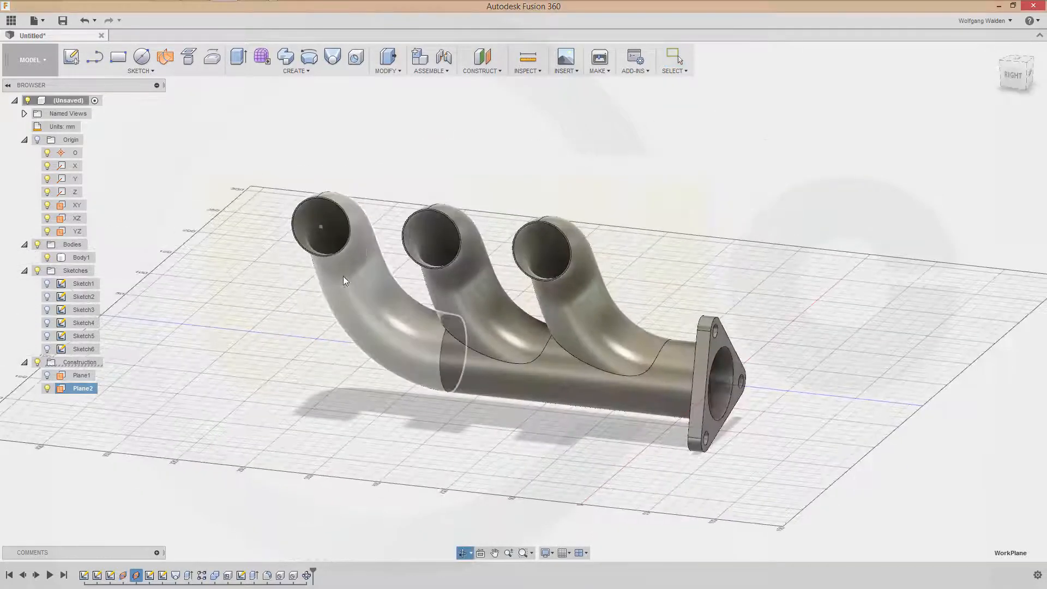
{"action": "scroll", "coordinate": [376, 229], "scroll_direction": "down", "scroll_amount": 2}
{"action": "scroll", "coordinate": [373, 226], "scroll_direction": "up", "scroll_amount": 3}
{"action": "scroll", "coordinate": [316, 229], "scroll_direction": "up", "scroll_amount": 5}
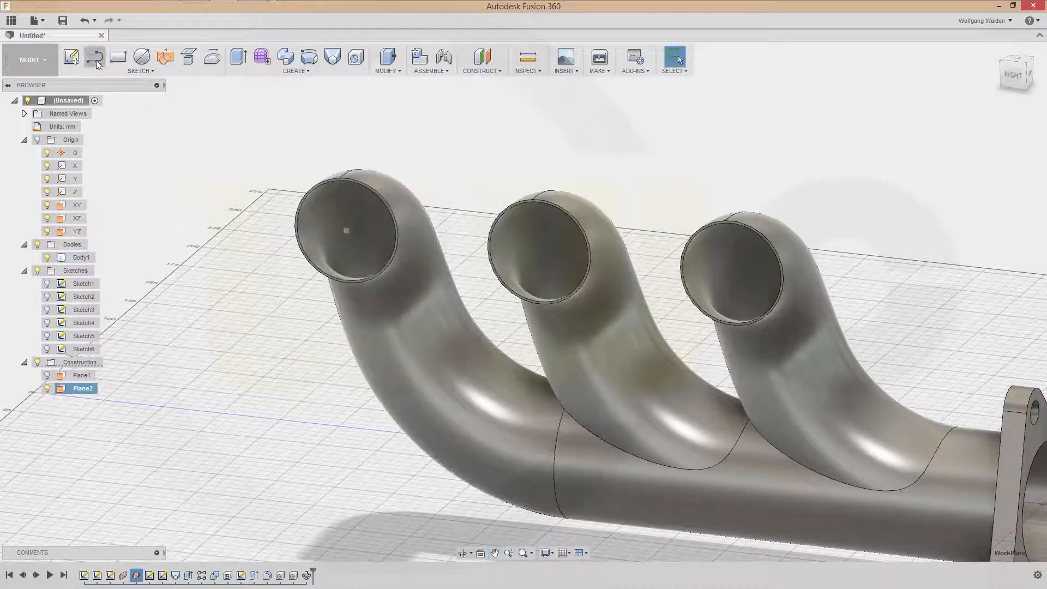
{"action": "left_click", "coordinate": [77, 59]}
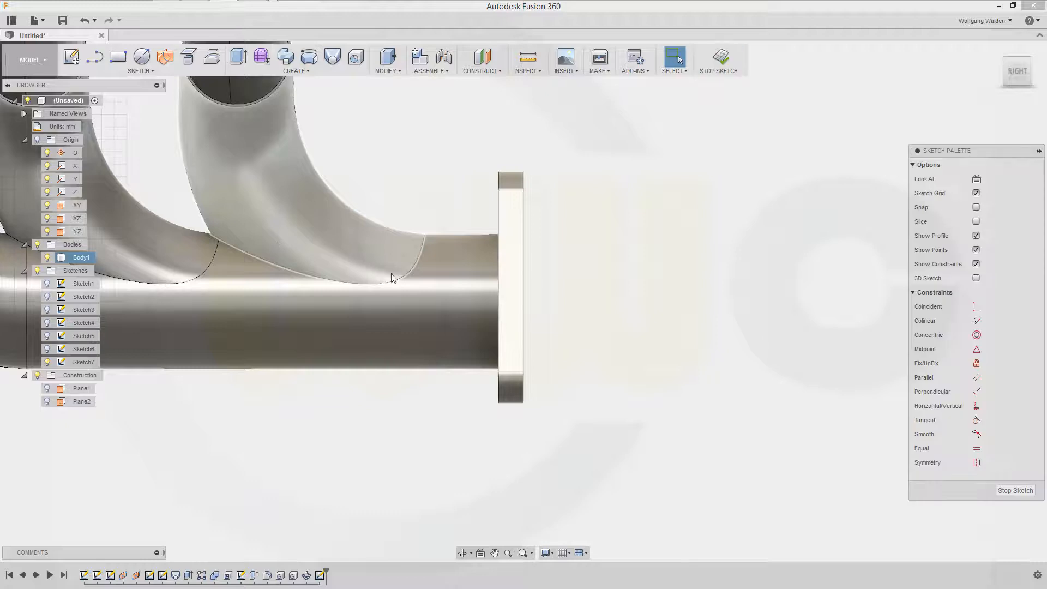
Step: Sketch a closed trapezoid around the three pipe openings, with a horizontal bottom edge about 276 mm long and a shorter top edge
{"action": "mouse_move", "coordinate": [389, 274]}
{"action": "middle_mouse_down"}
{"action": "mouse_move", "coordinate": [547, 360]}
{"action": "mouse_move", "coordinate": [835, 466]}
{"action": "middle_mouse_up"}
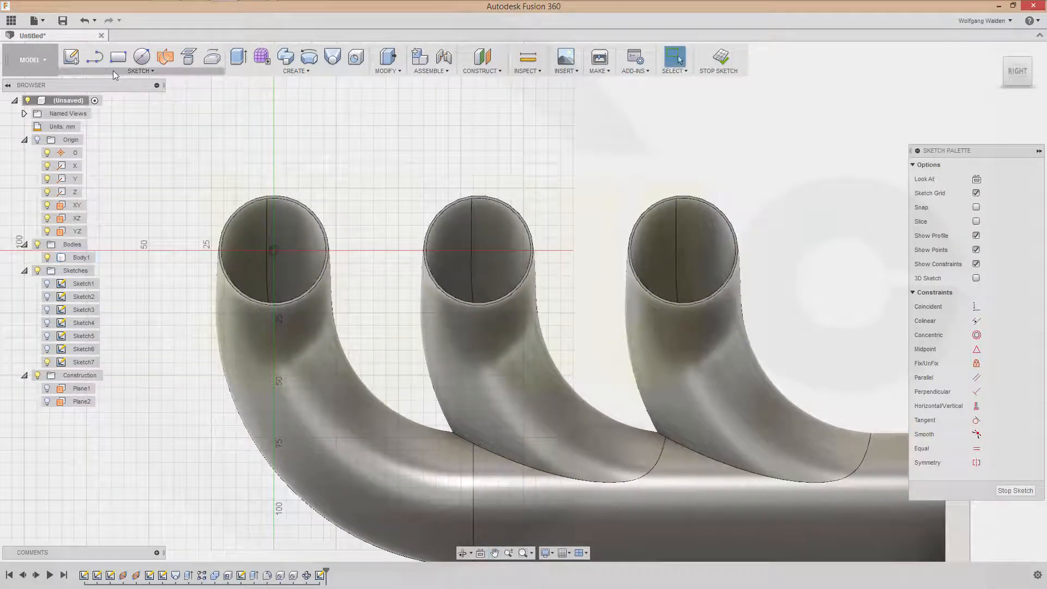
{"action": "left_click", "coordinate": [94, 56]}
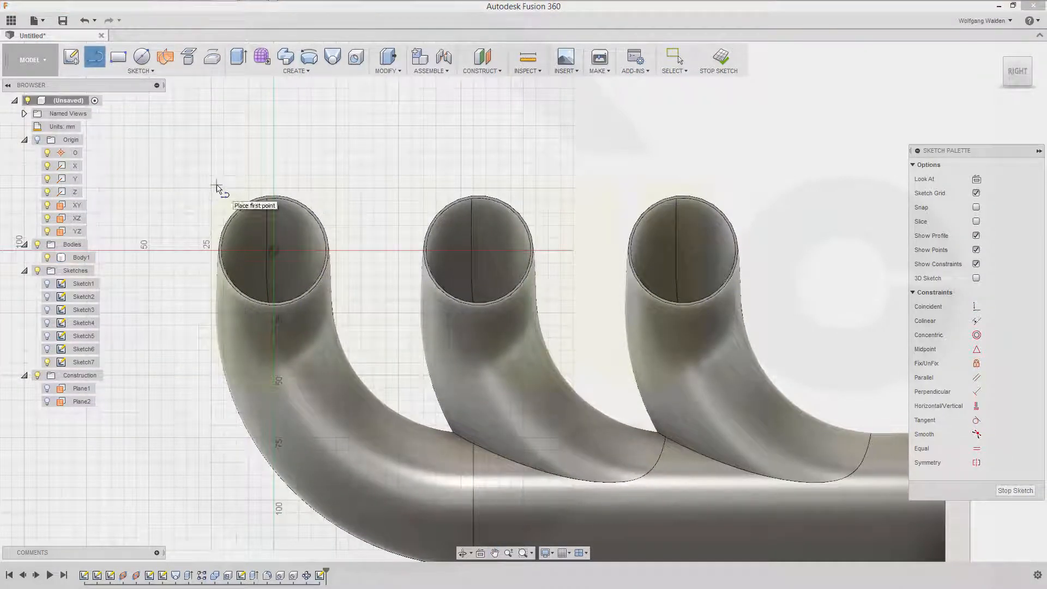
{"action": "left_click", "coordinate": [216, 185]}
{"action": "left_click", "coordinate": [130, 306]}
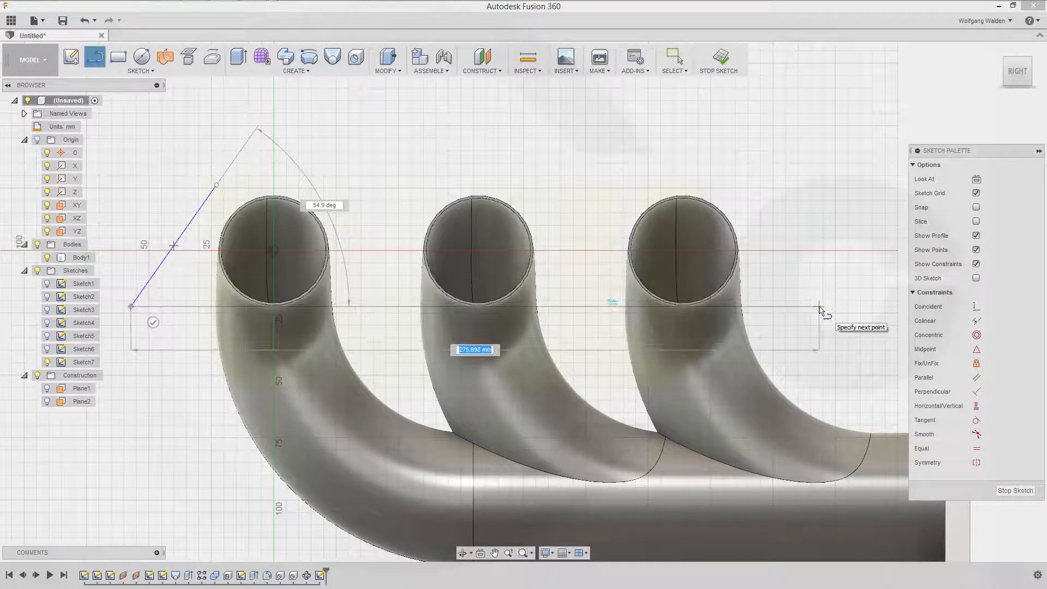
{"action": "left_click", "coordinate": [819, 306]}
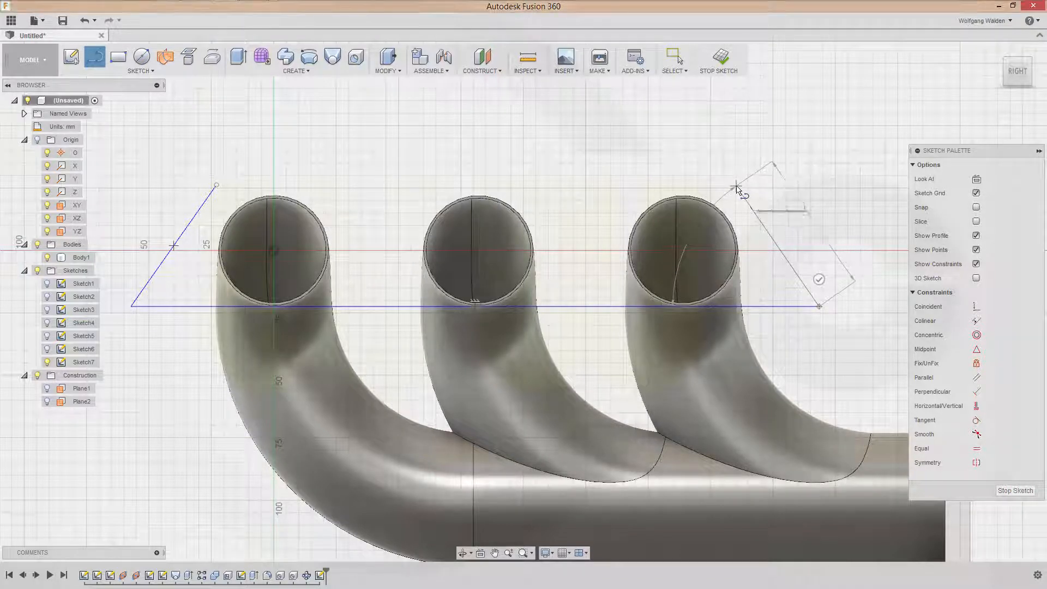
{"action": "left_click", "coordinate": [736, 187]}
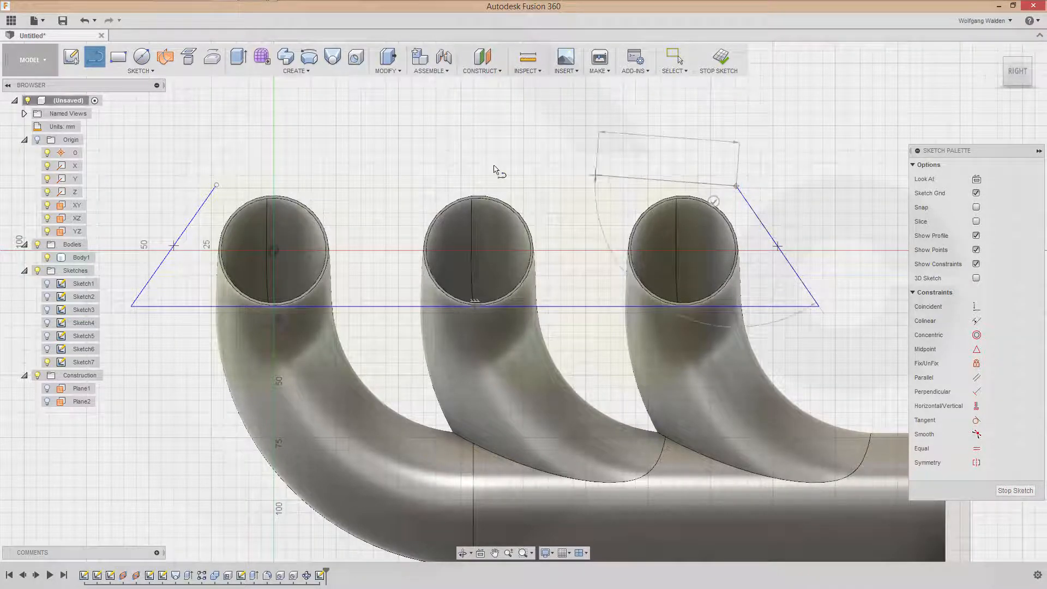
{"action": "left_click", "coordinate": [216, 186]}
{"action": "key", "text": "Escape"}
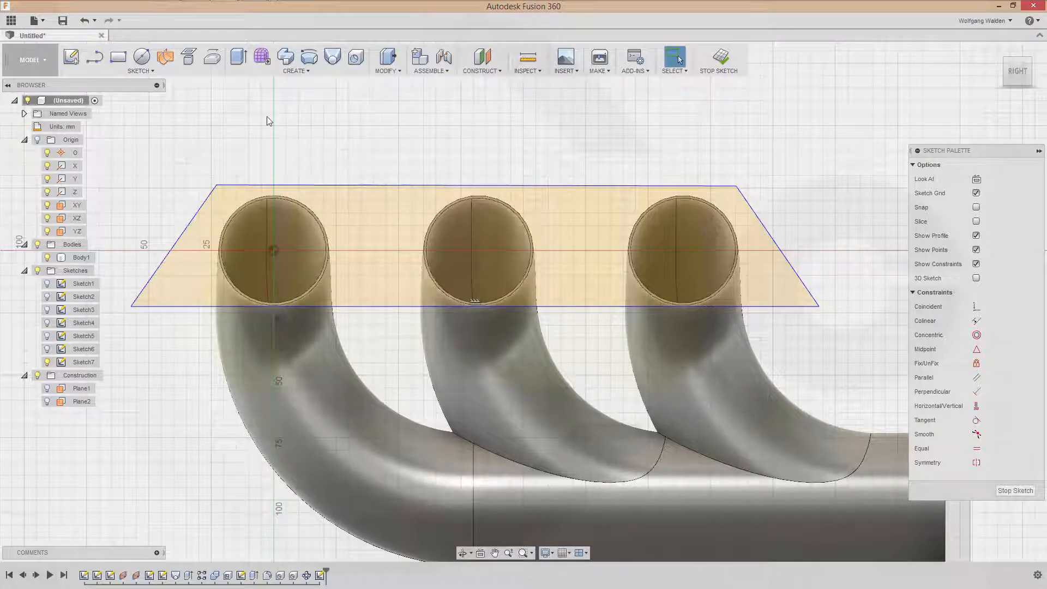
Step: Connect the midpoints of the trapezoid's top and bottom edges with a line and convert it to construction geometry
{"action": "left_click", "coordinate": [96, 58]}
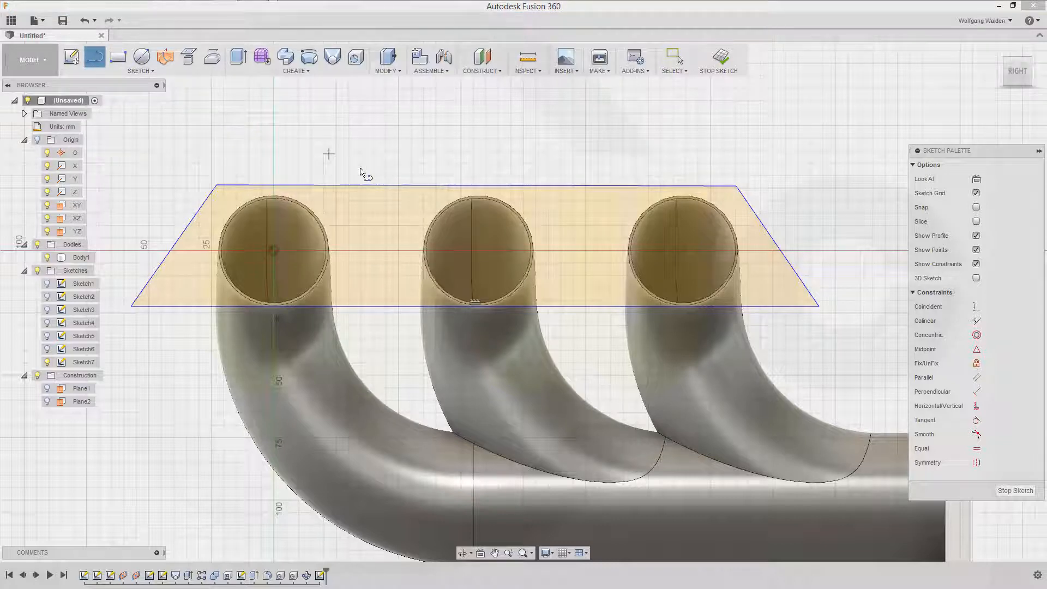
{"action": "left_click", "coordinate": [476, 186]}
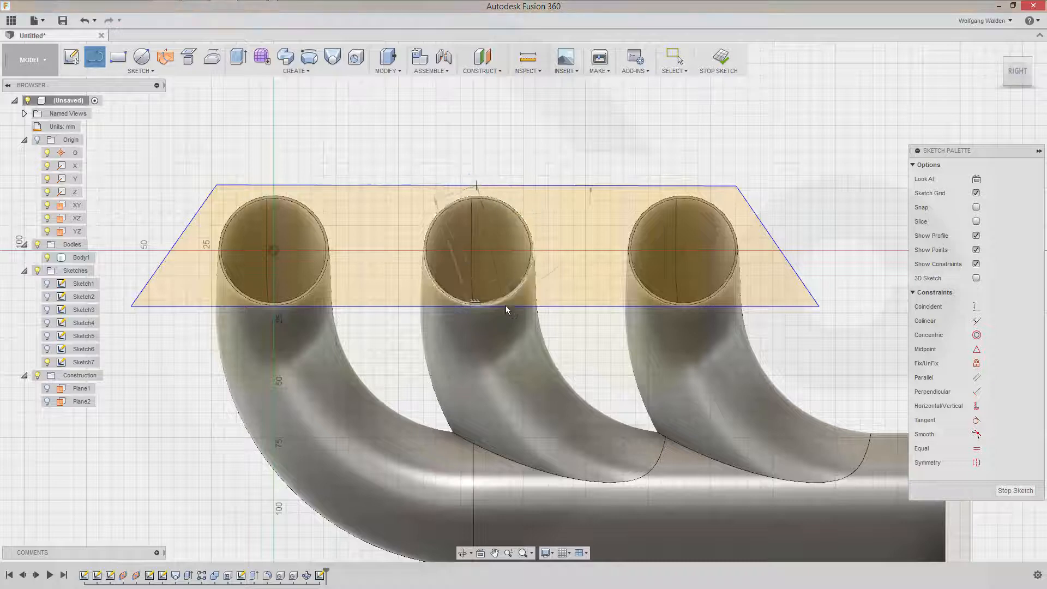
{"action": "left_click", "coordinate": [473, 306]}
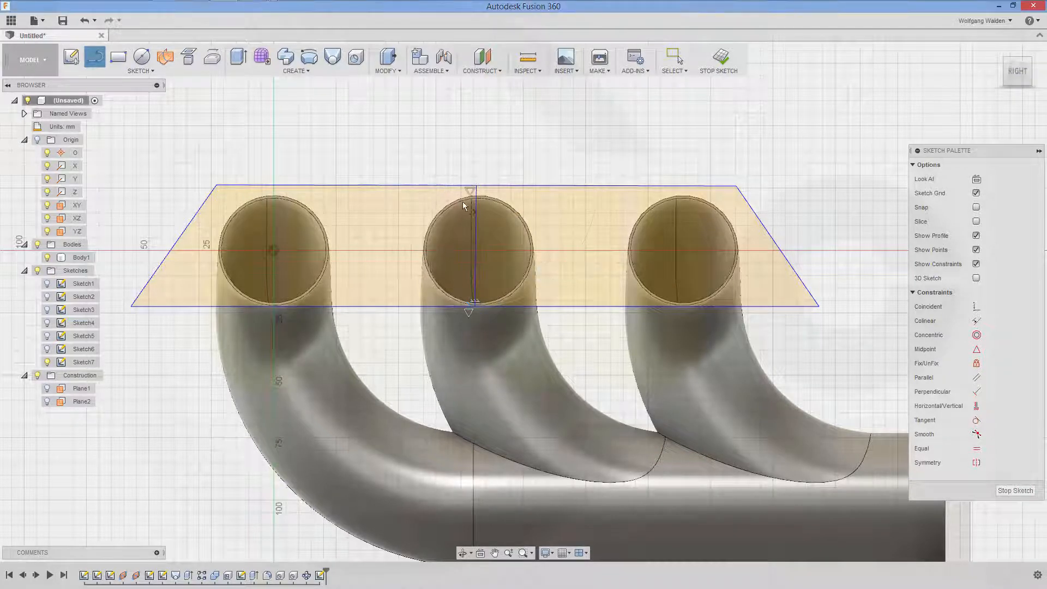
{"action": "key", "text": "Escape"}
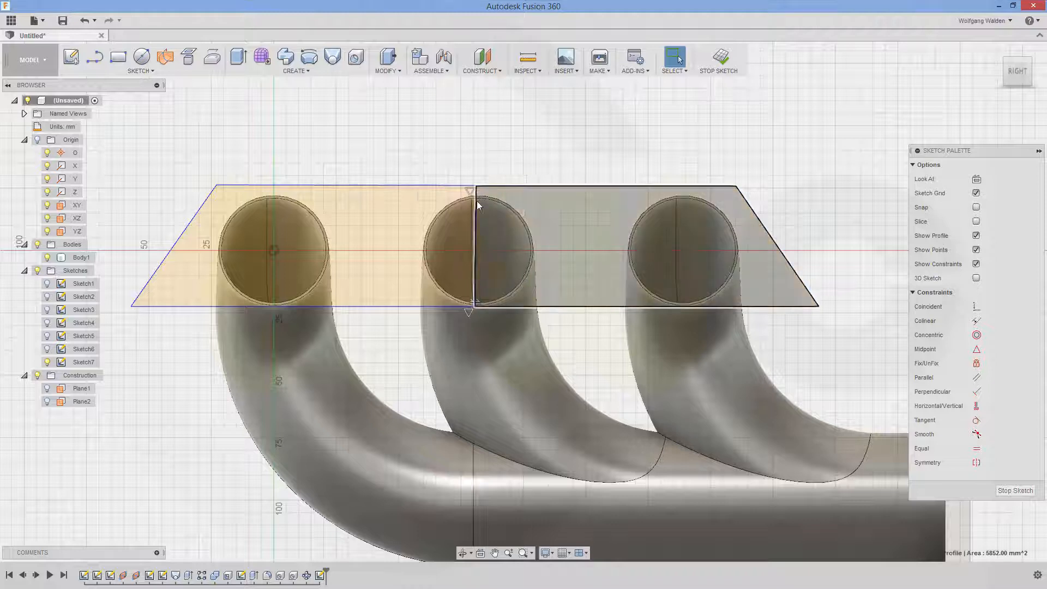
{"action": "right_click", "coordinate": [477, 195]}
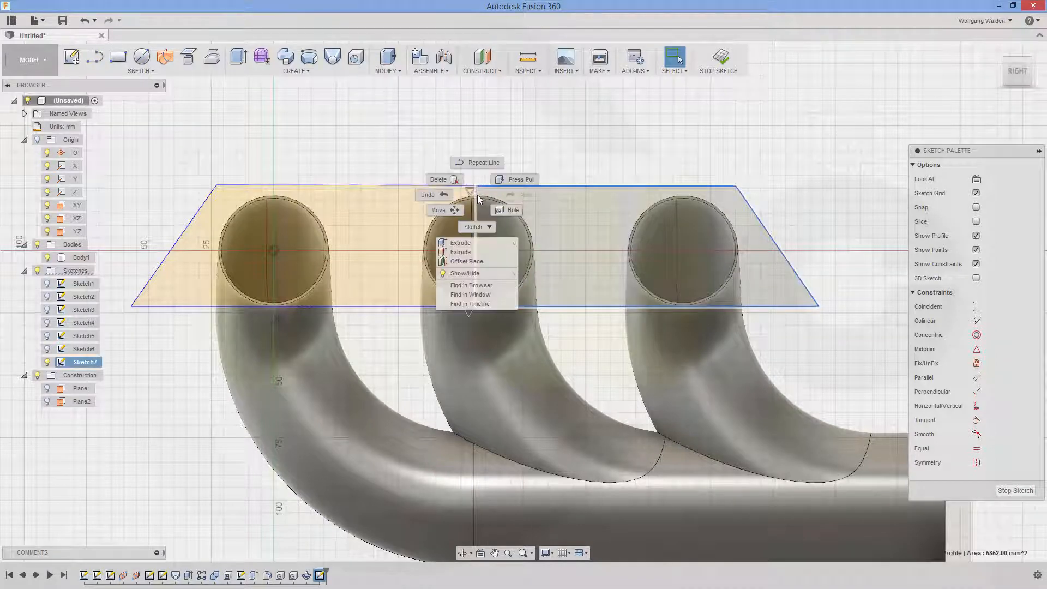
{"action": "left_click", "coordinate": [522, 128]}
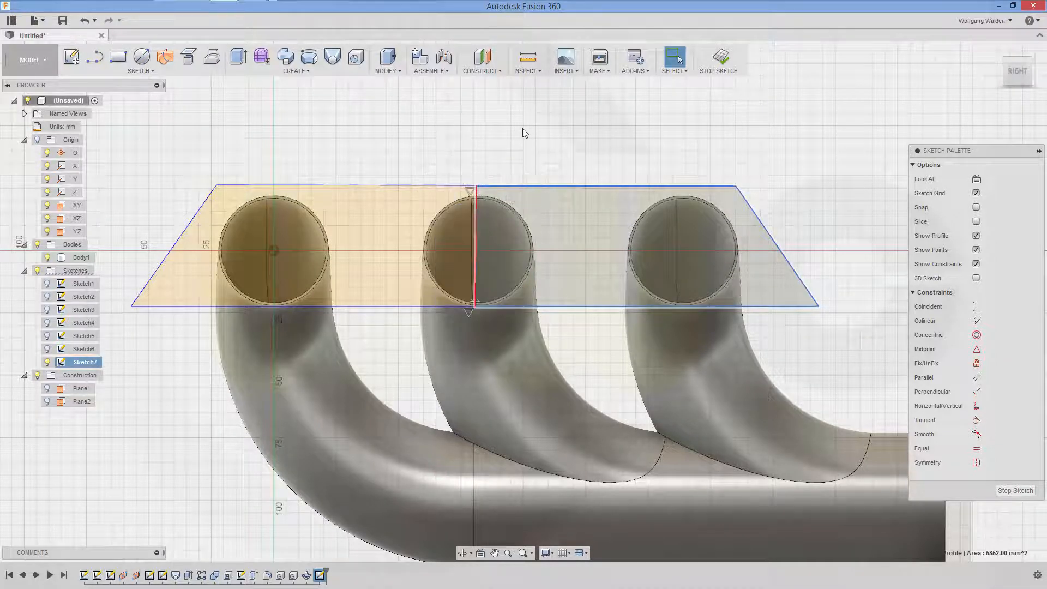
{"action": "right_click", "coordinate": [476, 201]}
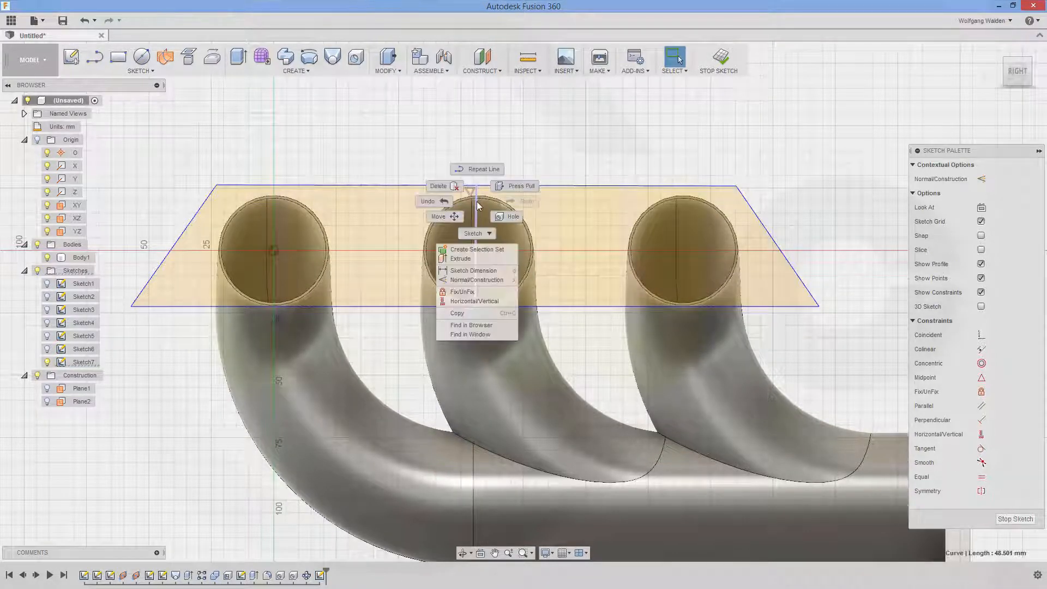
{"action": "left_click", "coordinate": [477, 280]}
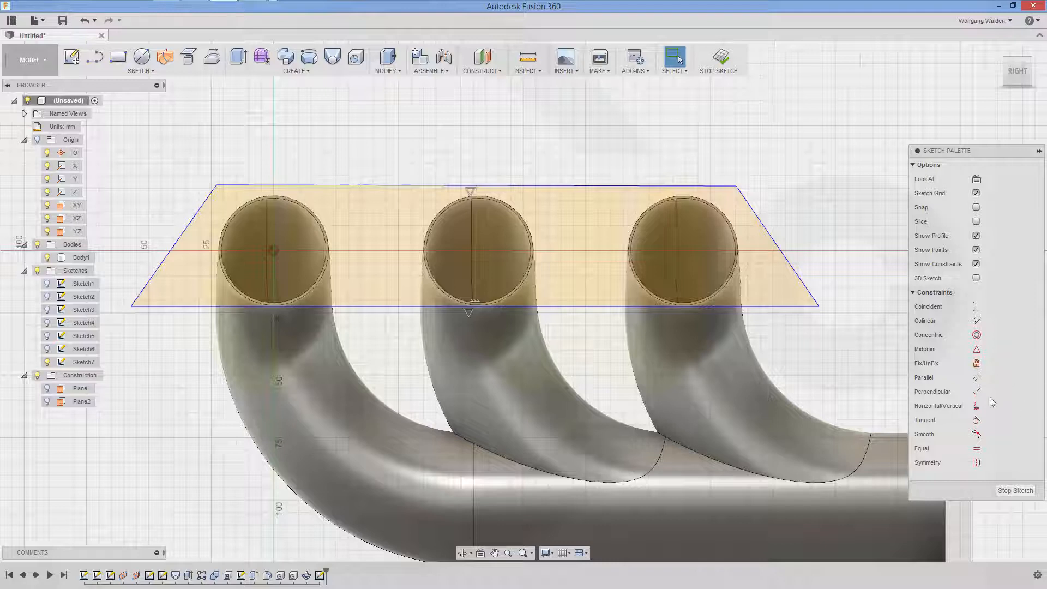
Step: Constrain the trapezoid's construction centre line to be vertical and its top edge to be horizontal
{"action": "left_click", "coordinate": [977, 407]}
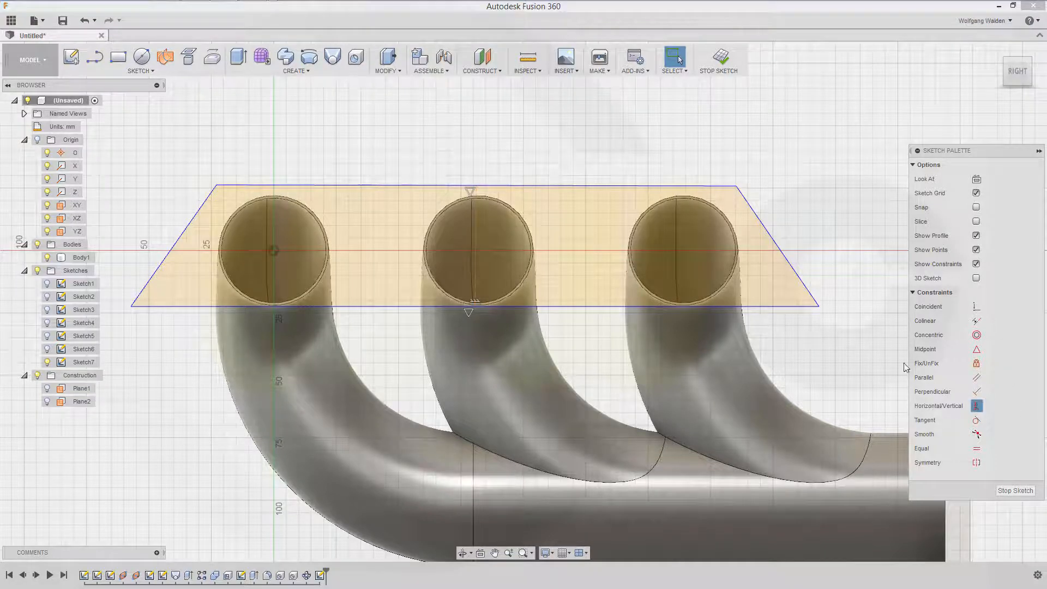
{"action": "left_click", "coordinate": [476, 231]}
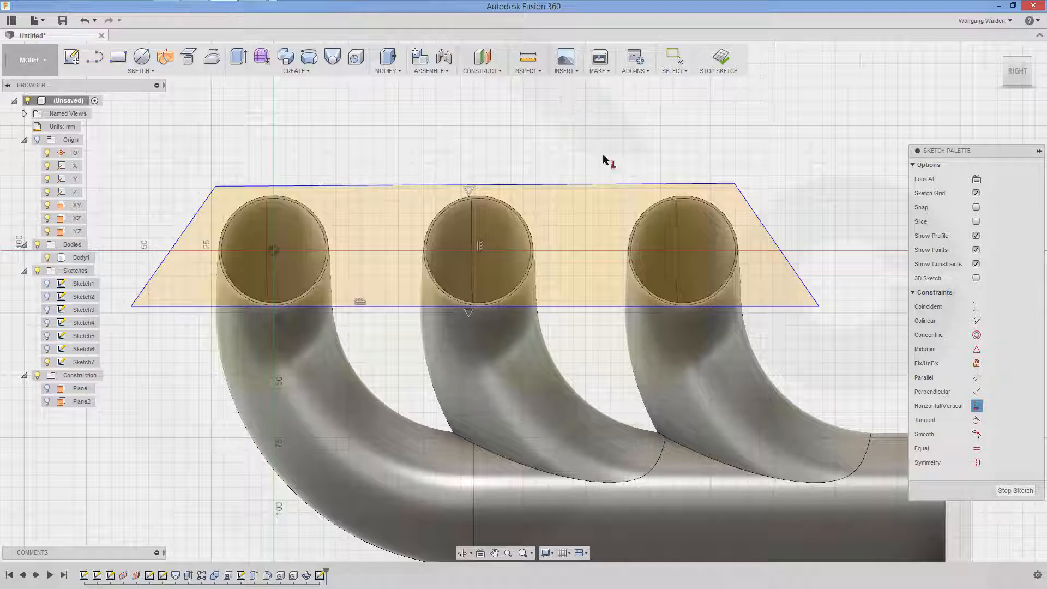
{"action": "left_click", "coordinate": [590, 308]}
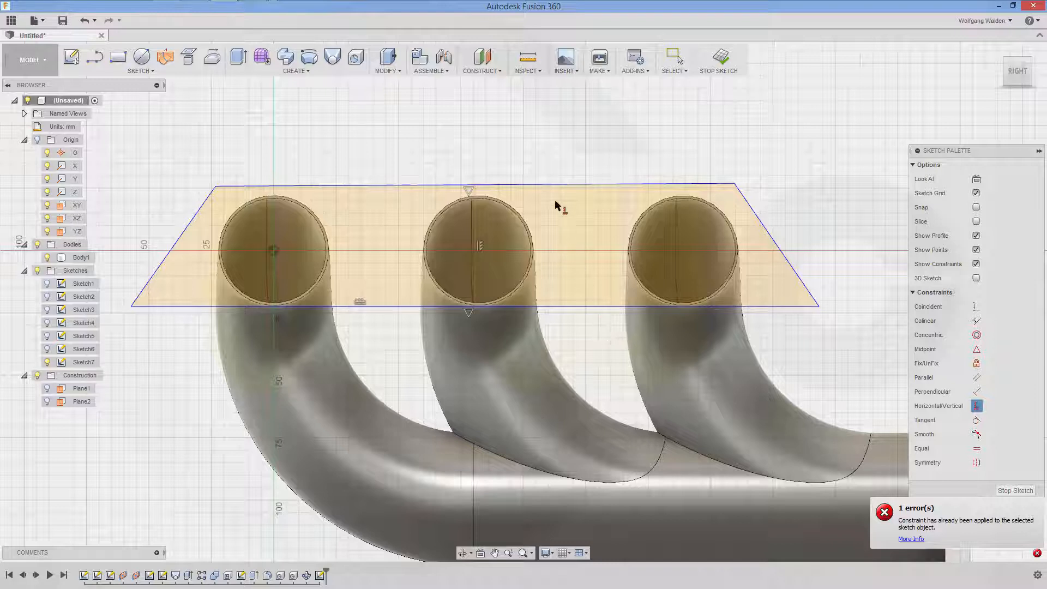
{"action": "left_click", "coordinate": [547, 185]}
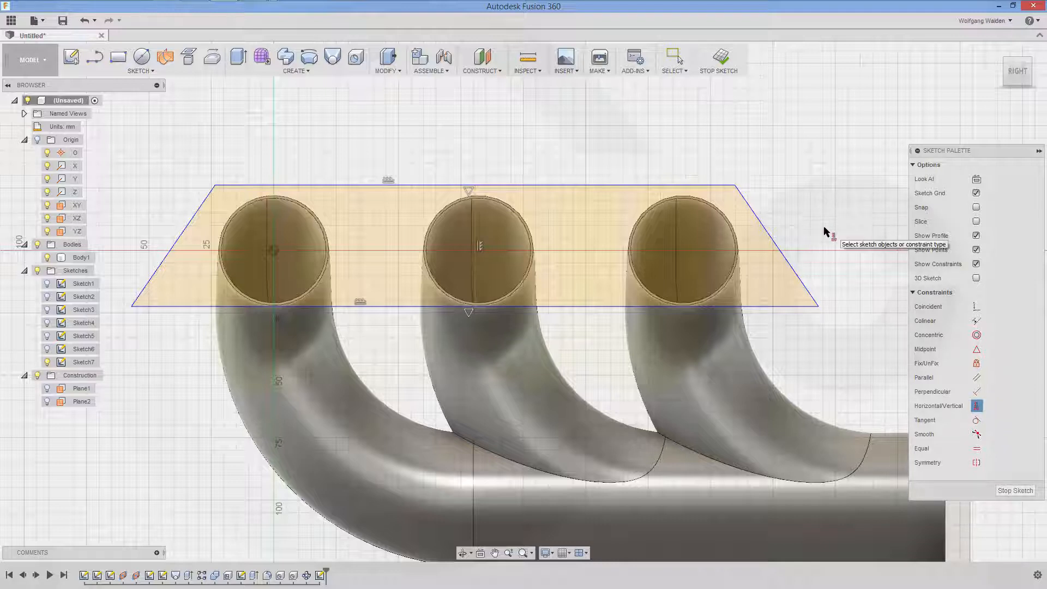
Step: Make the trapezoid's two slanted sides symmetric about the construction centre line and pull its lower corner slightly inward
{"action": "left_click", "coordinate": [976, 462]}
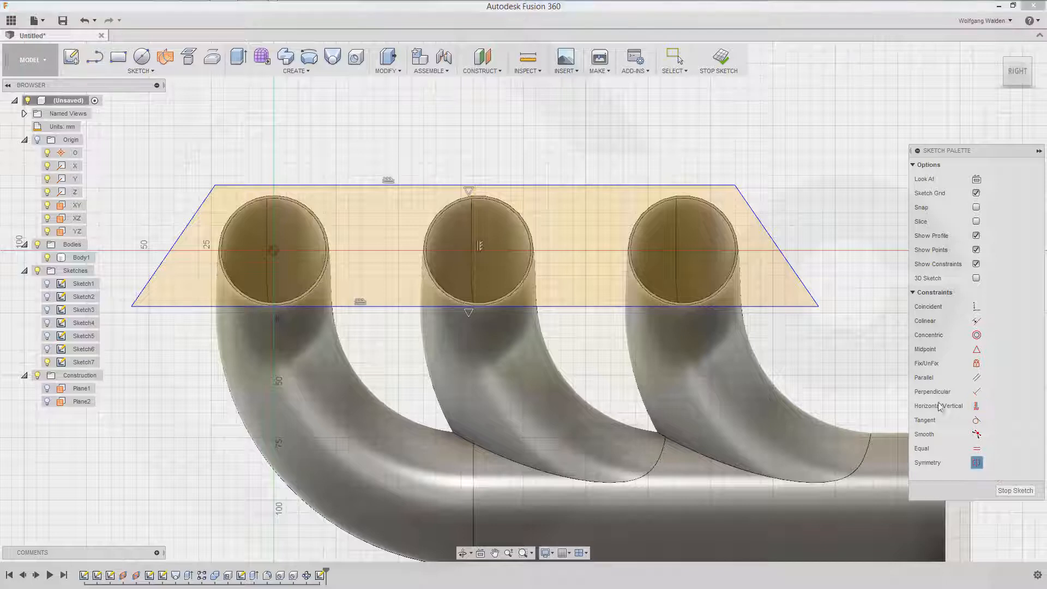
{"action": "left_click", "coordinate": [783, 255]}
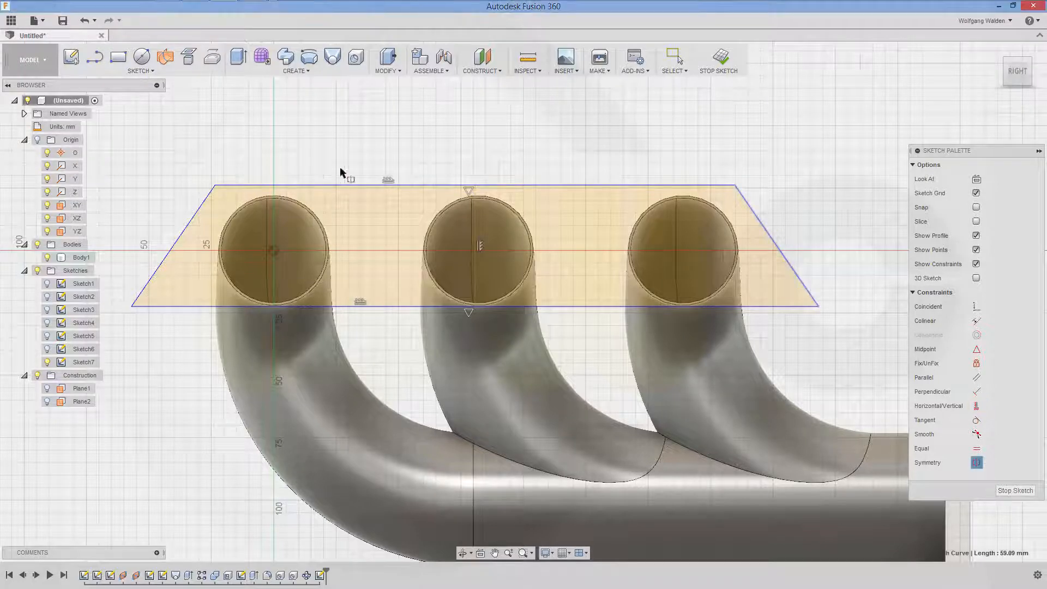
{"action": "left_click", "coordinate": [198, 214]}
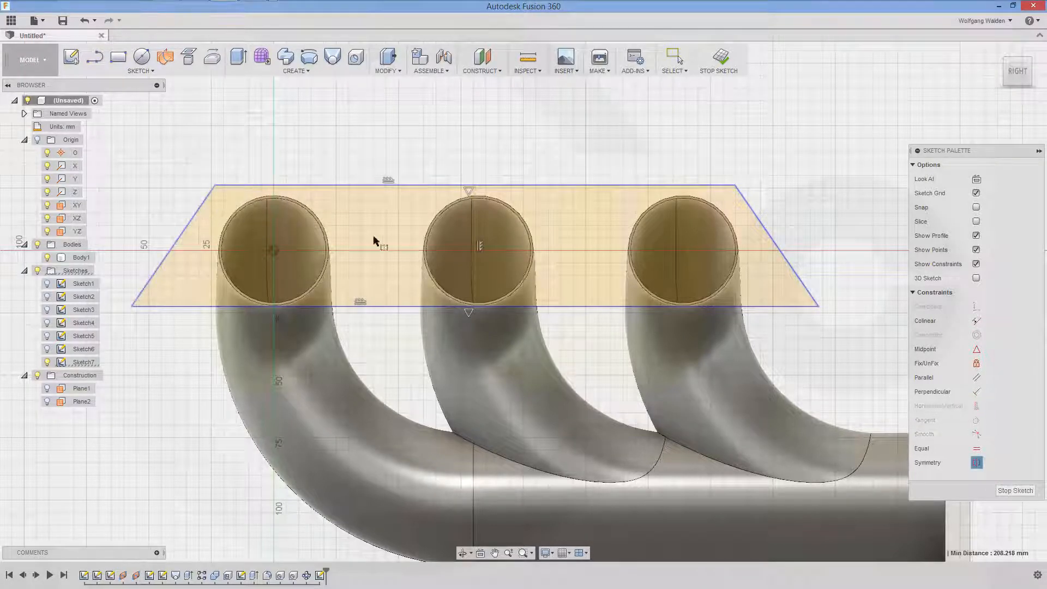
{"action": "left_click", "coordinate": [474, 223]}
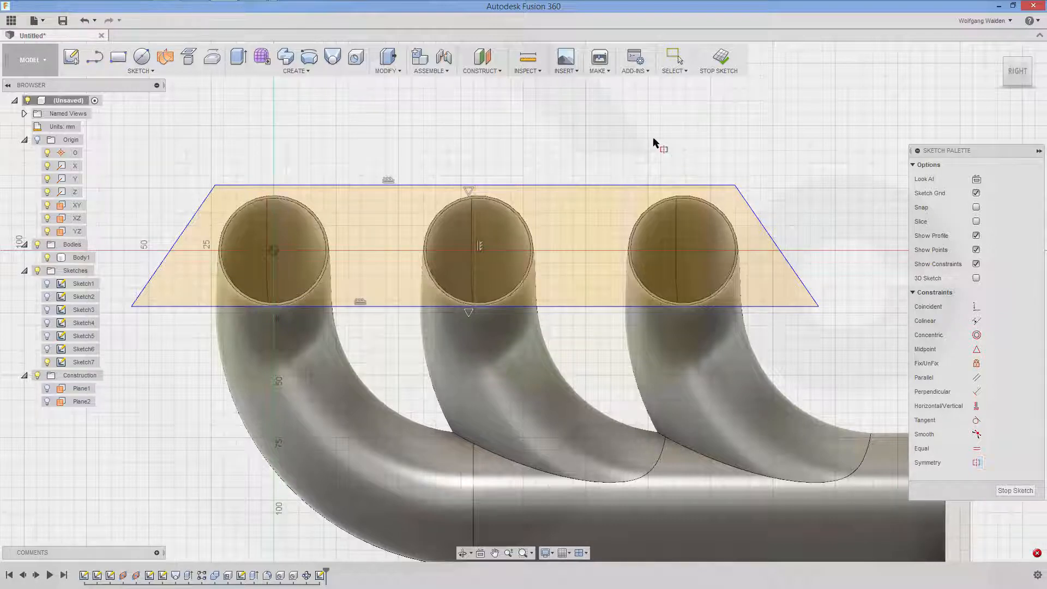
{"action": "key", "text": "Escape"}
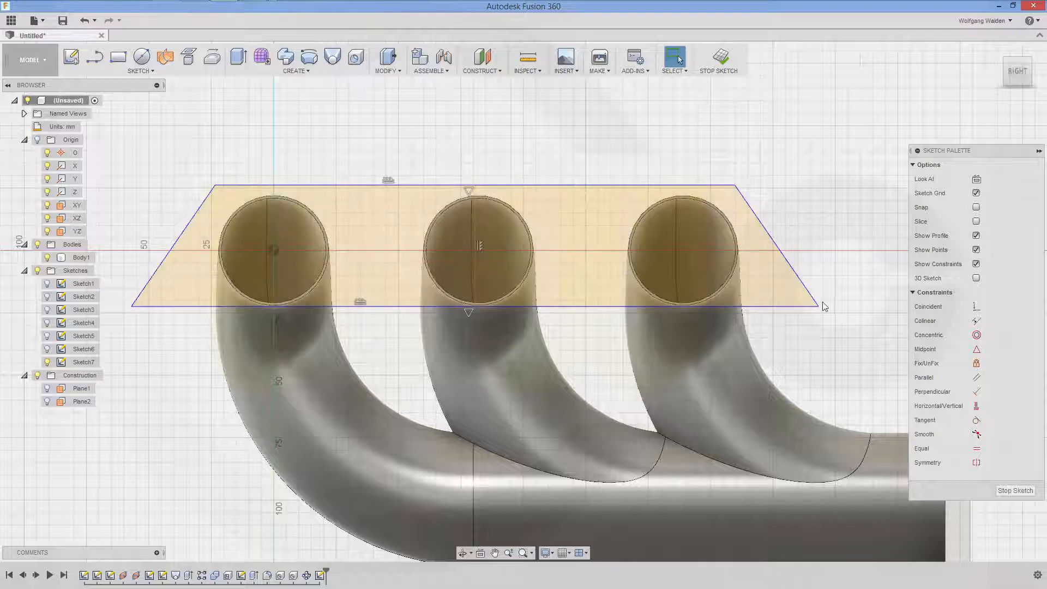
{"action": "mouse_move", "coordinate": [821, 309]}
{"action": "left_mouse_down"}
{"action": "mouse_move", "coordinate": [839, 309]}
{"action": "mouse_move", "coordinate": [778, 309]}
{"action": "mouse_move", "coordinate": [833, 299]}
{"action": "mouse_move", "coordinate": [817, 285]}
{"action": "mouse_move", "coordinate": [746, 301]}
{"action": "mouse_move", "coordinate": [805, 306]}
{"action": "left_mouse_up"}
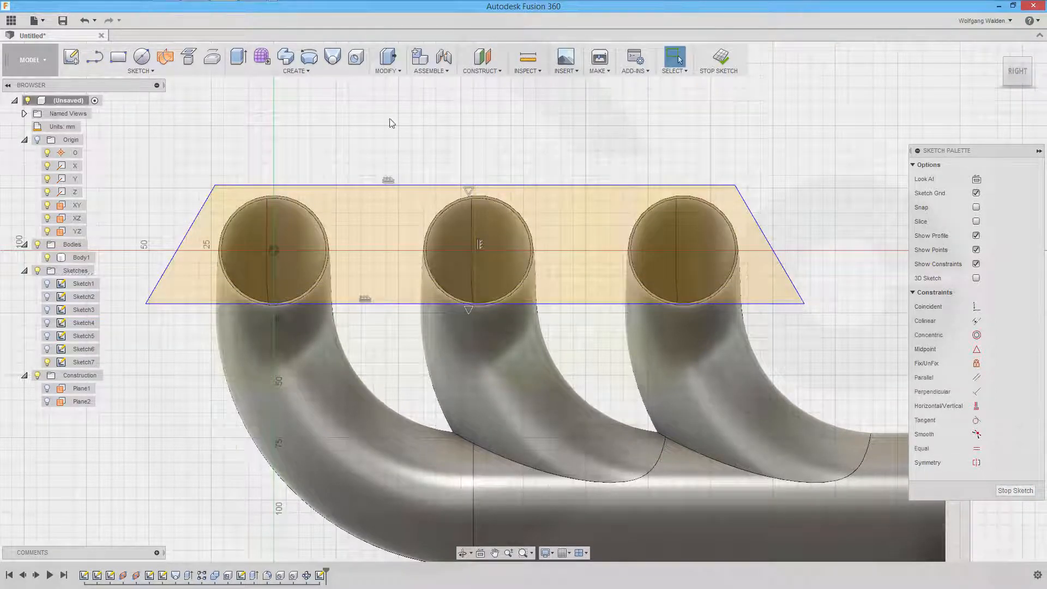
Step: Dimension the distance between the trapezoid's top and bottom edges as 64.5 mm
{"action": "left_click", "coordinate": [569, 187]}
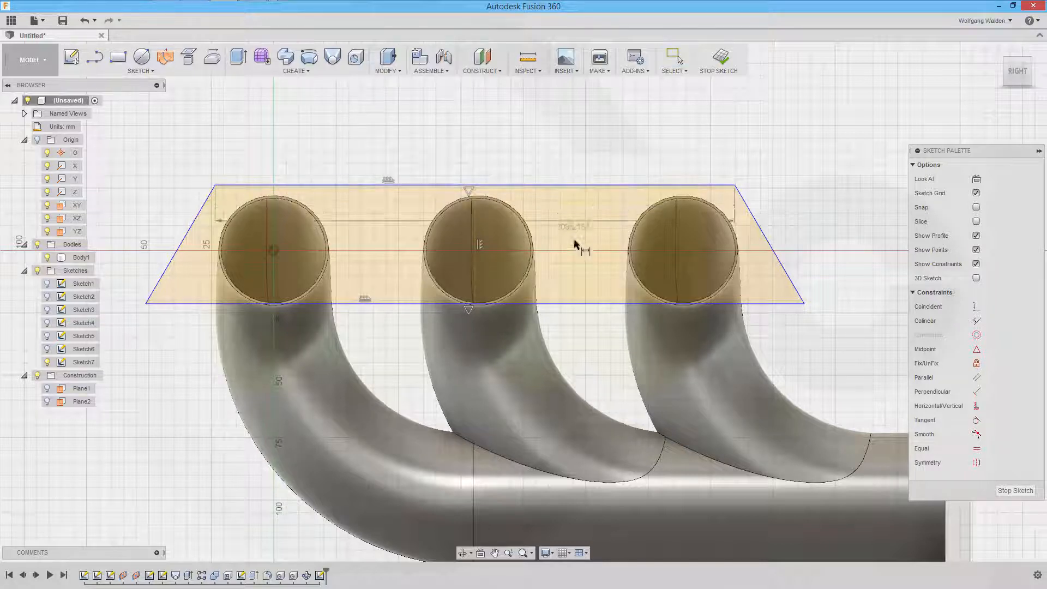
{"action": "key", "text": "Escape"}
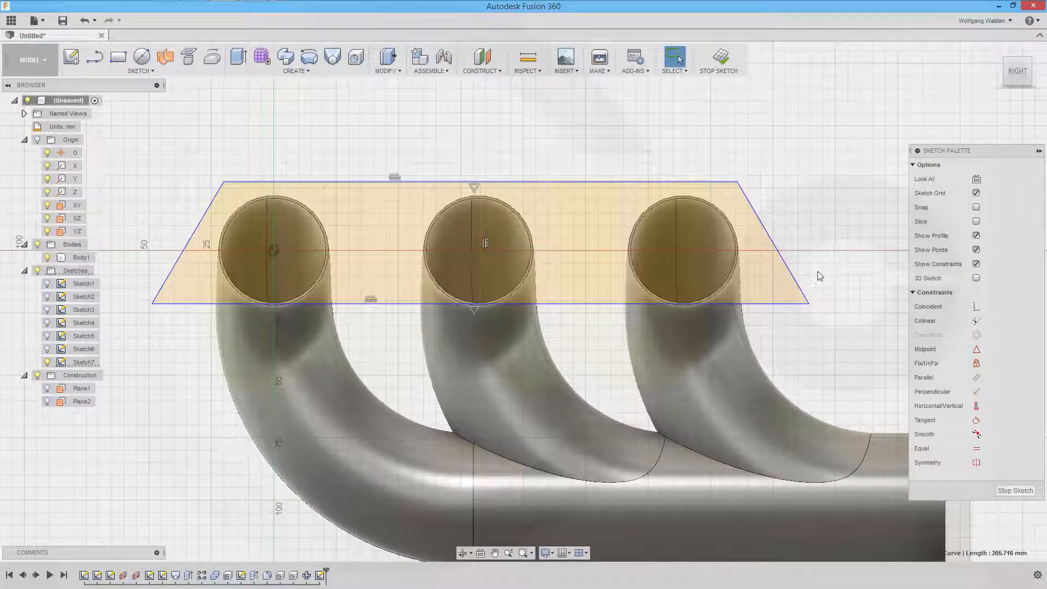
{"action": "key", "text": "d"}
{"action": "left_click", "coordinate": [594, 303]}
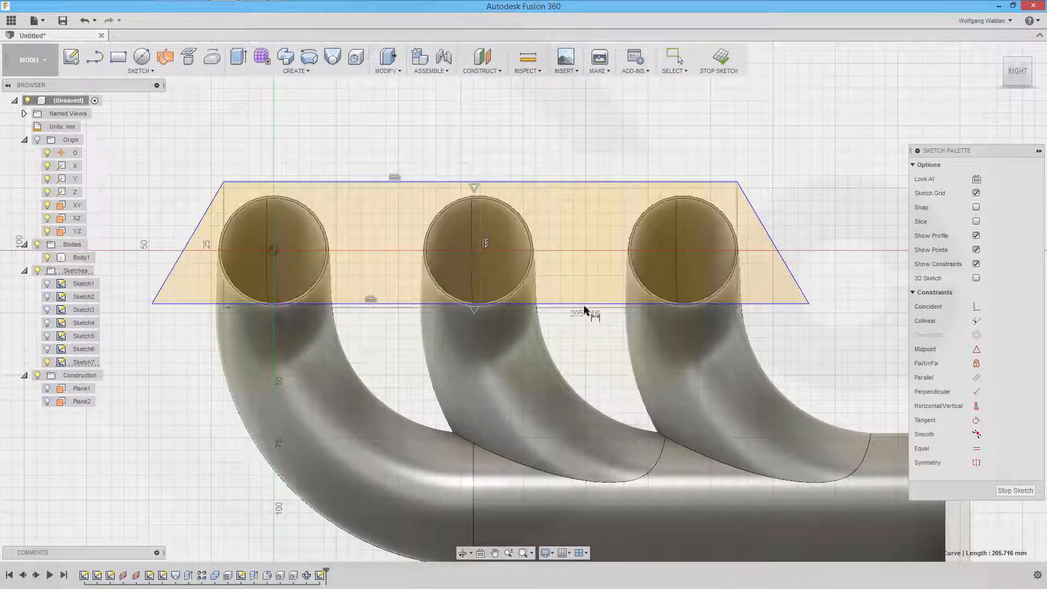
{"action": "left_click", "coordinate": [583, 305]}
{"action": "left_click", "coordinate": [836, 264]}
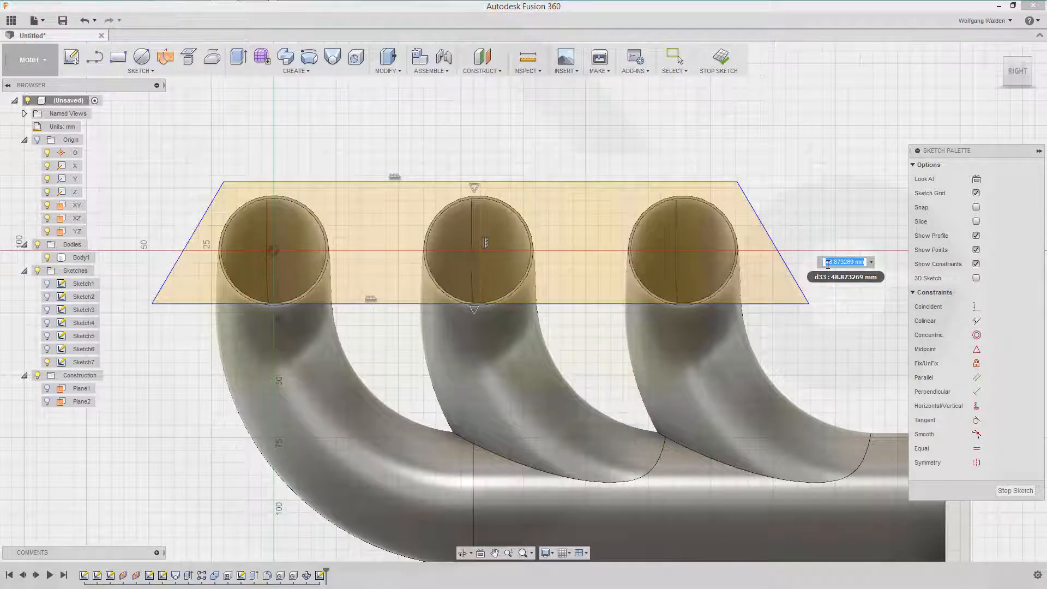
{"action": "type", "text": "64.5"}
{"action": "key", "text": "Return"}
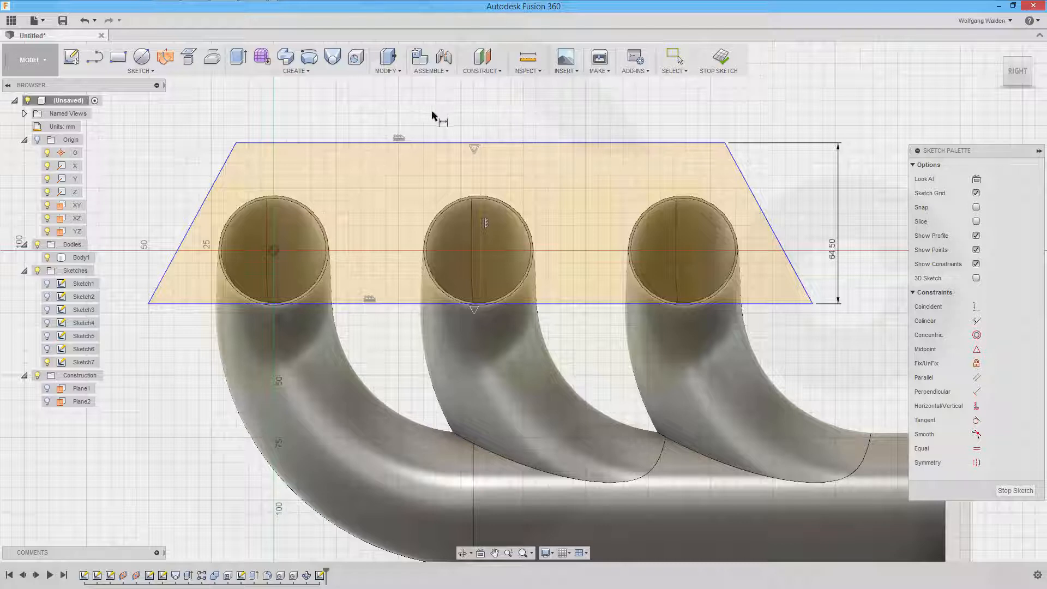
Step: Include the circular edges of the three pipe openings in the sketch with Include 3D Geometry
{"action": "left_click", "coordinate": [155, 72]}
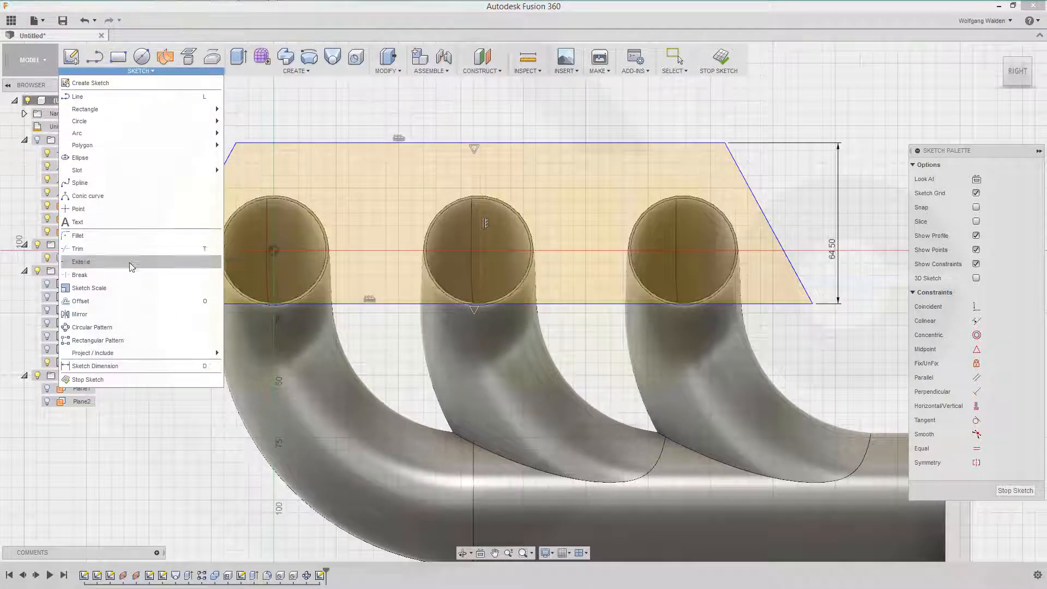
{"action": "mouse_move", "coordinate": [162, 355]}
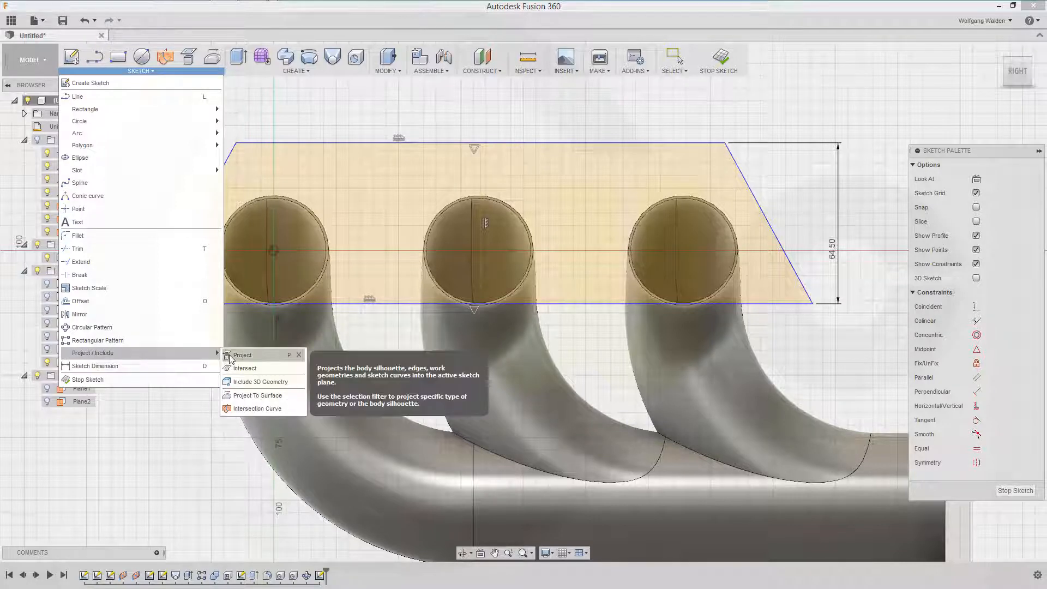
{"action": "left_click", "coordinate": [240, 383]}
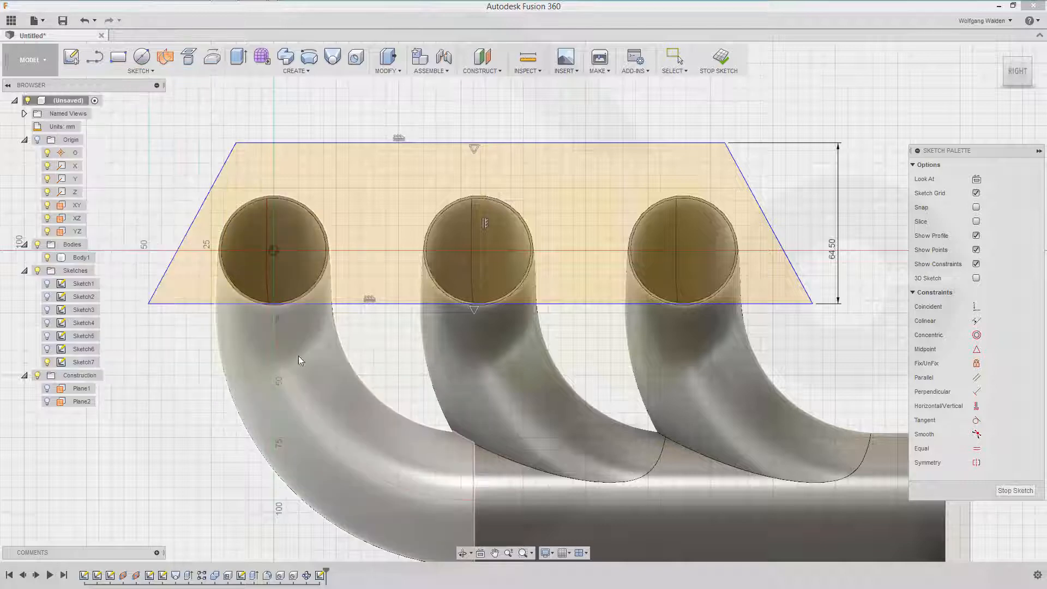
{"action": "left_click", "coordinate": [326, 246]}
{"action": "scroll", "coordinate": [371, 192], "scroll_direction": "down", "scroll_amount": 2}
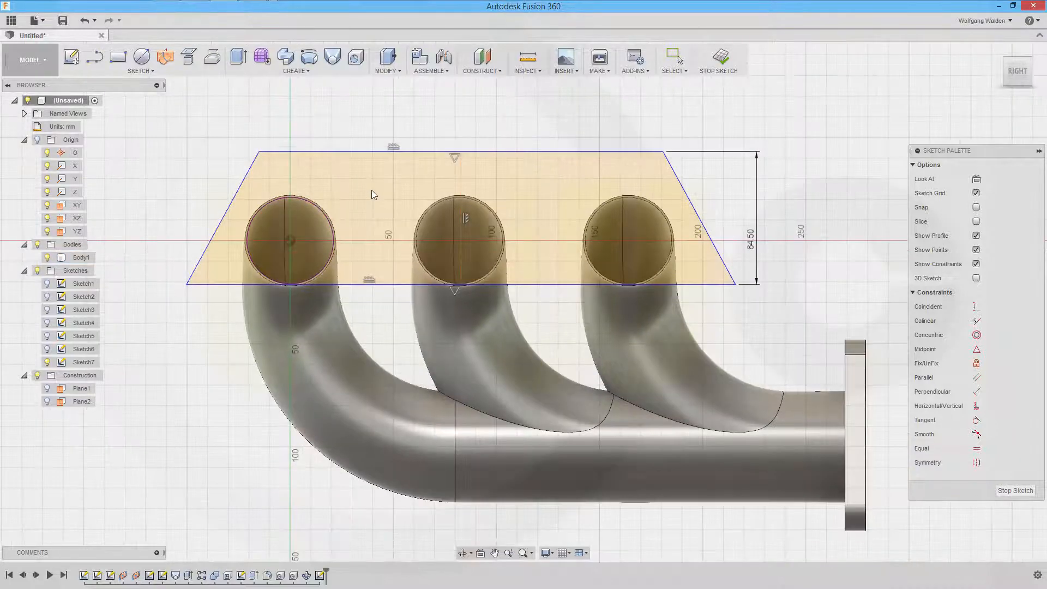
{"action": "scroll", "coordinate": [371, 190], "scroll_direction": "up", "scroll_amount": 2}
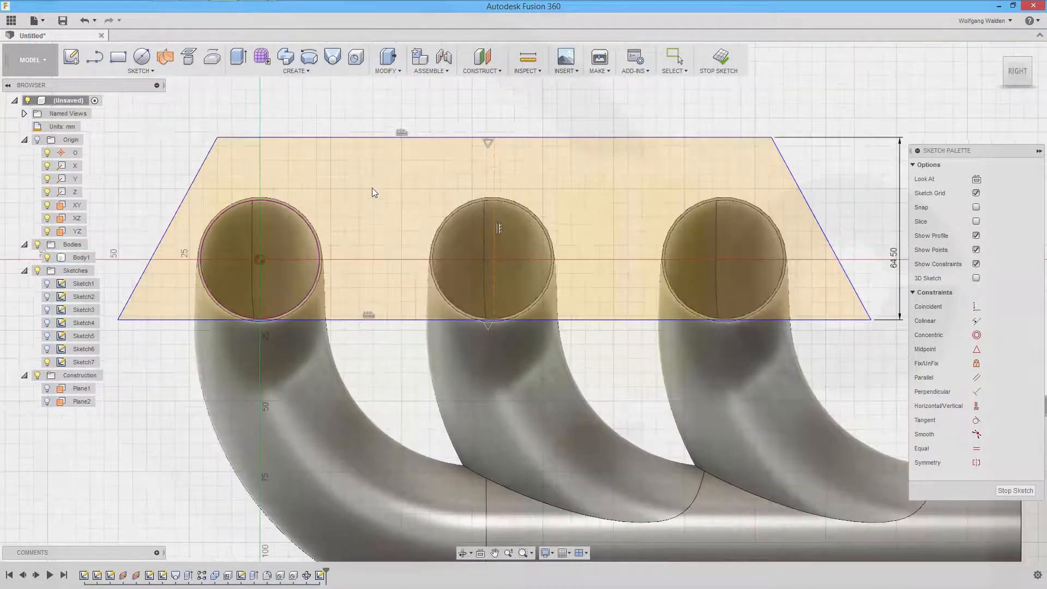
{"action": "left_click", "coordinate": [437, 244]}
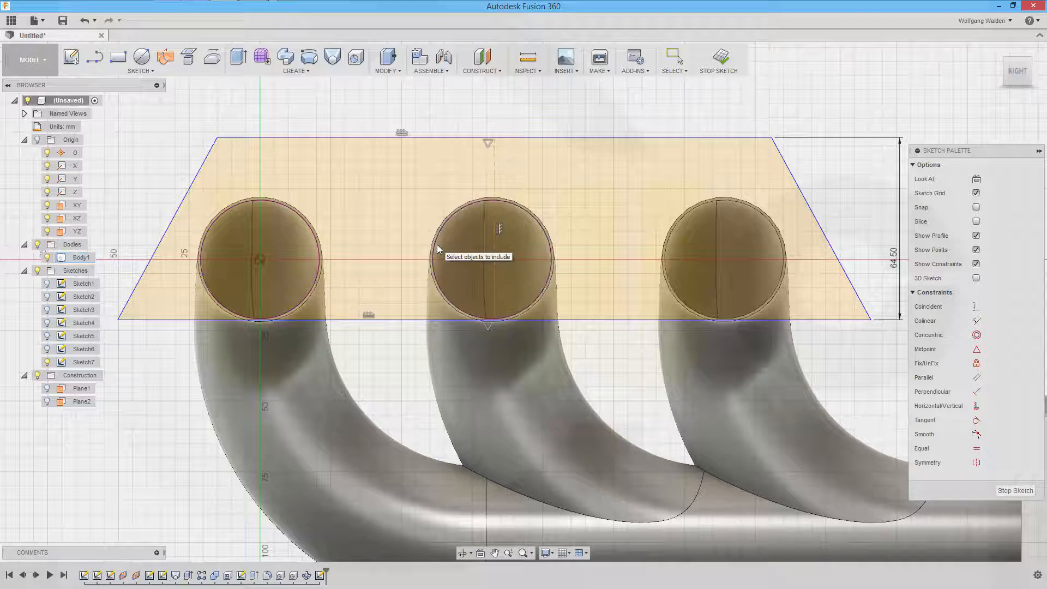
{"action": "left_click", "coordinate": [677, 228]}
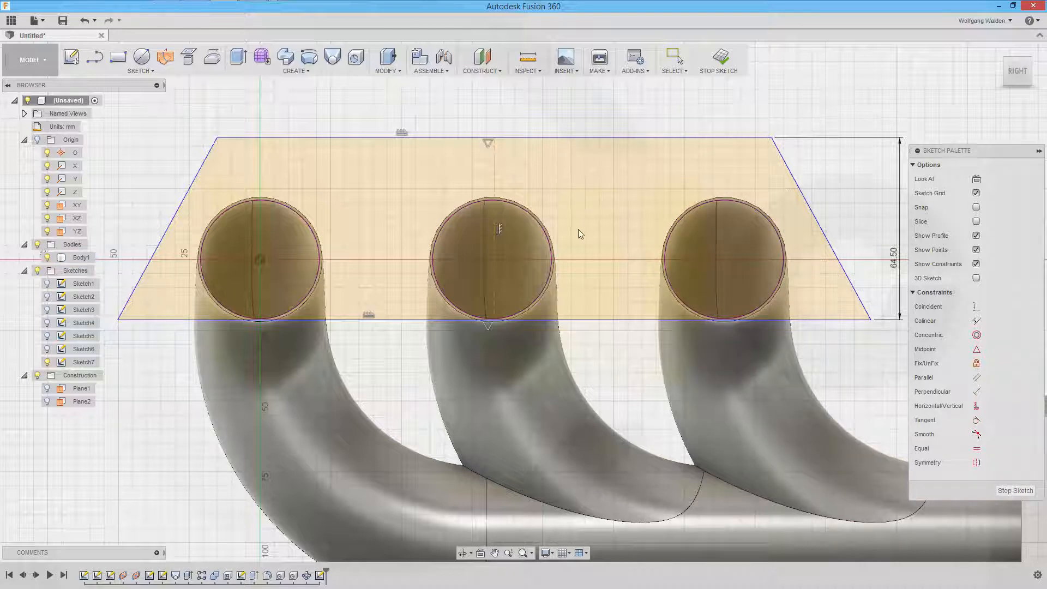
Step: Dimension the vertical distance from the first pipe opening's centre to the trapezoid's top edge as 64.5/2 mm
{"action": "scroll", "coordinate": [619, 267], "scroll_direction": "down", "scroll_amount": 4}
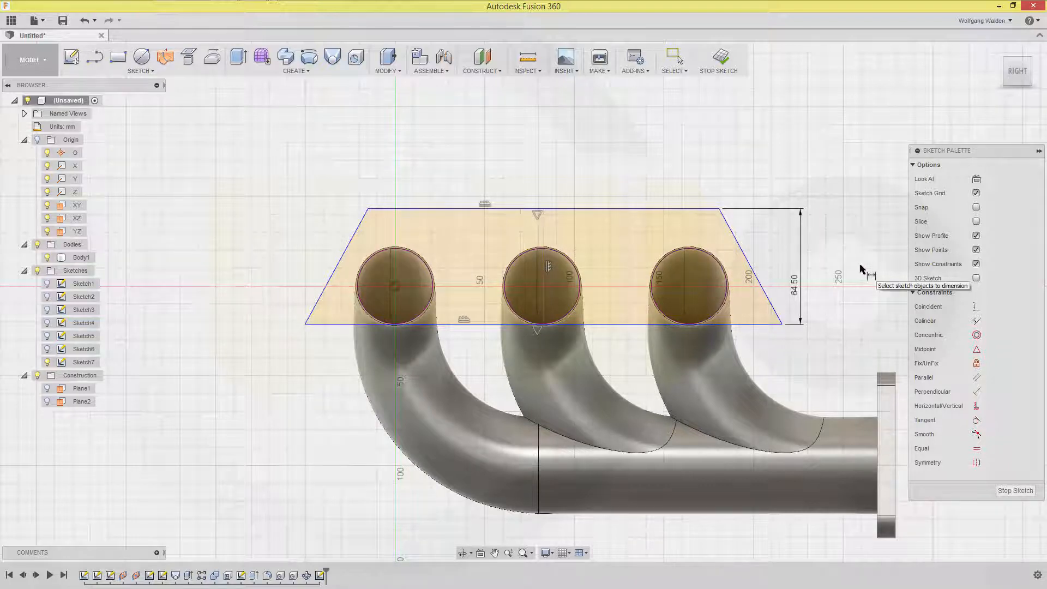
{"action": "middle_click_drag", "start_coordinate": [846, 257], "coordinate": [722, 224]}
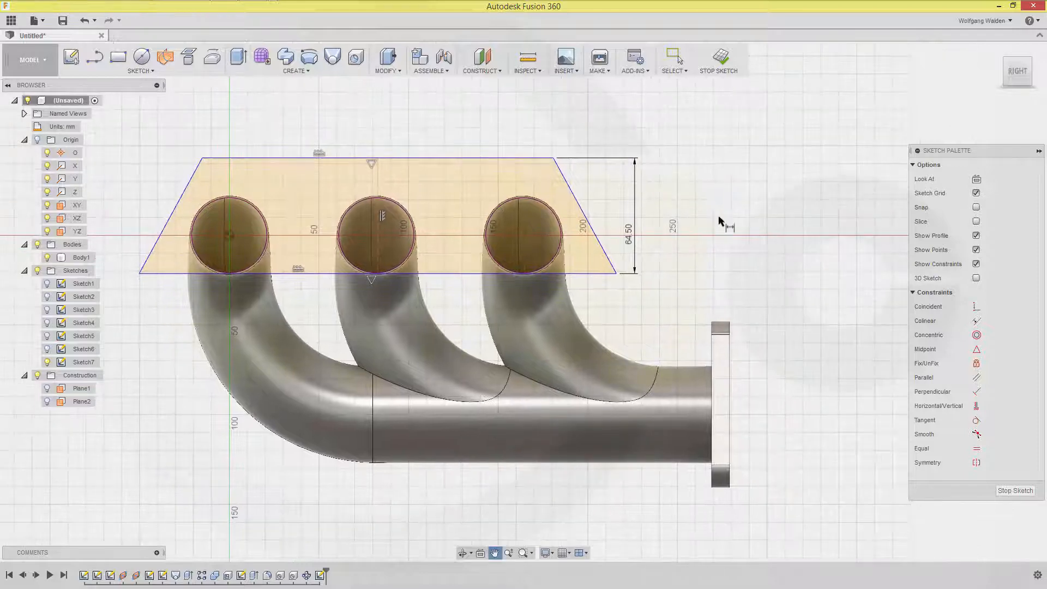
{"action": "scroll", "coordinate": [777, 304], "scroll_direction": "up", "scroll_amount": 1}
{"action": "mouse_move", "coordinate": [776, 304]}
{"action": "middle_mouse_down"}
{"action": "mouse_move", "coordinate": [666, 280]}
{"action": "mouse_move", "coordinate": [650, 321]}
{"action": "middle_mouse_up"}
{"action": "scroll", "coordinate": [649, 322], "scroll_direction": "down", "scroll_amount": 2}
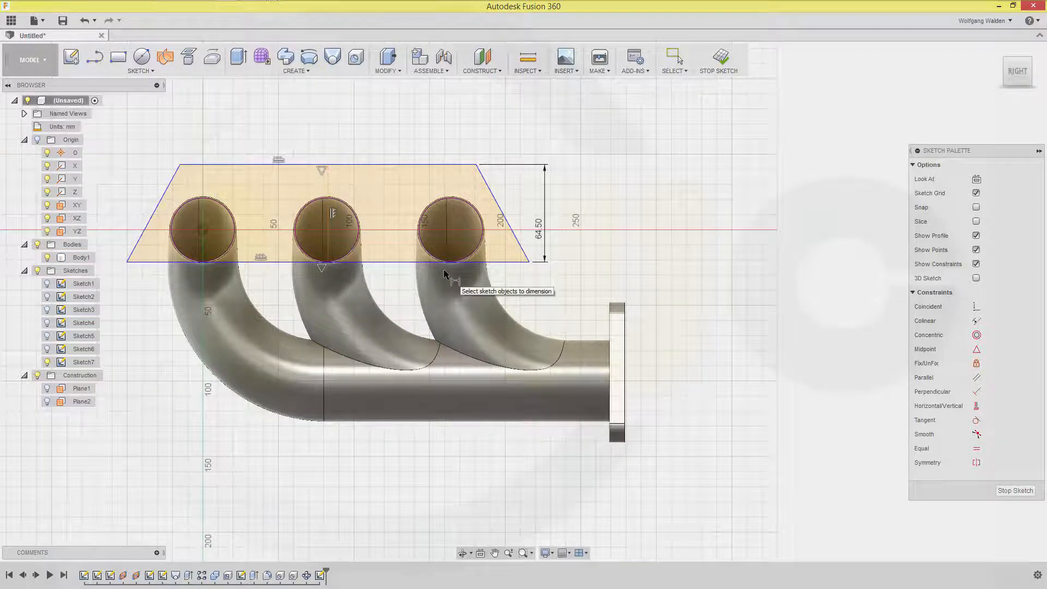
{"action": "left_click", "coordinate": [203, 231]}
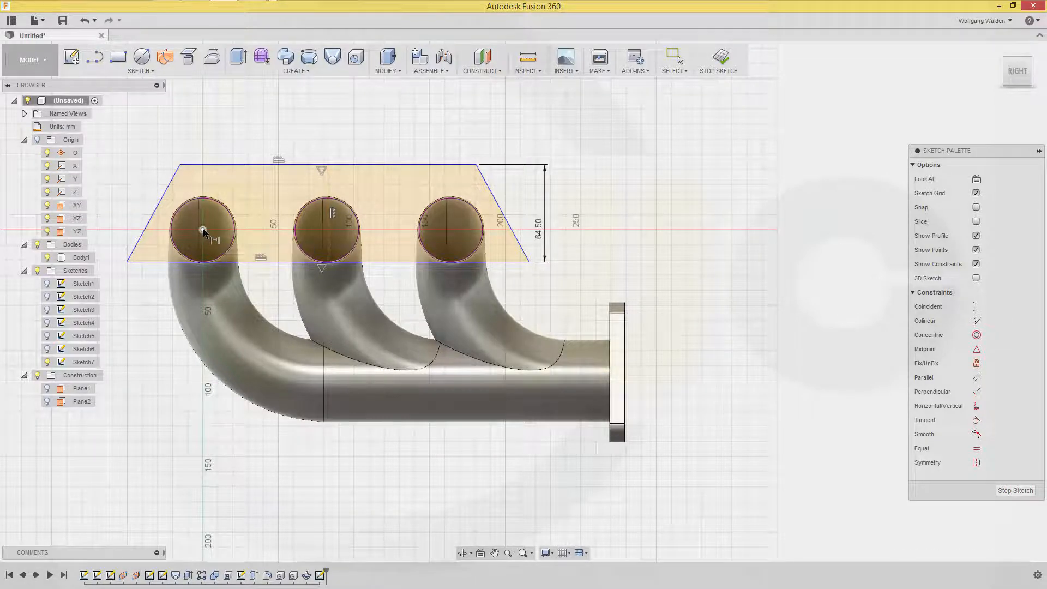
{"action": "left_click", "coordinate": [246, 166]}
{"action": "left_click", "coordinate": [612, 191]}
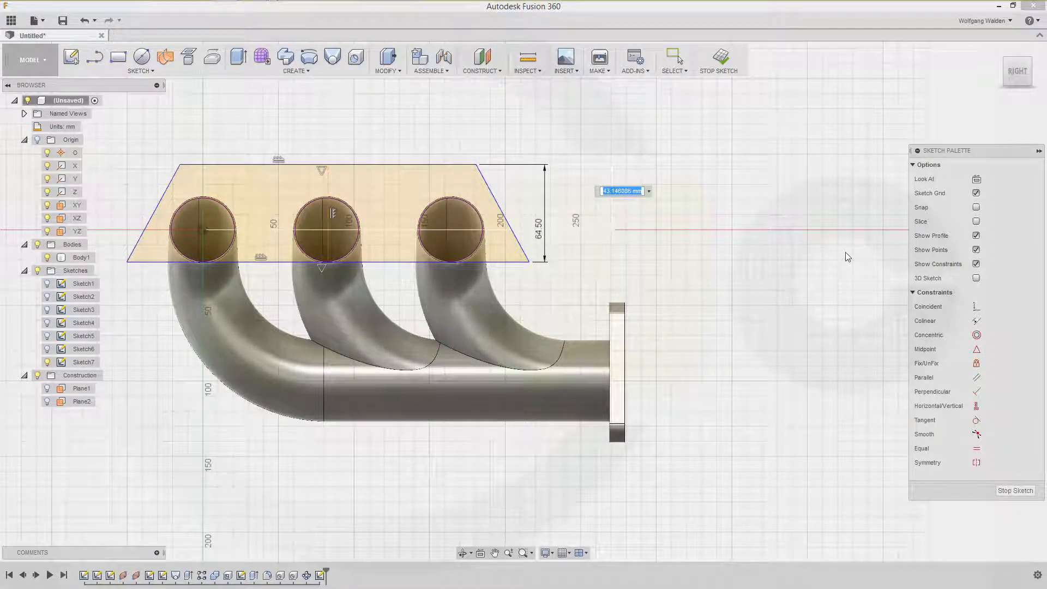
{"action": "type", "text": "64,5/2"}
{"action": "key", "text": "Return"}
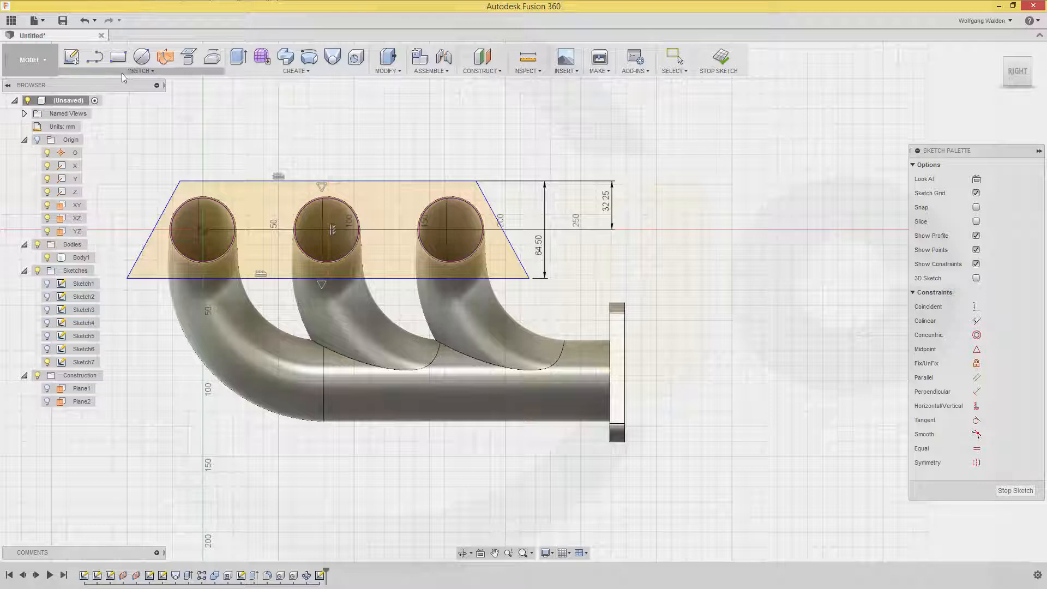
Step: Round the trapezoid's upper-left, lower-left and lower-right corners with 20 mm sketch fillets
{"action": "left_click", "coordinate": [153, 71]}
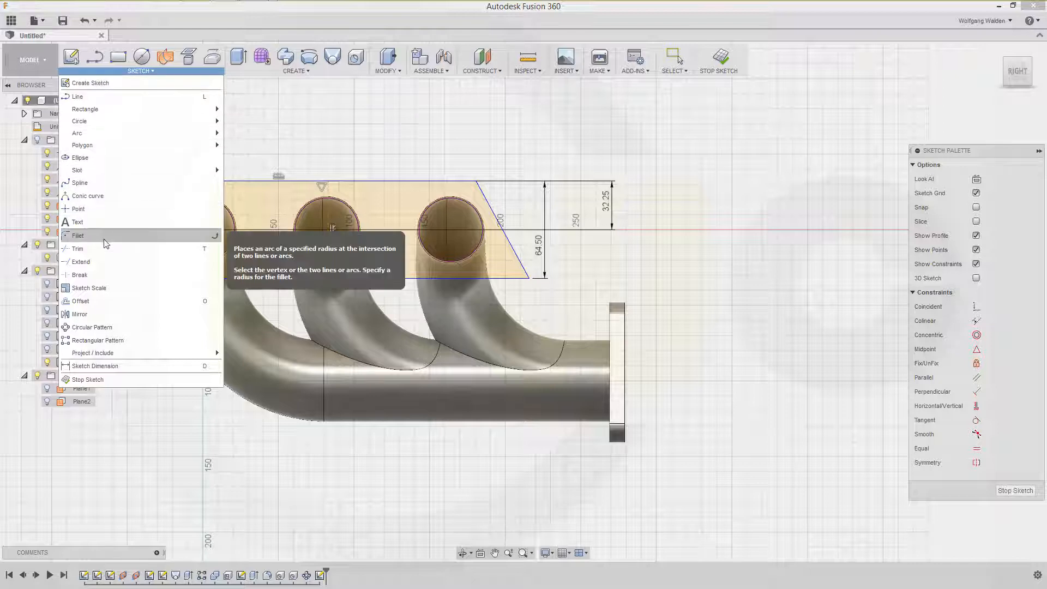
{"action": "left_click", "coordinate": [153, 235]}
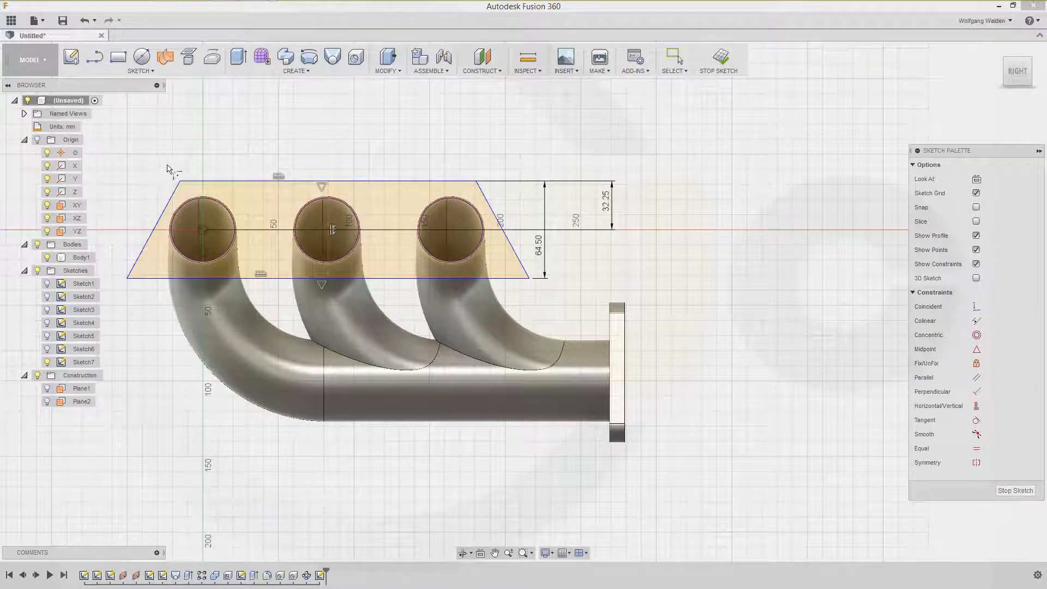
{"action": "left_click", "coordinate": [173, 196]}
{"action": "left_click", "coordinate": [195, 185]}
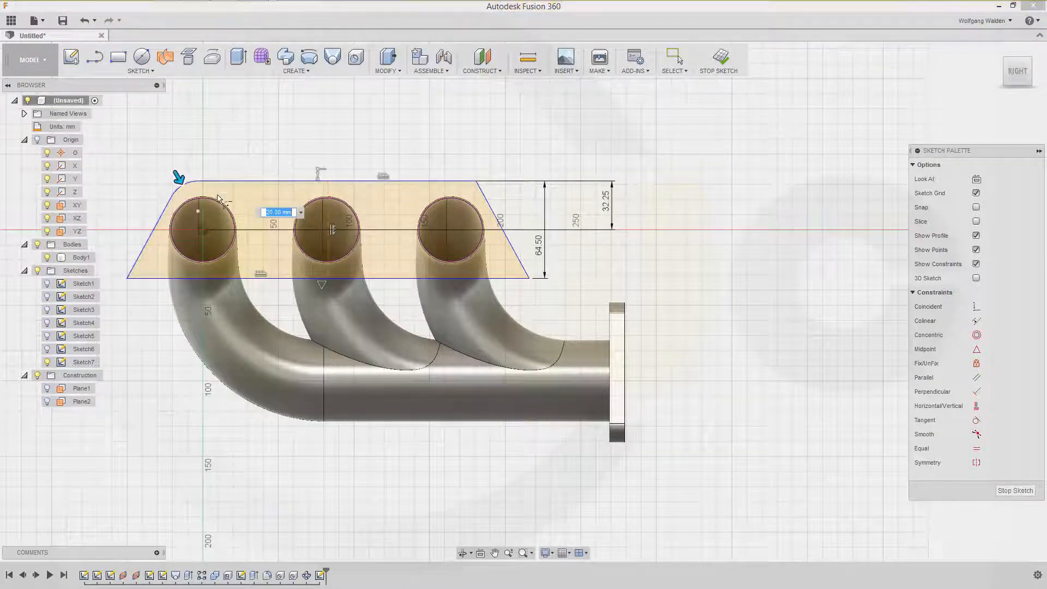
{"action": "left_click", "coordinate": [135, 273]}
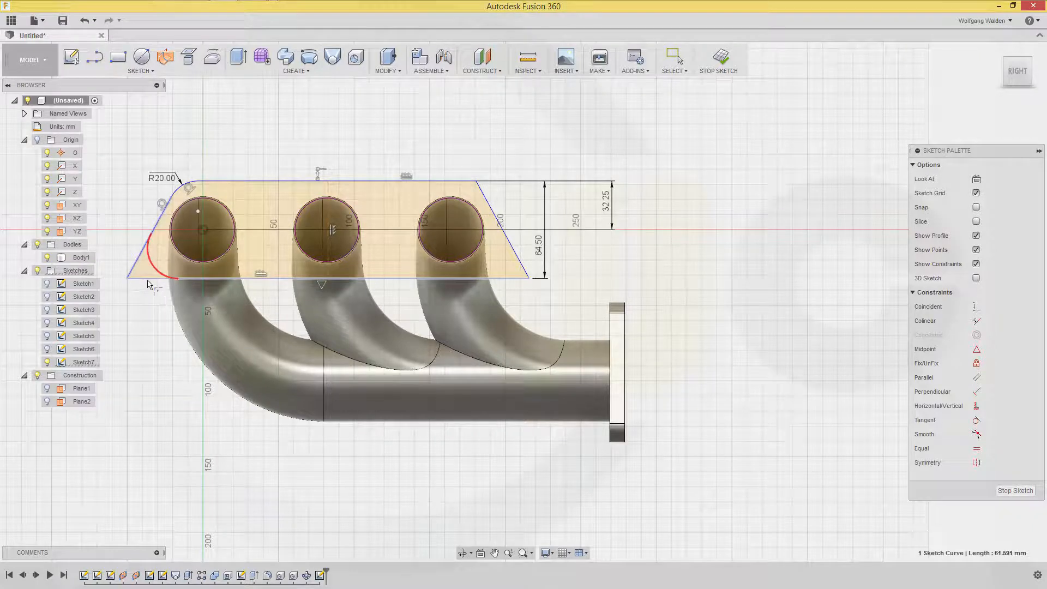
{"action": "left_click", "coordinate": [149, 279]}
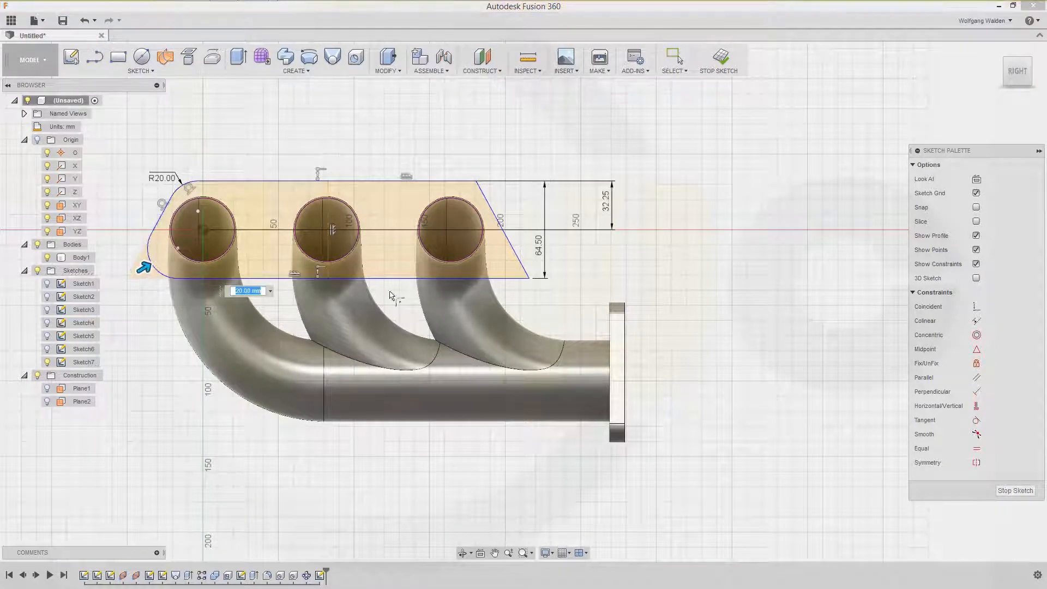
{"action": "left_click", "coordinate": [518, 267]}
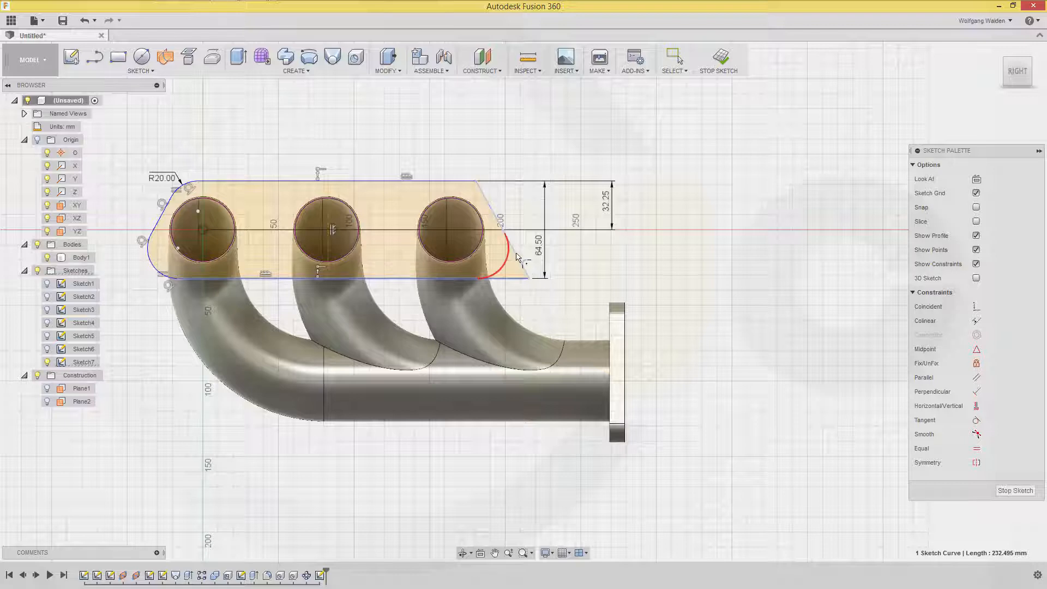
{"action": "left_click", "coordinate": [517, 276]}
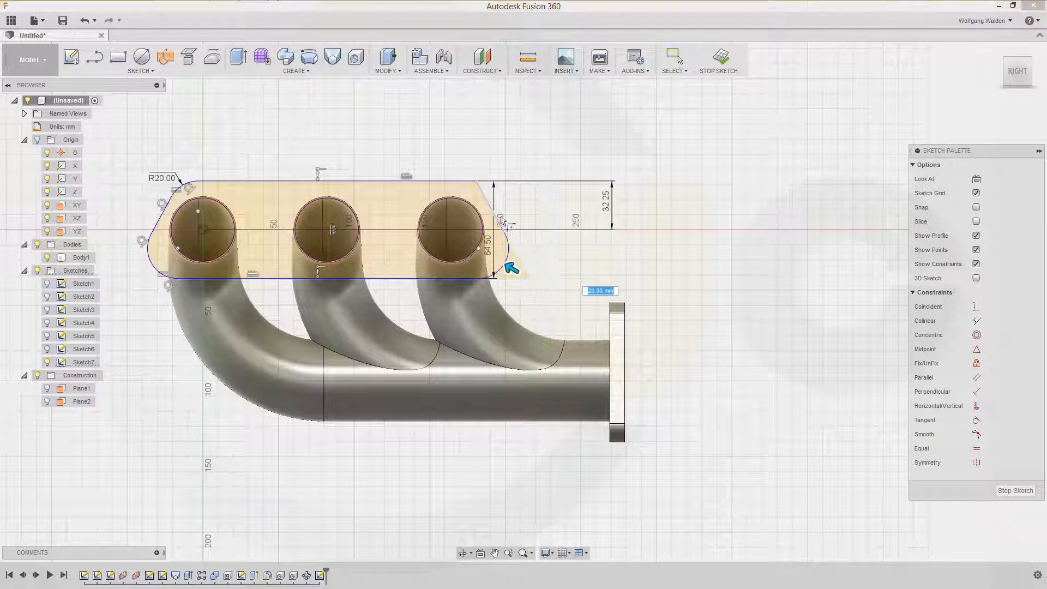
{"action": "left_click", "coordinate": [483, 195]}
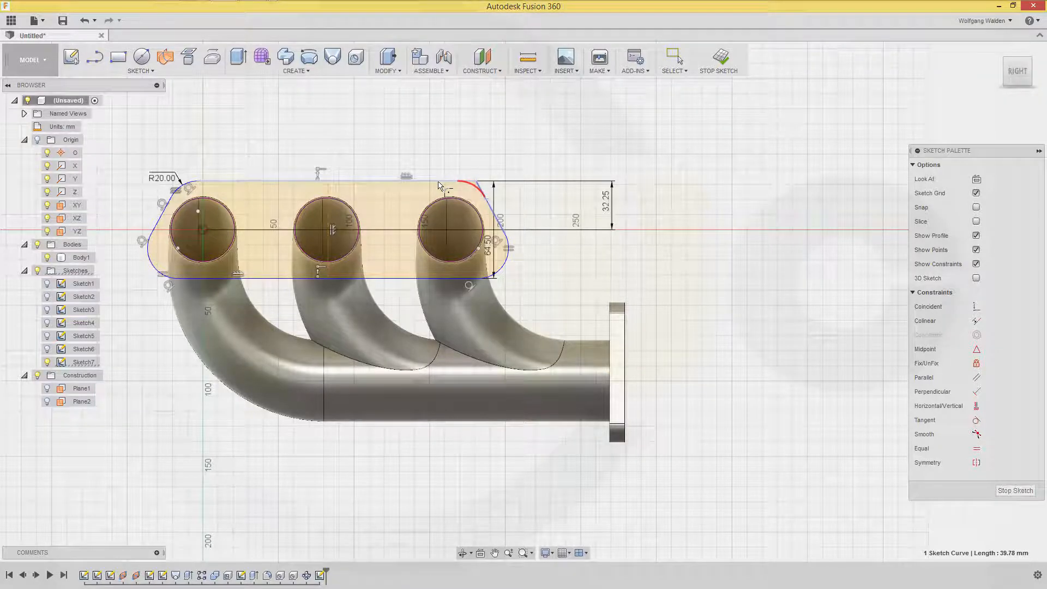
{"action": "left_click", "coordinate": [439, 184]}
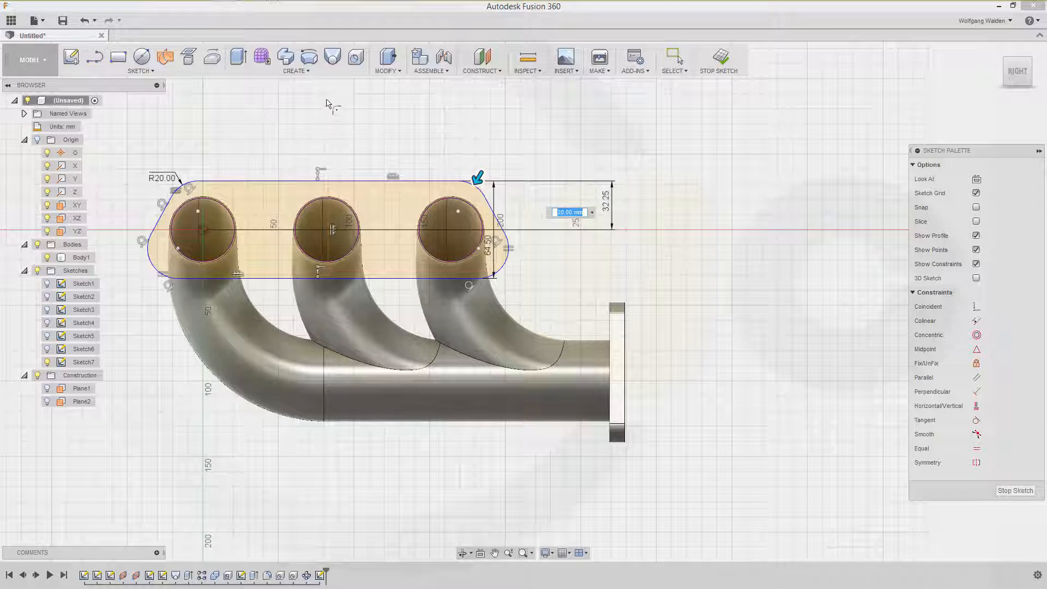
{"action": "key", "text": "Escape"}
{"action": "key", "text": "Escape"}
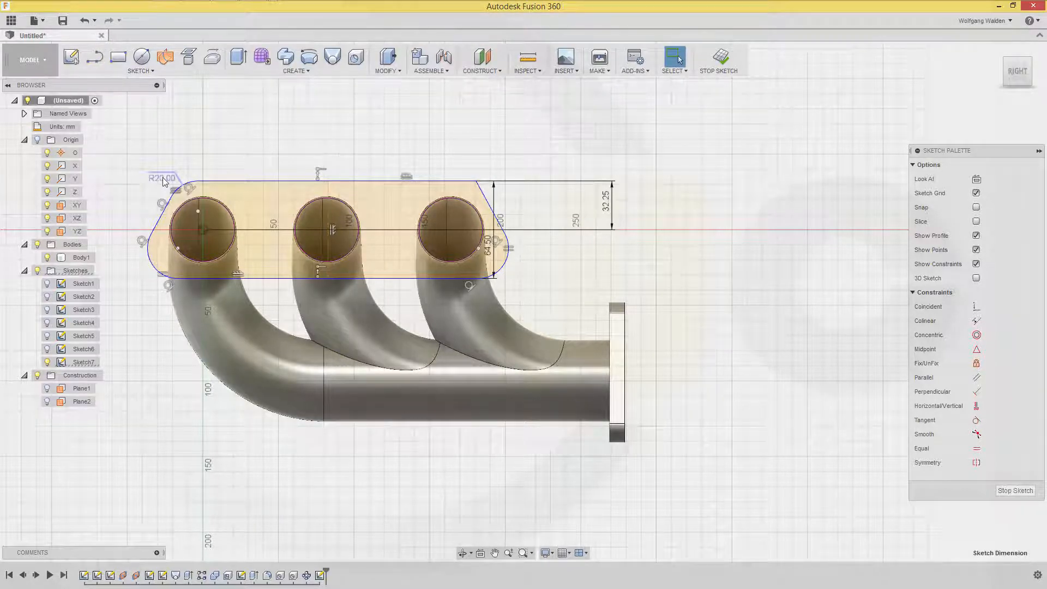
Step: Set the existing corner fillets' radius to 10 mm and round the remaining upper-right corner with a 10 mm sketch fillet
{"action": "double_click", "coordinate": [164, 180]}
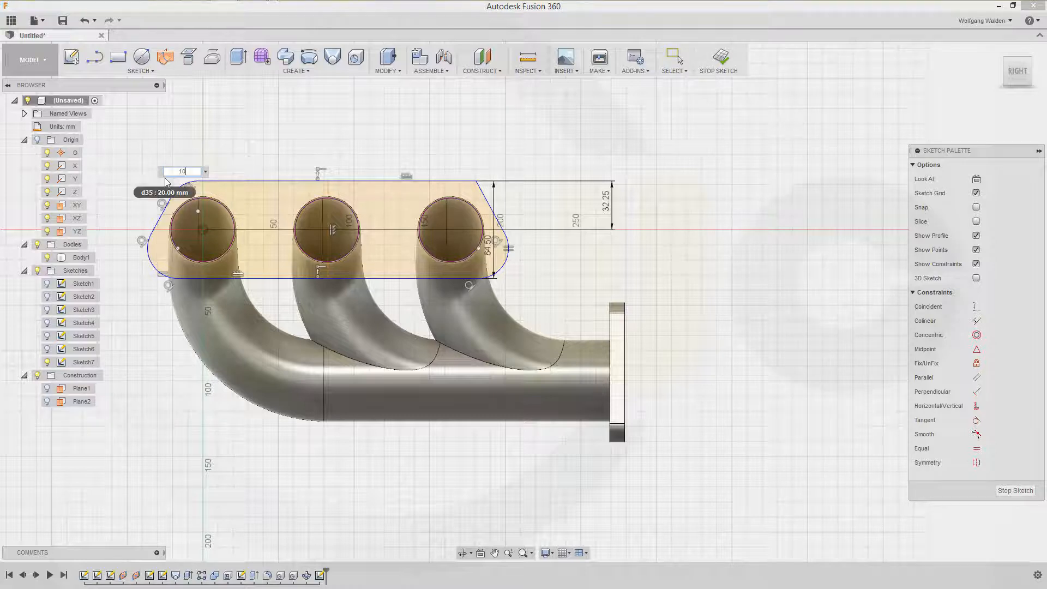
{"action": "key", "text": "Return"}
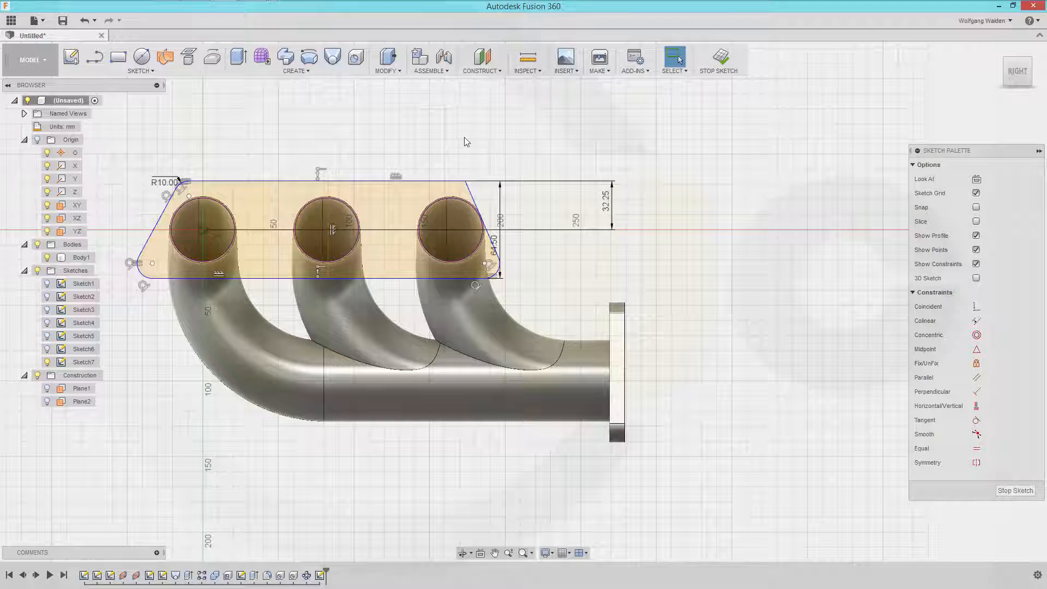
{"action": "left_click", "coordinate": [152, 71]}
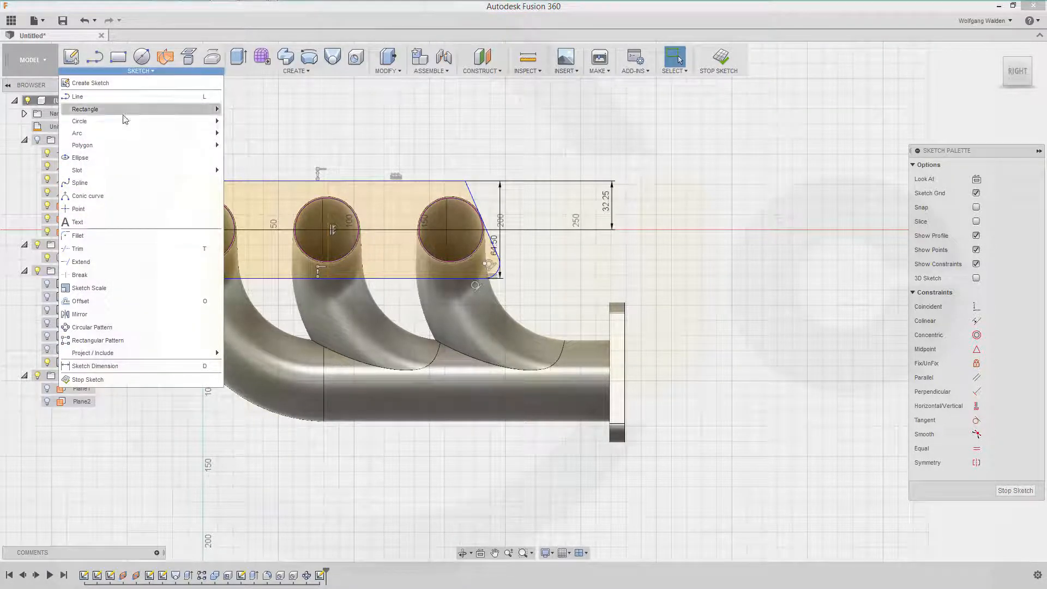
{"action": "left_click", "coordinate": [101, 235]}
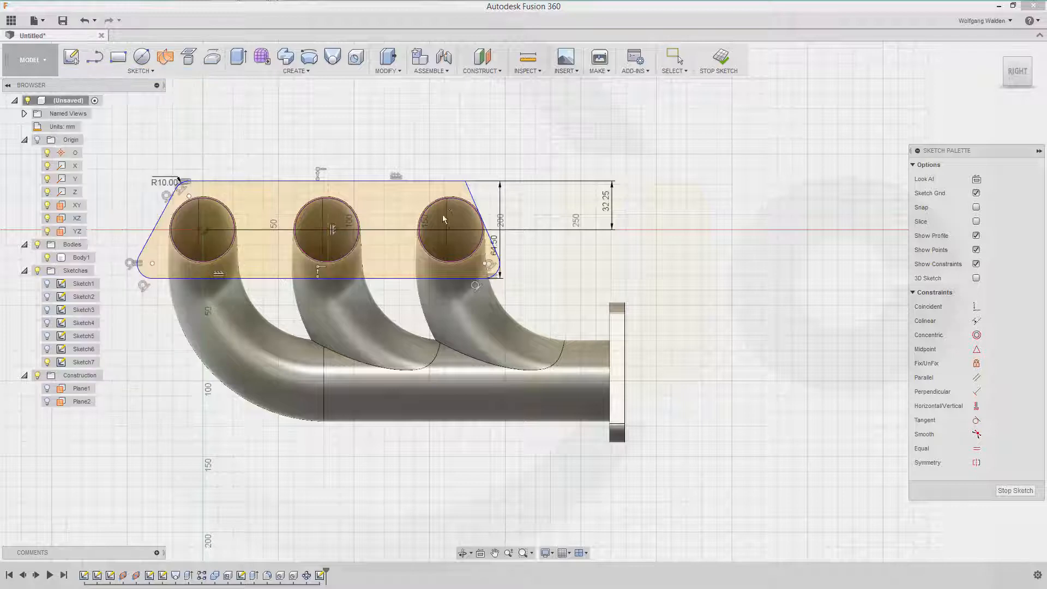
{"action": "left_click", "coordinate": [454, 183]}
{"action": "left_click", "coordinate": [471, 198]}
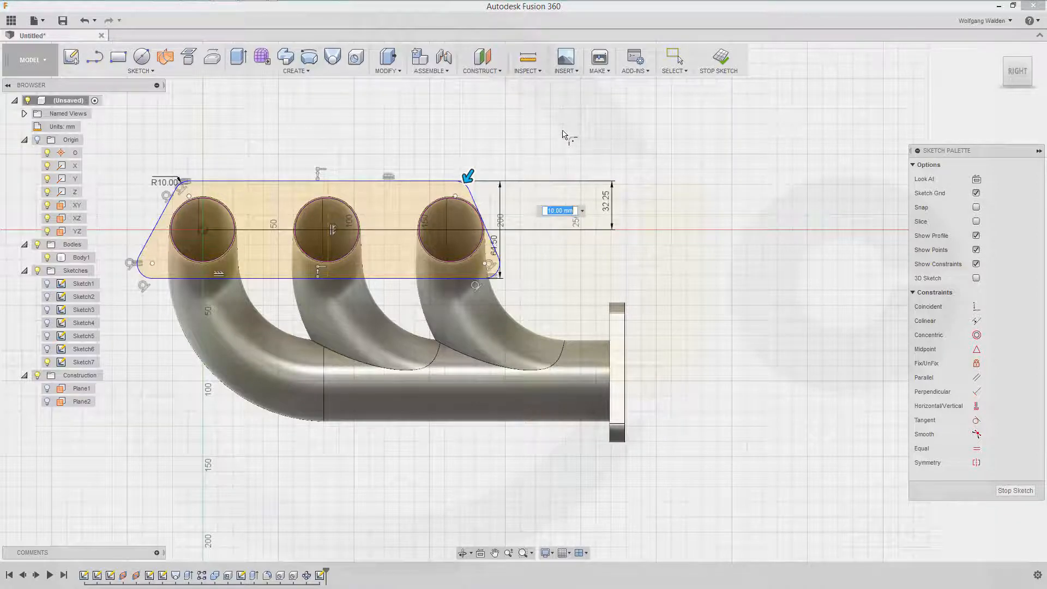
{"action": "key", "text": "Return"}
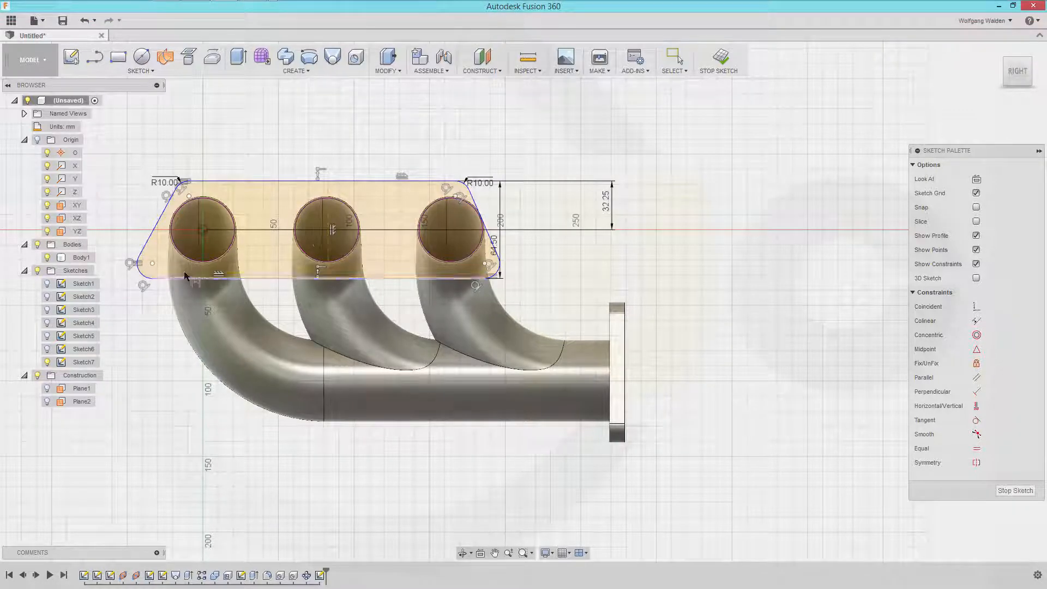
Step: Dimension the horizontal distance between the centres of the two lower corner fillets as 254 mm
{"action": "left_click", "coordinate": [153, 264]}
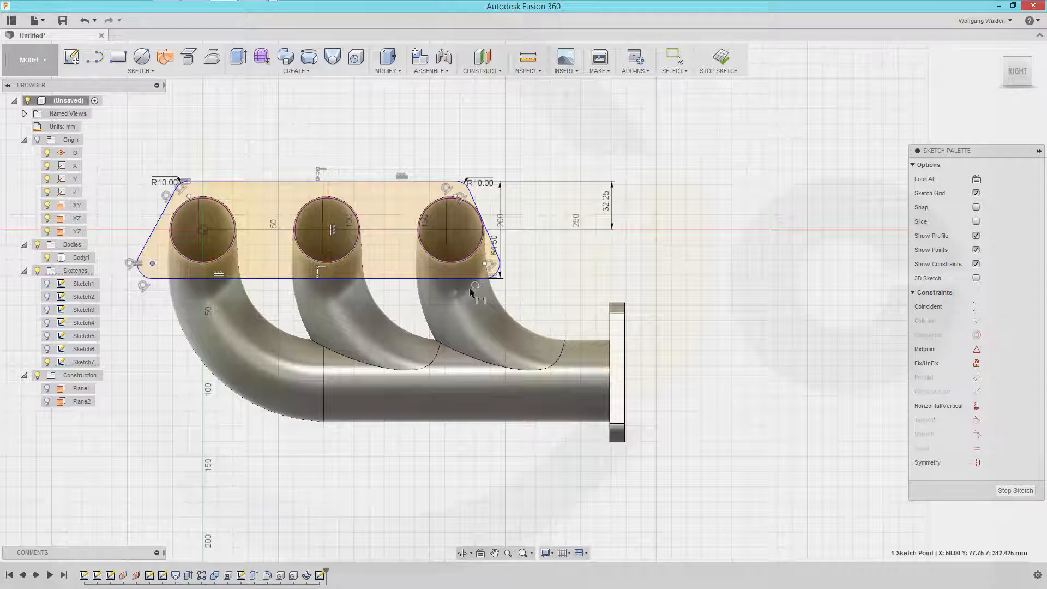
{"action": "left_click", "coordinate": [485, 267]}
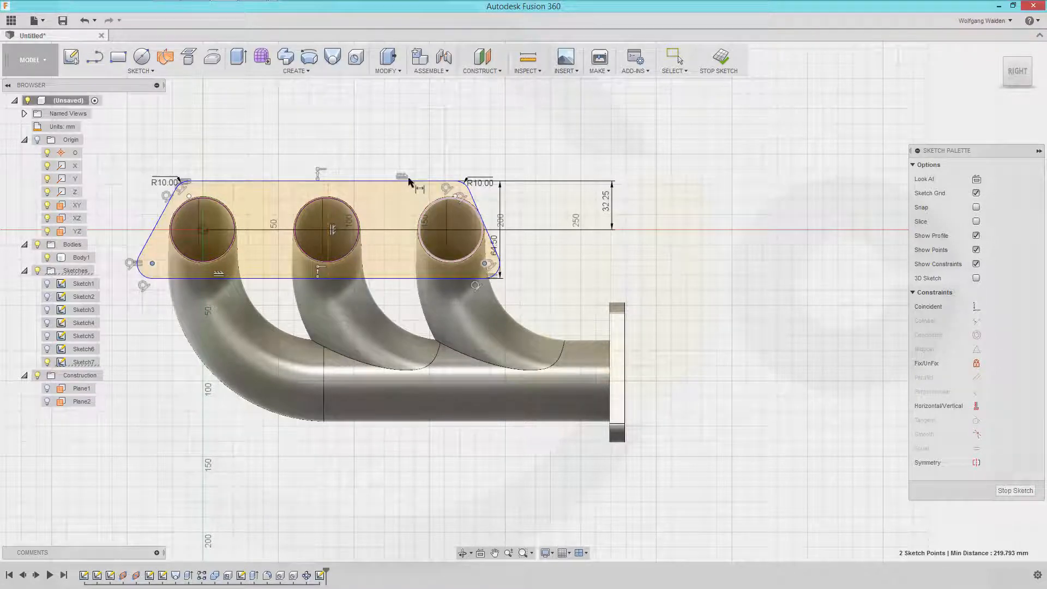
{"action": "left_click", "coordinate": [336, 112]}
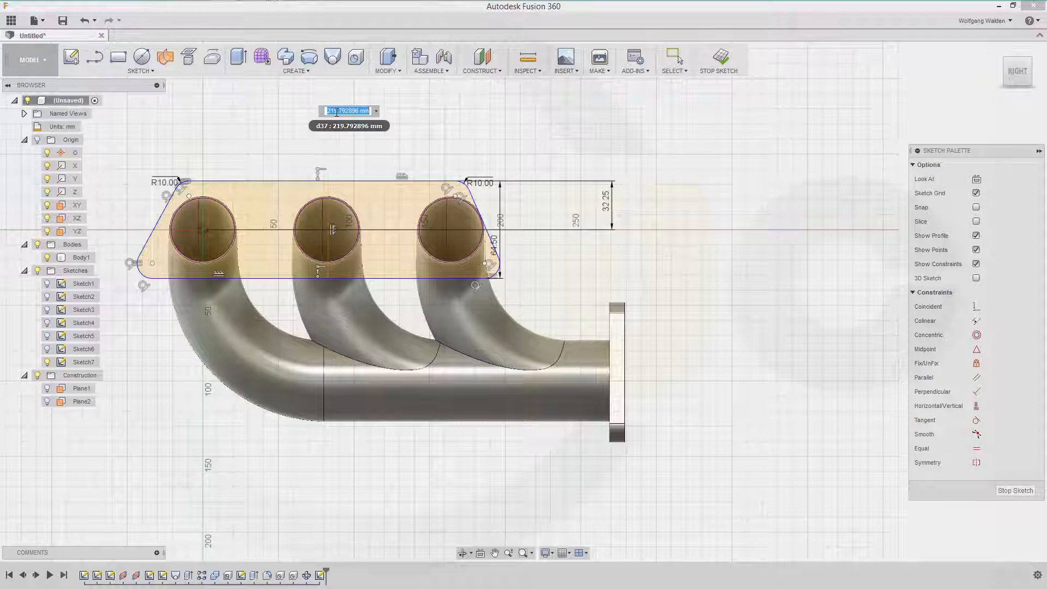
{"action": "type", "text": "254"}
{"action": "key", "text": "Return"}
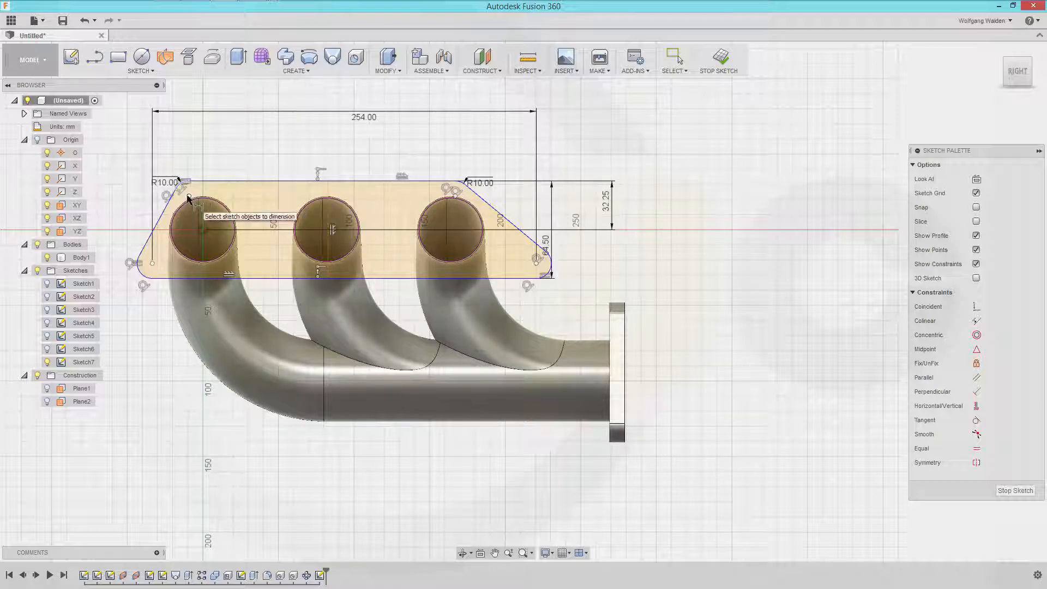
Step: Dimension the horizontal distance between the centres of the two upper corner fillets as 210 mm
{"action": "left_click", "coordinate": [189, 197]}
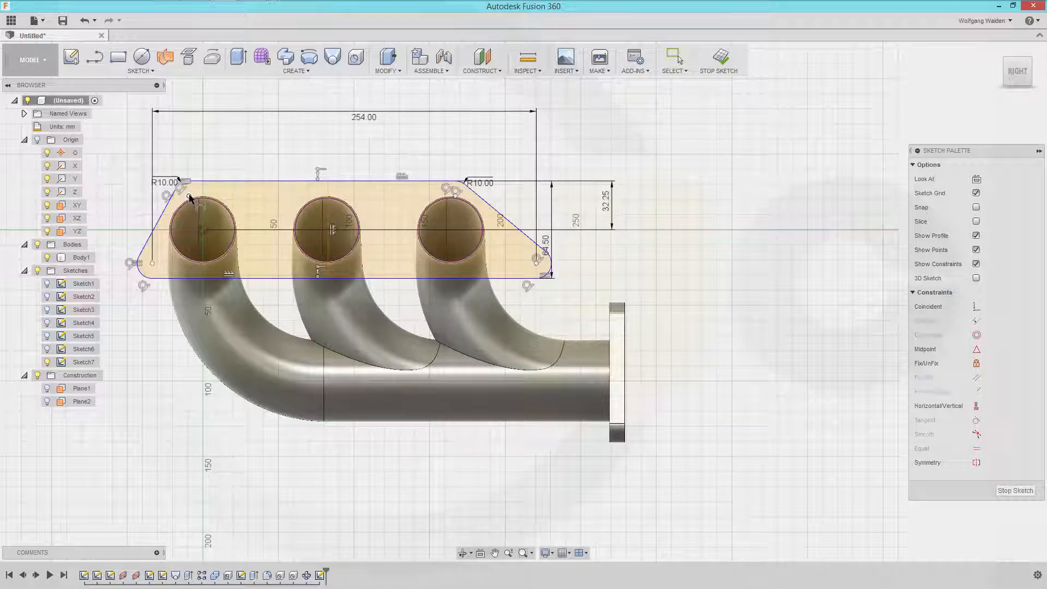
{"action": "left_click", "coordinate": [456, 196]}
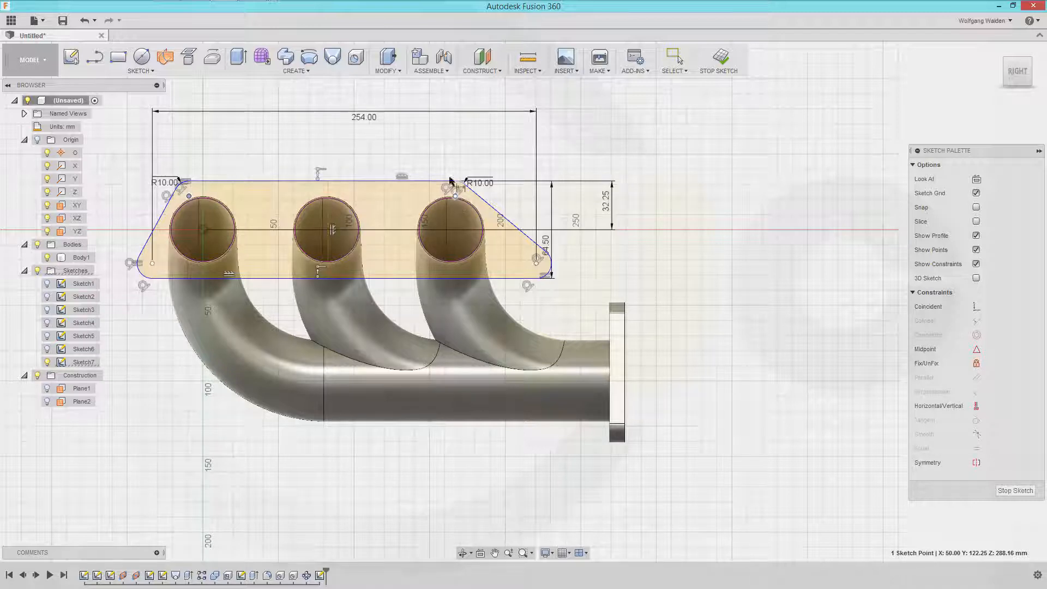
{"action": "left_click", "coordinate": [376, 140]}
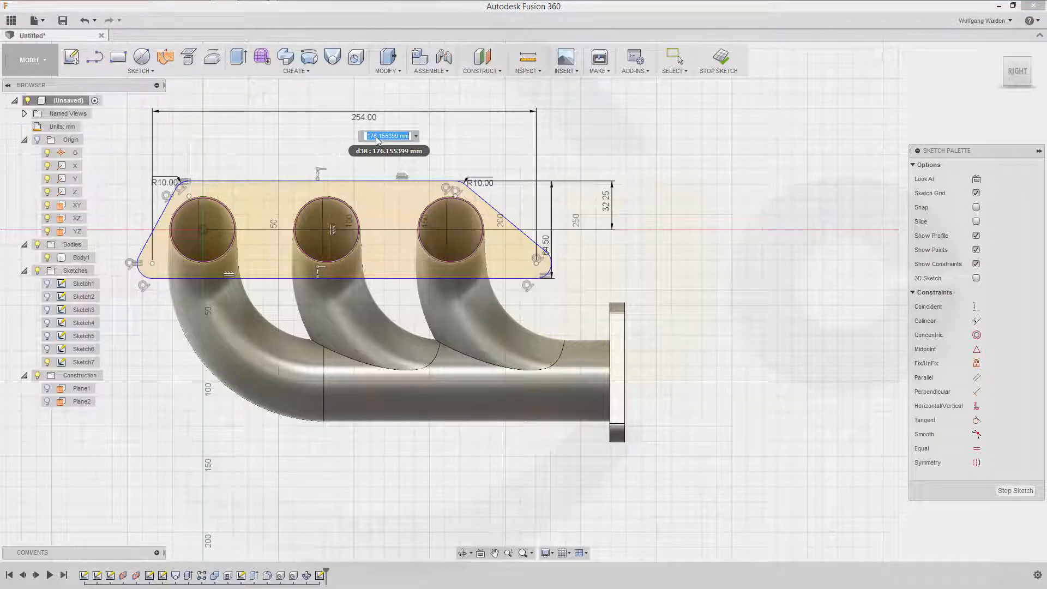
{"action": "type", "text": "210"}
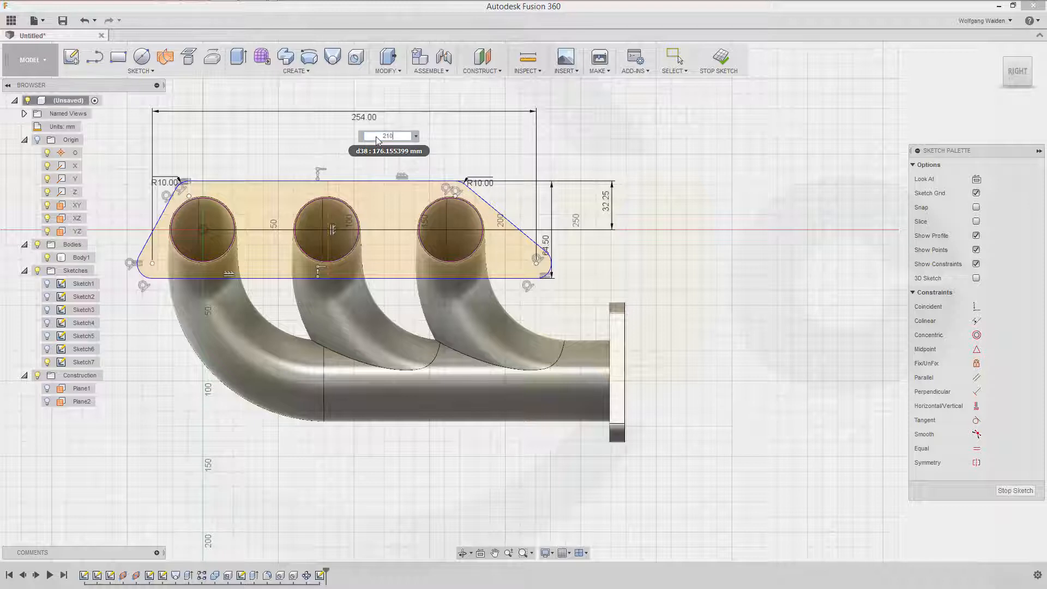
{"action": "key", "text": "Return"}
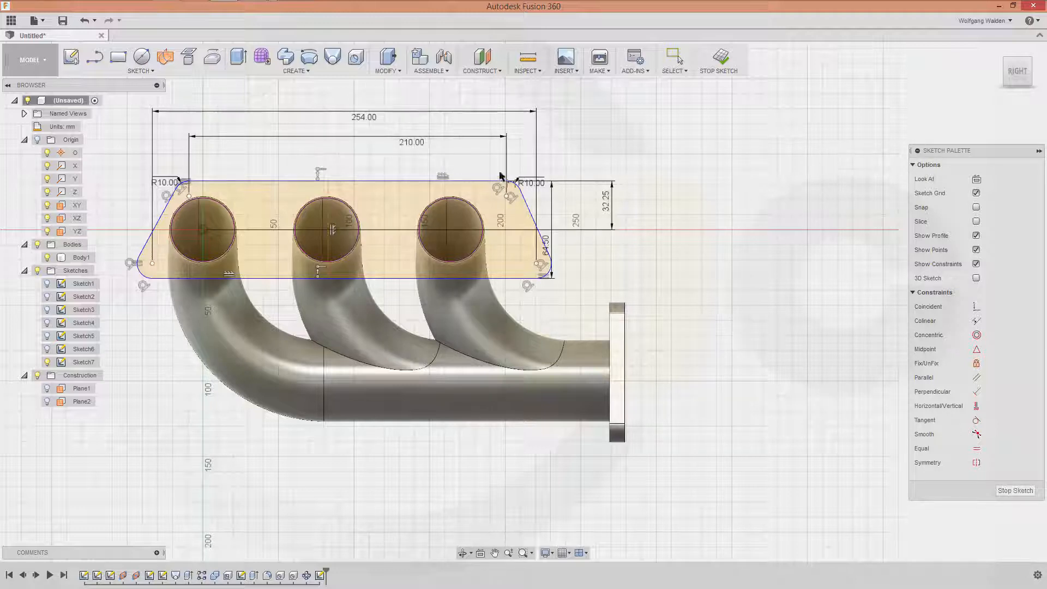
Step: Make the upper pair and the lower pair of corner fillets symmetric about the vertical construction centre line
{"action": "left_click", "coordinate": [978, 464]}
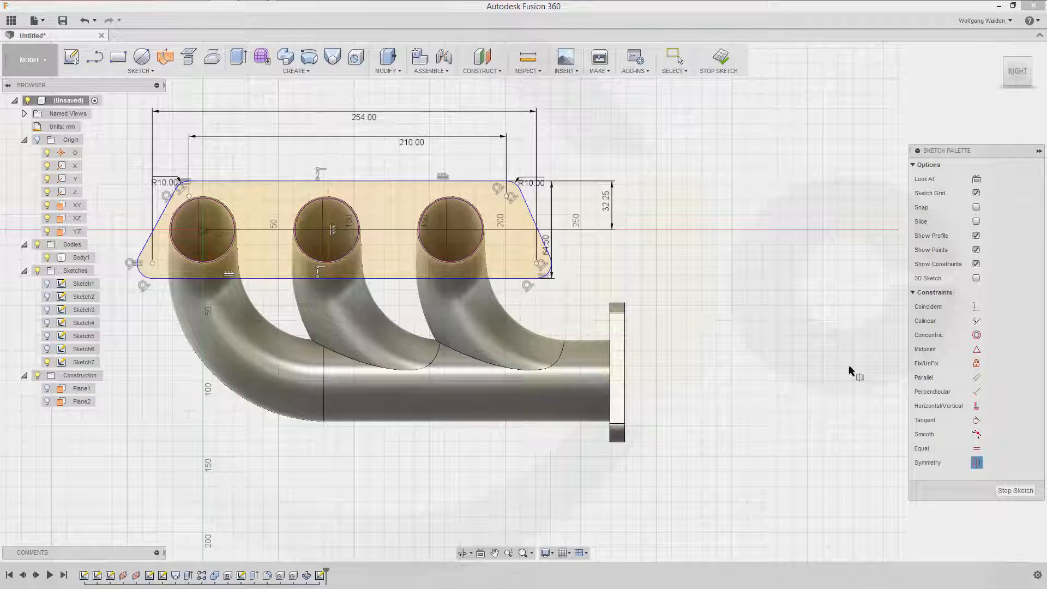
{"action": "left_click", "coordinate": [513, 188]}
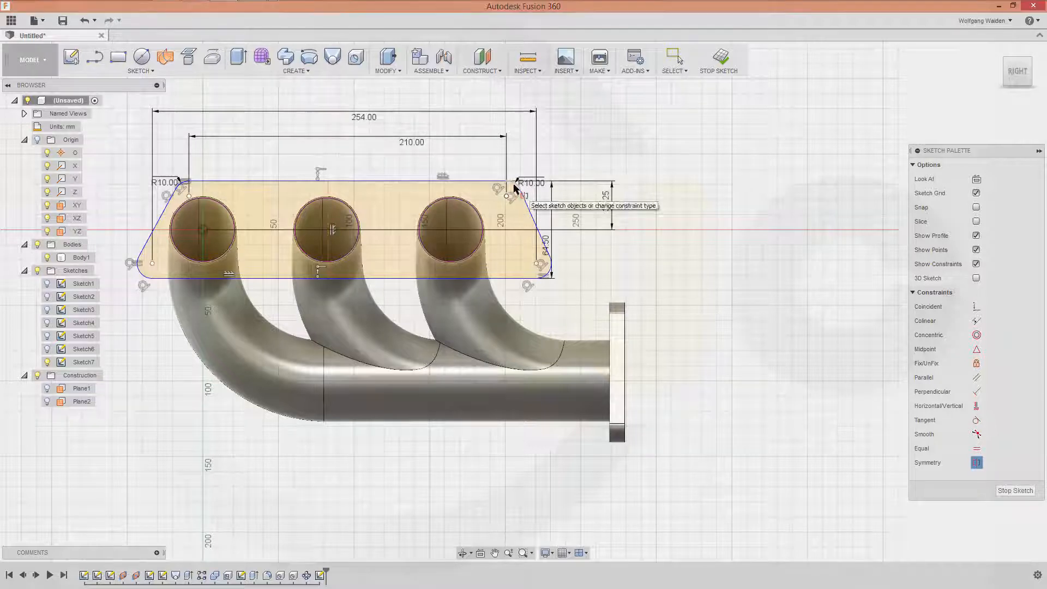
{"action": "left_click", "coordinate": [180, 184]}
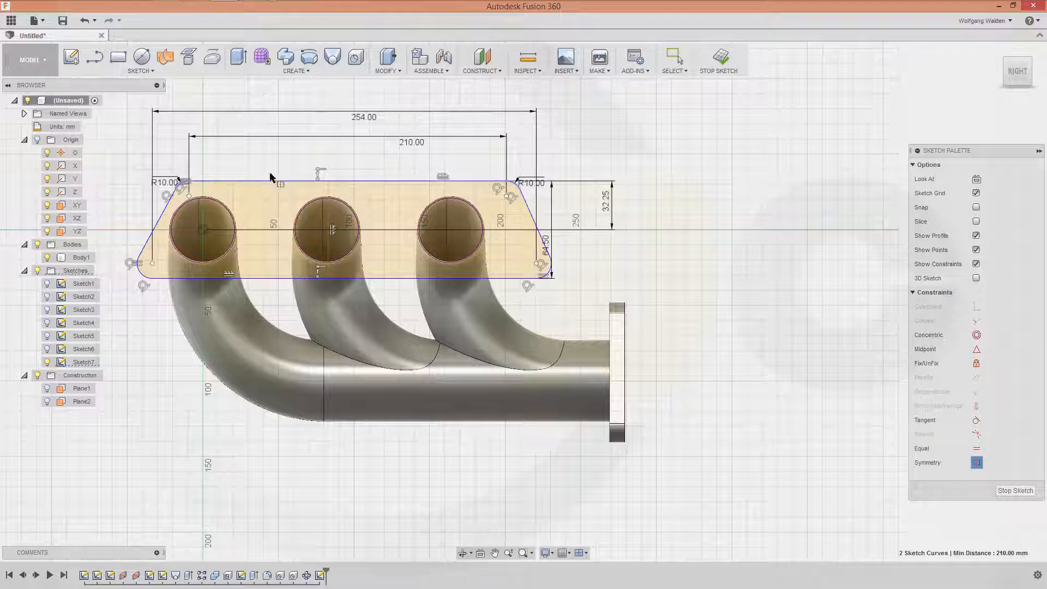
{"action": "left_click", "coordinate": [330, 204]}
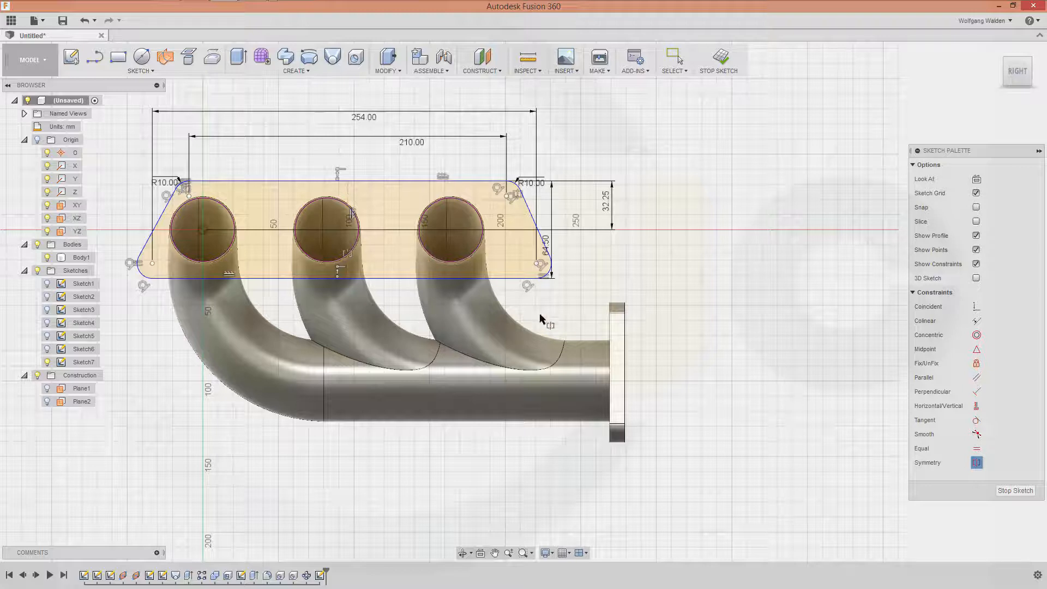
{"action": "left_click", "coordinate": [550, 272]}
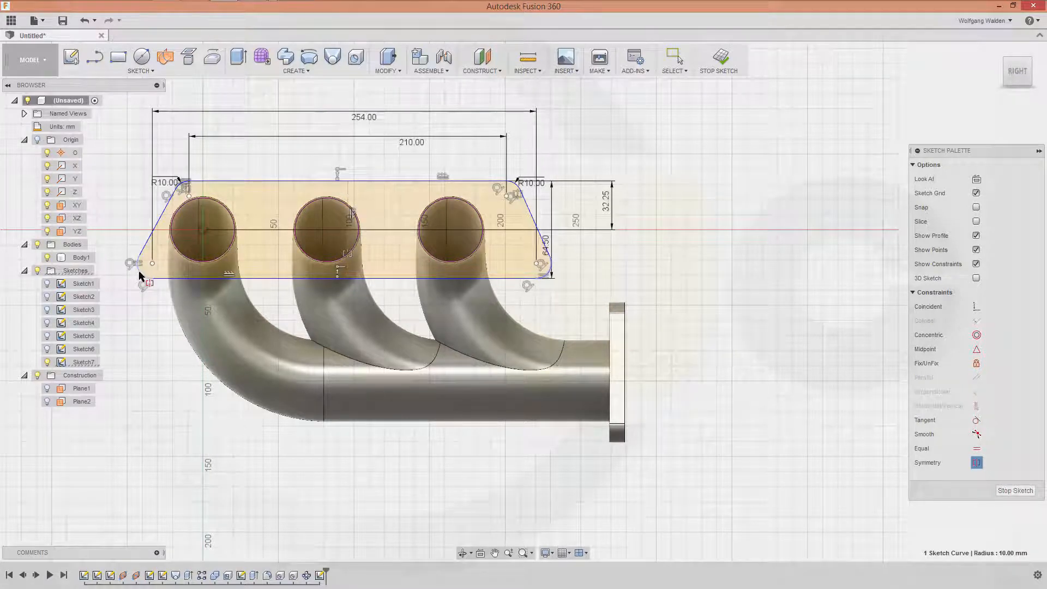
{"action": "left_click", "coordinate": [140, 274], "text": "ctrl"}
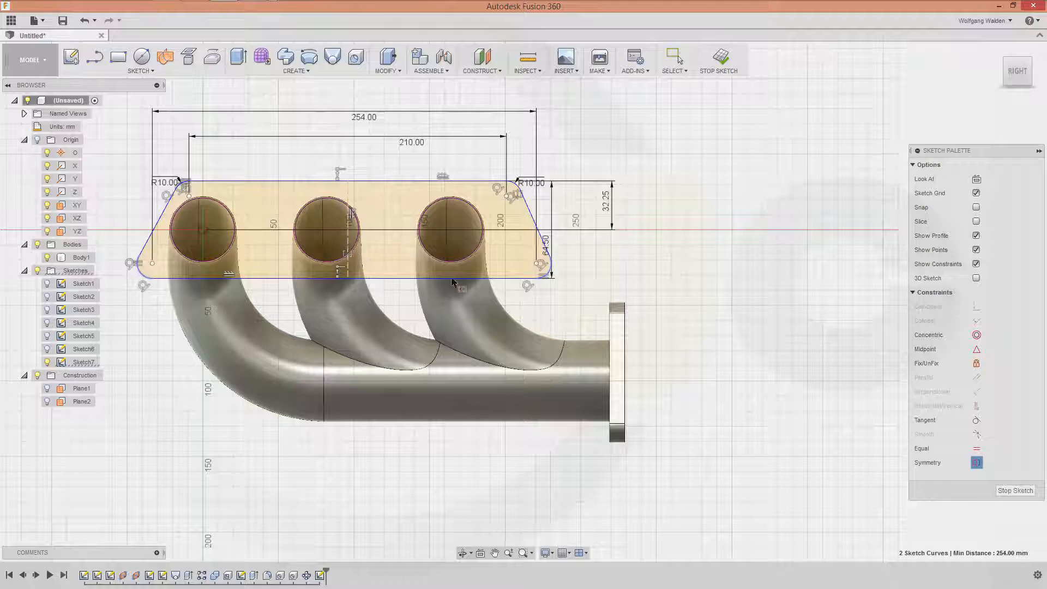
{"action": "left_click", "coordinate": [349, 245]}
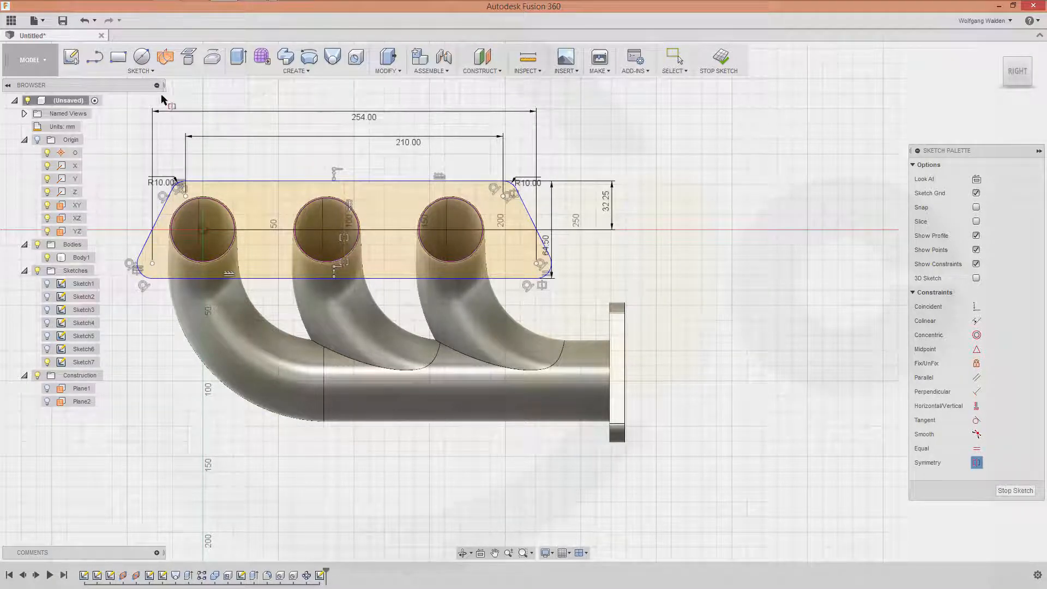
{"action": "key", "text": "Escape"}
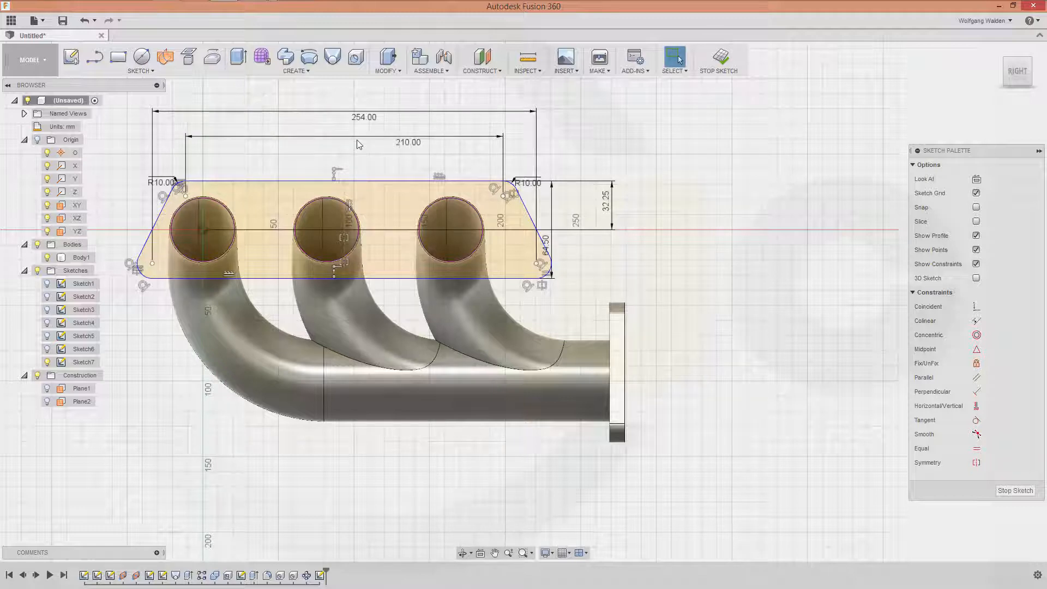
Step: Dimension the horizontal distance from the left pipe opening's centre to the vertical construction centre line as 82 mm and finish the sketch
{"action": "left_click", "coordinate": [203, 229]}
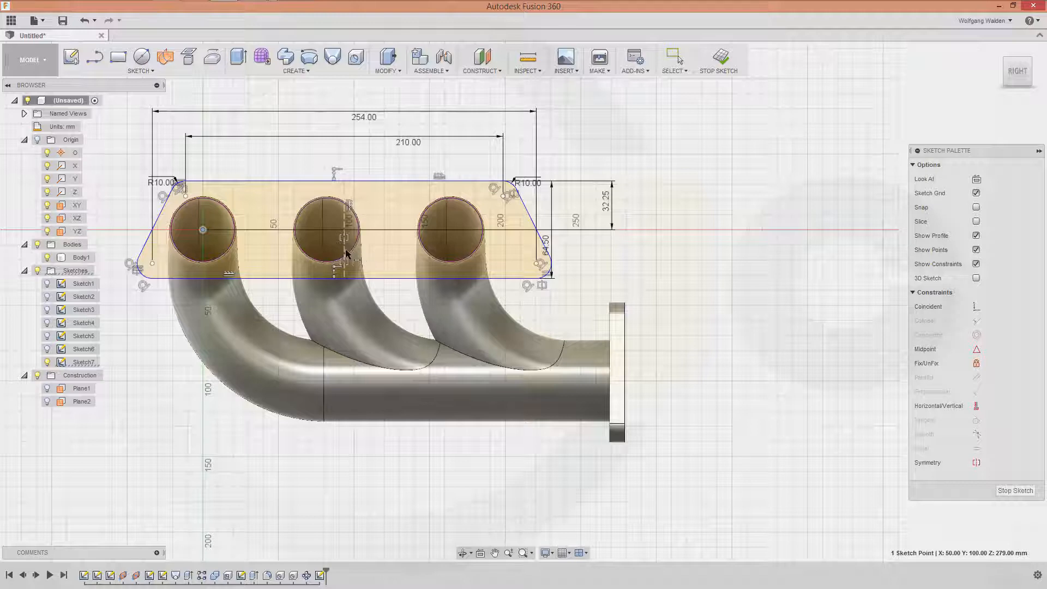
{"action": "left_click", "coordinate": [345, 250]}
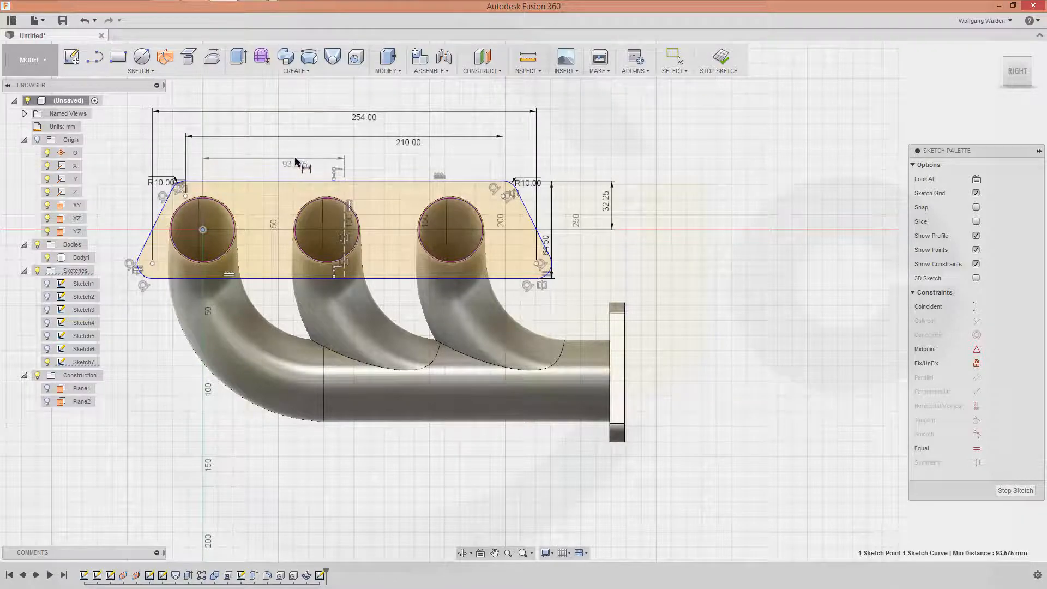
{"action": "left_click", "coordinate": [298, 162]}
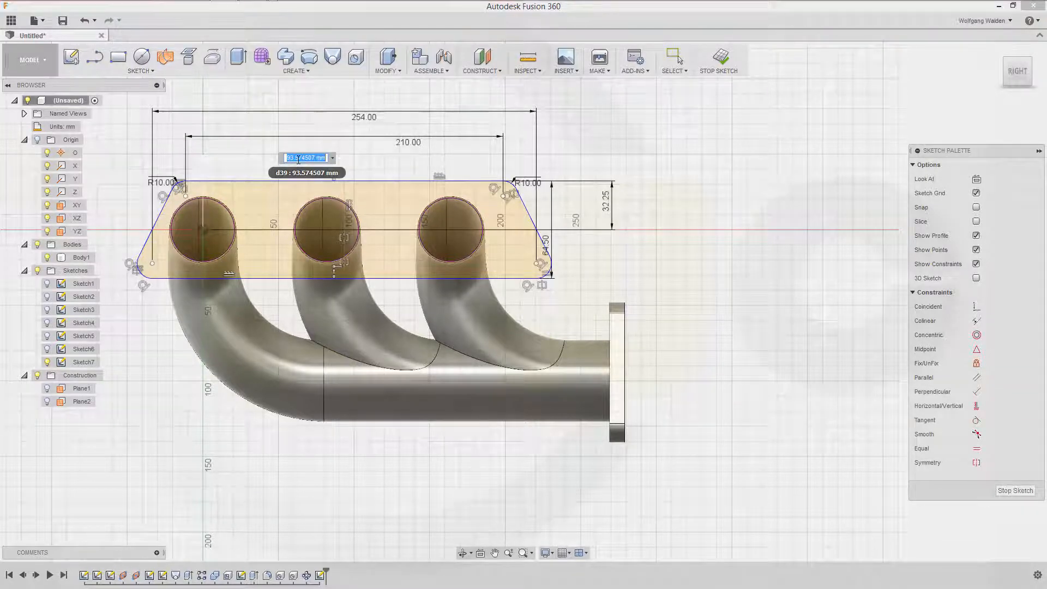
{"action": "type", "text": "82"}
{"action": "key", "text": "Return"}
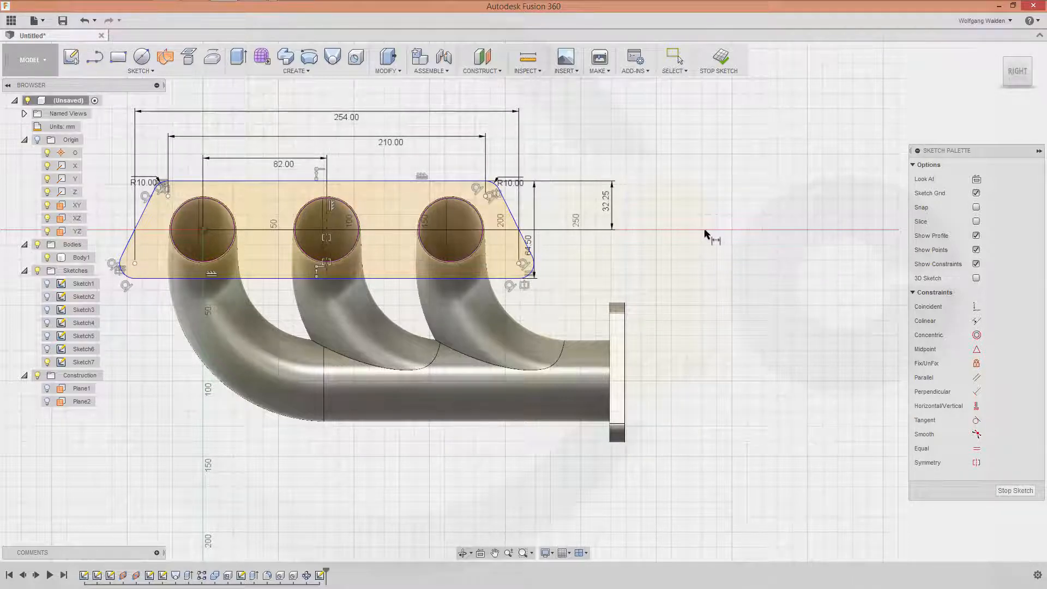
{"action": "left_click", "coordinate": [1015, 491]}
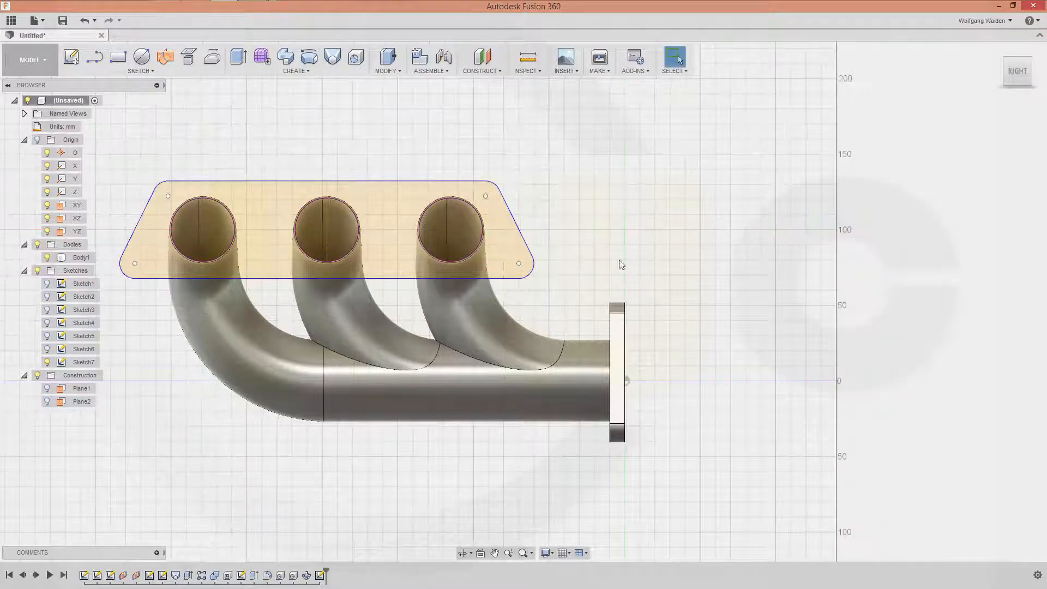
Step: Extrude the flange profile around the three pipe openings by -10 mm
{"action": "middle_click_drag", "start_coordinate": [671, 215], "coordinate": [653, 233], "text": "shift"}
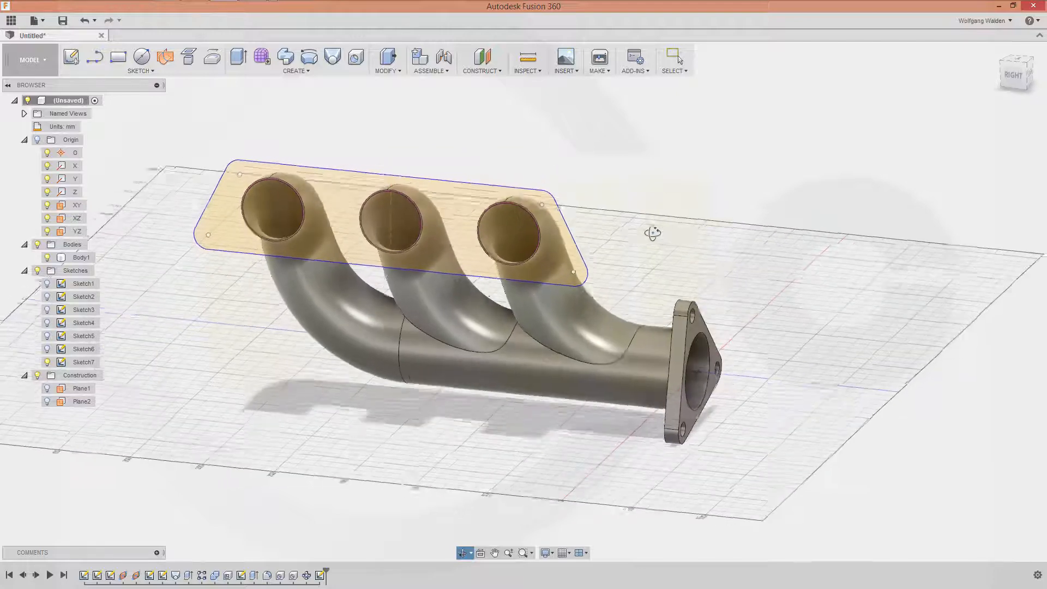
{"action": "key", "text": "Escape"}
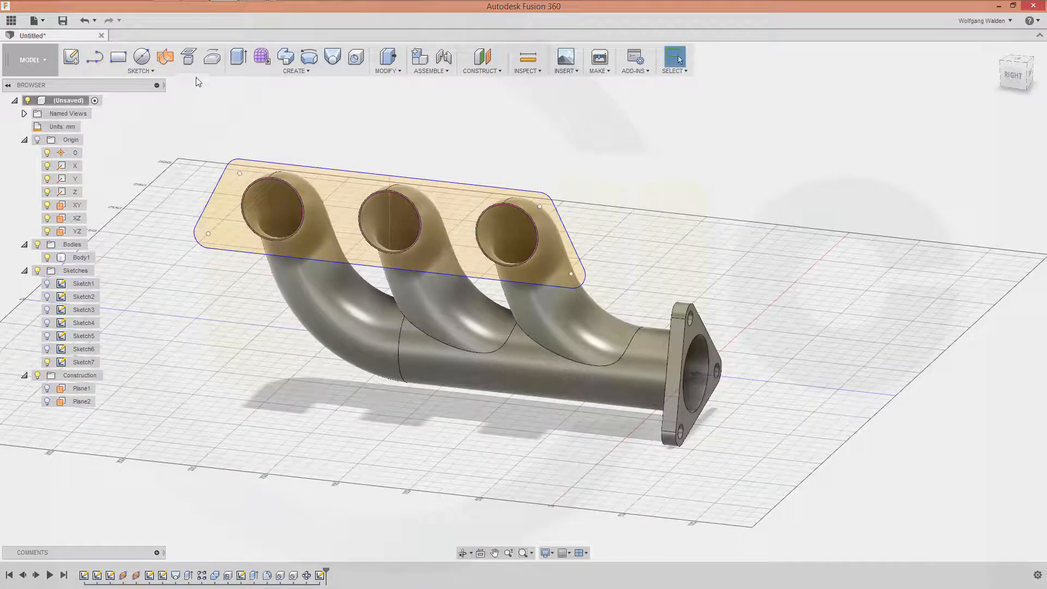
{"action": "left_click", "coordinate": [238, 57]}
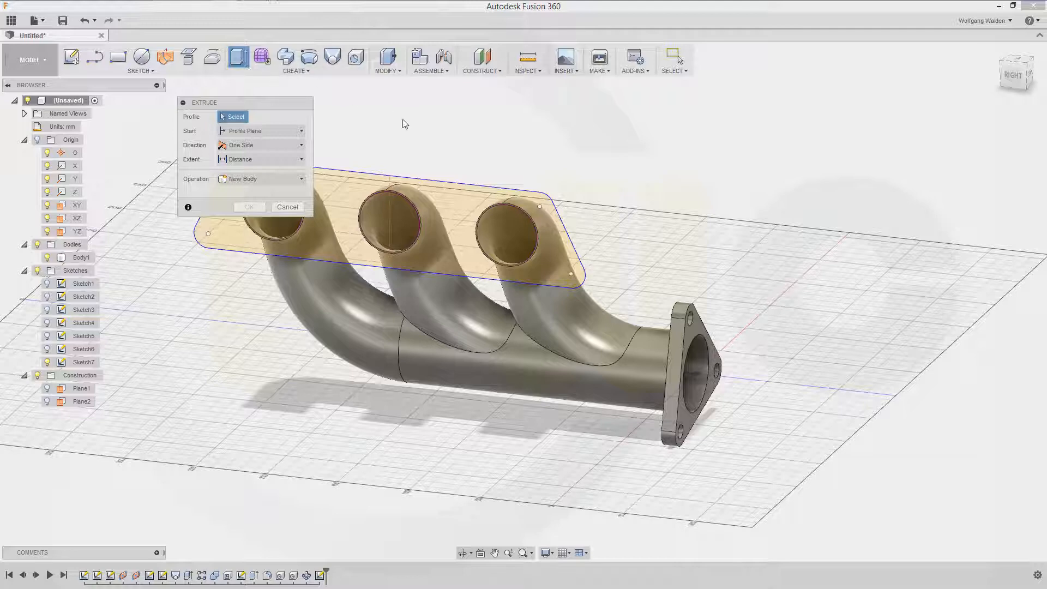
{"action": "middle_click_drag", "start_coordinate": [494, 156], "coordinate": [425, 157], "text": "shift"}
{"action": "left_click", "coordinate": [482, 185]}
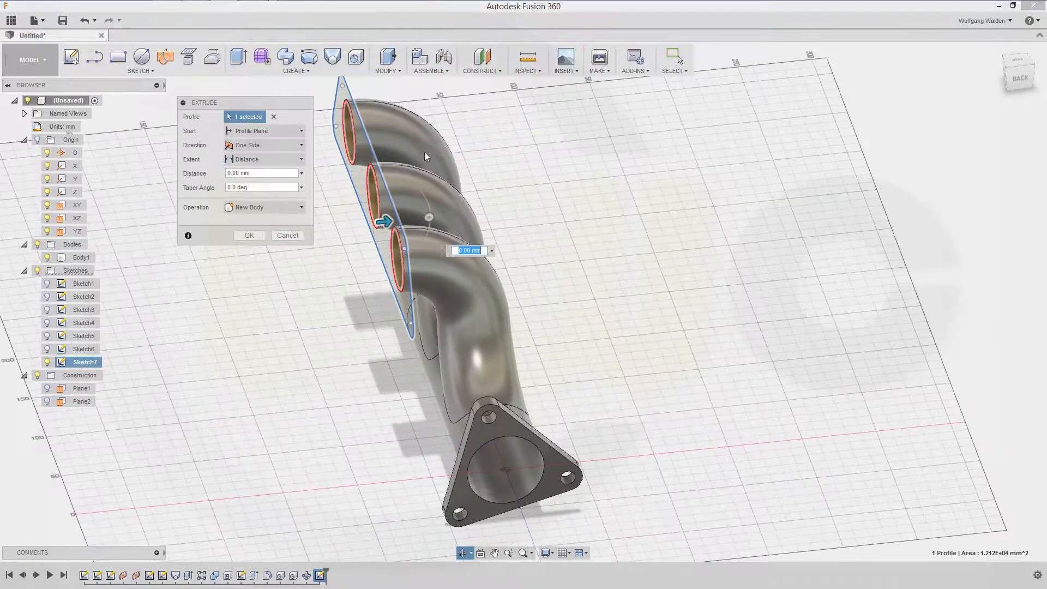
{"action": "left_click", "coordinate": [255, 173]}
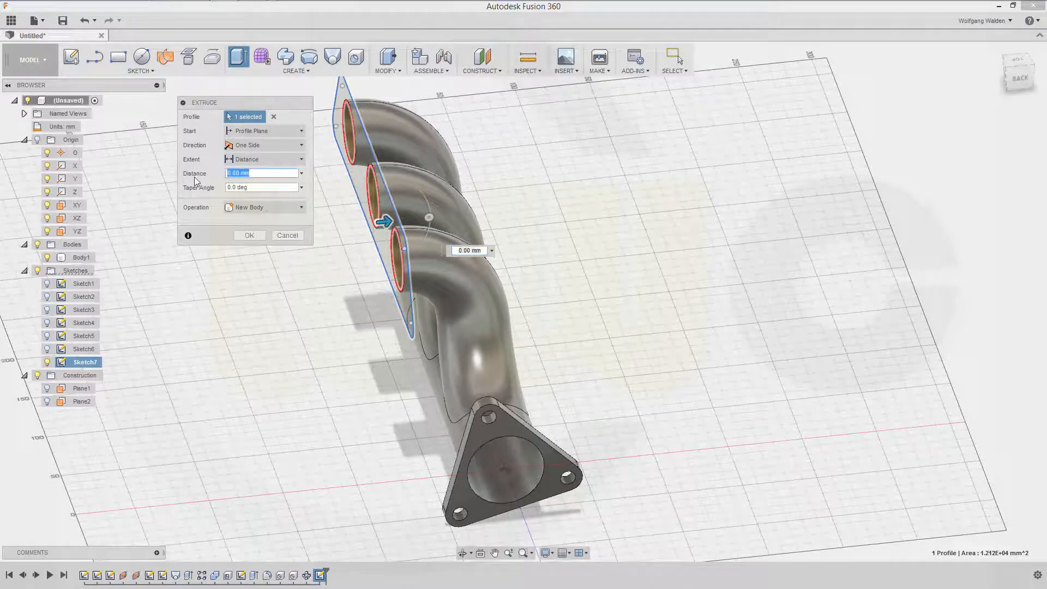
{"action": "type", "text": "-10"}
{"action": "key", "text": "Return"}
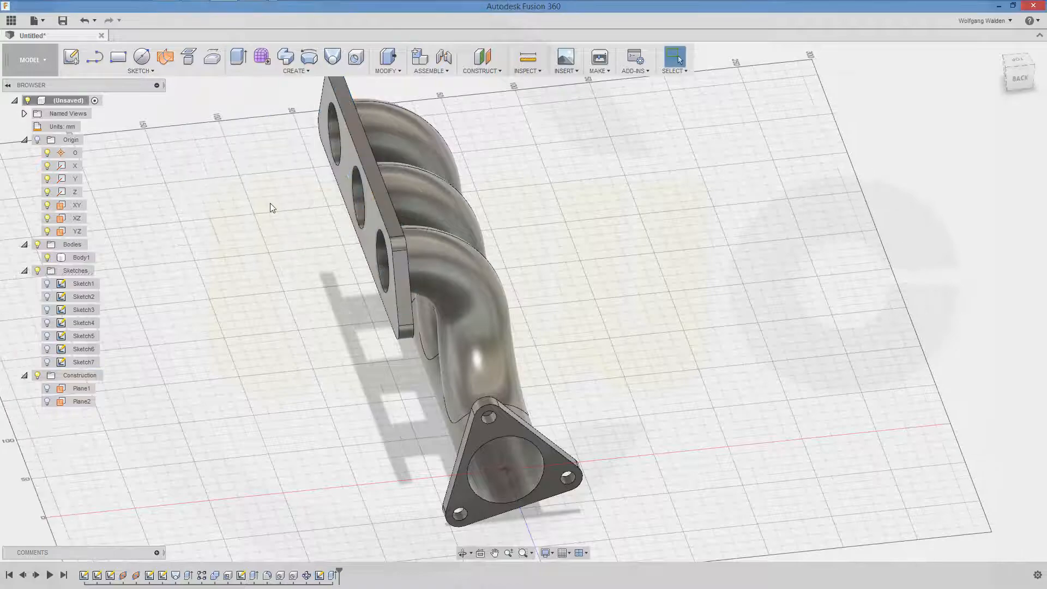
Step: Roll the timeline back to just before the second flange's sketch and create a construction plane offset -10 mm from Plane2
{"action": "middle_click_drag", "start_coordinate": [564, 219], "coordinate": [518, 224], "text": "shift"}
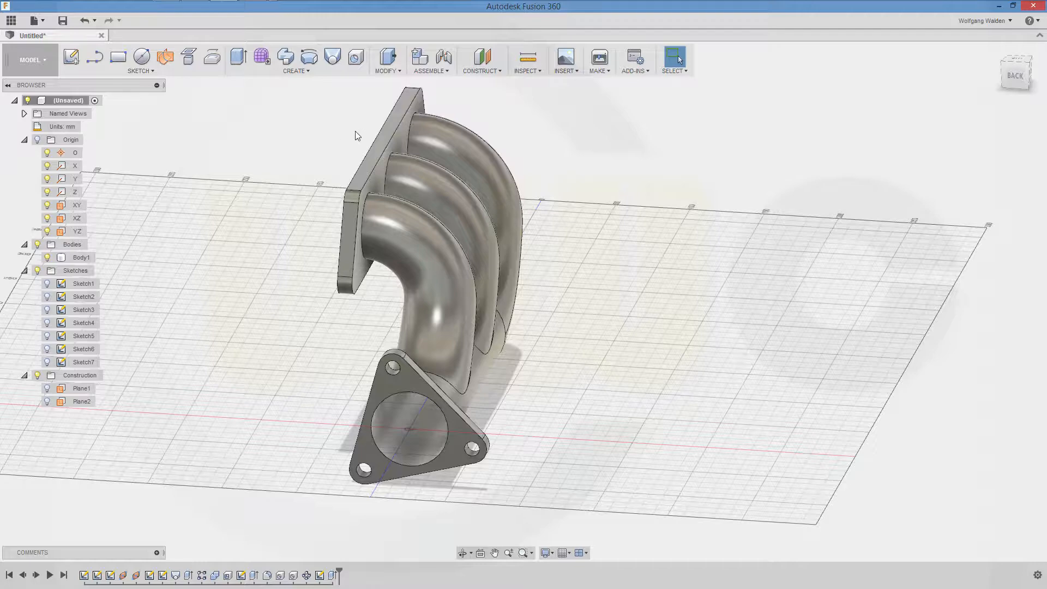
{"action": "middle_click_drag", "start_coordinate": [355, 131], "coordinate": [375, 133], "text": "shift"}
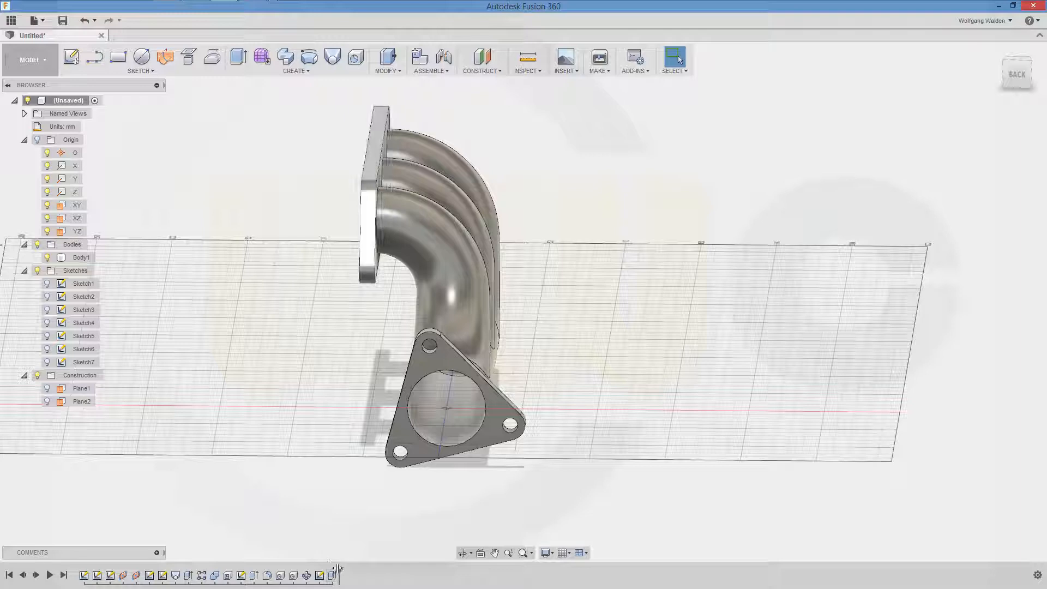
{"action": "left_click_drag", "start_coordinate": [339, 570], "coordinate": [307, 564]}
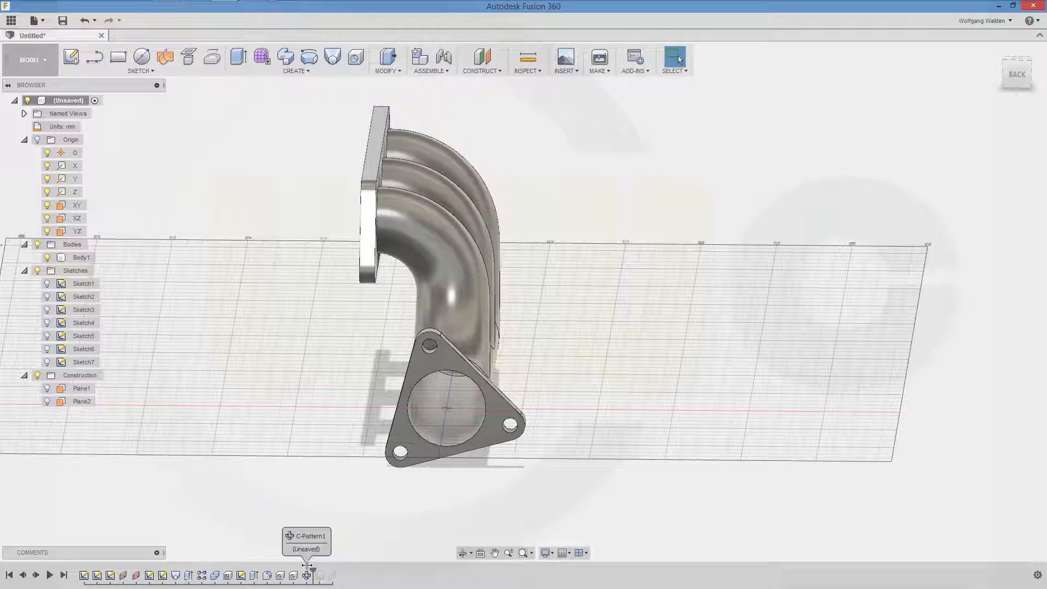
{"action": "left_click", "coordinate": [494, 71]}
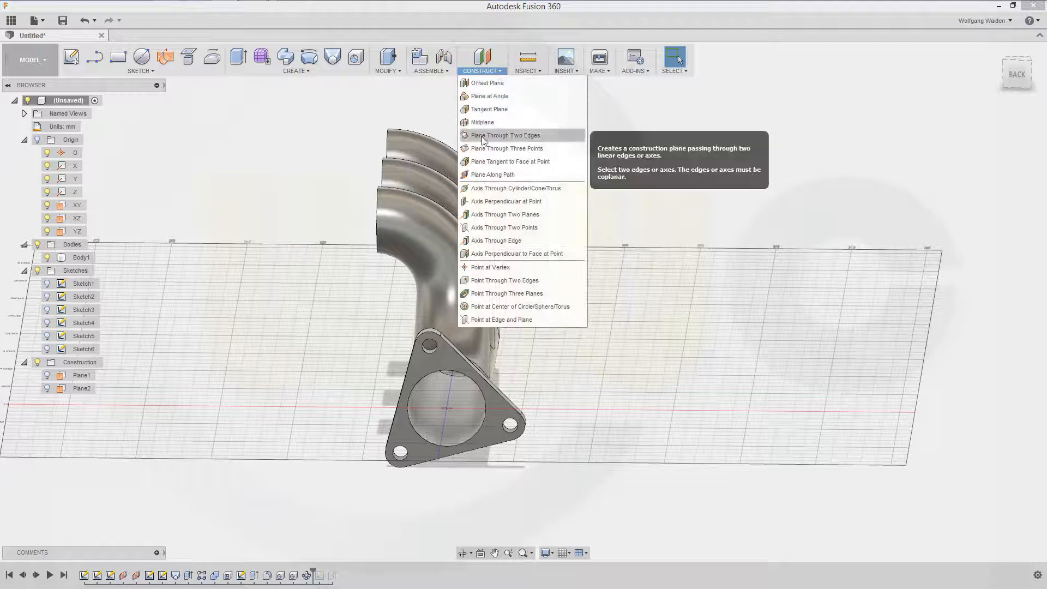
{"action": "left_click", "coordinate": [487, 83]}
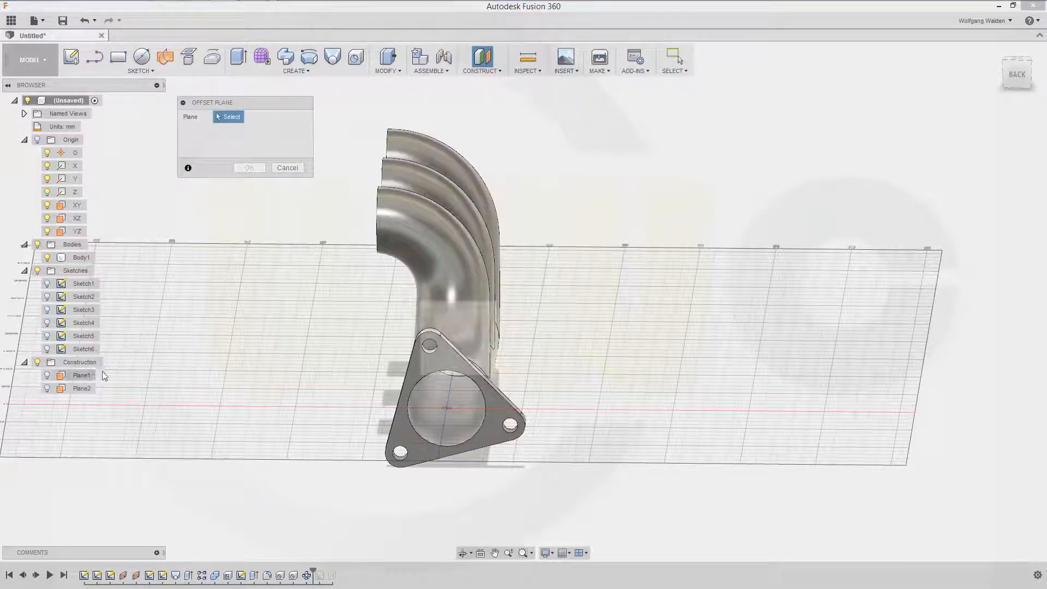
{"action": "left_click", "coordinate": [87, 388]}
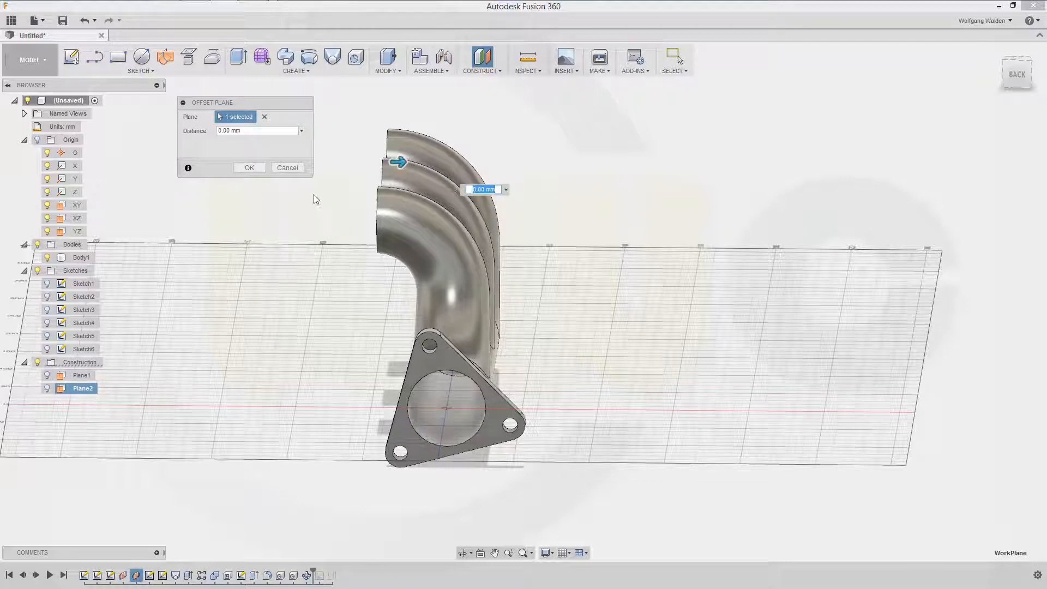
{"action": "type", "text": "-10"}
{"action": "key", "text": "Return"}
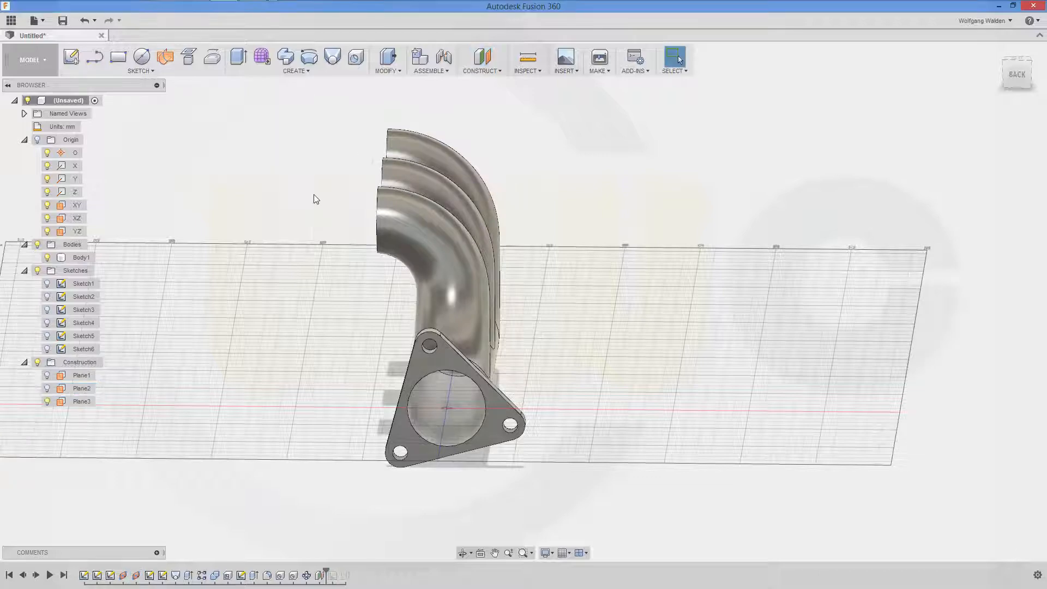
Step: Roll the timeline forward to the end and delete the offset construction plane Plane3
{"action": "middle_click_drag", "start_coordinate": [278, 235], "coordinate": [314, 250], "text": "shift"}
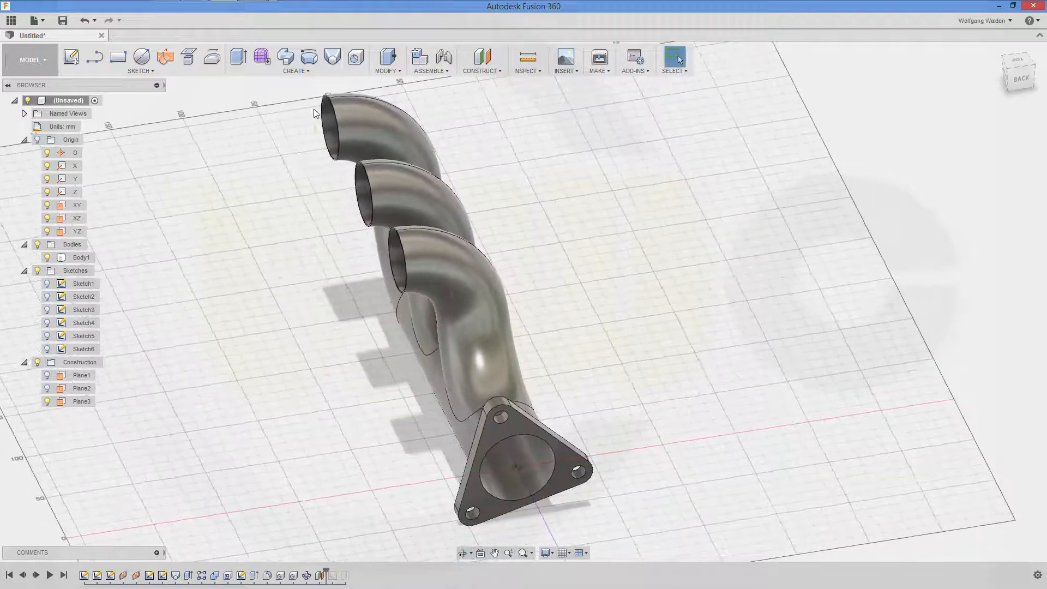
{"action": "scroll", "coordinate": [308, 129], "scroll_direction": "down", "scroll_amount": 2}
{"action": "scroll", "coordinate": [327, 136], "scroll_direction": "up", "scroll_amount": 6}
{"action": "scroll", "coordinate": [334, 158], "scroll_direction": "up", "scroll_amount": 3}
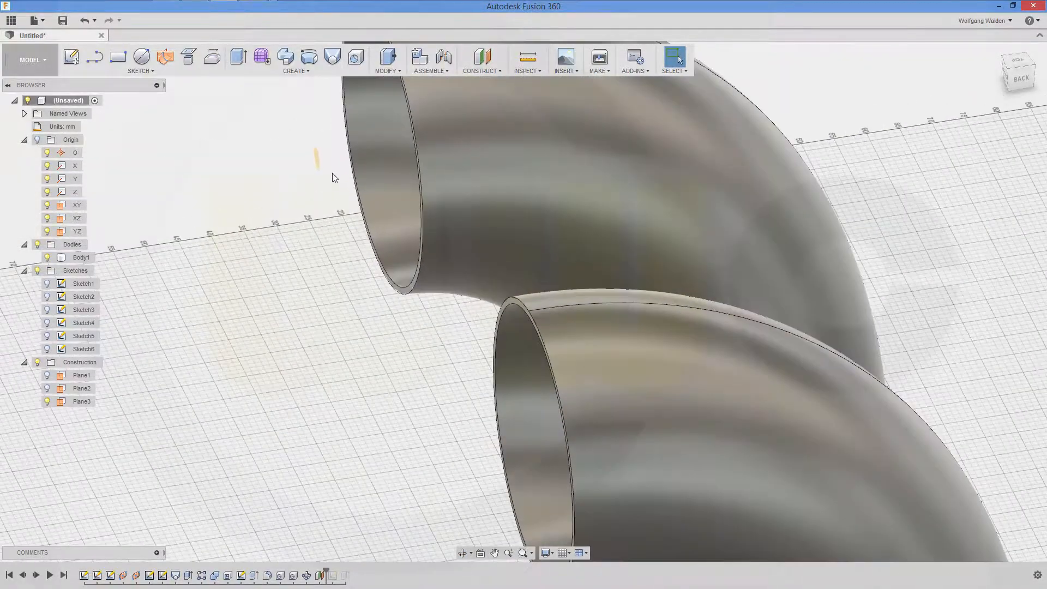
{"action": "scroll", "coordinate": [363, 305], "scroll_direction": "down", "scroll_amount": 3}
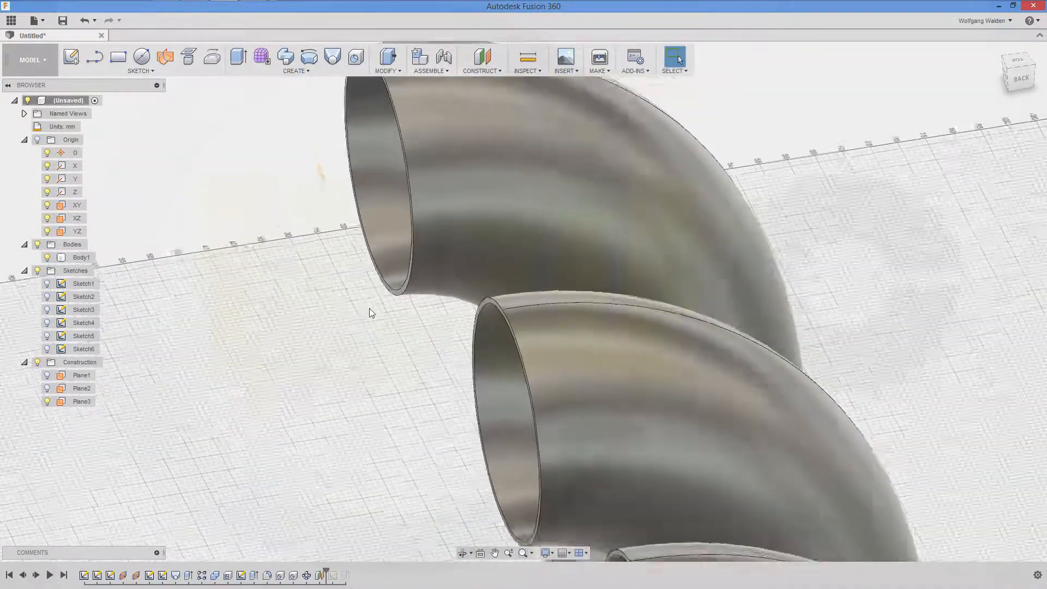
{"action": "scroll", "coordinate": [371, 326], "scroll_direction": "down", "scroll_amount": 1}
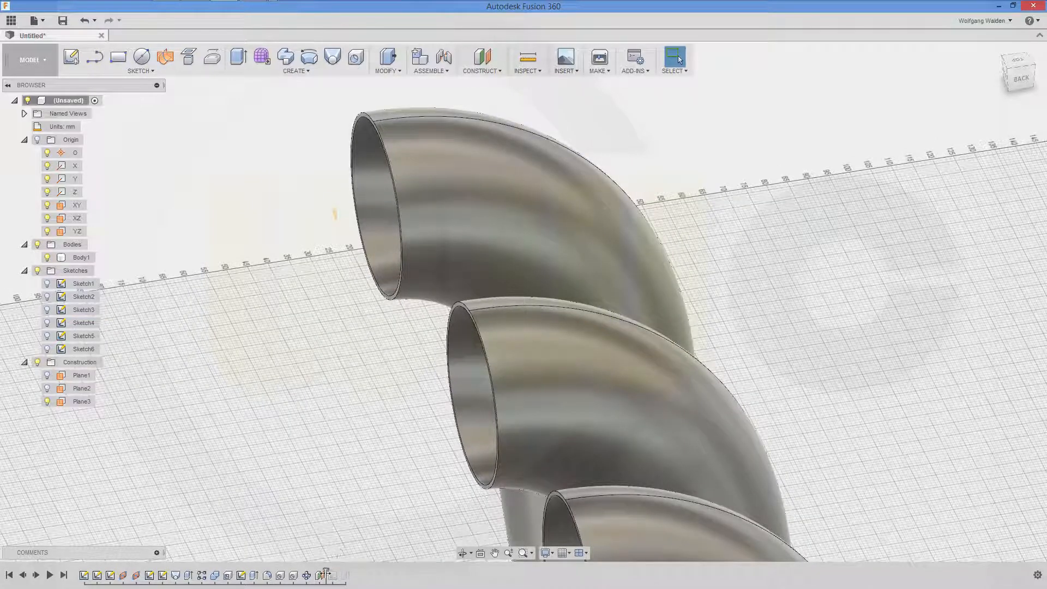
{"action": "left_click_drag", "start_coordinate": [326, 569], "coordinate": [352, 571]}
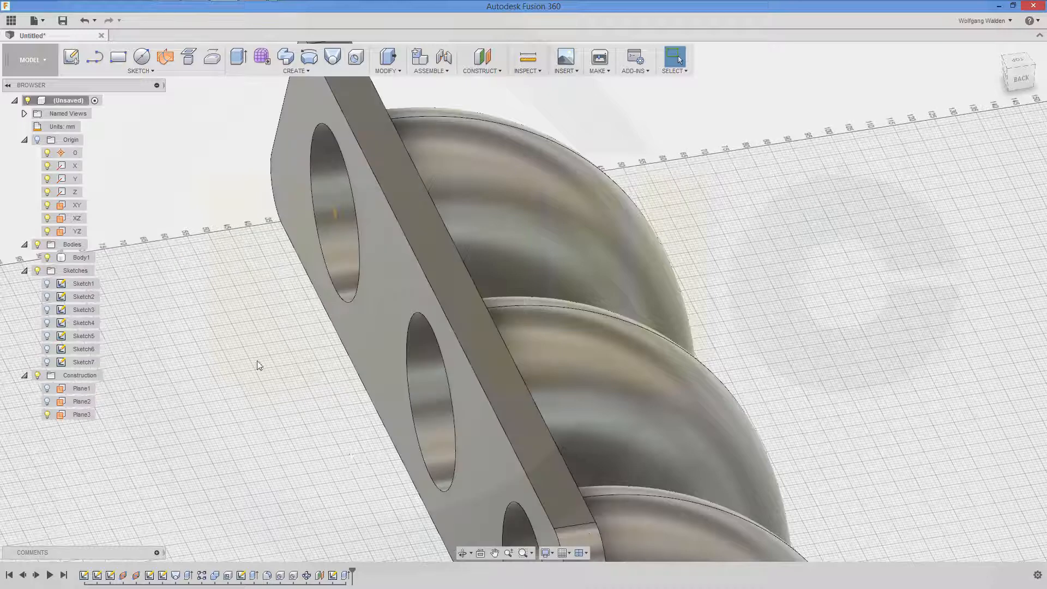
{"action": "right_click", "coordinate": [81, 415]}
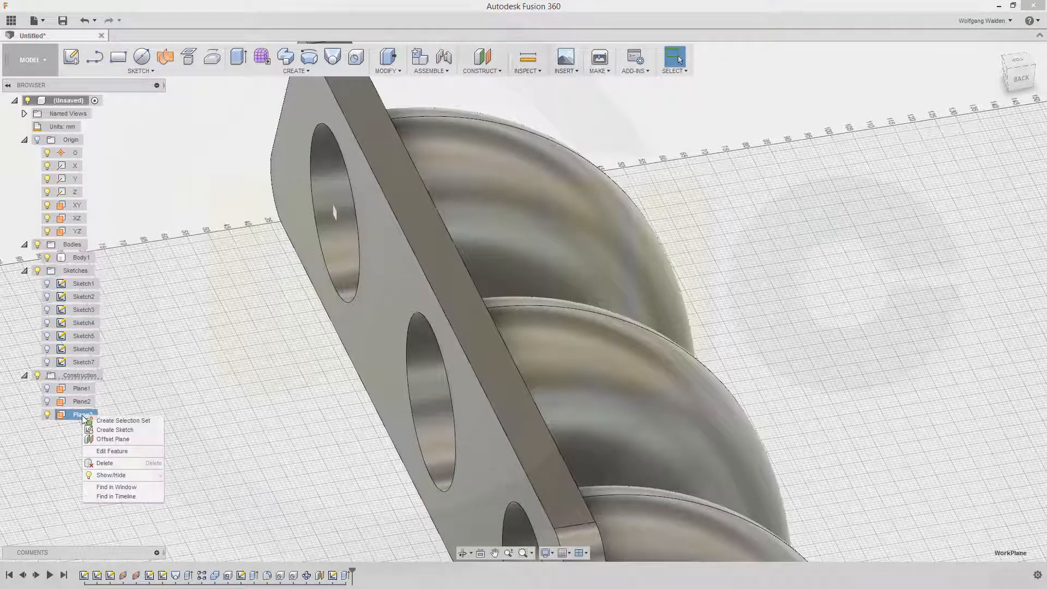
{"action": "left_click", "coordinate": [103, 463]}
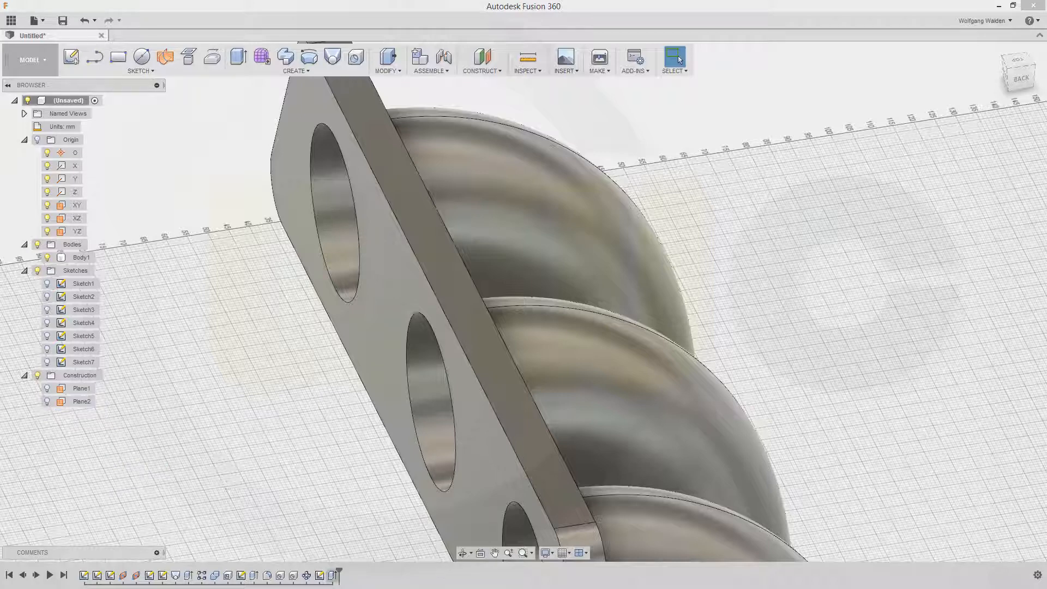
Step: Edit the second flange's extrusion so that it starts from an offset plane with an offset of -10 mm
{"action": "double_click", "coordinate": [333, 576]}
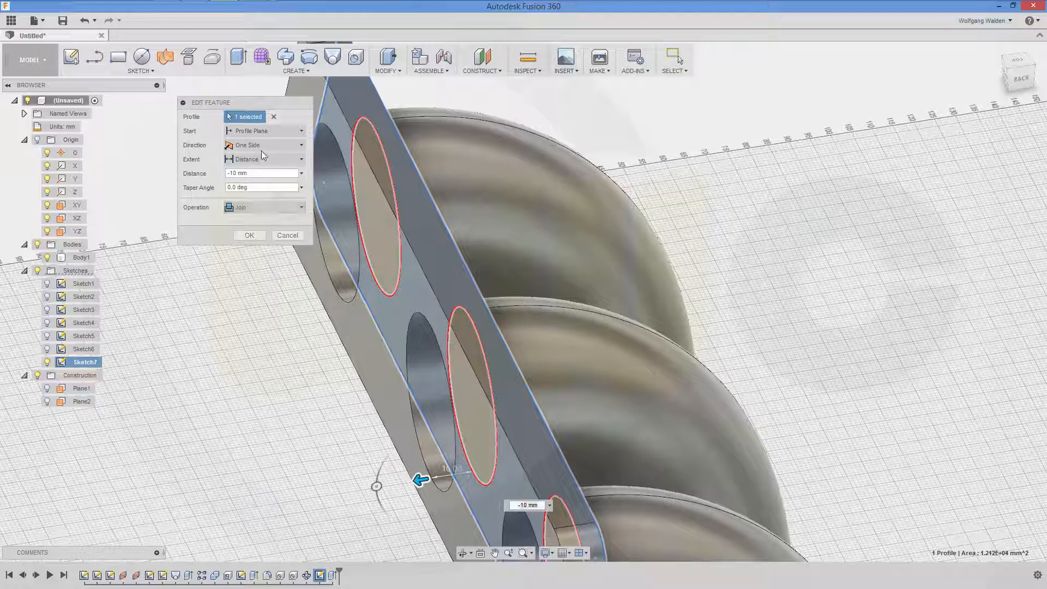
{"action": "left_click", "coordinate": [302, 134]}
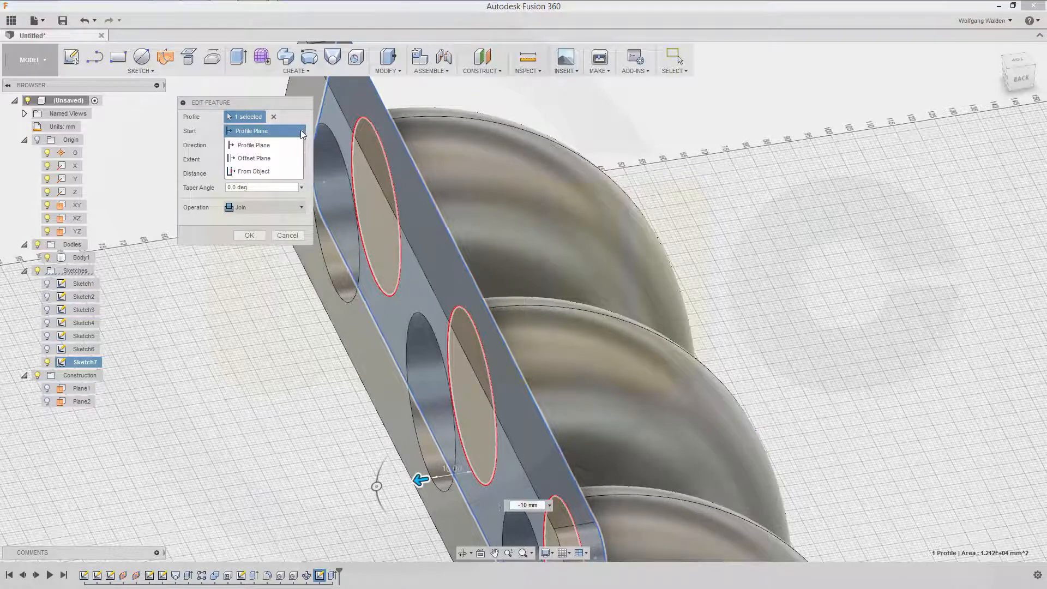
{"action": "left_click", "coordinate": [269, 158]}
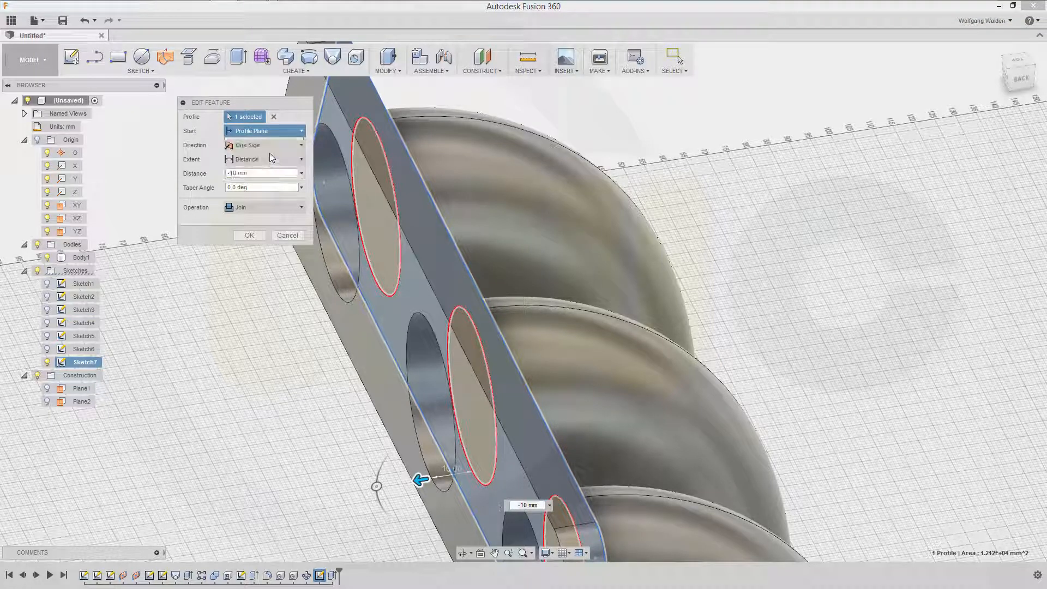
{"action": "left_click", "coordinate": [269, 142]}
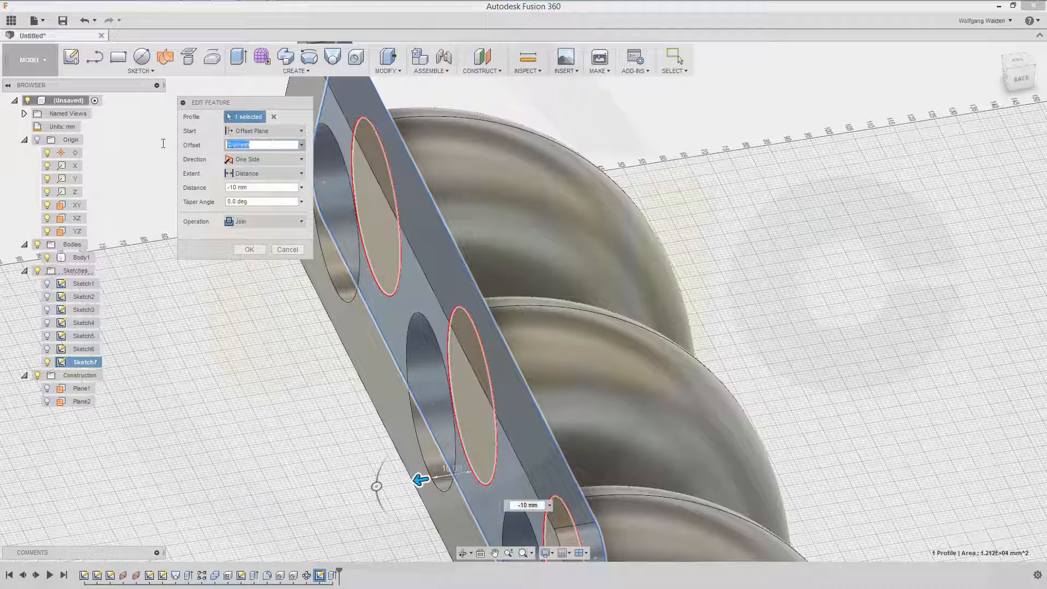
{"action": "key", "text": "BackSpace"}
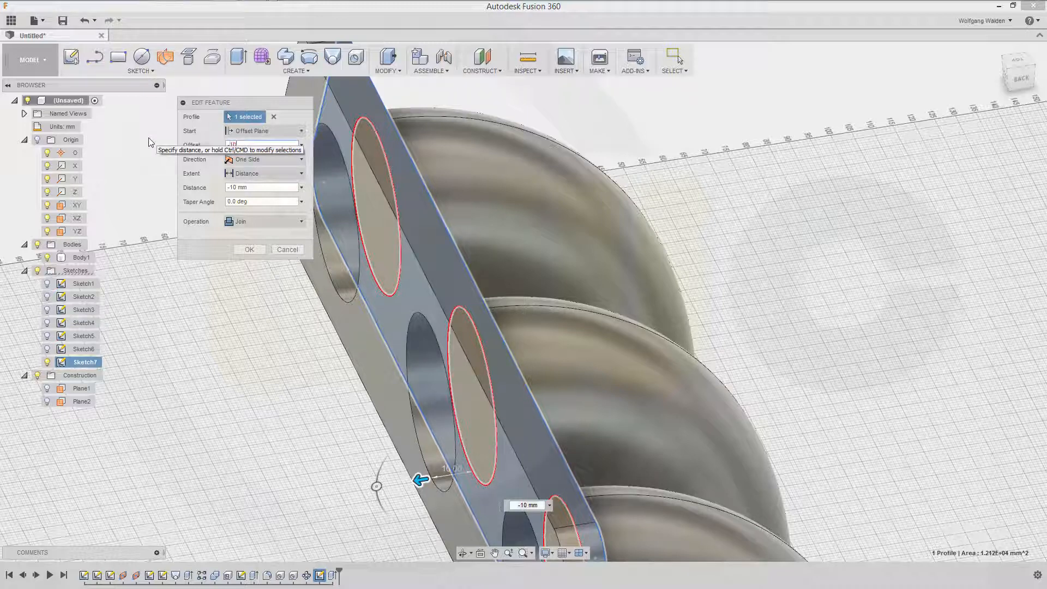
{"action": "key", "text": "Return"}
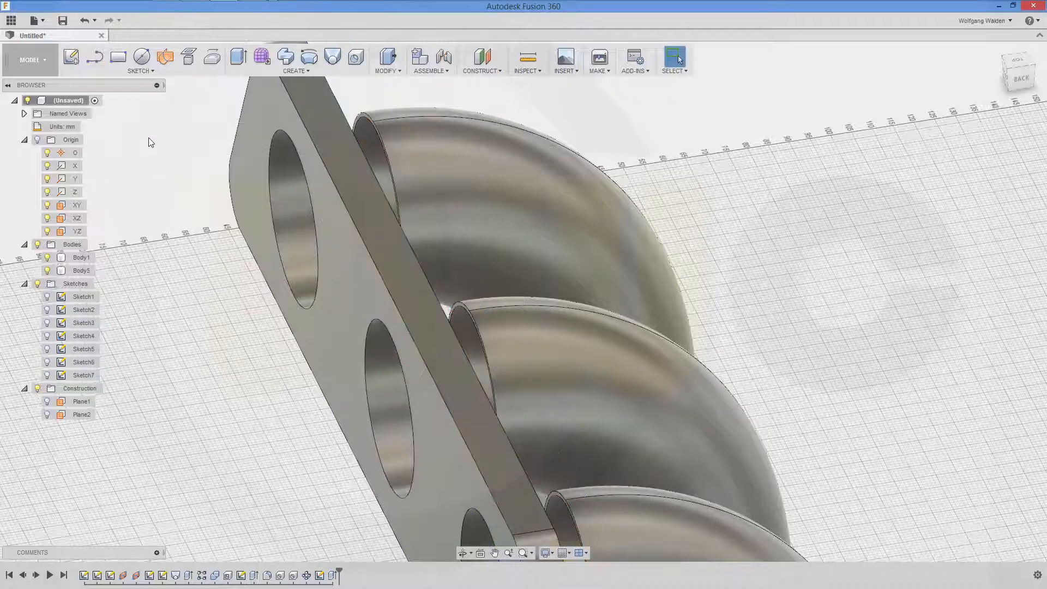
Step: Change the start offset of the second flange's extrusion to -5 mm
{"action": "mouse_move", "coordinate": [716, 244]}
{"action": "middle_mouse_down", "text": "shift"}
{"action": "mouse_move", "coordinate": [685, 246]}
{"action": "mouse_move", "coordinate": [777, 217]}
{"action": "mouse_move", "coordinate": [755, 230]}
{"action": "mouse_move", "coordinate": [685, 224]}
{"action": "mouse_move", "coordinate": [719, 246]}
{"action": "middle_mouse_up", "text": "shift"}
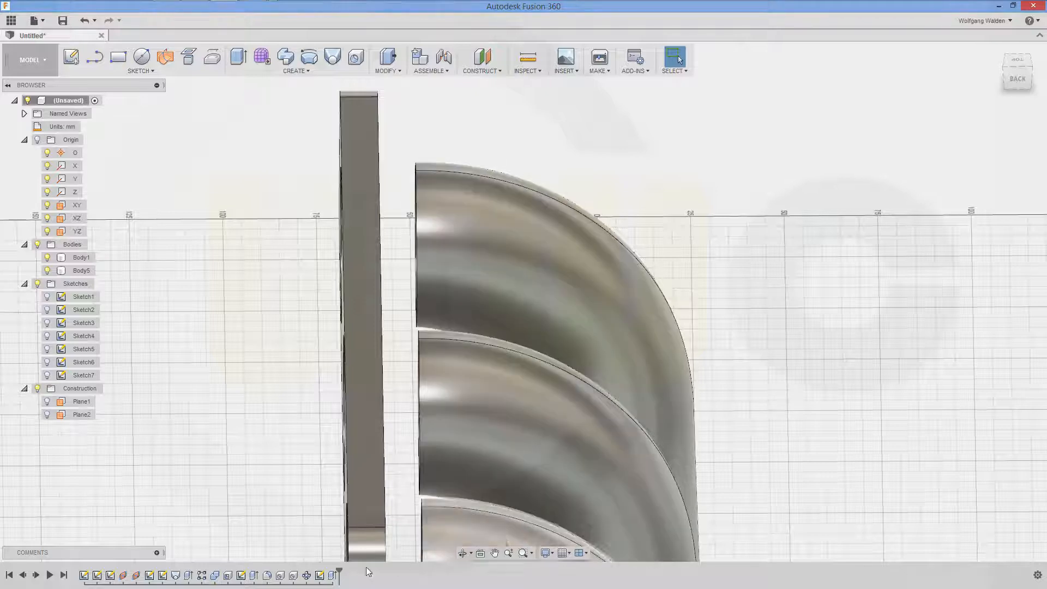
{"action": "double_click", "coordinate": [332, 577]}
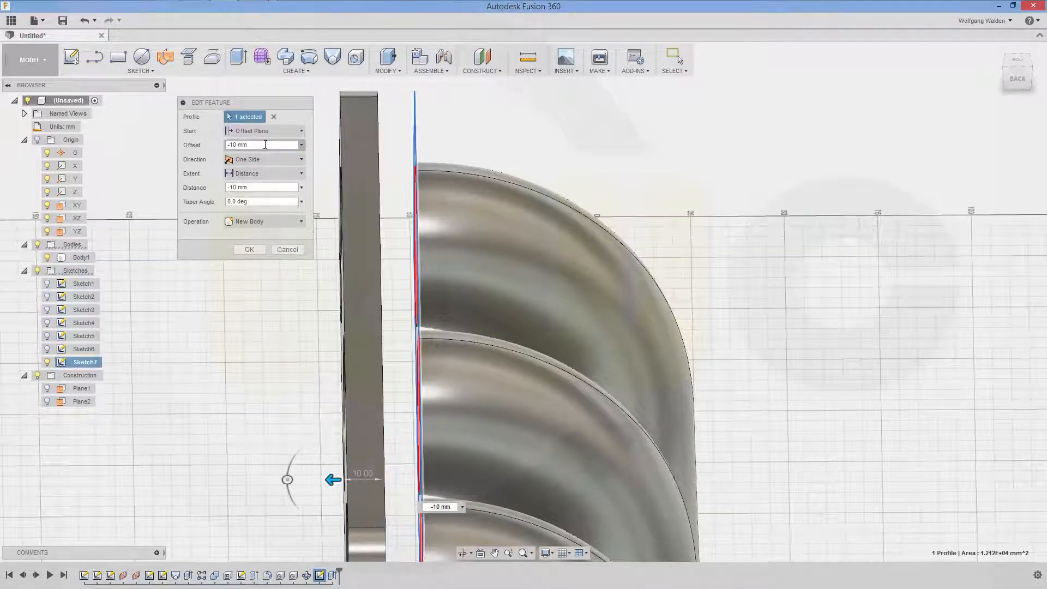
{"action": "left_click", "coordinate": [235, 145]}
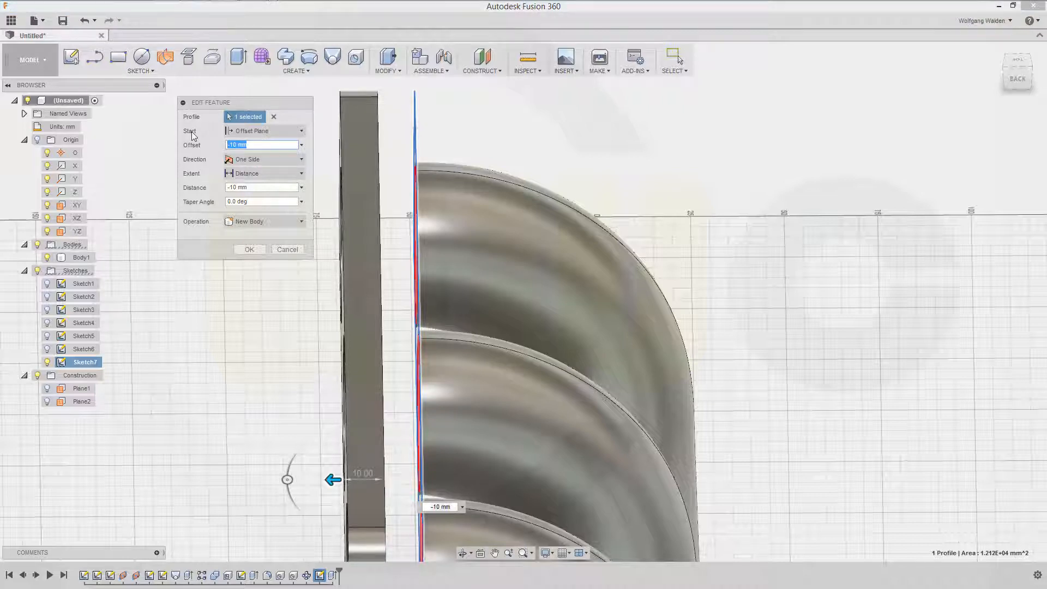
{"action": "type", "text": "-5"}
{"action": "key", "text": "Return"}
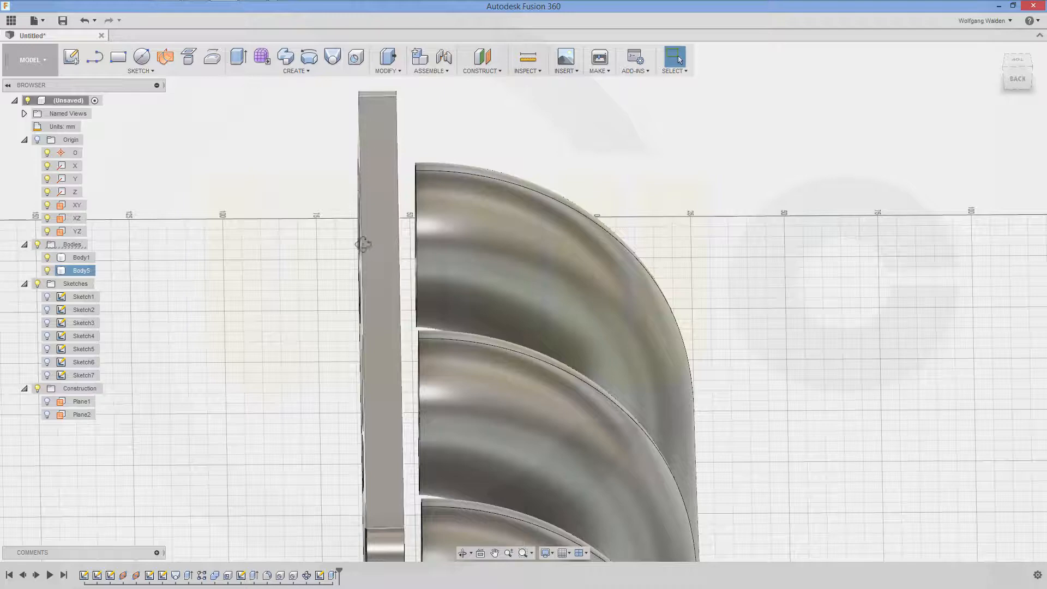
Step: Start a new sketch on Plane2 and slice the model at the sketch plane to expose the pipe openings
{"action": "middle_click_drag", "start_coordinate": [363, 244], "coordinate": [415, 235], "text": "shift"}
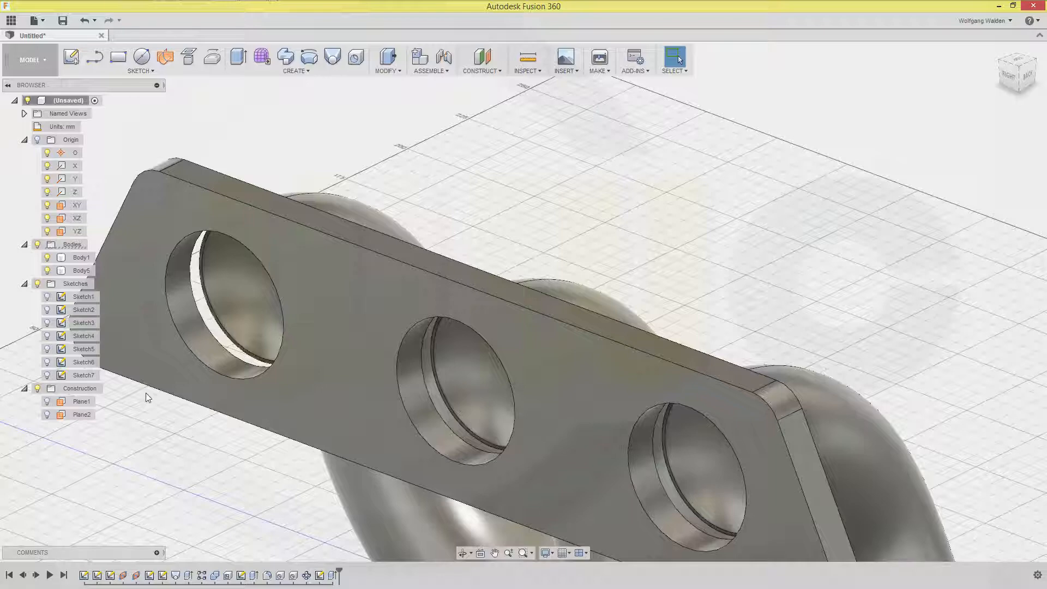
{"action": "middle_click_drag", "start_coordinate": [310, 327], "coordinate": [332, 325], "text": "shift"}
{"action": "key", "text": "Escape"}
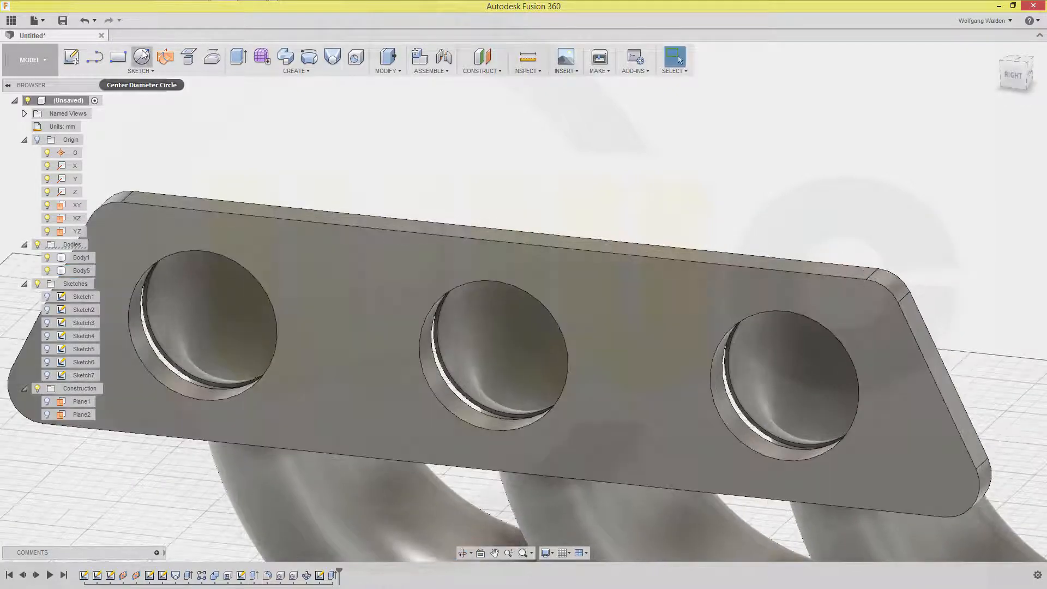
{"action": "left_click", "coordinate": [142, 57]}
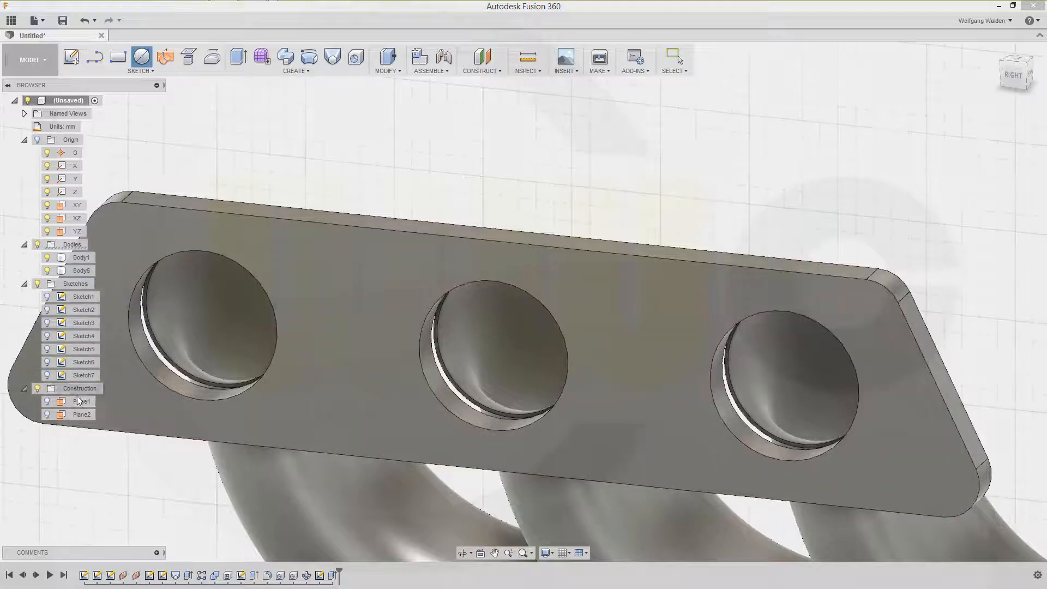
{"action": "left_click", "coordinate": [81, 414]}
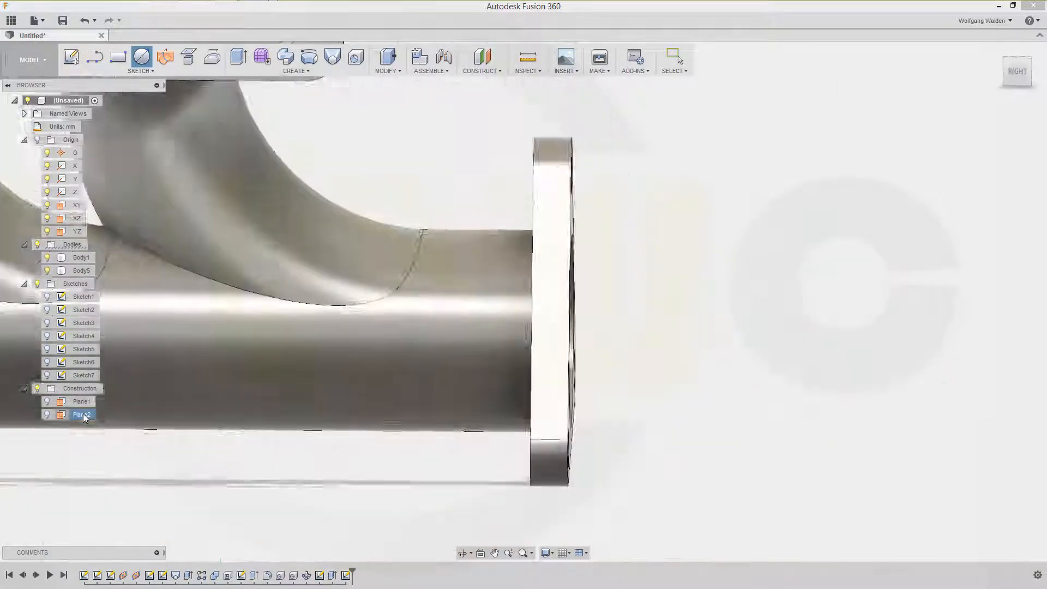
{"action": "scroll", "coordinate": [469, 297], "scroll_direction": "down", "scroll_amount": 4}
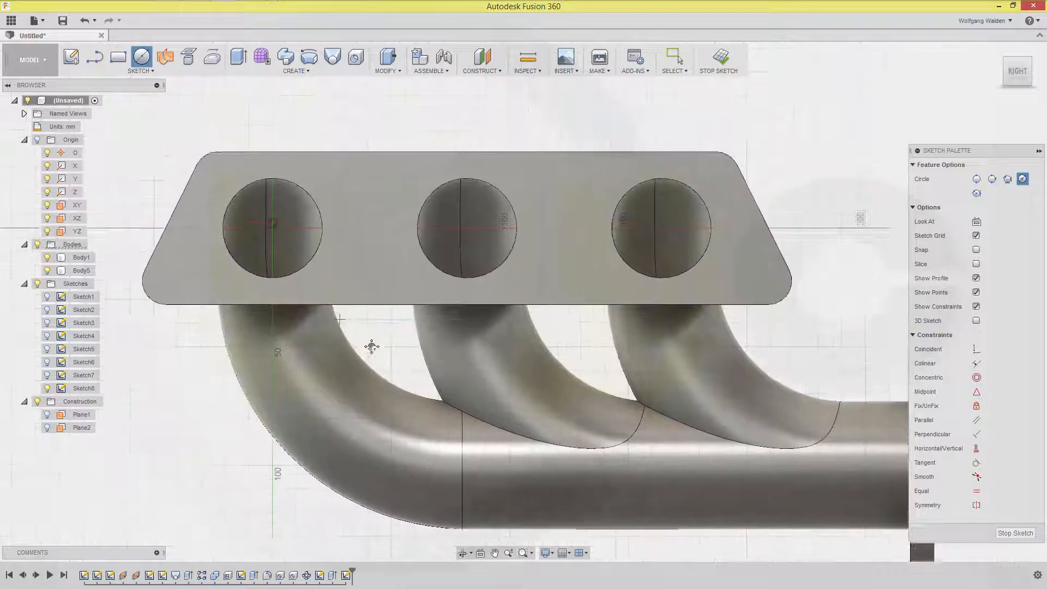
{"action": "middle_click_drag", "start_coordinate": [371, 347], "coordinate": [420, 363]}
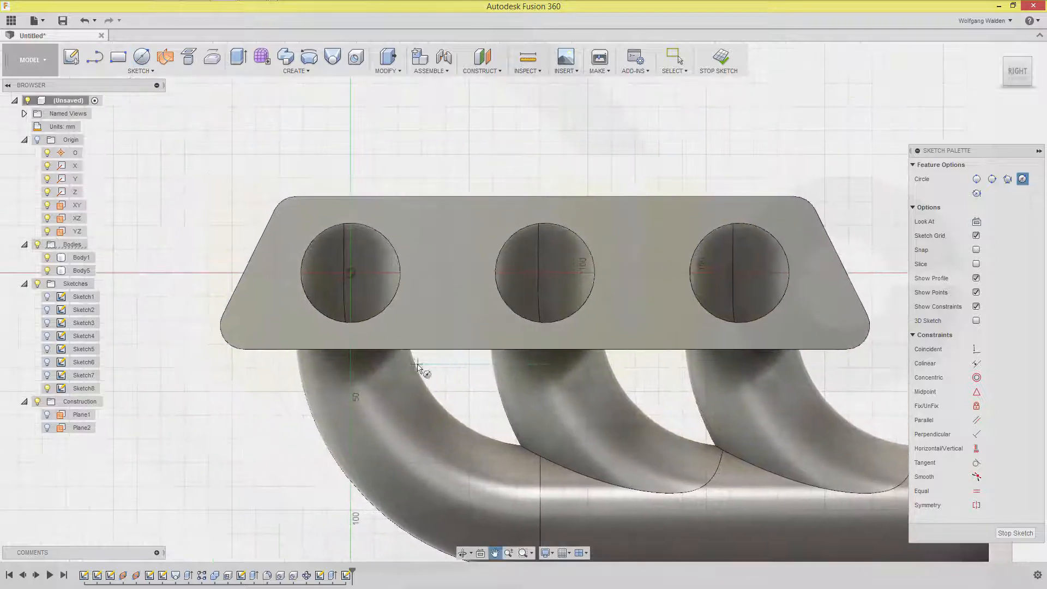
{"action": "right_click", "coordinate": [85, 392]}
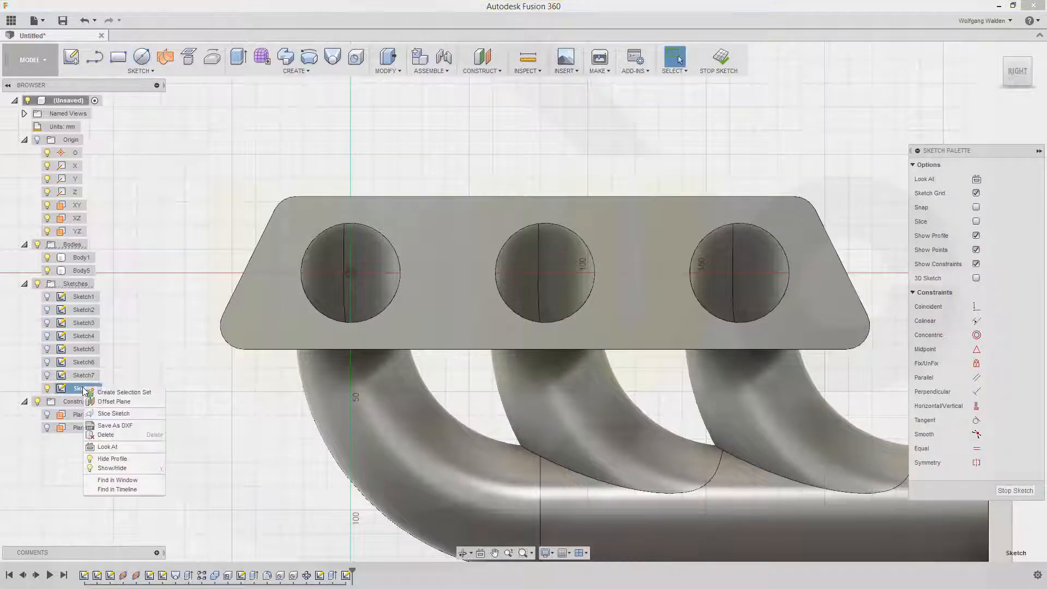
{"action": "left_click", "coordinate": [120, 416]}
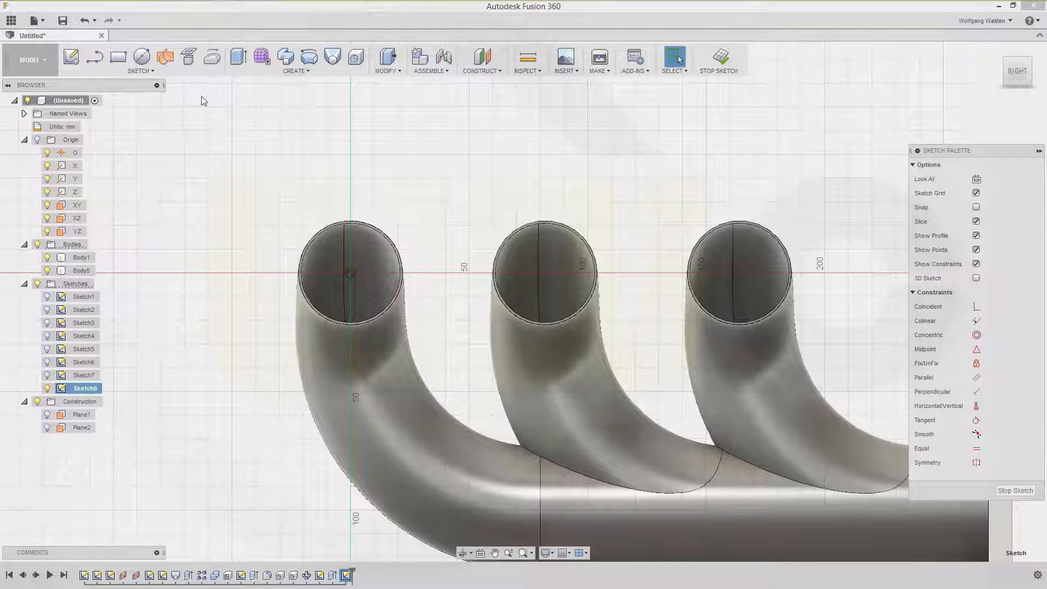
Step: Project the outer edges of the three pipe openings into the sketch and finish the sketch
{"action": "left_click", "coordinate": [152, 71]}
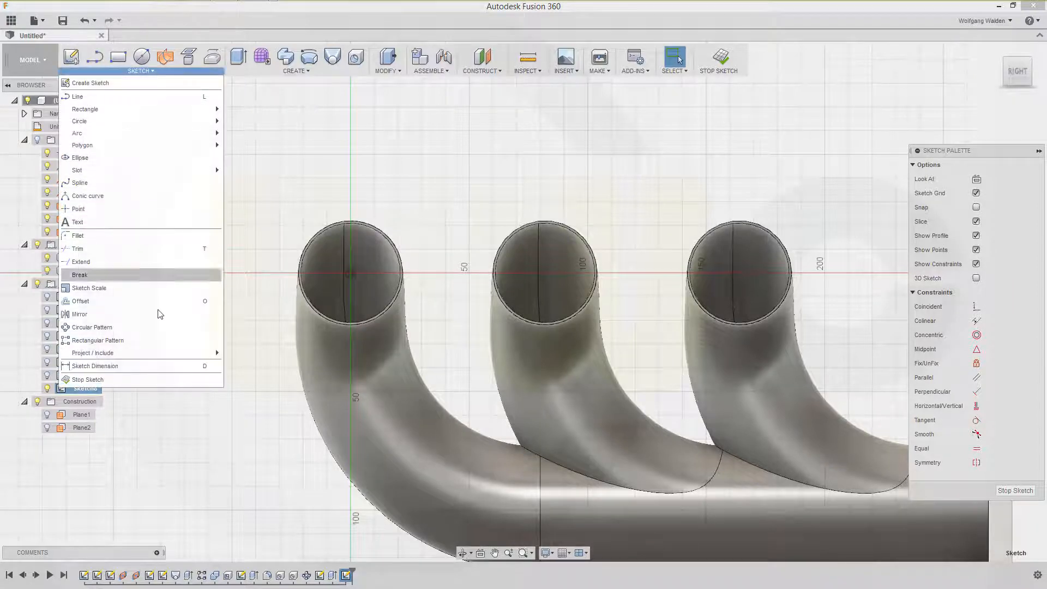
{"action": "mouse_move", "coordinate": [187, 356]}
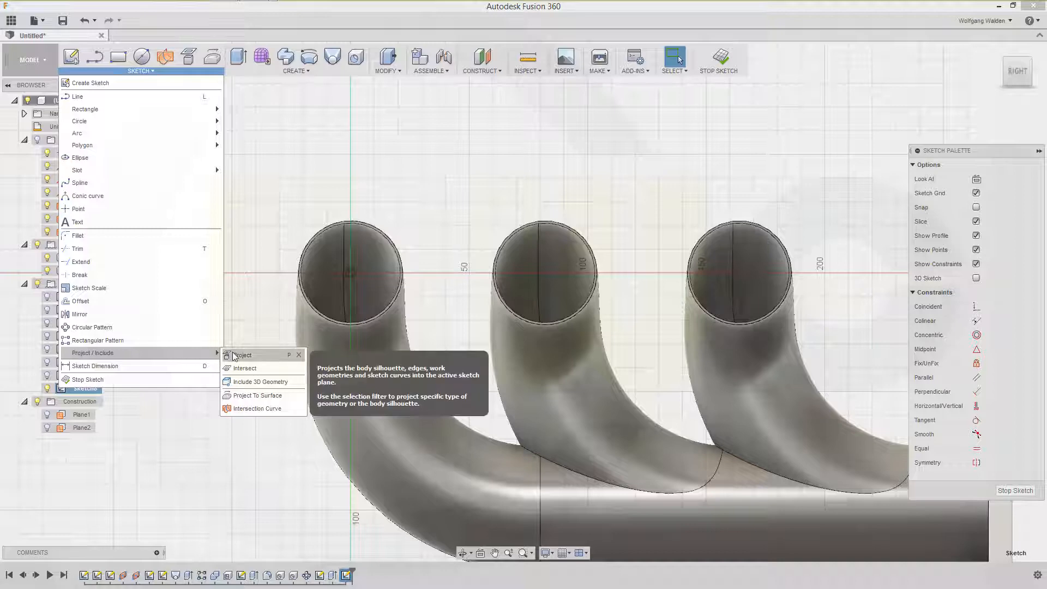
{"action": "left_click", "coordinate": [240, 355]}
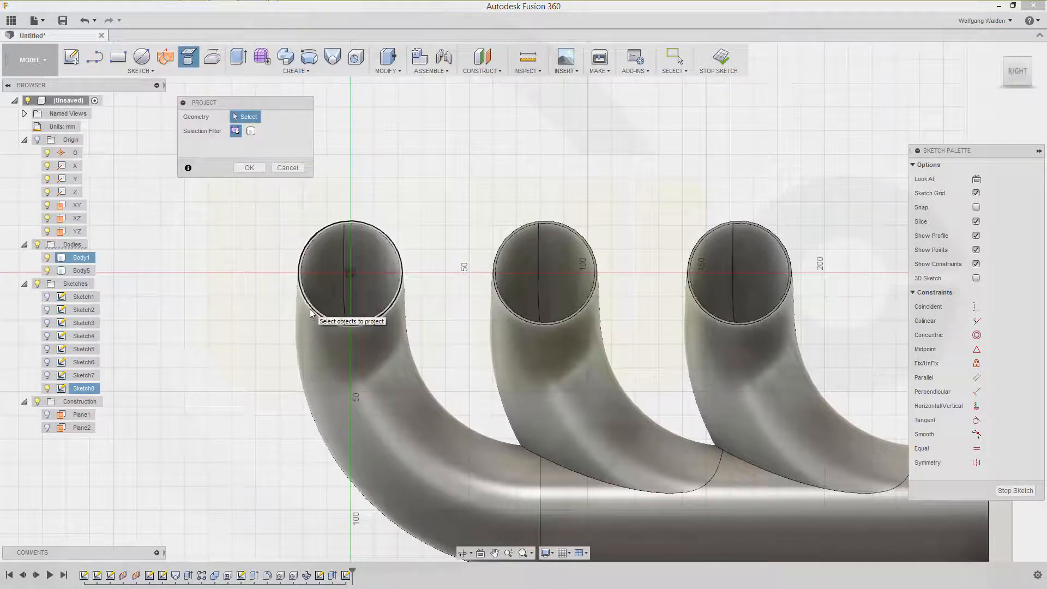
{"action": "scroll", "coordinate": [298, 273], "scroll_direction": "down", "scroll_amount": 2}
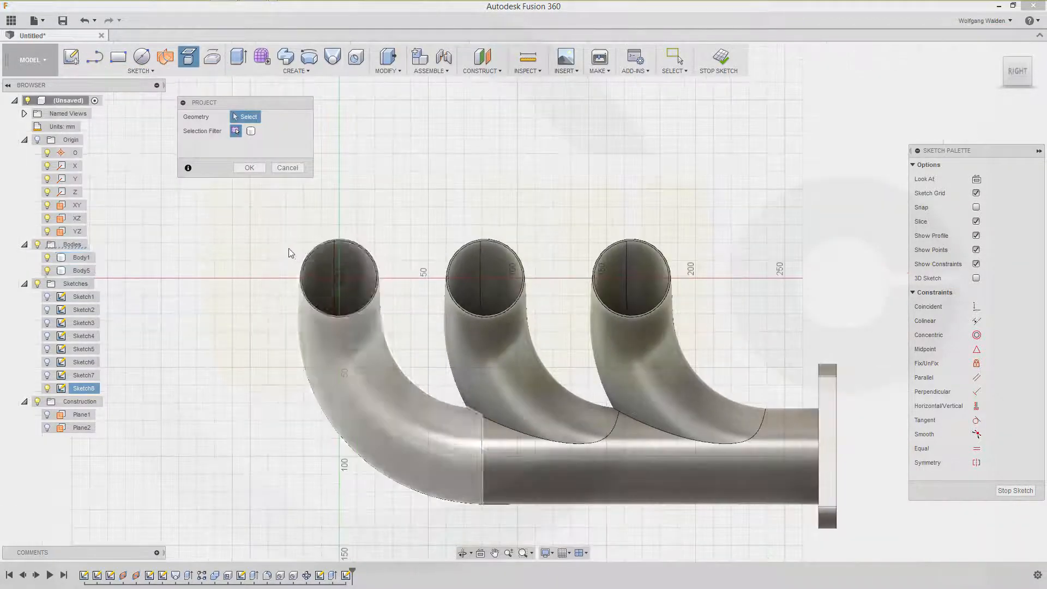
{"action": "scroll", "coordinate": [311, 229], "scroll_direction": "up", "scroll_amount": 5}
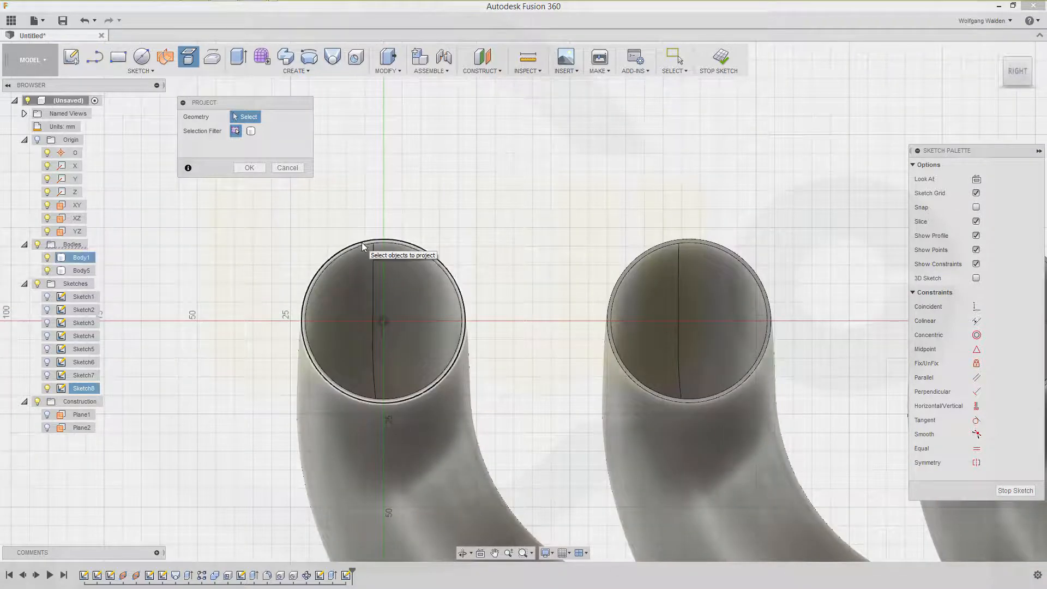
{"action": "left_click", "coordinate": [366, 241]}
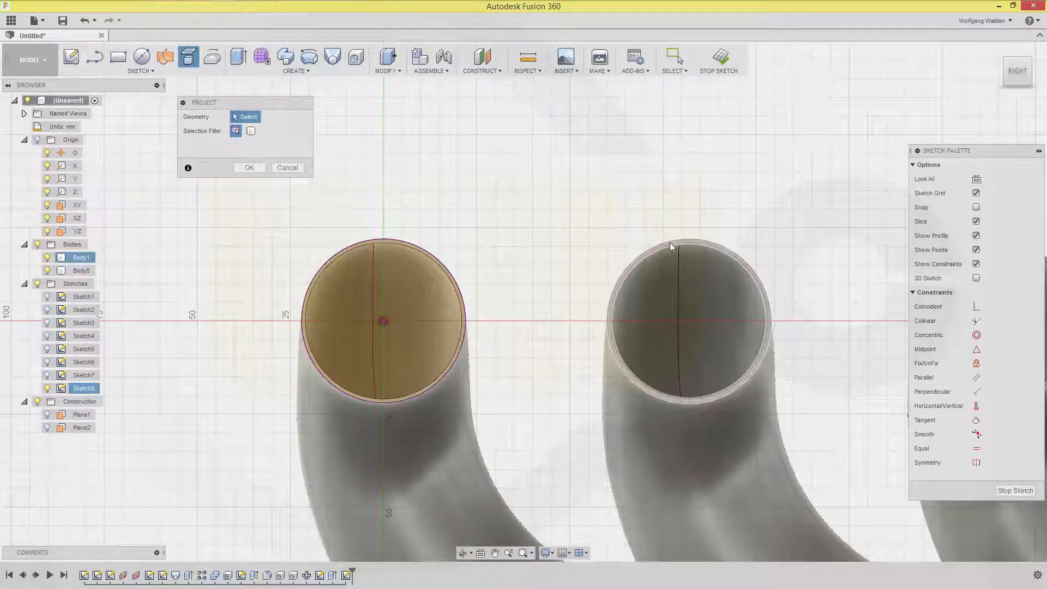
{"action": "middle_click_drag", "start_coordinate": [826, 246], "coordinate": [634, 226]}
{"action": "scroll", "coordinate": [740, 231], "scroll_direction": "down", "scroll_amount": 1}
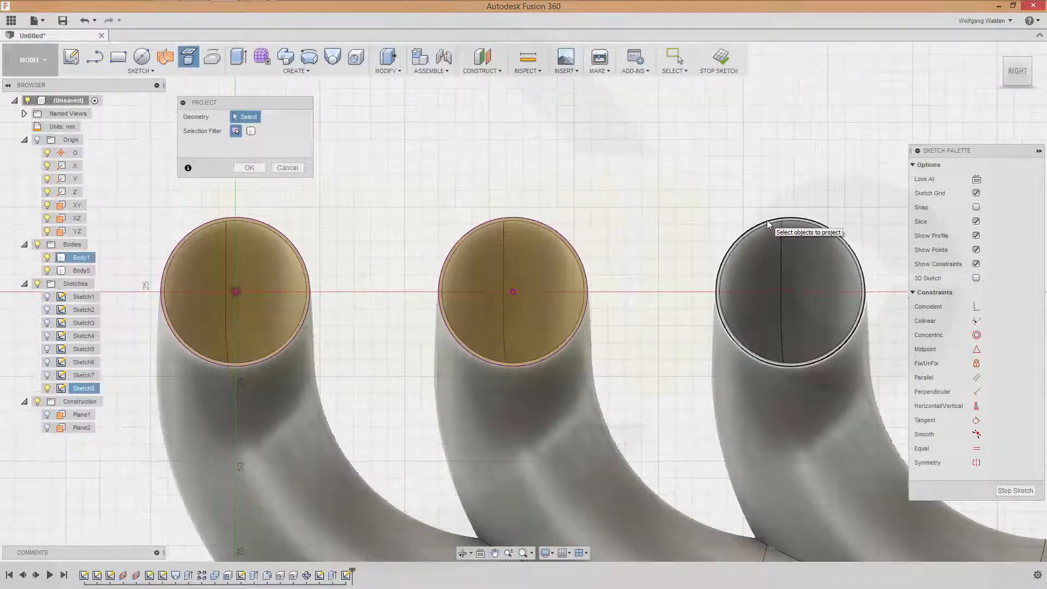
{"action": "left_click", "coordinate": [768, 220]}
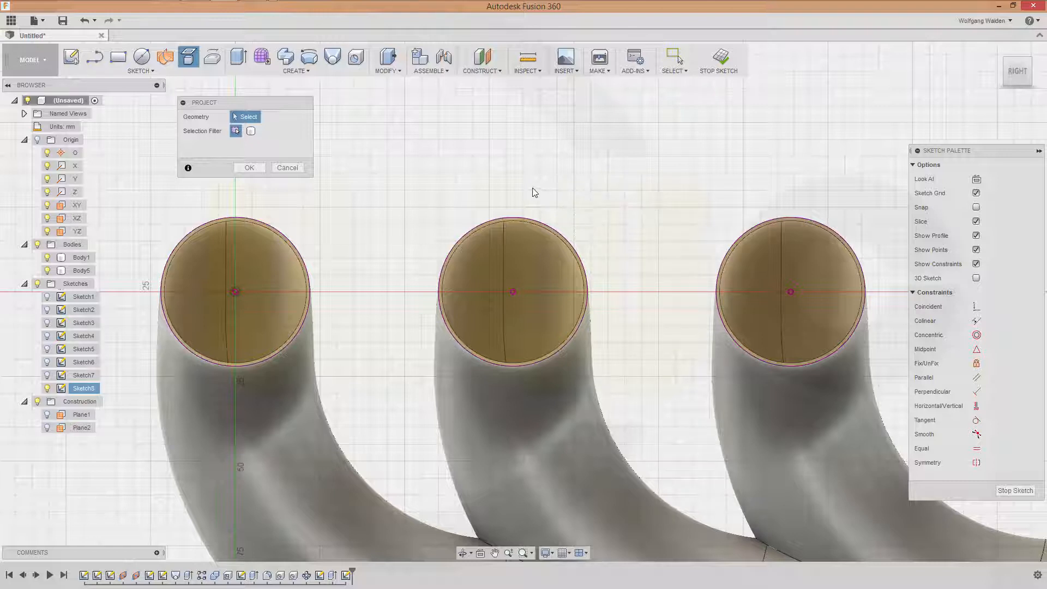
{"action": "left_click", "coordinate": [287, 168]}
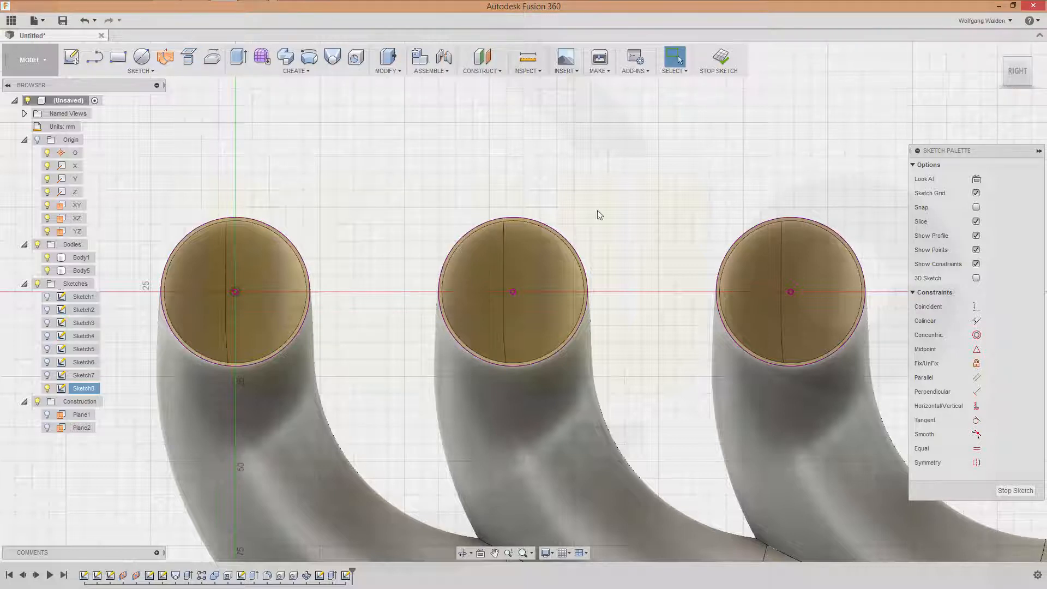
{"action": "left_click", "coordinate": [718, 257]}
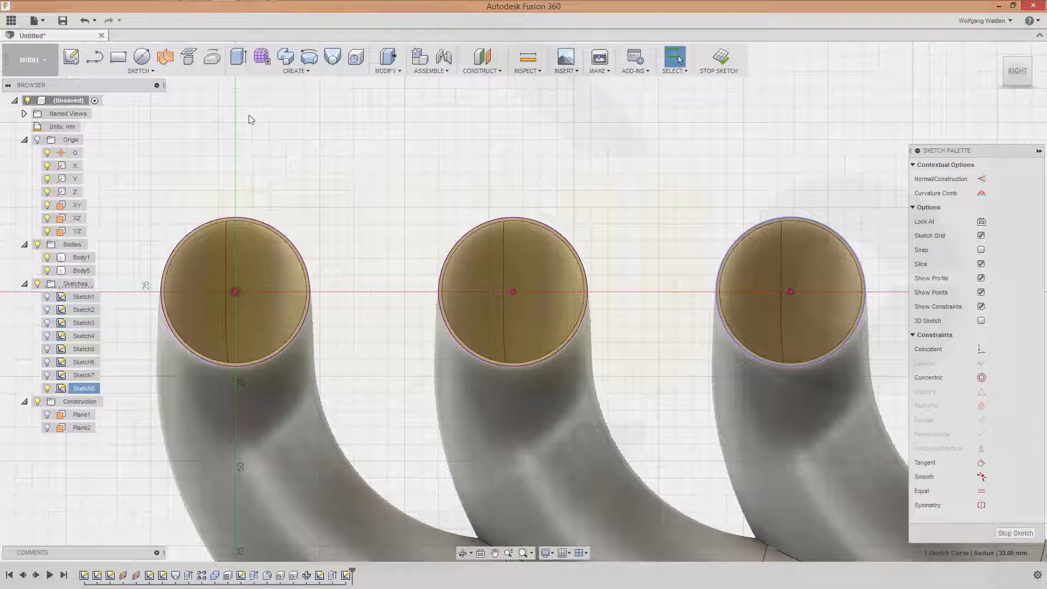
{"action": "left_click", "coordinate": [1020, 535]}
{"action": "left_click", "coordinate": [417, 242]}
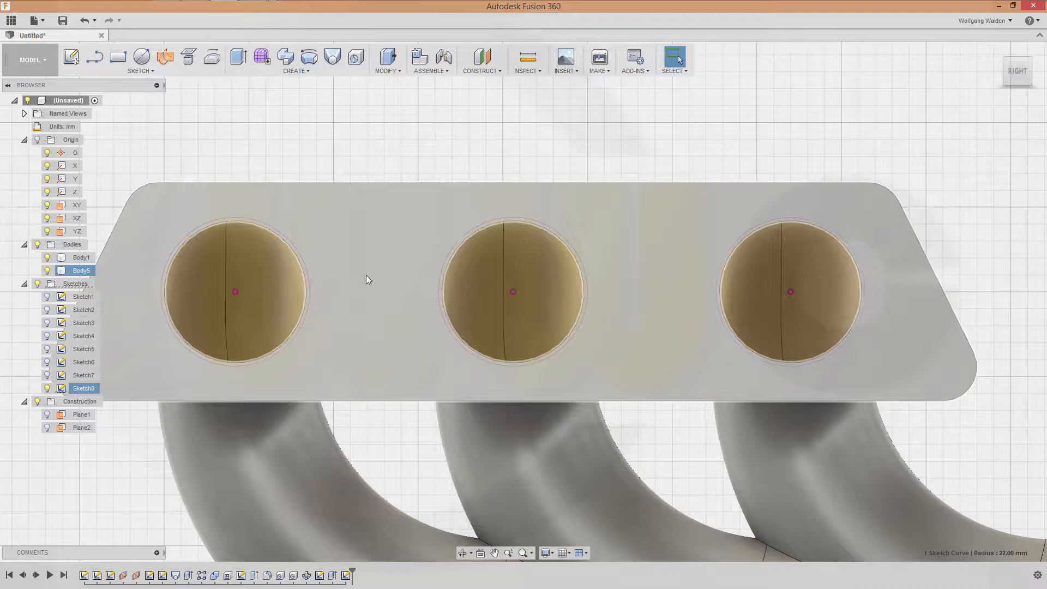
Step: Extrude the three projected pipe-opening circles by -5 mm to bridge the gap to the flange
{"action": "middle_click_drag", "start_coordinate": [365, 274], "coordinate": [234, 247], "text": "shift"}
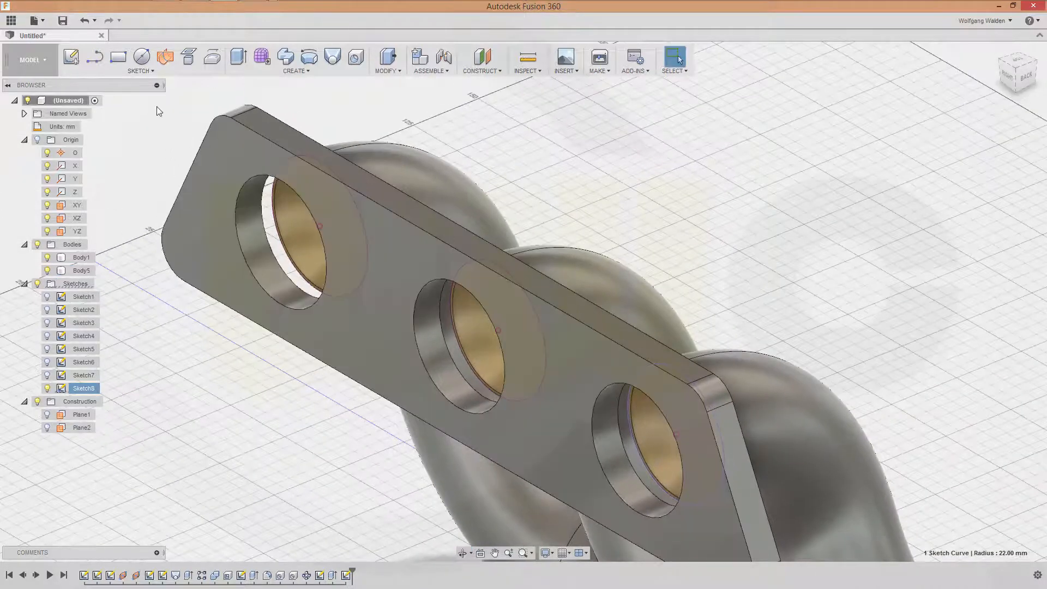
{"action": "left_click", "coordinate": [238, 57]}
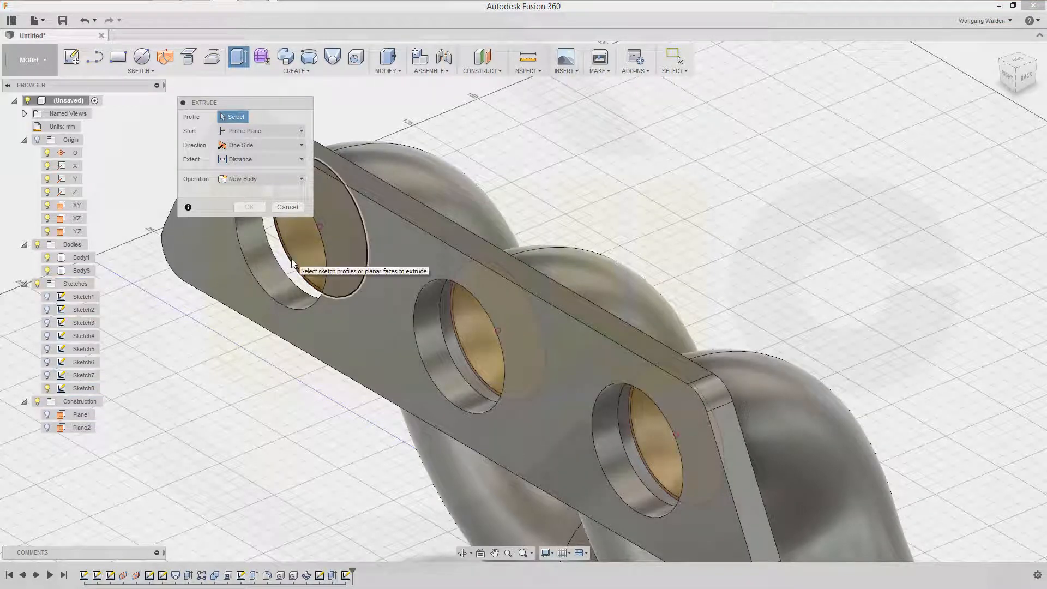
{"action": "left_click", "coordinate": [297, 270]}
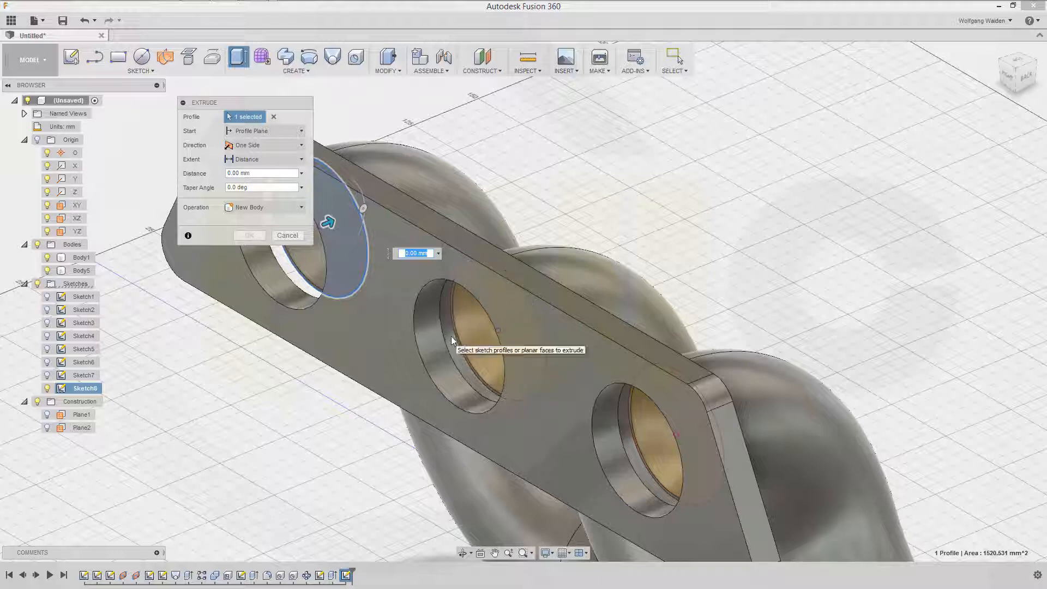
{"action": "left_click", "coordinate": [456, 334]}
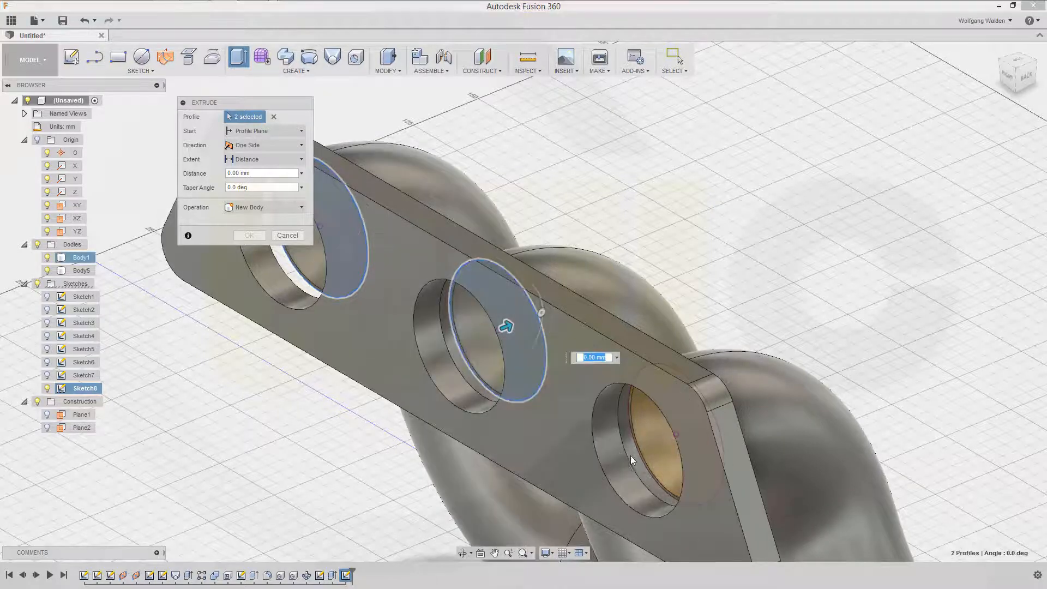
{"action": "left_click", "coordinate": [634, 425]}
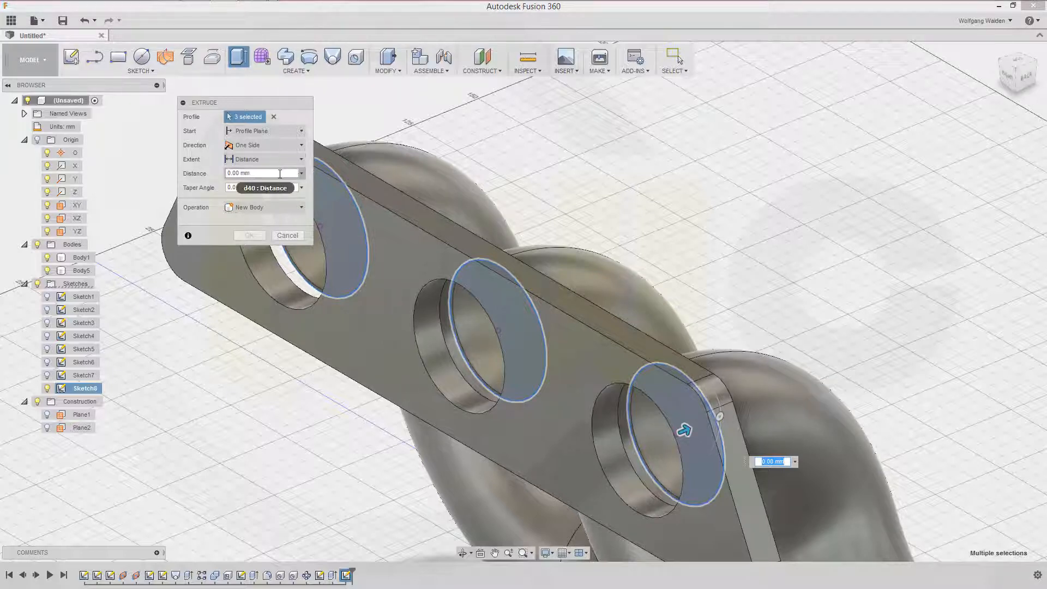
{"action": "left_click", "coordinate": [229, 173]}
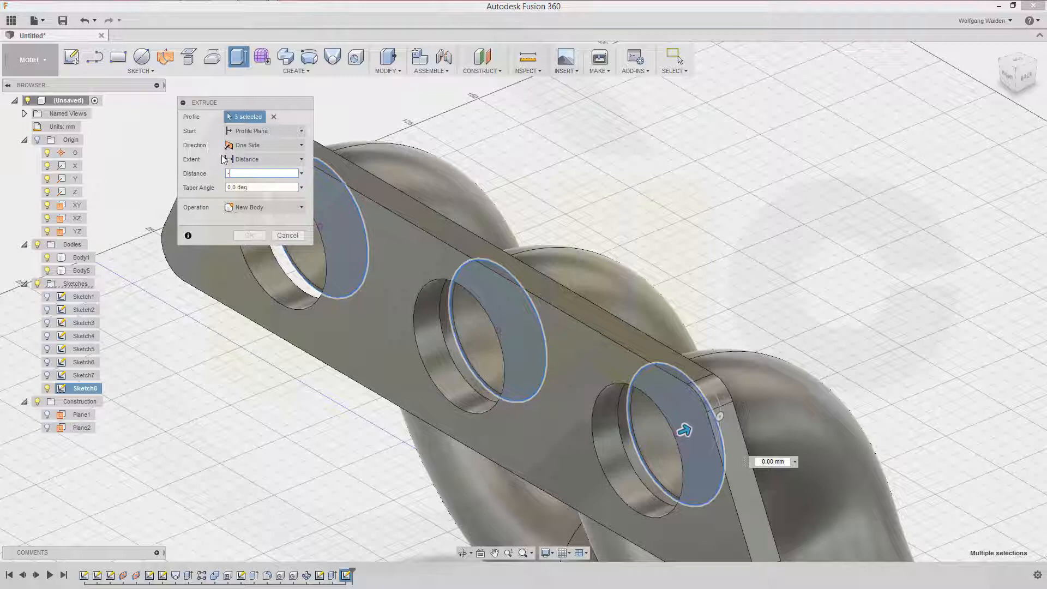
{"action": "type", "text": "-5"}
{"action": "key", "text": "Return"}
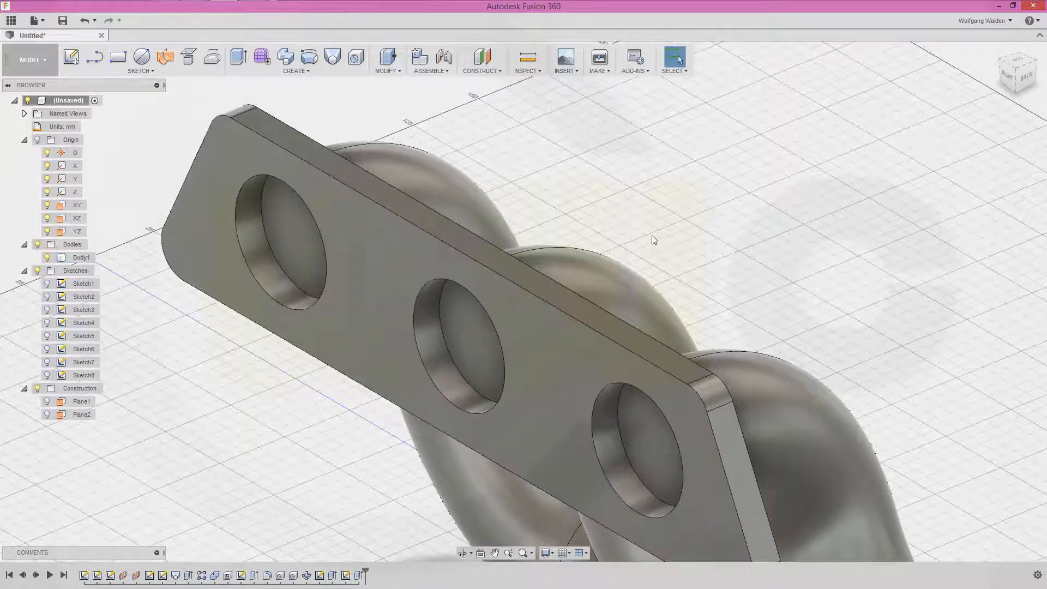
Step: Edit the extrusion of the three discs so that its operation is New Body
{"action": "middle_click_drag", "start_coordinate": [631, 234], "coordinate": [709, 221], "text": "shift"}
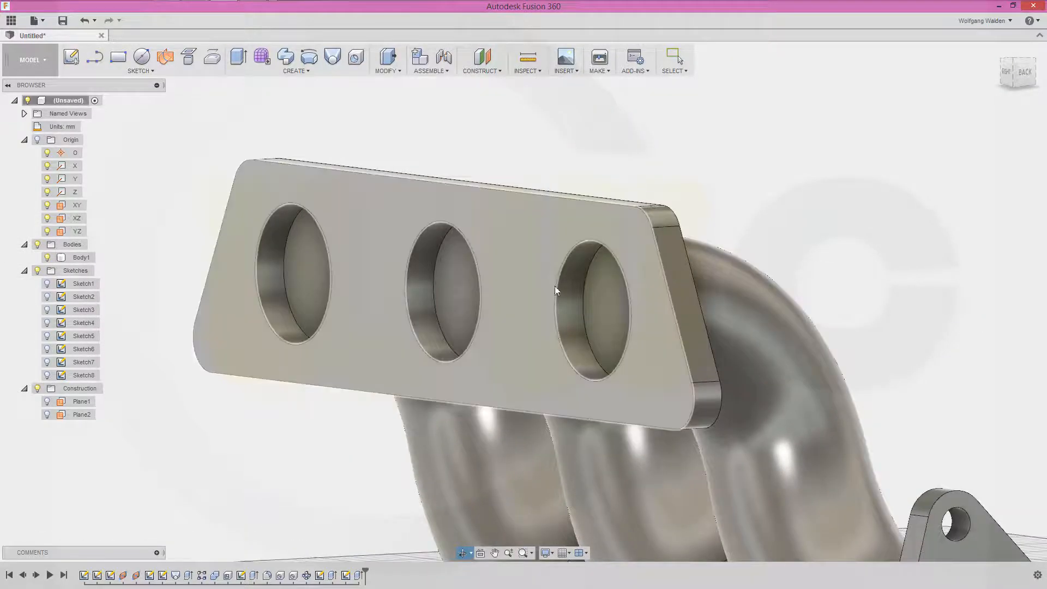
{"action": "double_click", "coordinate": [358, 576]}
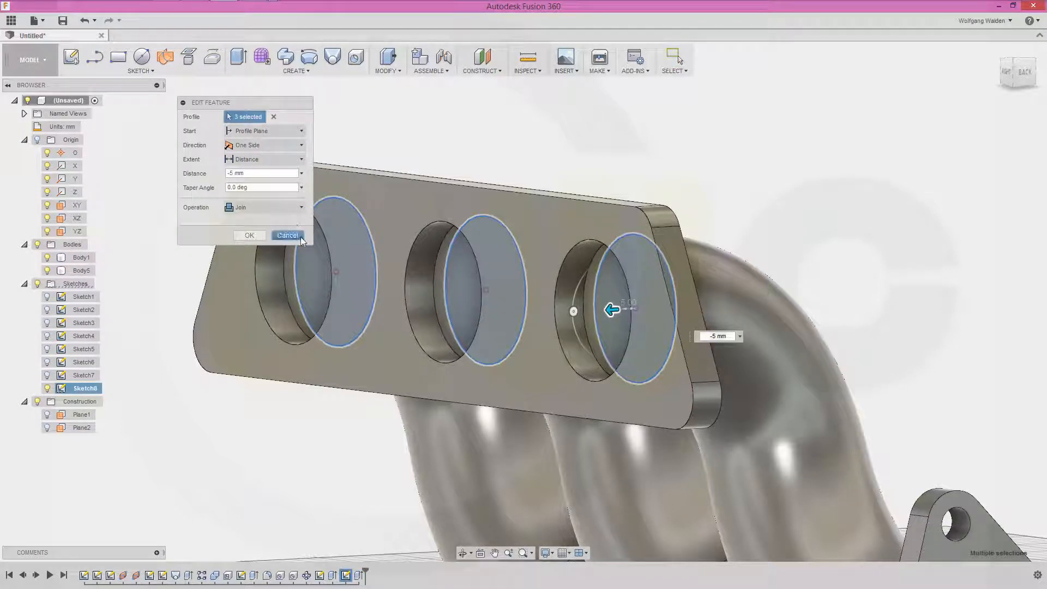
{"action": "left_click", "coordinate": [302, 208]}
{"action": "left_click", "coordinate": [257, 261]}
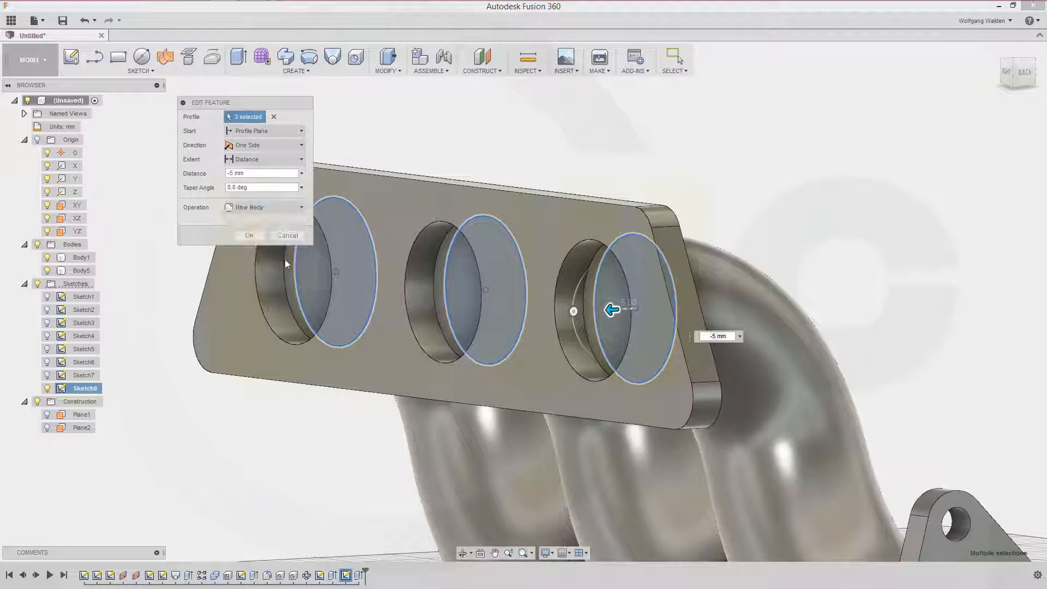
{"action": "left_click", "coordinate": [257, 235]}
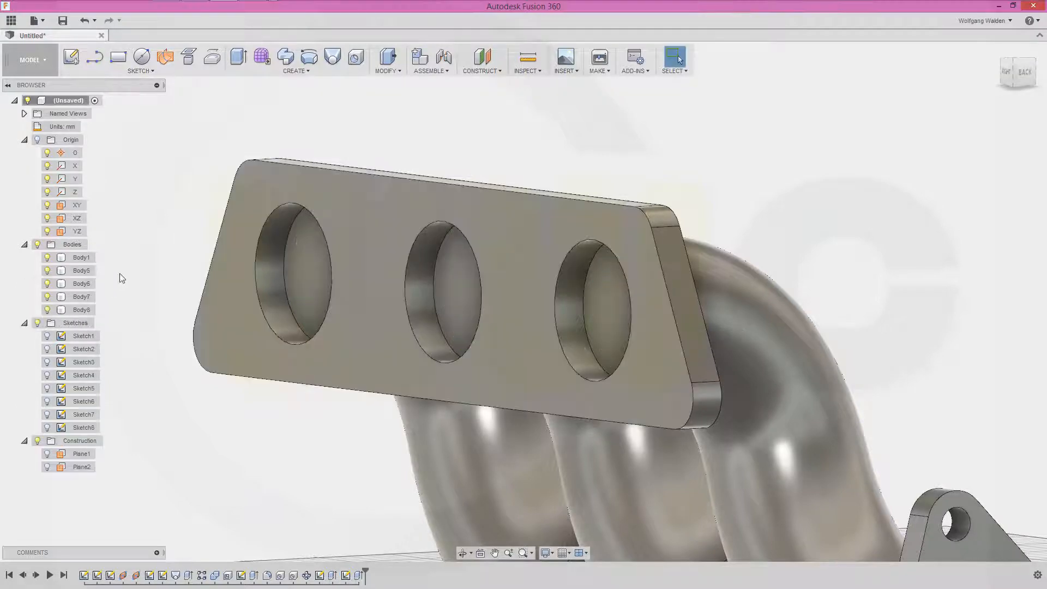
Step: Hide the pipe body and shell the disc farthest from the triangular flange to 1 mm inside thickness, removing both its circular faces
{"action": "middle_click_drag", "start_coordinate": [201, 171], "coordinate": [162, 194], "text": "shift"}
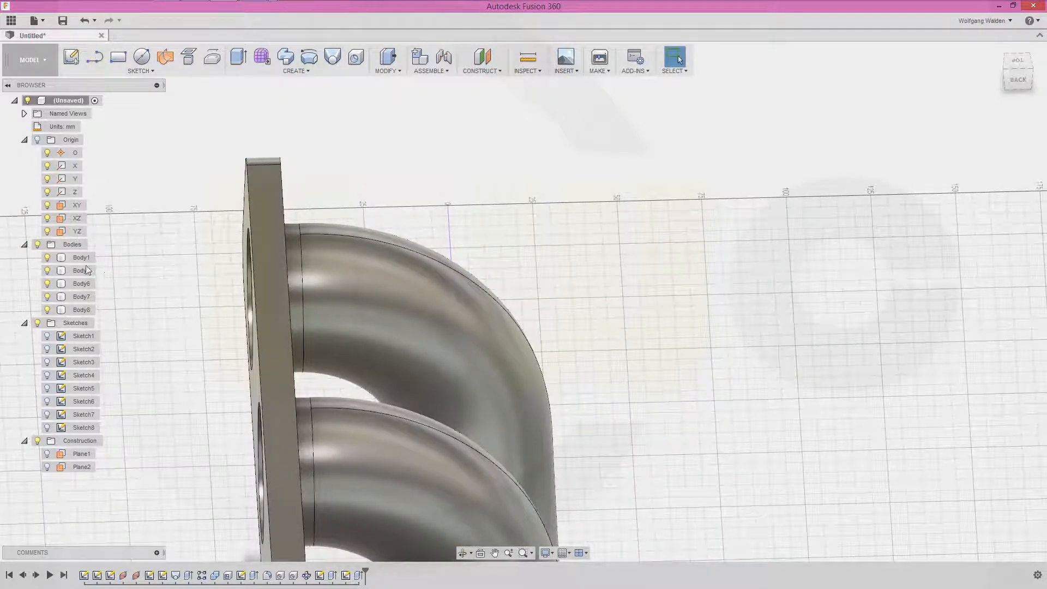
{"action": "left_click", "coordinate": [48, 257]}
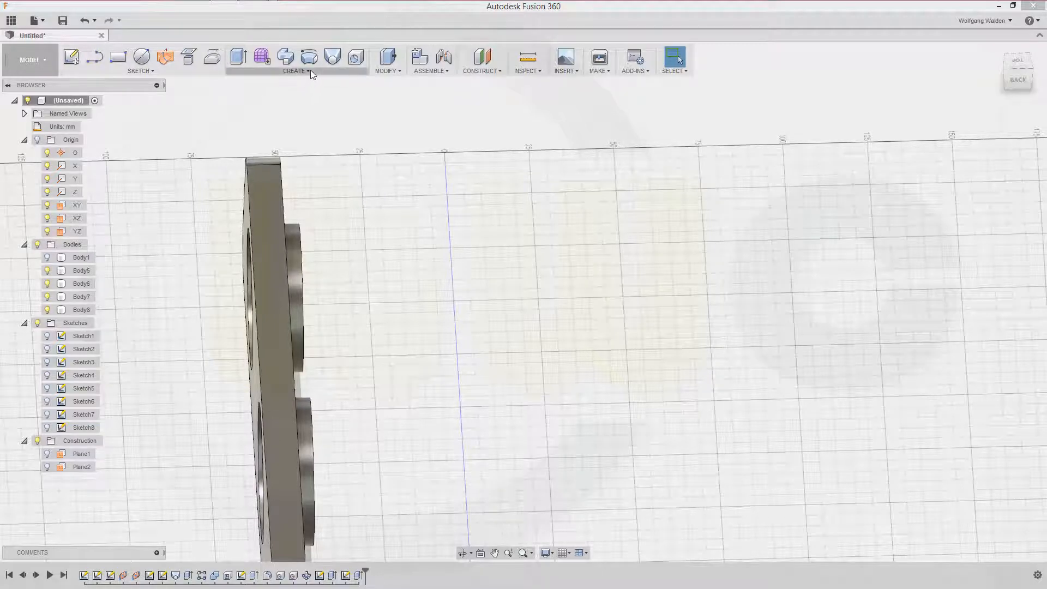
{"action": "left_click", "coordinate": [398, 72]}
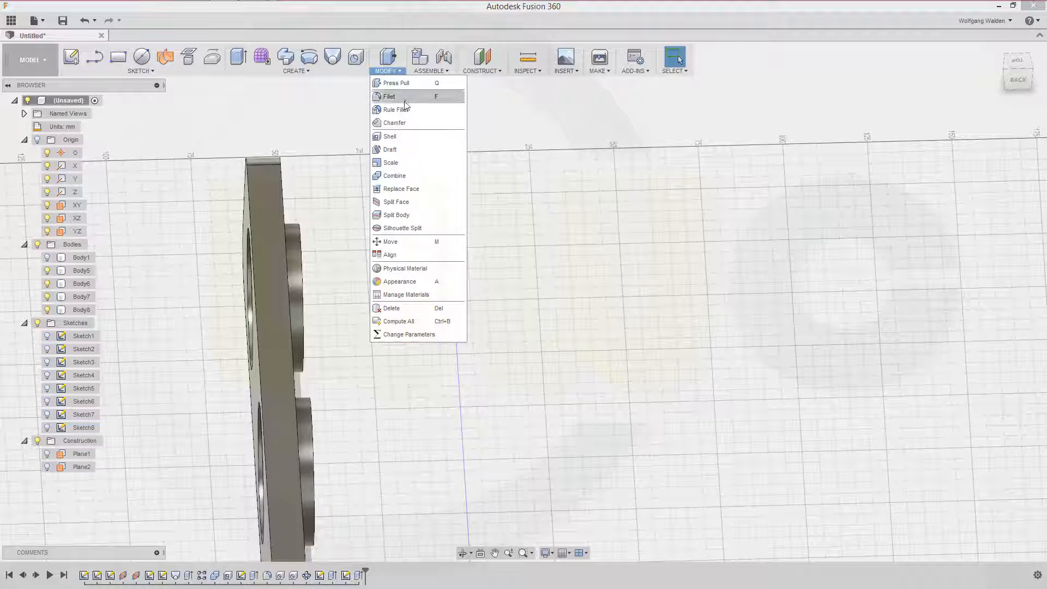
{"action": "left_click", "coordinate": [392, 136]}
{"action": "middle_click_drag", "start_coordinate": [423, 264], "coordinate": [434, 323], "text": "shift"}
{"action": "left_click", "coordinate": [437, 349]}
{"action": "left_click", "coordinate": [436, 349]}
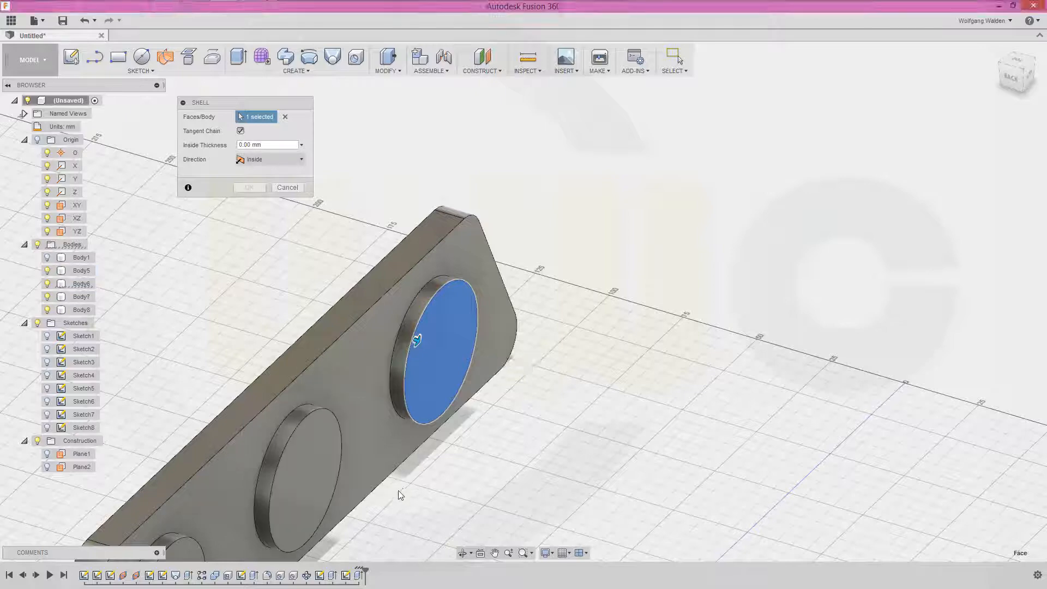
{"action": "middle_click_drag", "start_coordinate": [402, 491], "coordinate": [450, 317], "text": "shift"}
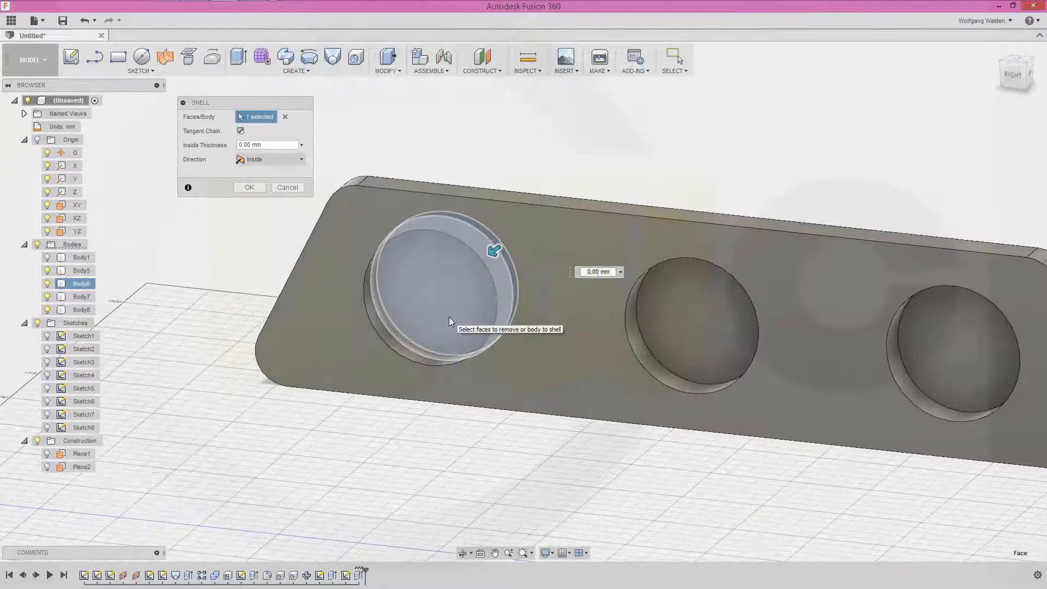
{"action": "left_click", "coordinate": [449, 316]}
{"action": "left_click", "coordinate": [290, 147]}
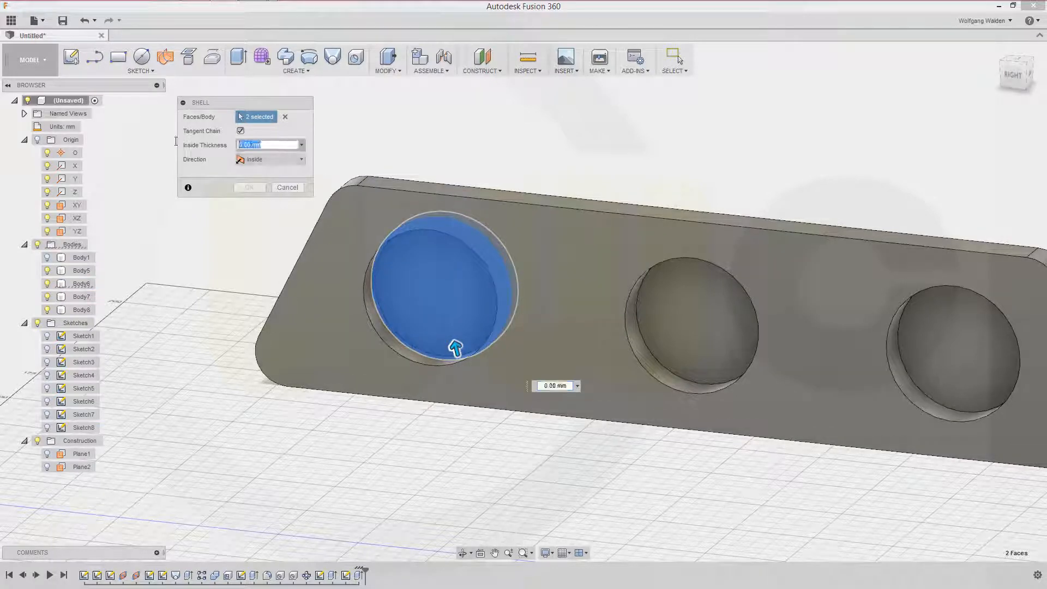
{"action": "type", "text": "1"}
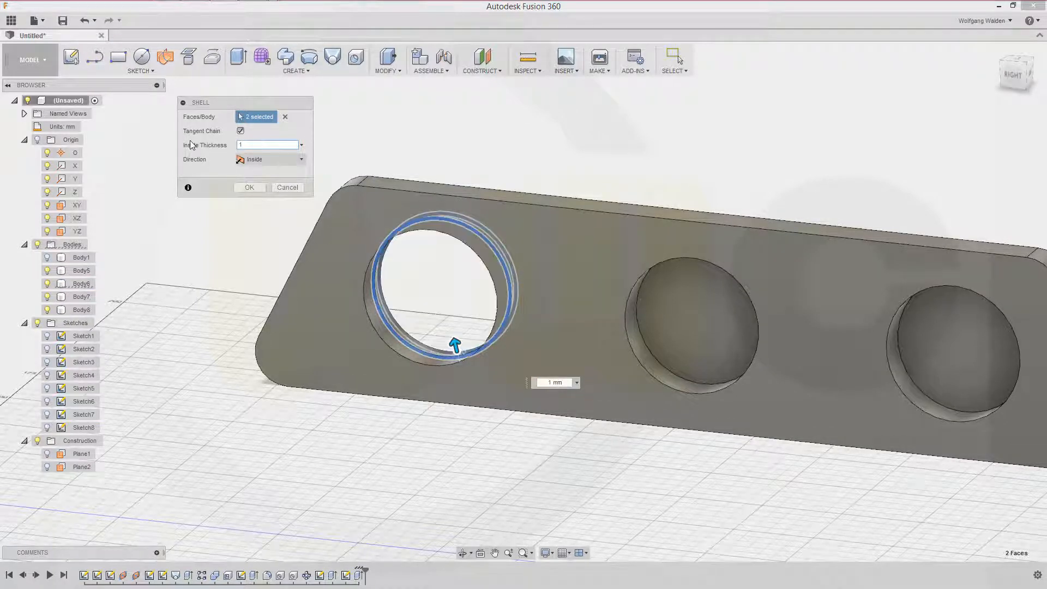
{"action": "key", "text": "Return"}
Step: Shell the middle disc to 1 mm inside thickness, removing its flange-side face
{"action": "middle_click_drag", "start_coordinate": [339, 167], "coordinate": [309, 163], "text": "shift"}
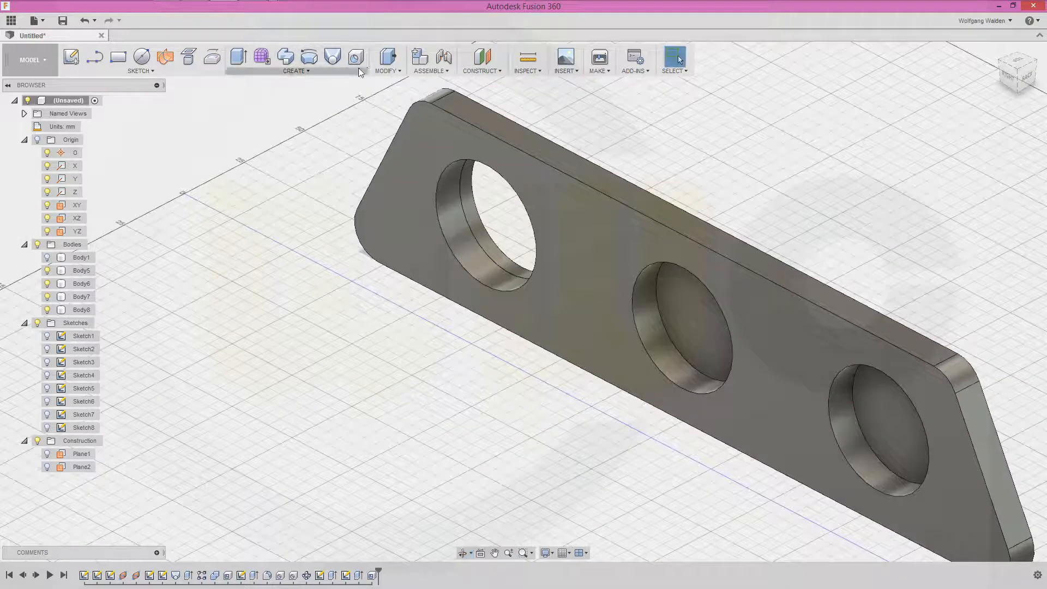
{"action": "left_click", "coordinate": [391, 70]}
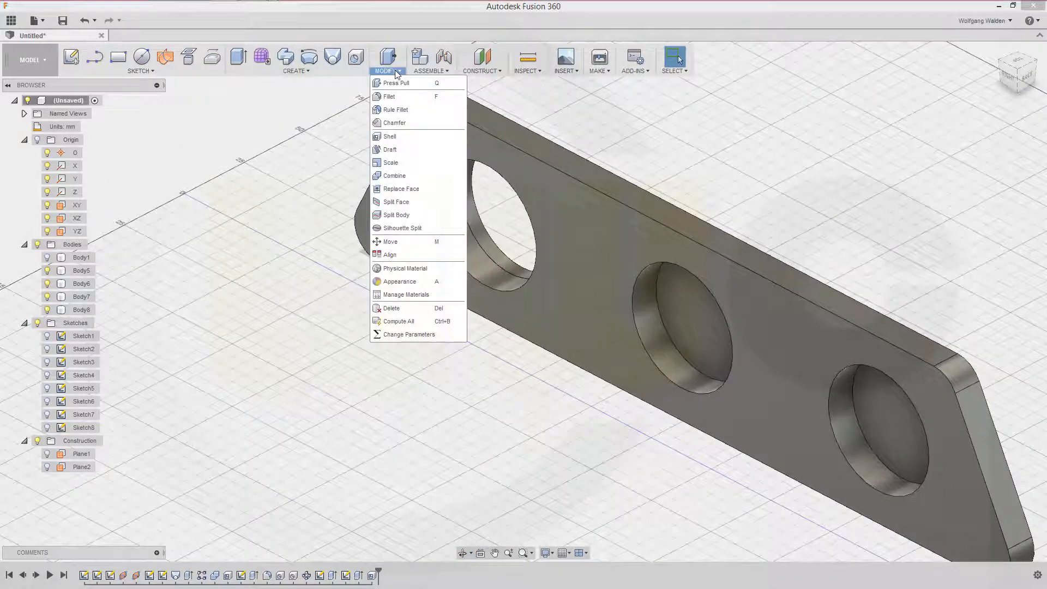
{"action": "left_click", "coordinate": [391, 137]}
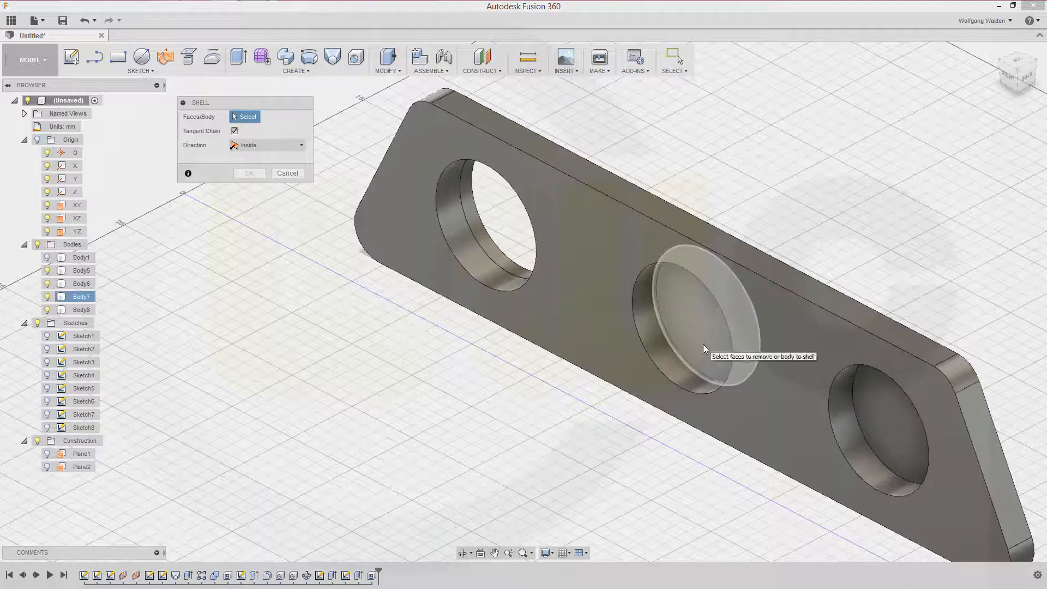
{"action": "left_click", "coordinate": [703, 345]}
{"action": "middle_click_drag", "start_coordinate": [703, 344], "coordinate": [719, 332], "text": "shift"}
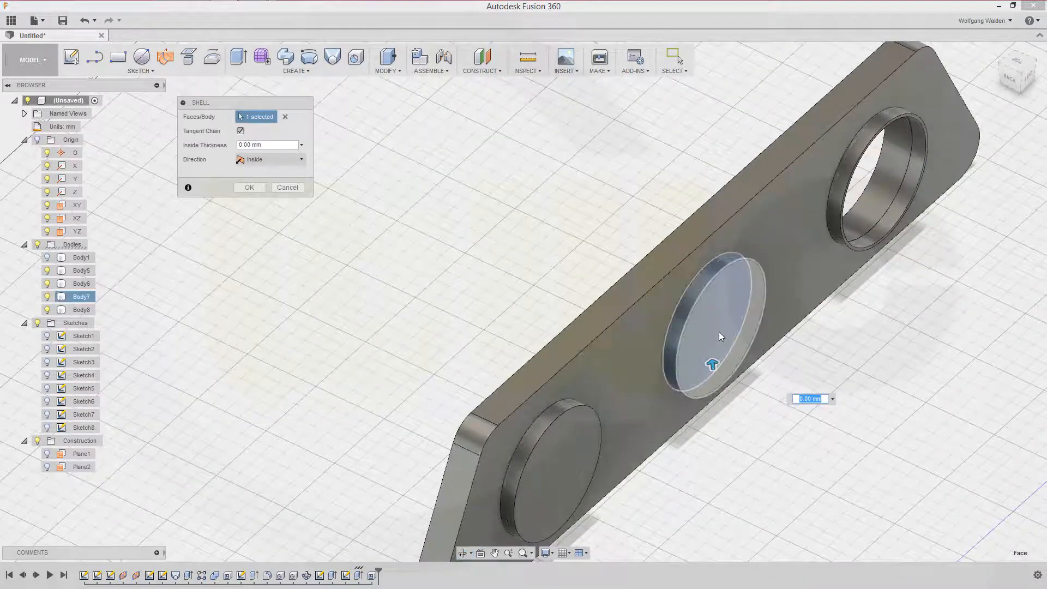
{"action": "type", "text": "1"}
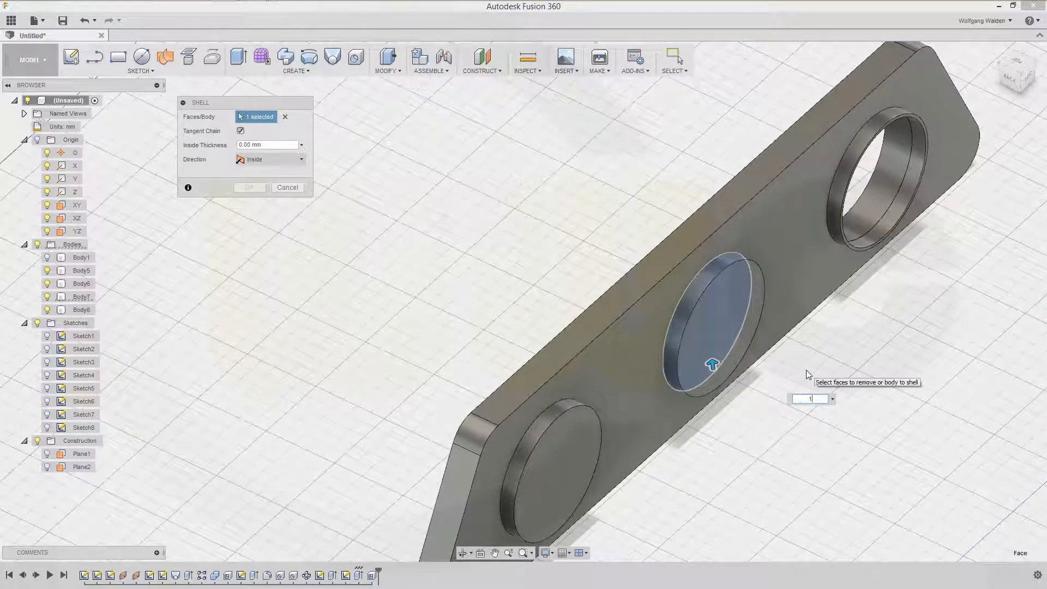
{"action": "key", "text": "Return"}
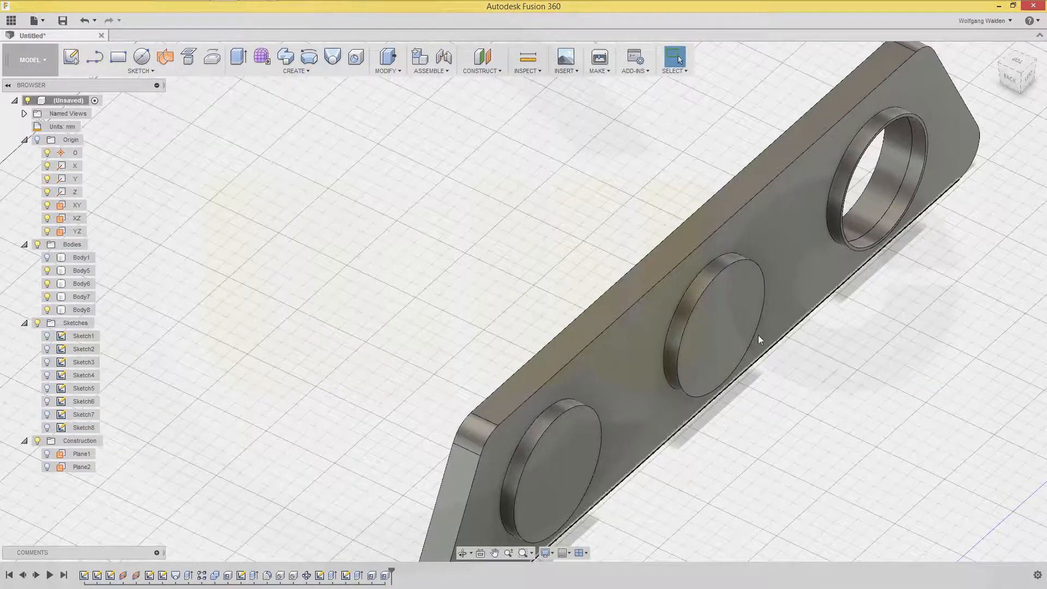
Step: Edit the middle disc's shell so that its pipe-side circular face is removed too
{"action": "middle_click_drag", "start_coordinate": [706, 327], "coordinate": [777, 303], "text": "shift"}
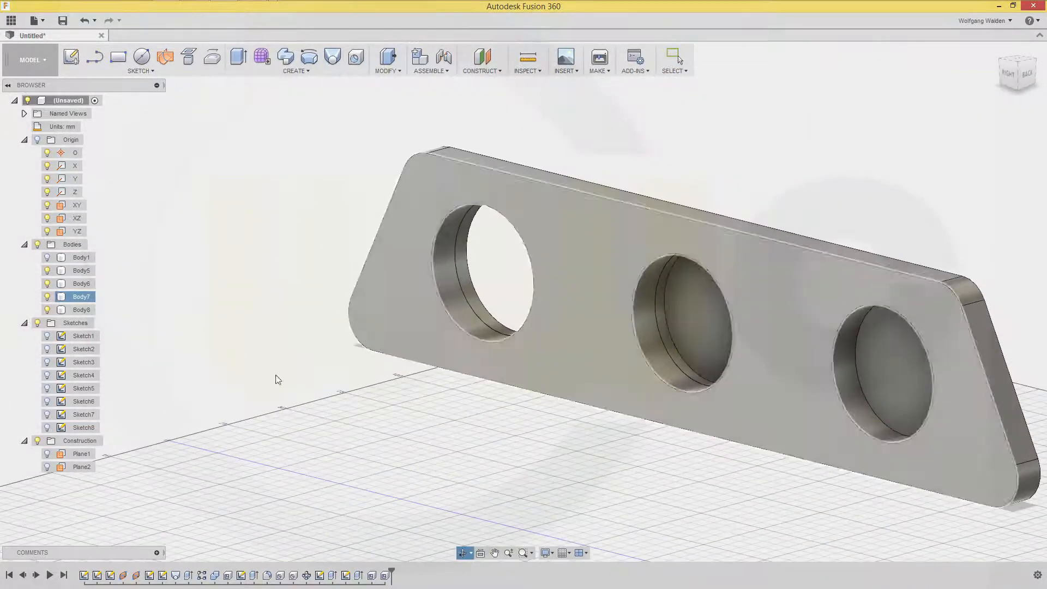
{"action": "double_click", "coordinate": [385, 576]}
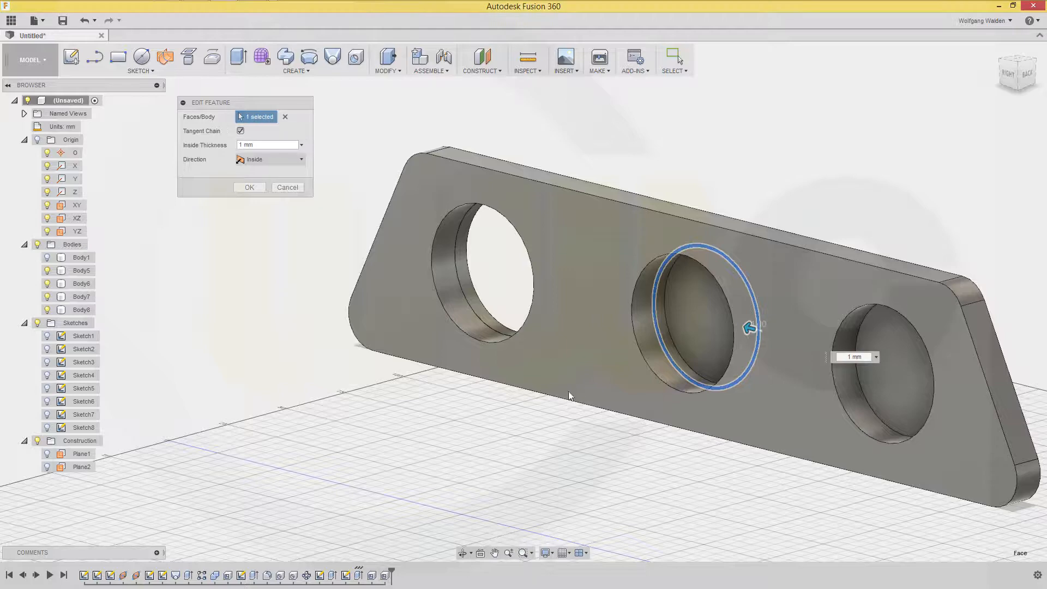
{"action": "middle_click_drag", "start_coordinate": [551, 393], "coordinate": [496, 390], "text": "shift"}
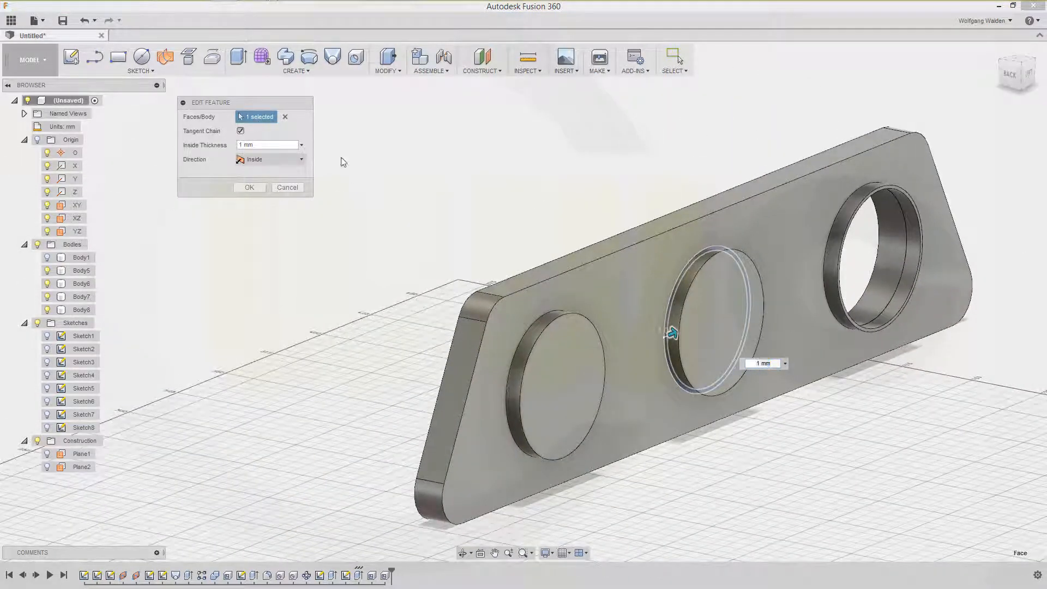
{"action": "left_click", "coordinate": [717, 326]}
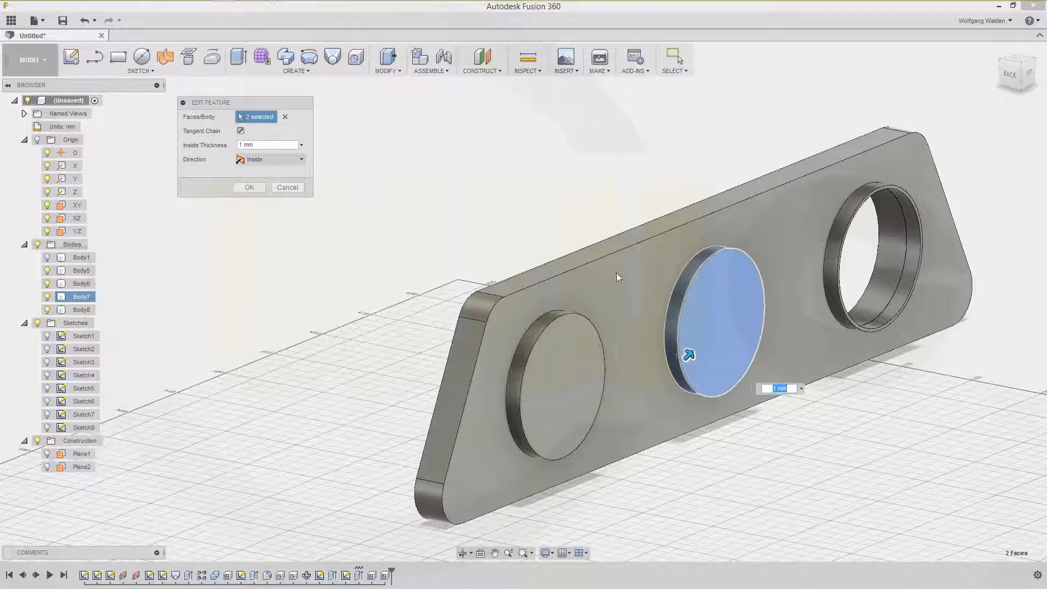
{"action": "left_click", "coordinate": [249, 187]}
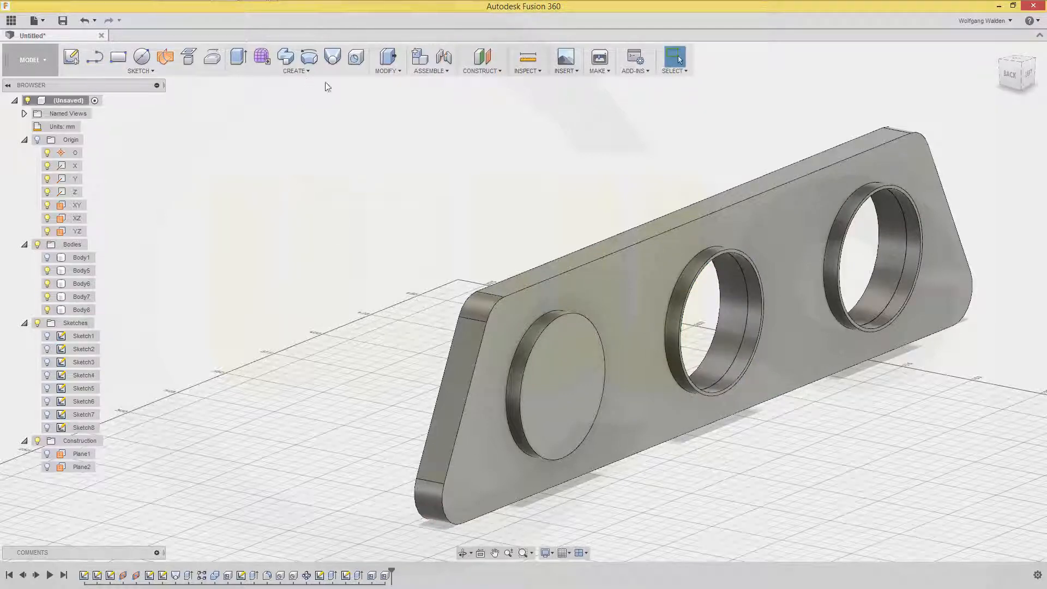
Step: Shell the remaining disc to 1 mm inside thickness, removing both its circular faces
{"action": "left_click", "coordinate": [399, 73]}
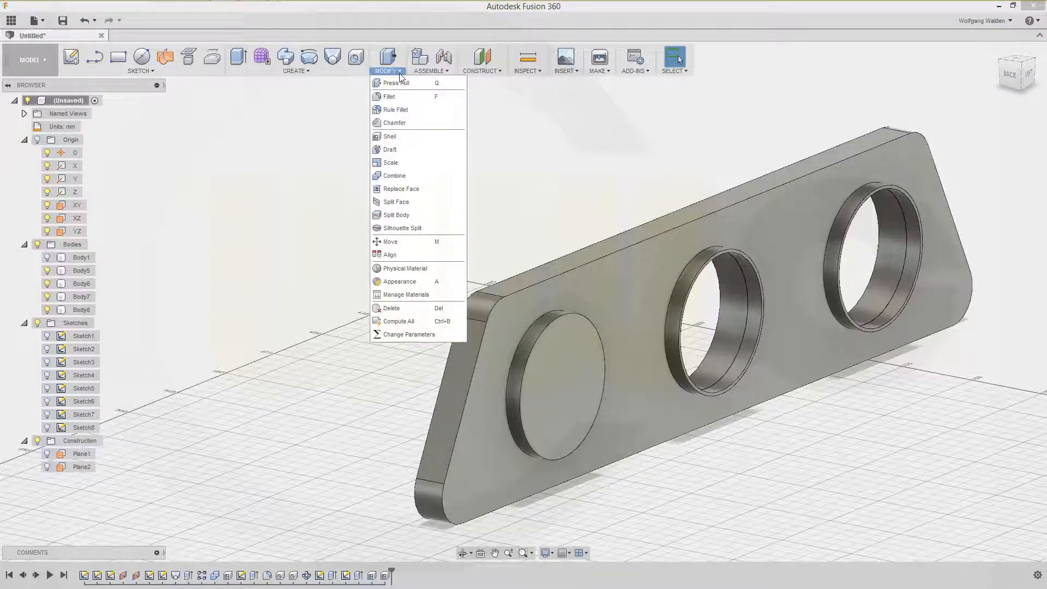
{"action": "left_click", "coordinate": [401, 135]}
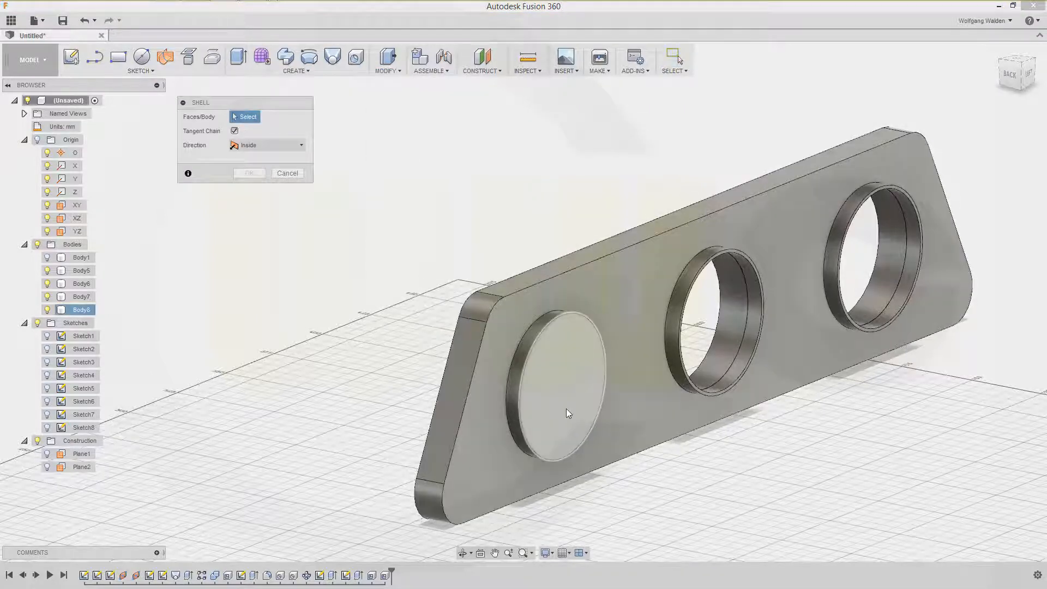
{"action": "left_click", "coordinate": [567, 408]}
{"action": "middle_click_drag", "start_coordinate": [367, 343], "coordinate": [480, 349], "text": "shift"}
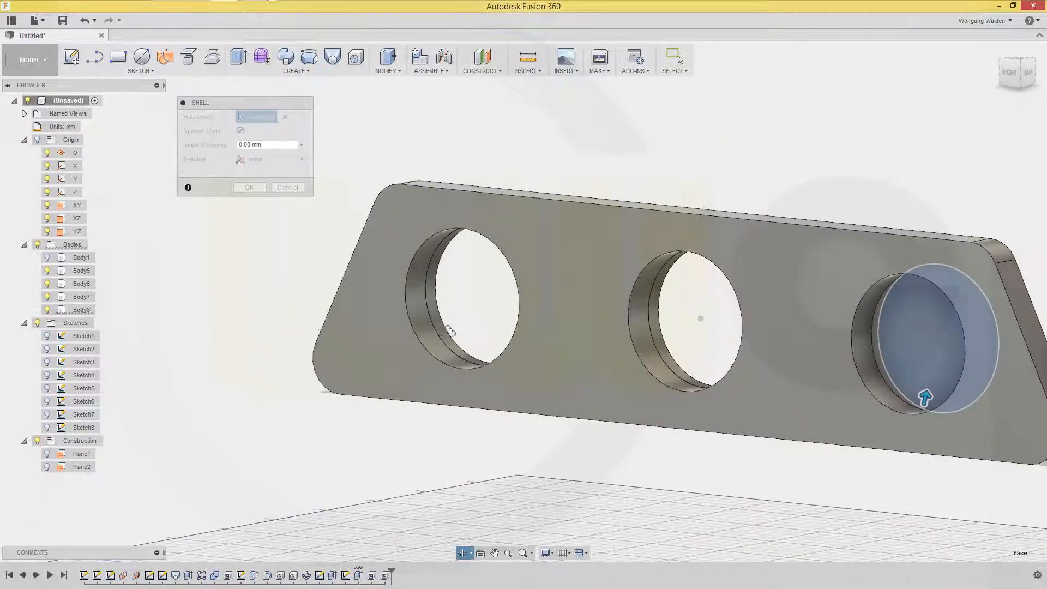
{"action": "left_click", "coordinate": [904, 346]}
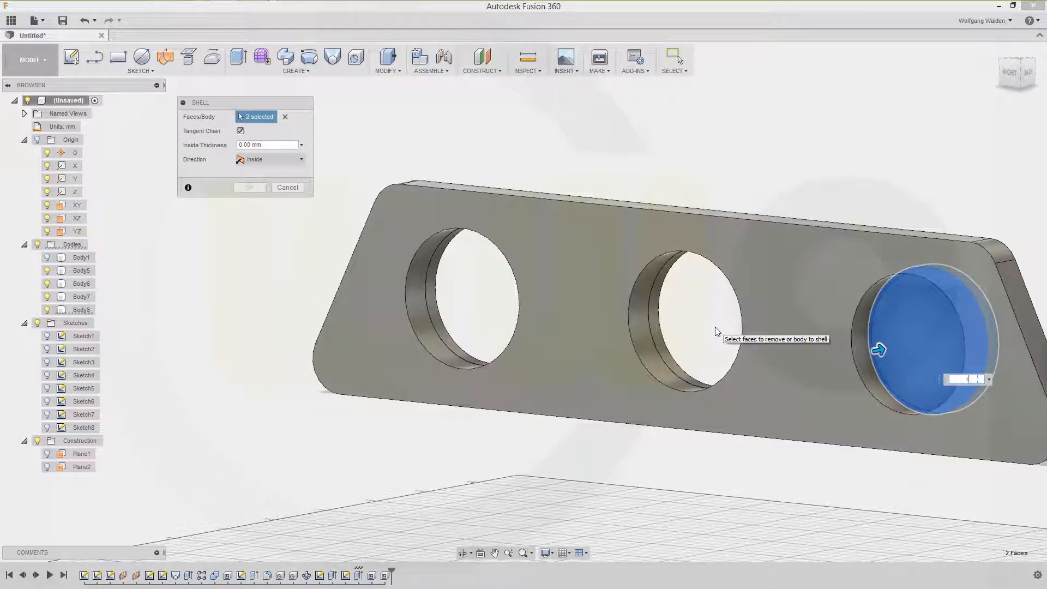
{"action": "key", "text": "Return"}
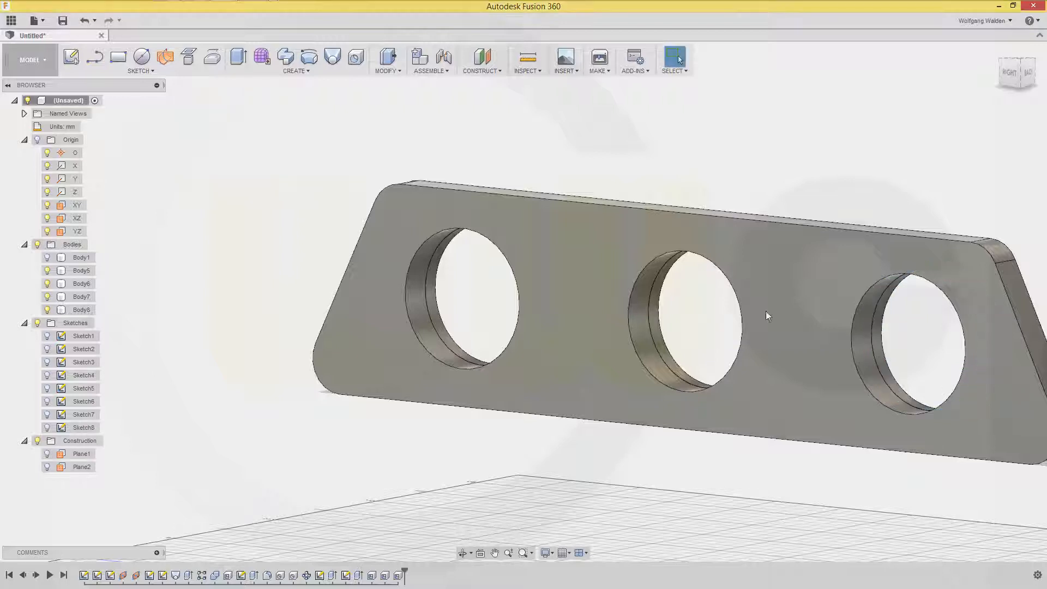
Step: Show the hidden pipe body again together with the flange and the three connecting rings
{"action": "middle_click_drag", "start_coordinate": [764, 215], "coordinate": [339, 357], "text": "shift"}
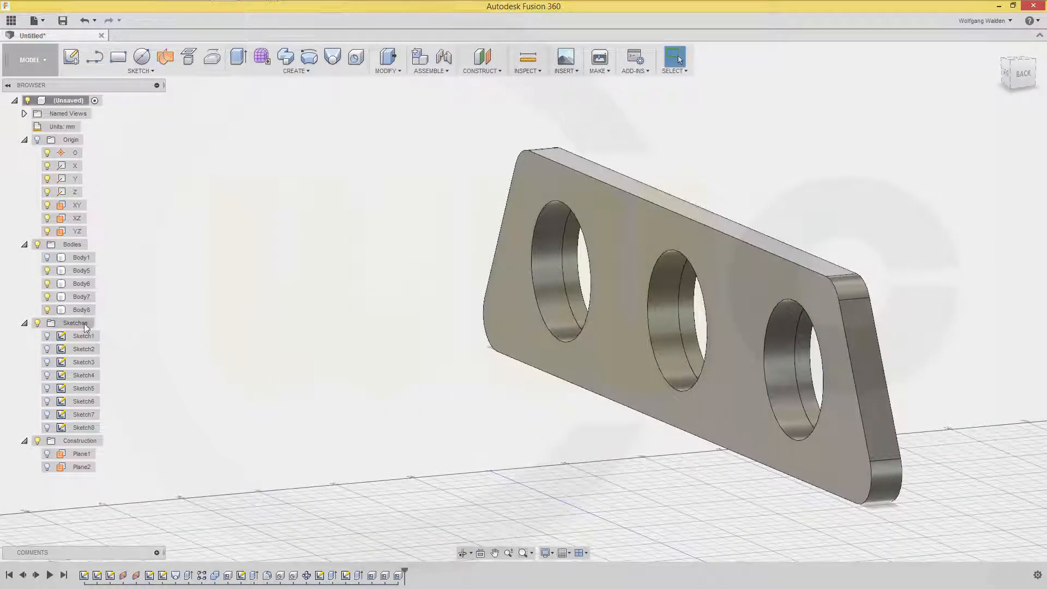
{"action": "left_click", "coordinate": [47, 258]}
{"action": "left_click", "coordinate": [47, 261]}
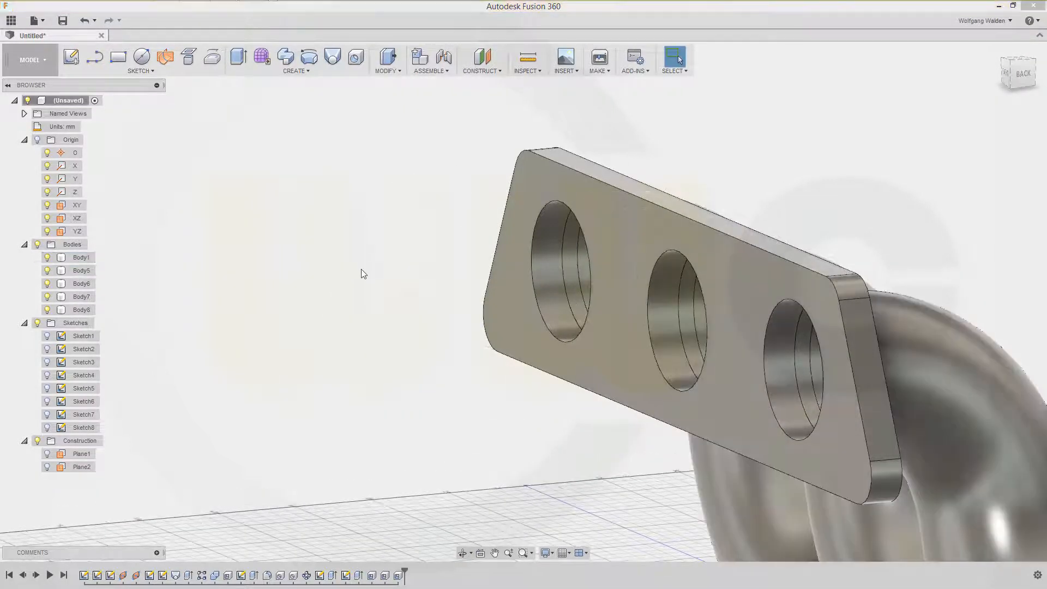
{"action": "scroll", "coordinate": [424, 288], "scroll_direction": "up", "scroll_amount": 3}
{"action": "scroll", "coordinate": [491, 297], "scroll_direction": "down", "scroll_amount": 5}
{"action": "scroll", "coordinate": [505, 308], "scroll_direction": "down", "scroll_amount": 3}
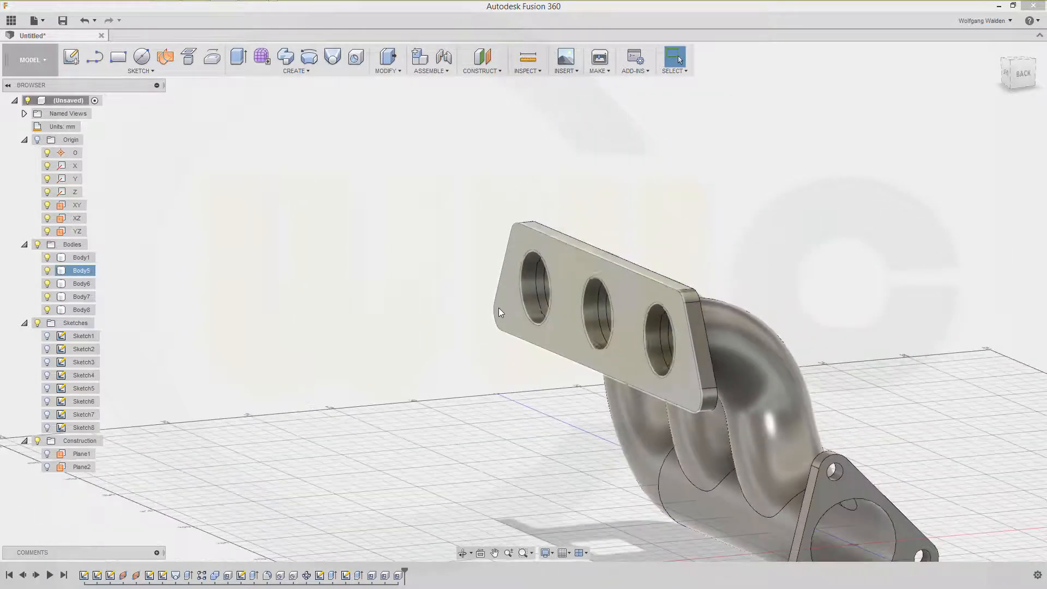
{"action": "left_click", "coordinate": [347, 221]}
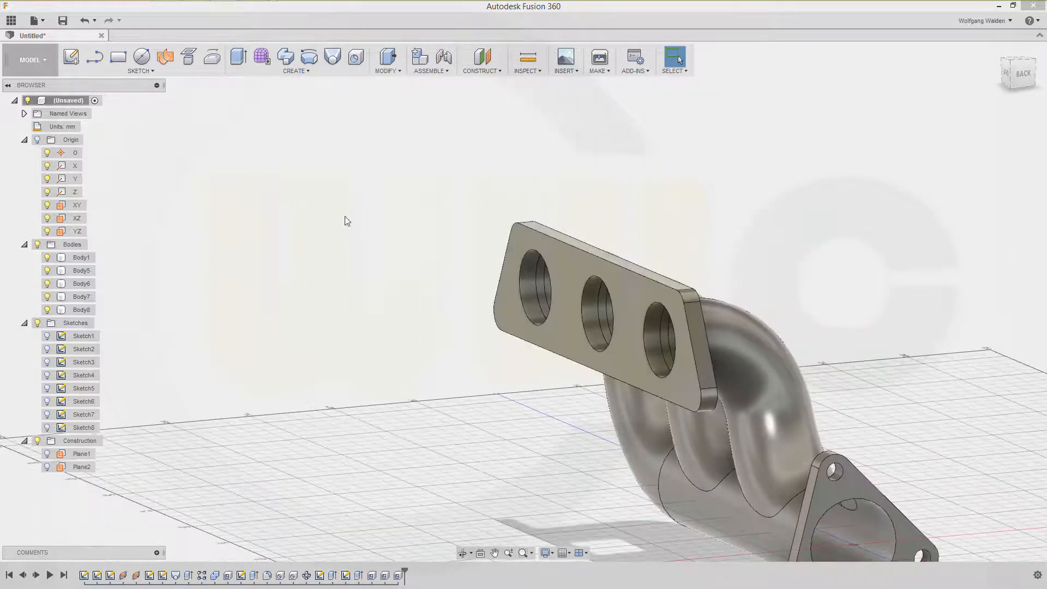
Step: Combine the flange and the three rings with the pipe body as the target, using the Join operation
{"action": "left_click", "coordinate": [400, 71]}
{"action": "left_click", "coordinate": [406, 172]}
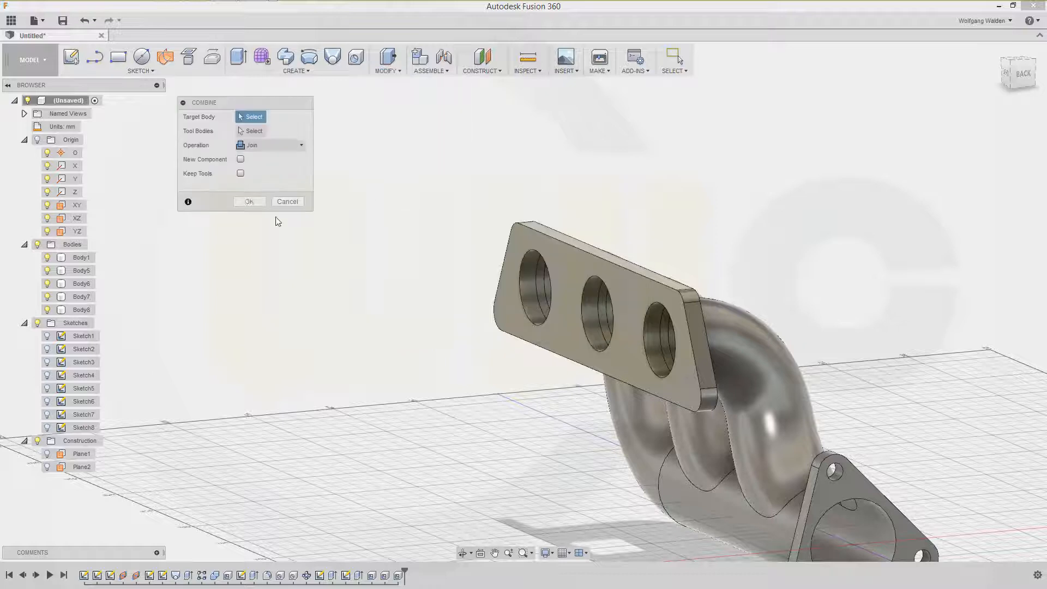
{"action": "left_click", "coordinate": [81, 258]}
{"action": "left_click", "coordinate": [81, 271]}
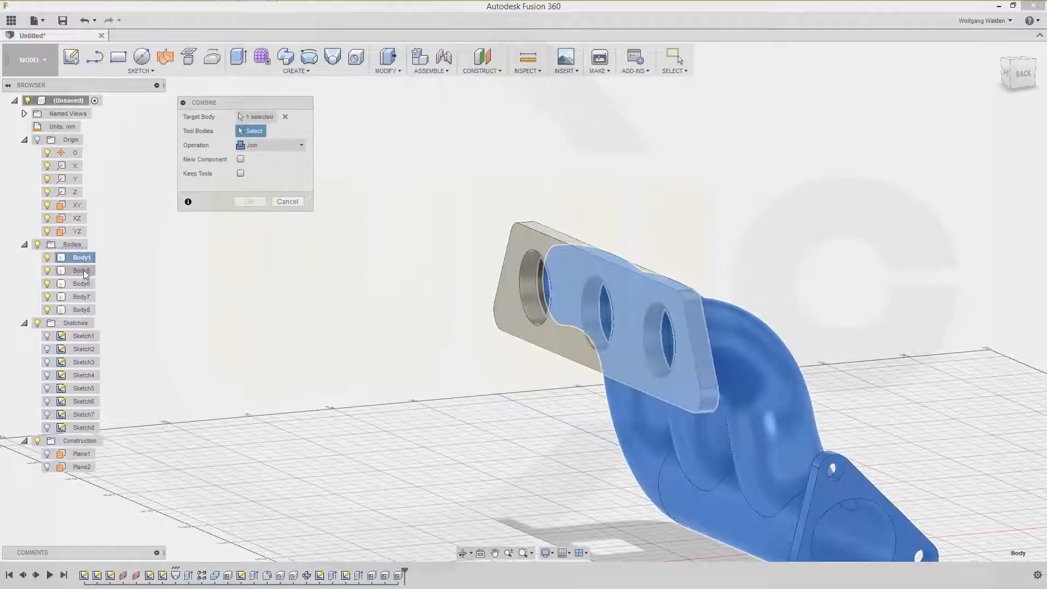
{"action": "left_click", "coordinate": [81, 283]}
{"action": "left_click", "coordinate": [82, 297]}
{"action": "left_click", "coordinate": [82, 310]}
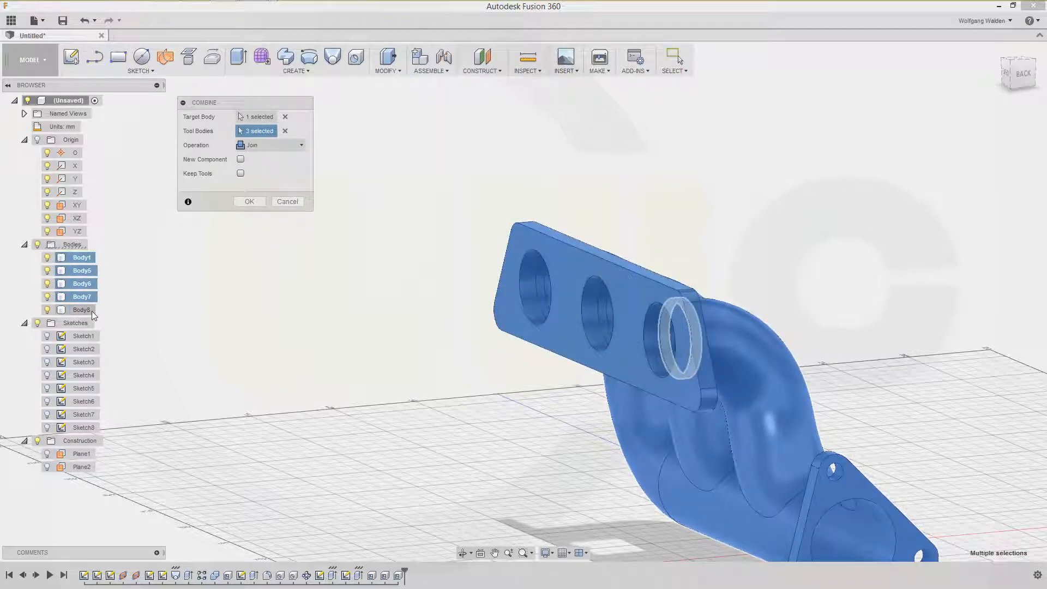
{"action": "left_click", "coordinate": [250, 202]}
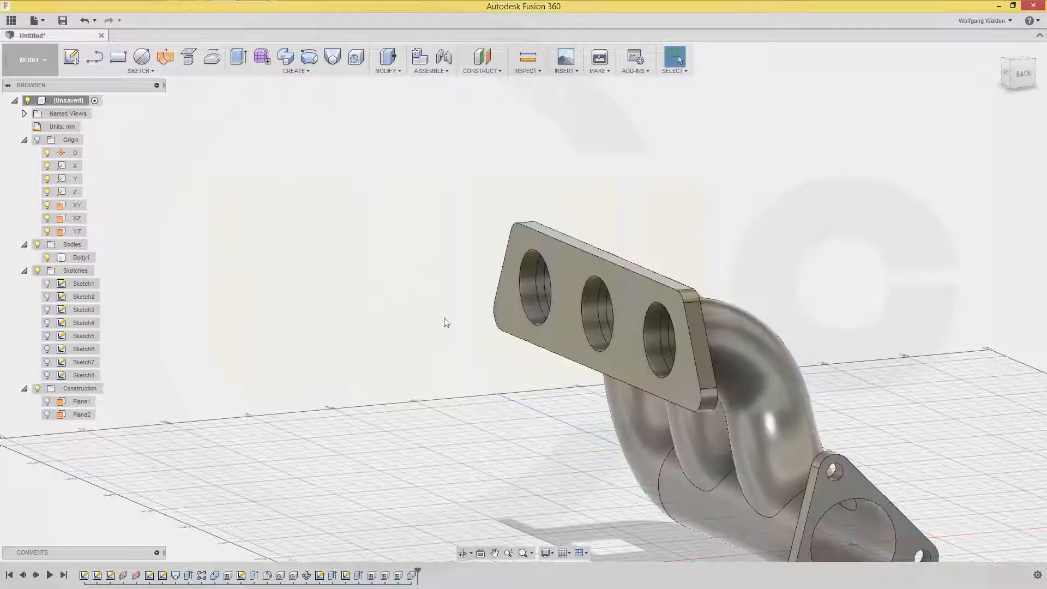
{"action": "middle_click_drag", "start_coordinate": [474, 339], "coordinate": [894, 325], "text": "shift"}
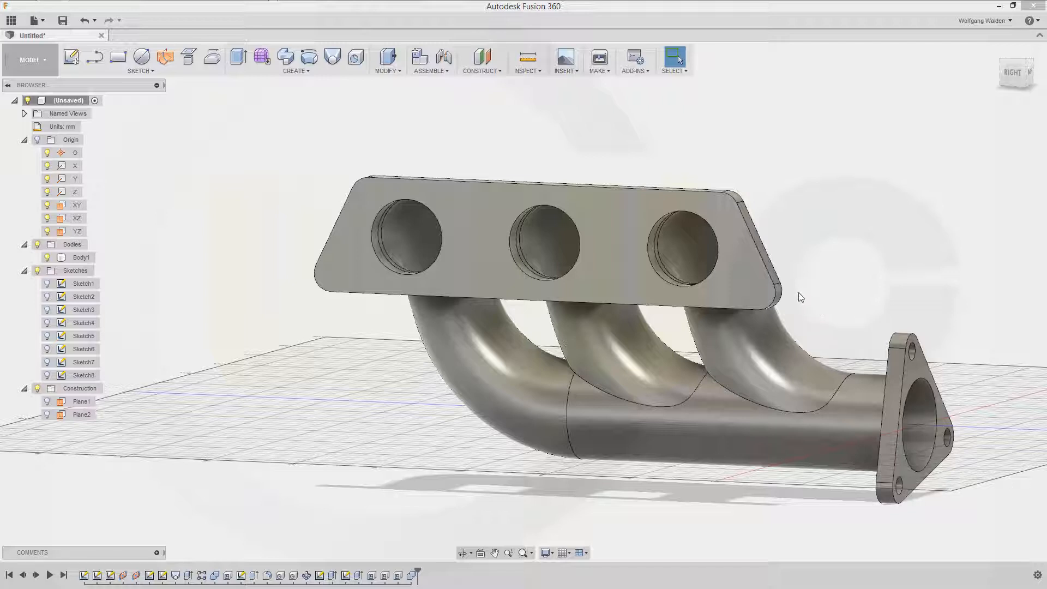
{"action": "left_click", "coordinate": [356, 58]}
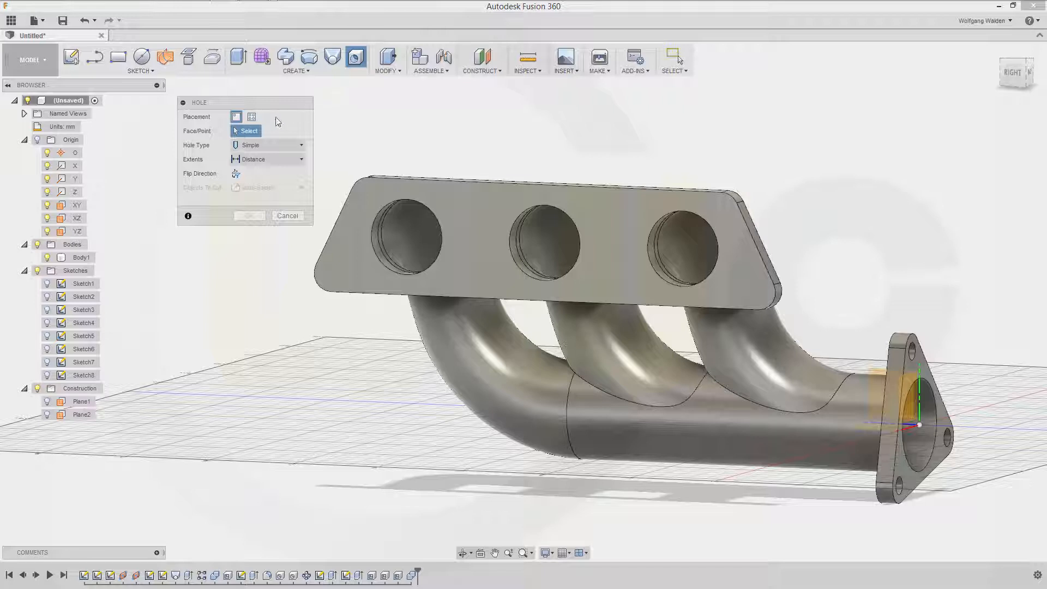
{"action": "left_click", "coordinate": [352, 188]}
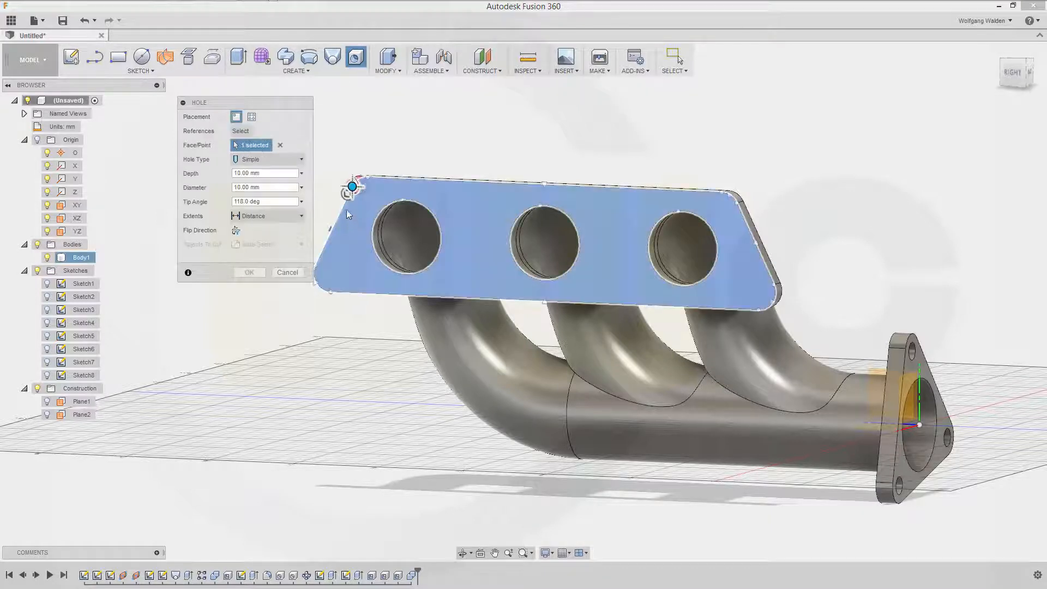
{"action": "mouse_move", "coordinate": [352, 188]}
{"action": "left_mouse_down"}
{"action": "mouse_move", "coordinate": [381, 194]}
{"action": "mouse_move", "coordinate": [367, 195]}
{"action": "left_mouse_up"}
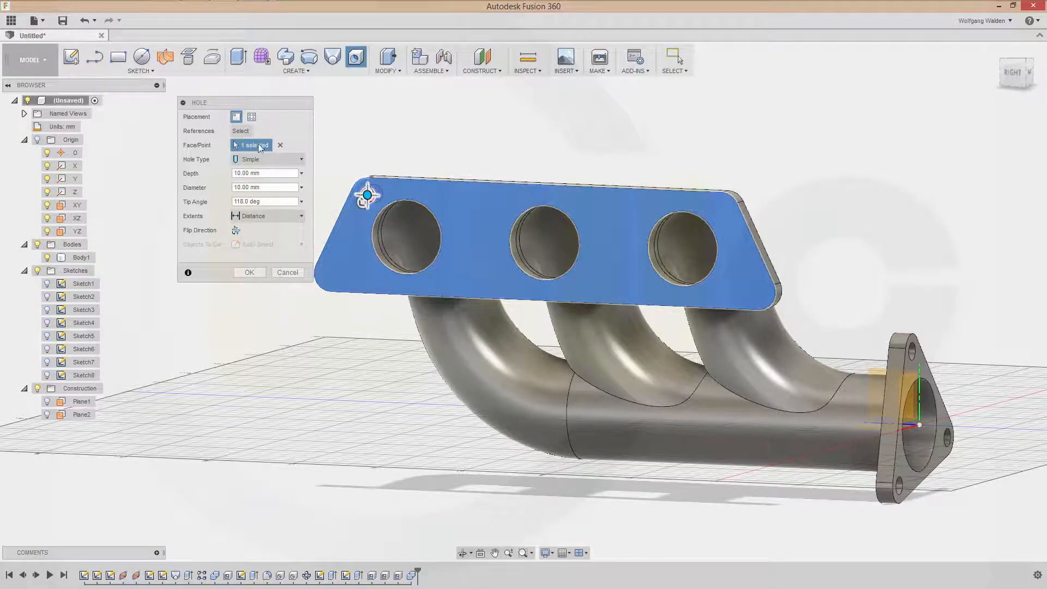
{"action": "left_click", "coordinate": [252, 117]}
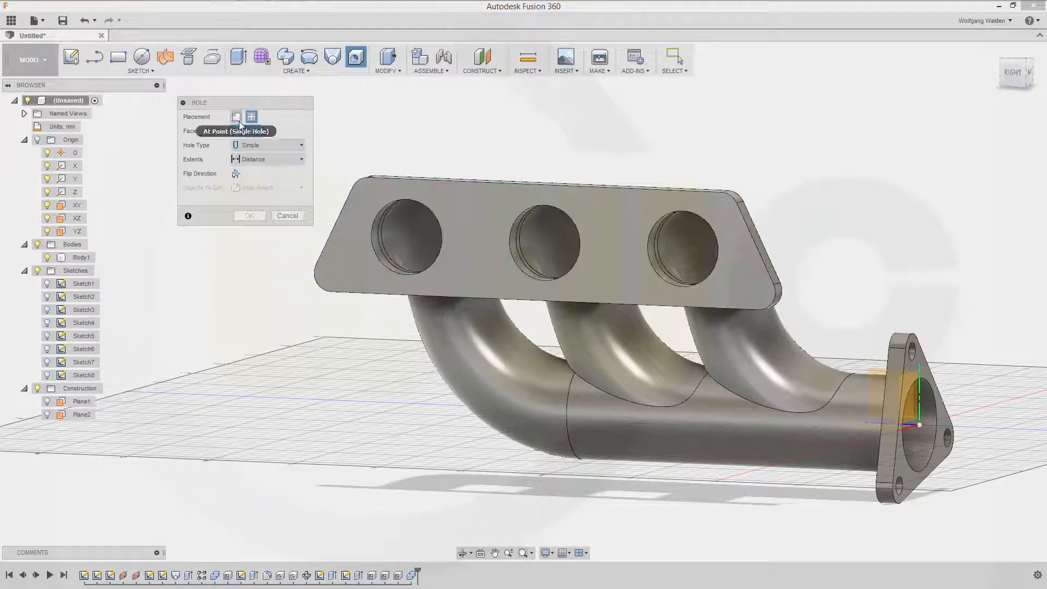
{"action": "left_click", "coordinate": [236, 117]}
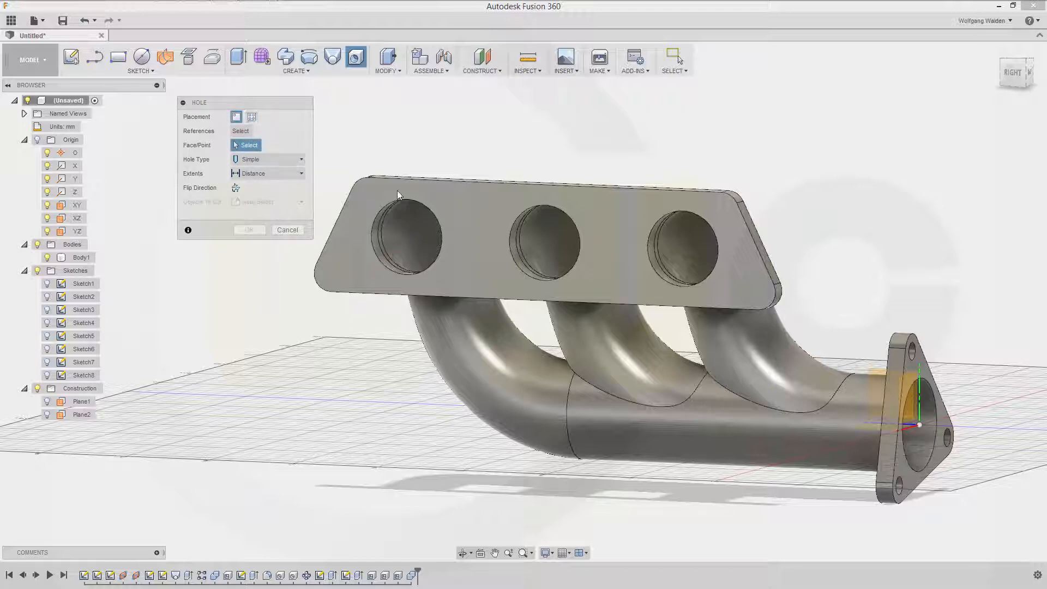
{"action": "left_click", "coordinate": [355, 56]}
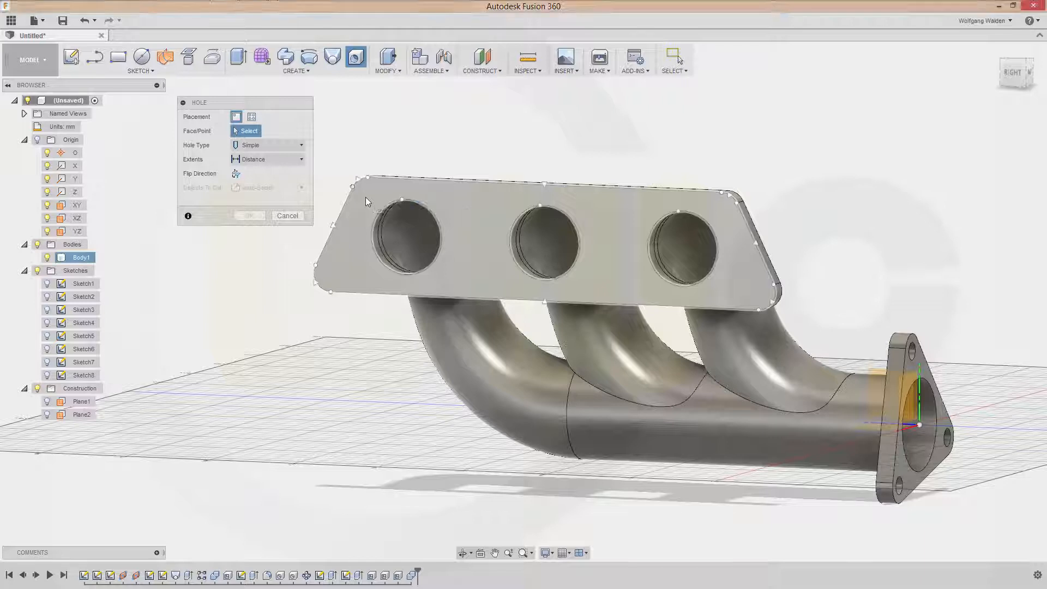
{"action": "left_click", "coordinate": [352, 187]}
{"action": "mouse_move", "coordinate": [353, 187]}
{"action": "left_mouse_down"}
{"action": "mouse_move", "coordinate": [417, 206]}
{"action": "mouse_move", "coordinate": [367, 195]}
{"action": "left_mouse_up"}
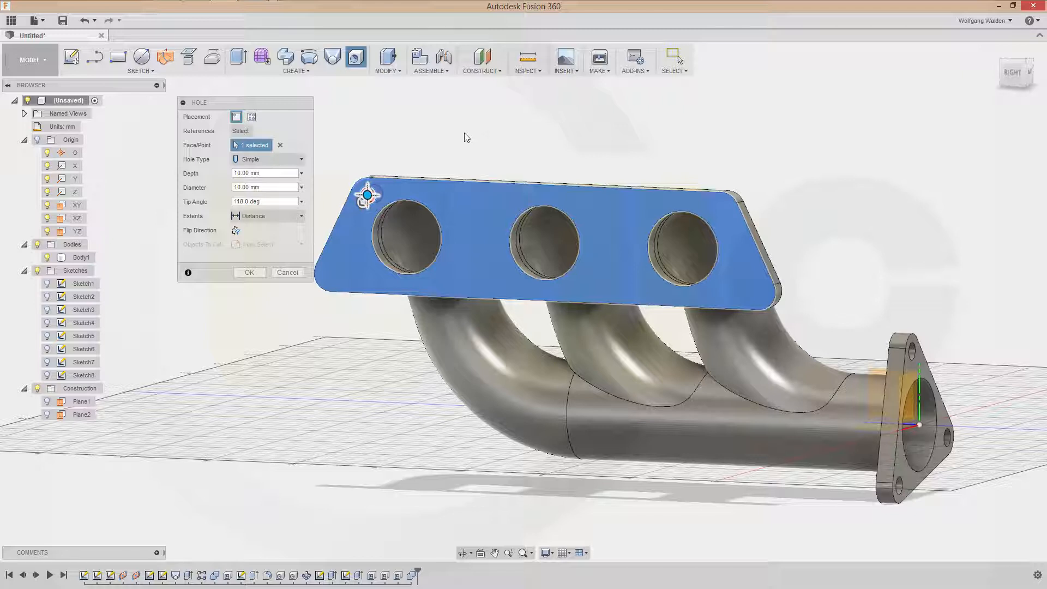
{"action": "left_click", "coordinate": [286, 274]}
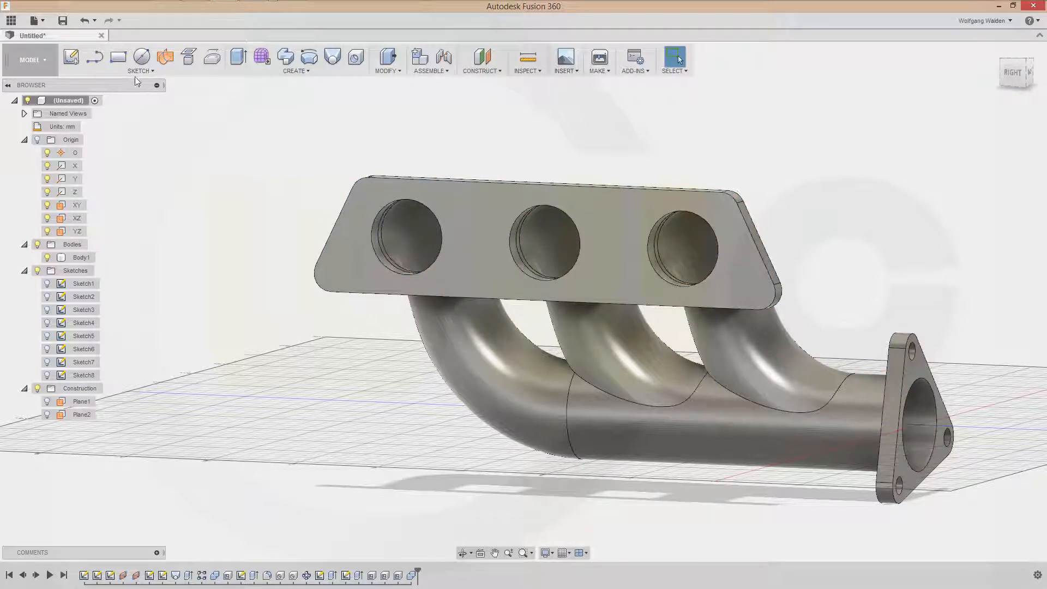
Step: Start a sketch on the three-port flange's outer face and place a point at the centre of its upper-left corner rounding
{"action": "left_click", "coordinate": [71, 56]}
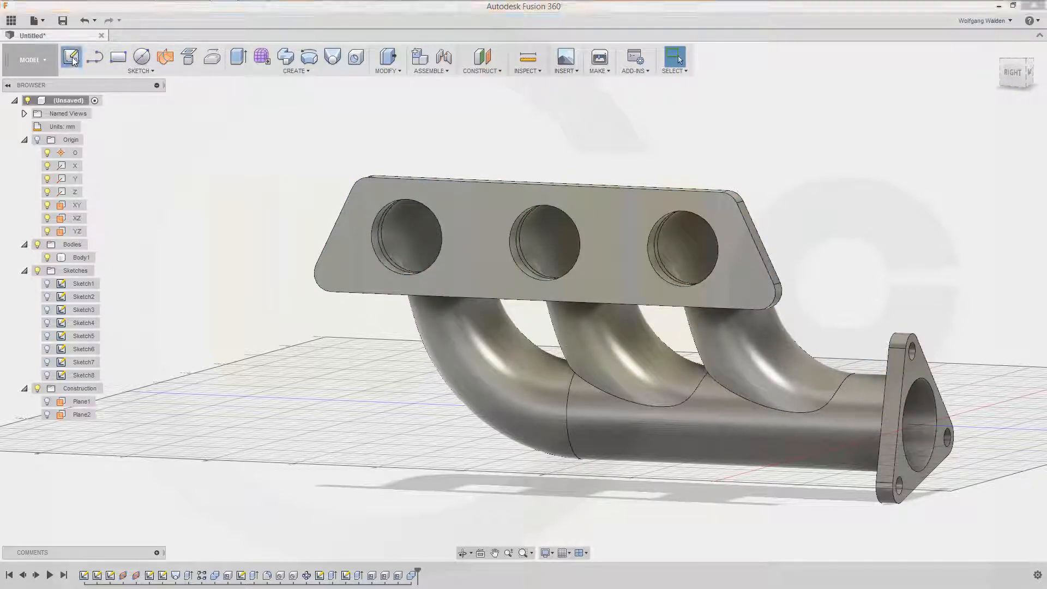
{"action": "left_click", "coordinate": [452, 193]}
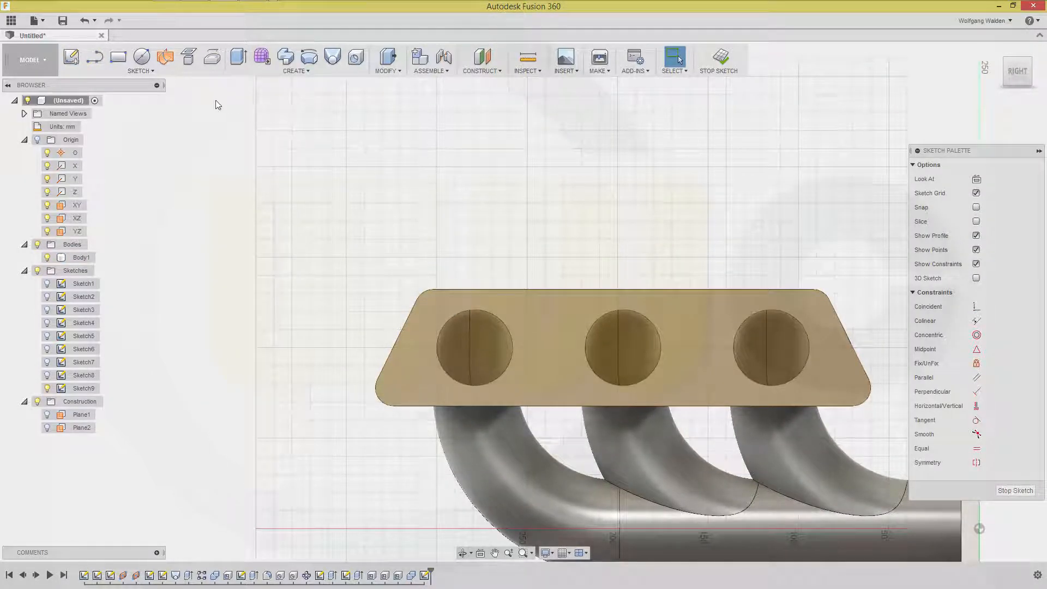
{"action": "left_click", "coordinate": [149, 69]}
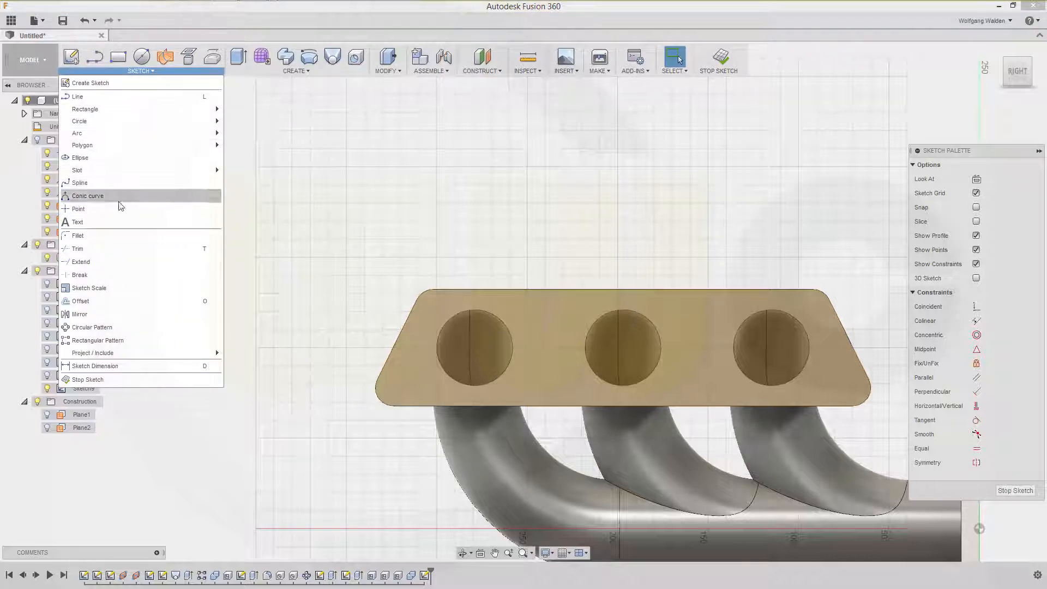
{"action": "left_click", "coordinate": [90, 207]}
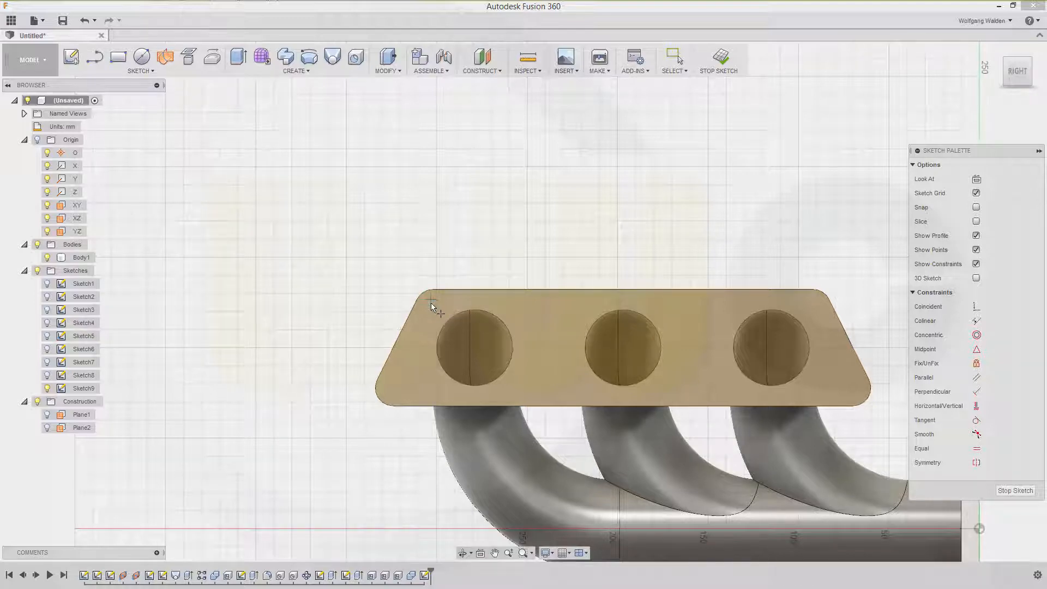
{"action": "scroll", "coordinate": [431, 303], "scroll_direction": "up", "scroll_amount": 5}
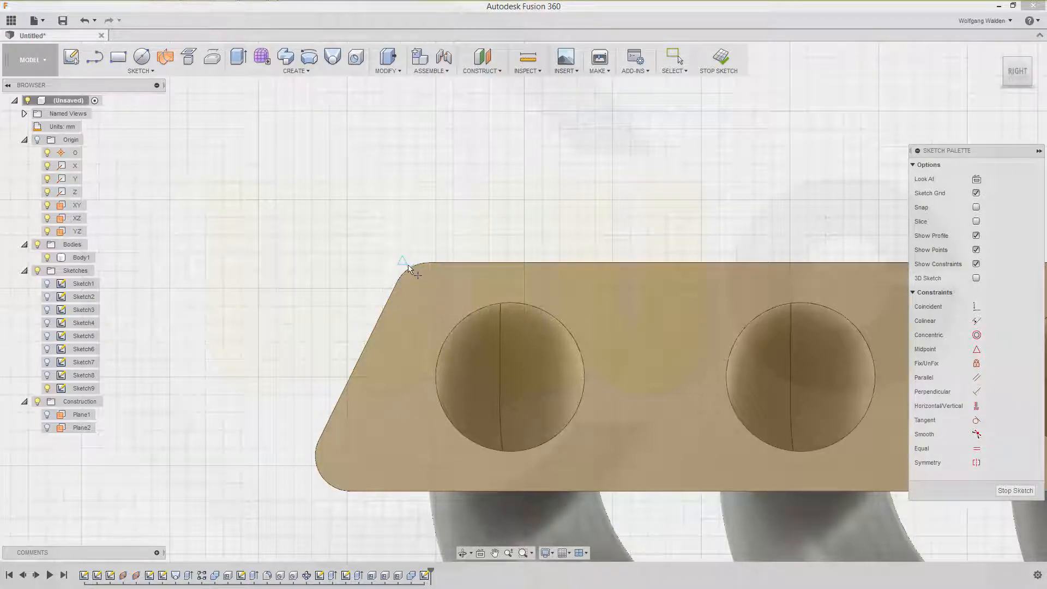
{"action": "left_click", "coordinate": [428, 298]}
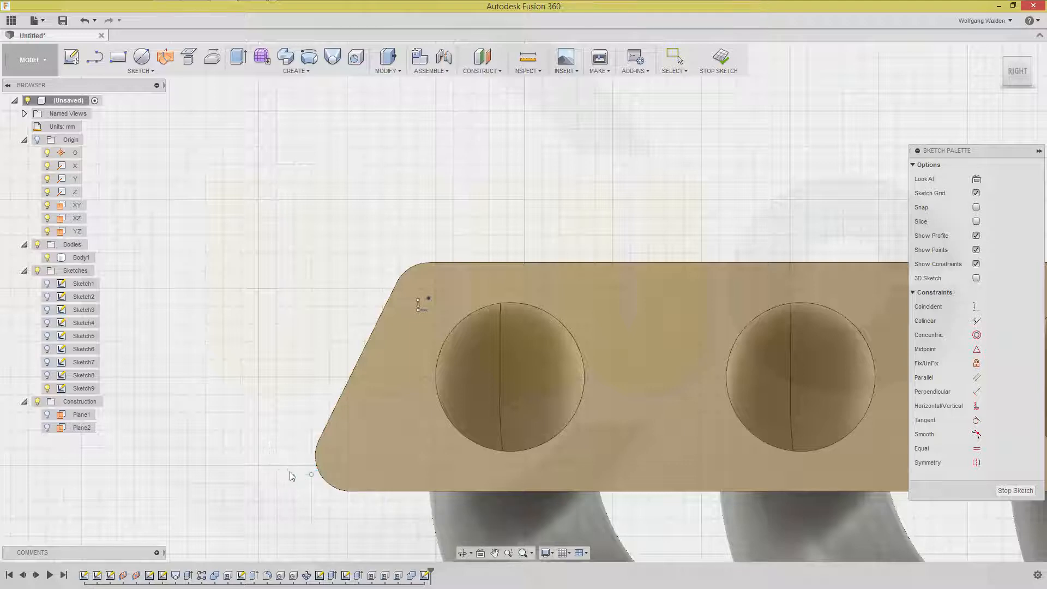
{"action": "key", "text": "Escape"}
{"action": "left_click", "coordinate": [312, 476]}
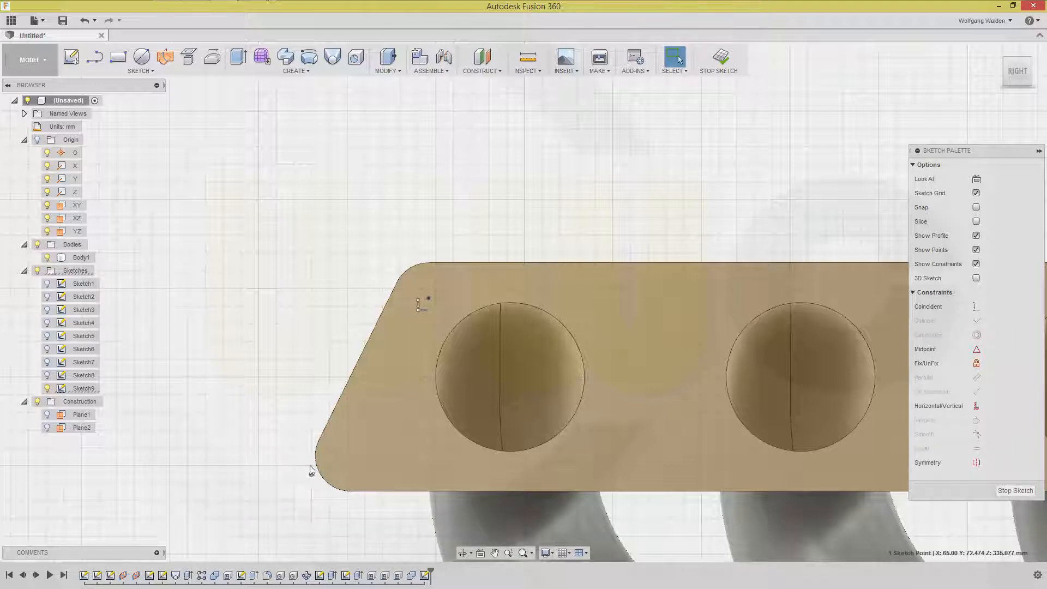
{"action": "left_click", "coordinate": [296, 423]}
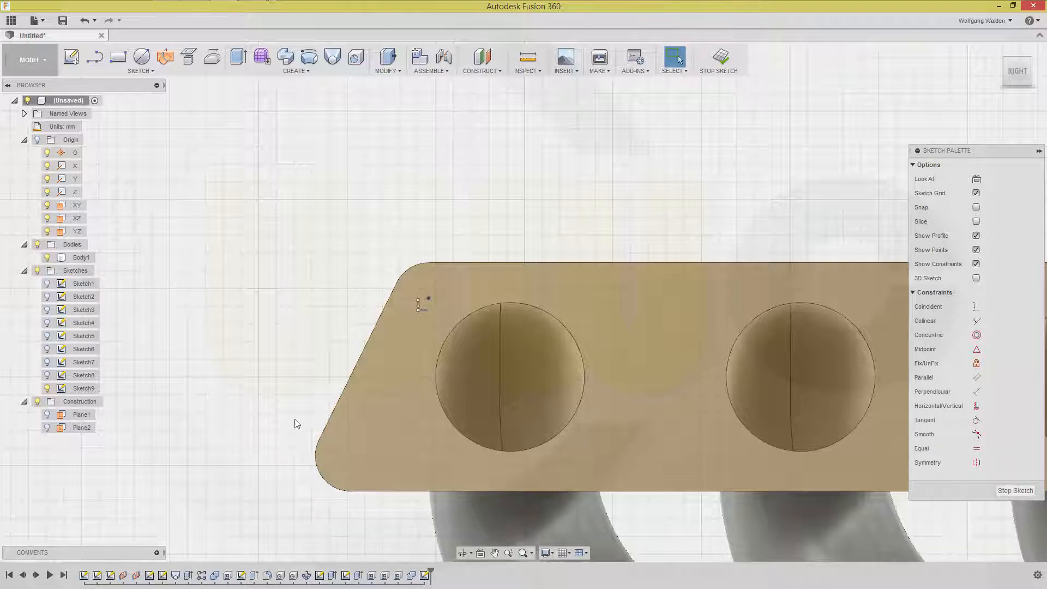
Step: Place sketch points at the centres of the flange's lower-left, upper-right and lower-right corner roundings
{"action": "left_click", "coordinate": [152, 71]}
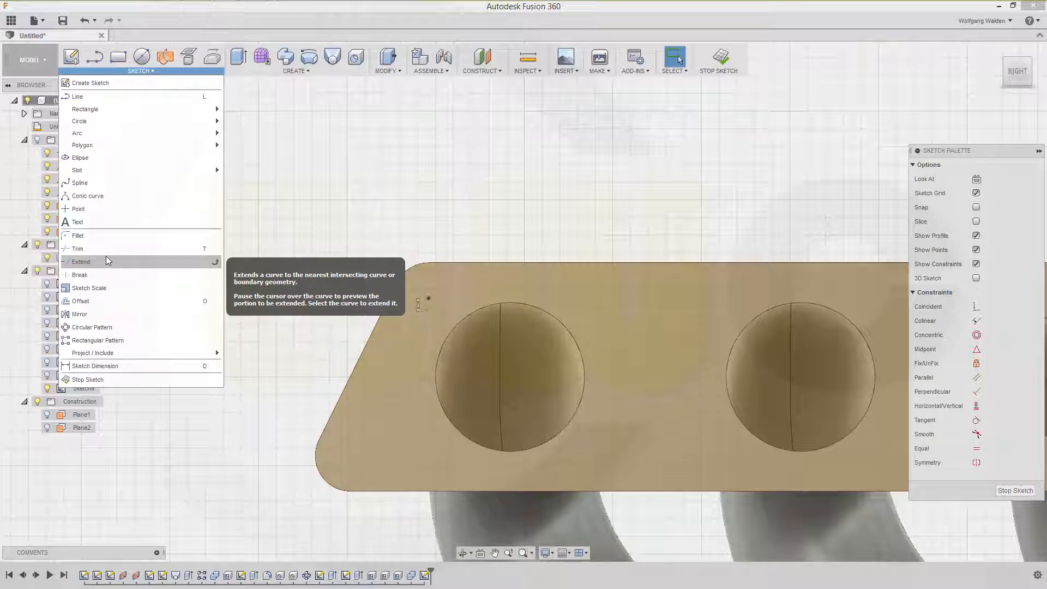
{"action": "left_click", "coordinate": [82, 209]}
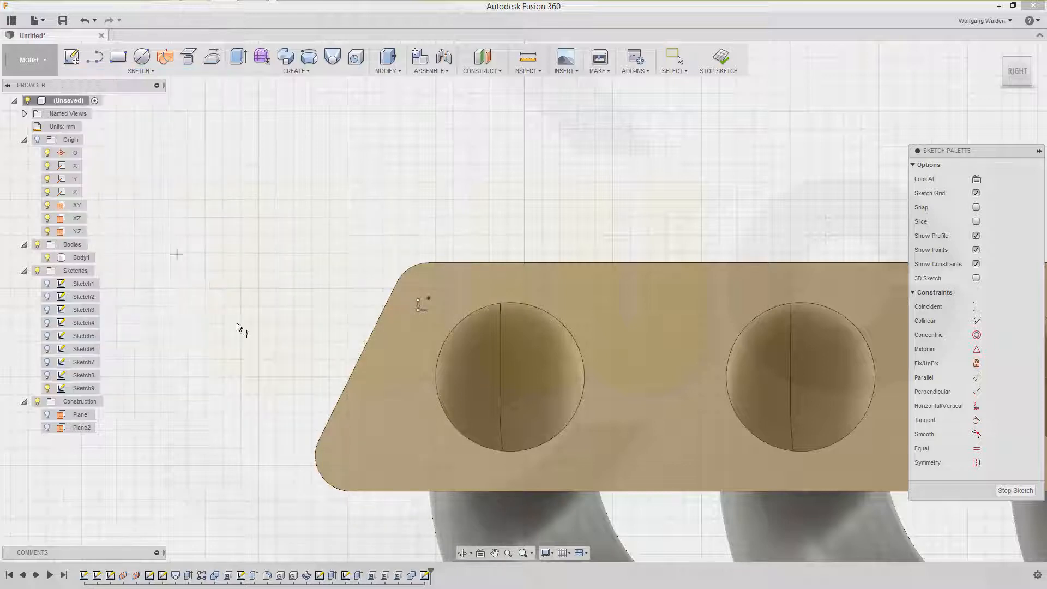
{"action": "left_click", "coordinate": [354, 458]}
{"action": "middle_click_drag", "start_coordinate": [598, 323], "coordinate": [272, 300]}
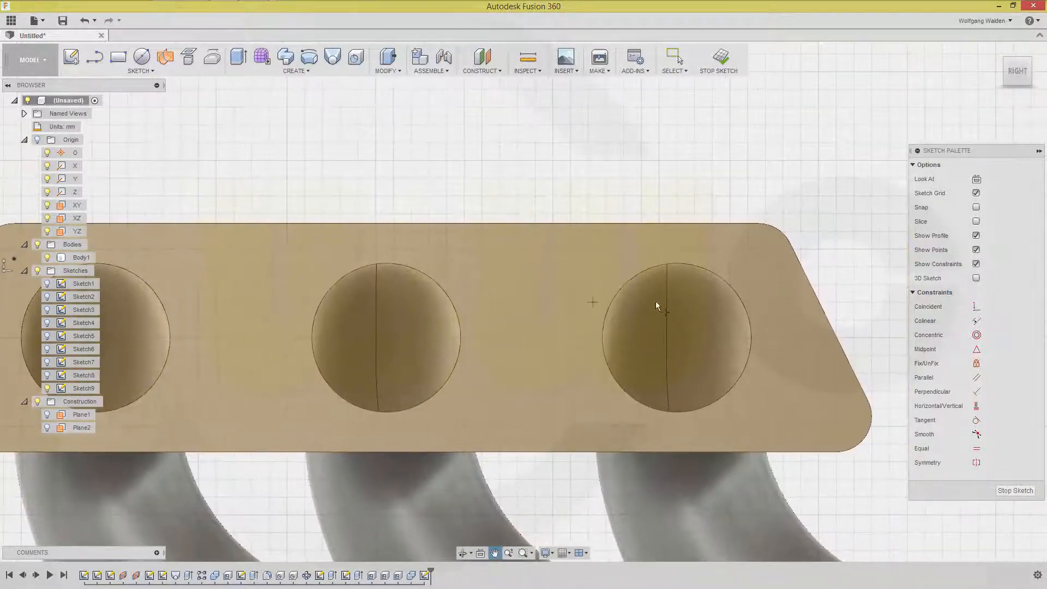
{"action": "left_click", "coordinate": [766, 242]}
{"action": "left_click", "coordinate": [758, 258]}
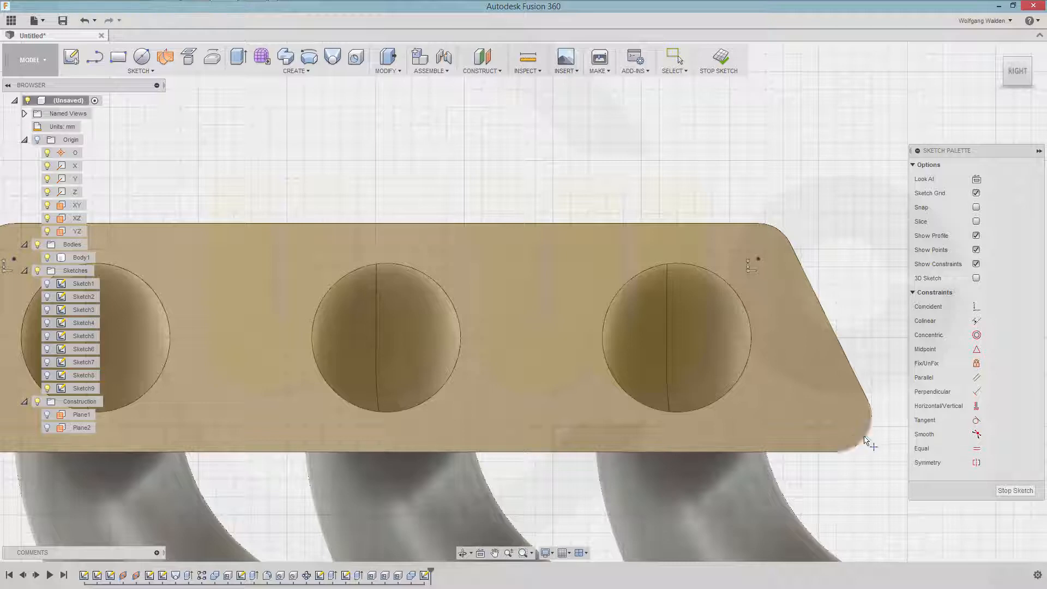
{"action": "left_click", "coordinate": [838, 418]}
Step: Place four sketch points between the ports, an upper and a lower one in each gap, level with the corner points
{"action": "middle_click_drag", "start_coordinate": [536, 361], "coordinate": [657, 299]}
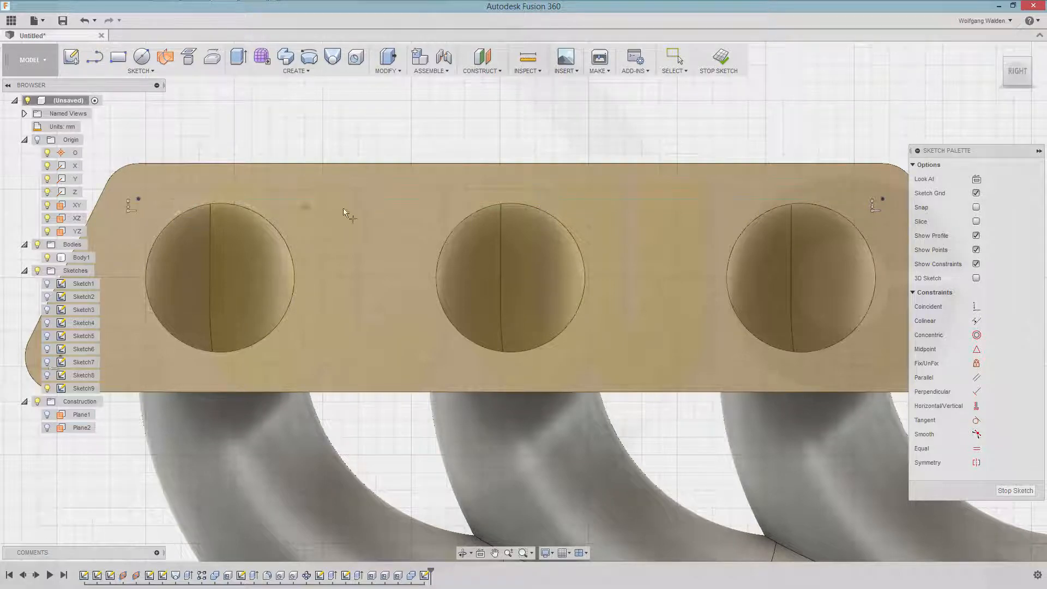
{"action": "left_click", "coordinate": [372, 200]}
{"action": "mouse_move", "coordinate": [387, 345]}
{"action": "middle_mouse_down"}
{"action": "mouse_move", "coordinate": [464, 319]}
{"action": "mouse_move", "coordinate": [475, 273]}
{"action": "middle_mouse_up"}
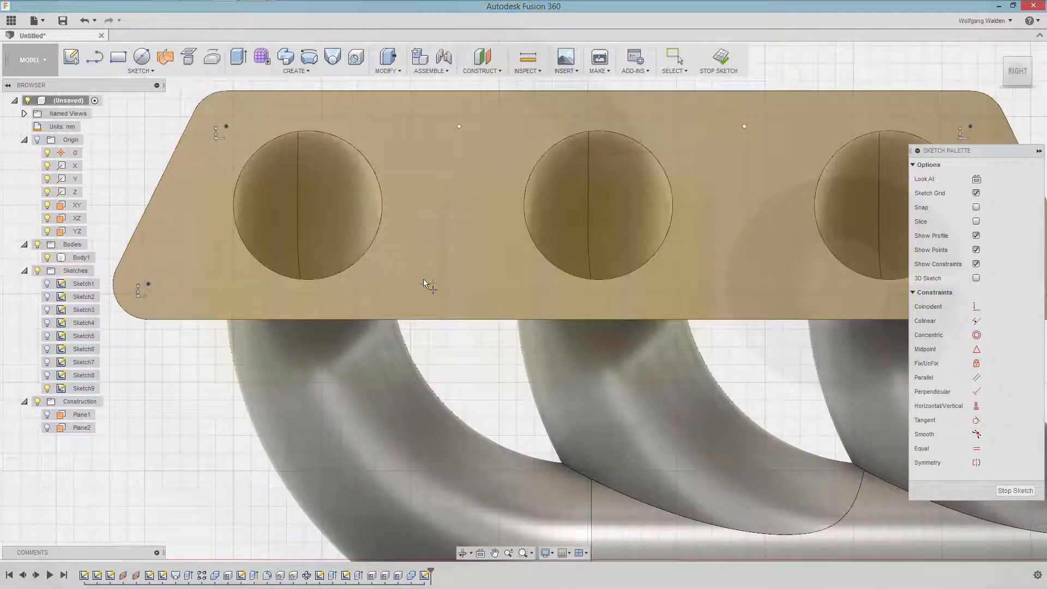
{"action": "left_click", "coordinate": [459, 283]}
{"action": "key", "text": "Escape"}
{"action": "left_click", "coordinate": [745, 283]}
{"action": "key", "text": "Escape"}
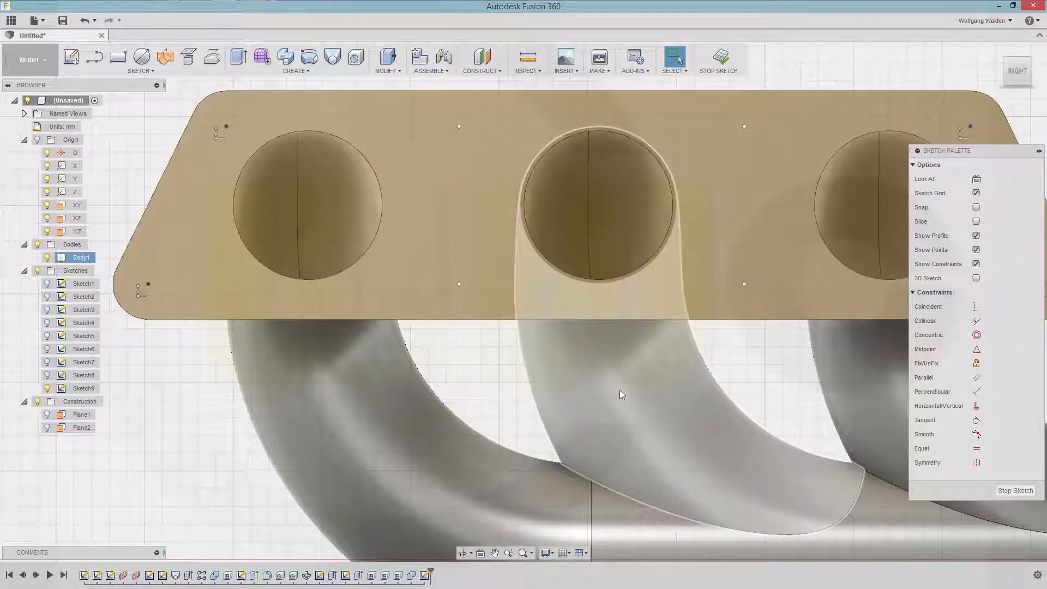
Step: Draw a slanted line across the middle port, from near the flange's upper edge to near its lower edge
{"action": "middle_click_drag", "start_coordinate": [697, 276], "coordinate": [617, 275]}
{"action": "scroll", "coordinate": [619, 320], "scroll_direction": "up", "scroll_amount": 1}
{"action": "scroll", "coordinate": [620, 321], "scroll_direction": "down", "scroll_amount": 2}
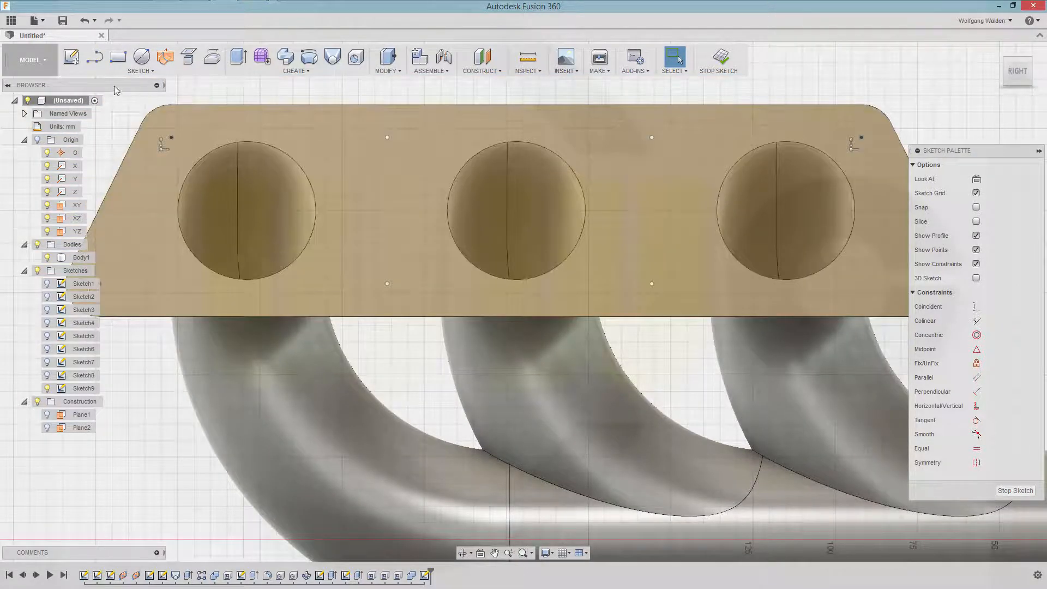
{"action": "left_click", "coordinate": [93, 63]}
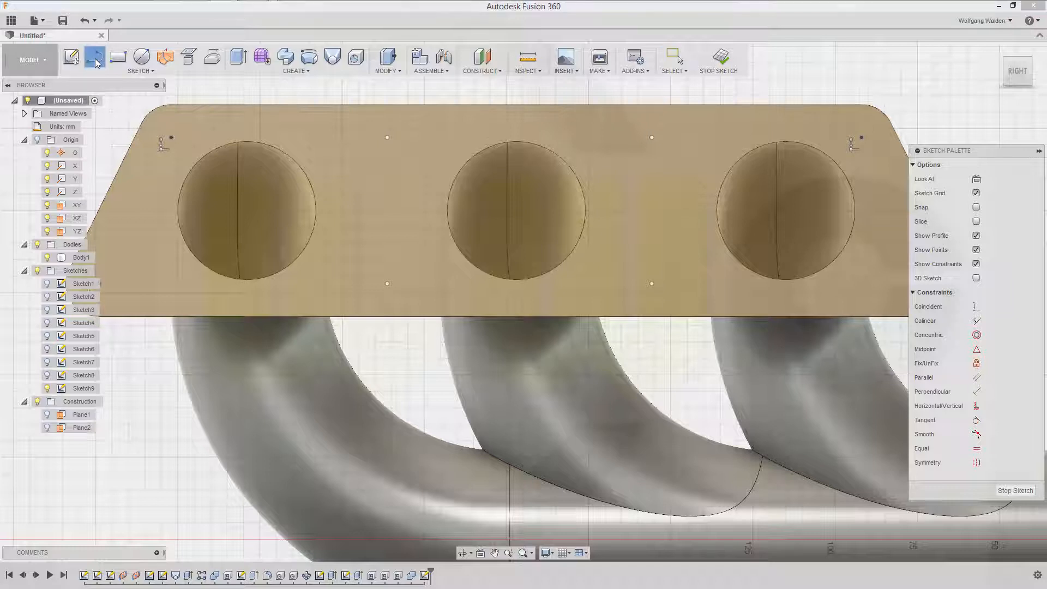
{"action": "left_click", "coordinate": [143, 71]}
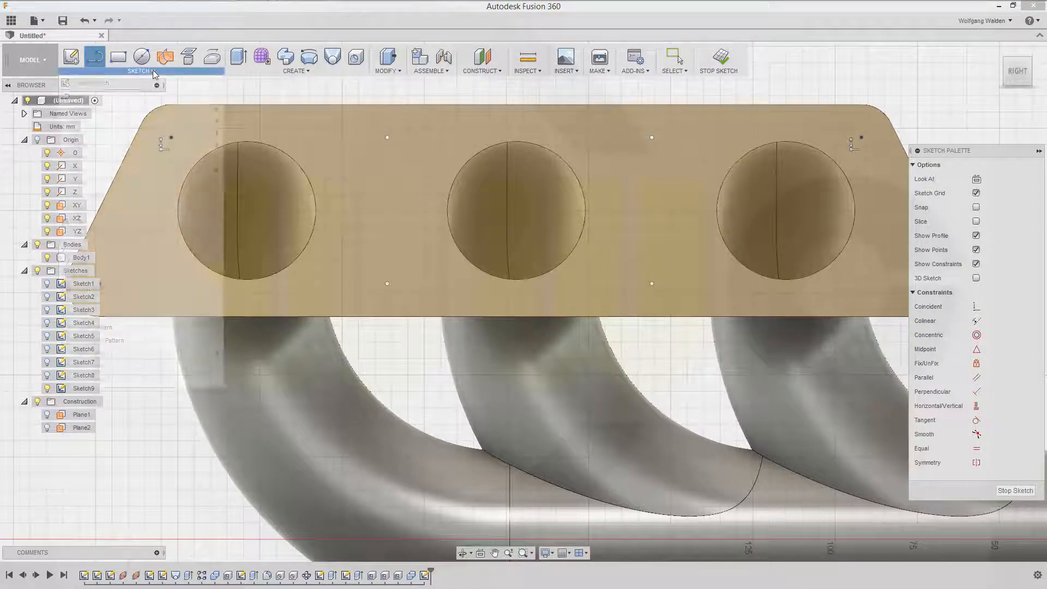
{"action": "left_click", "coordinate": [104, 97]}
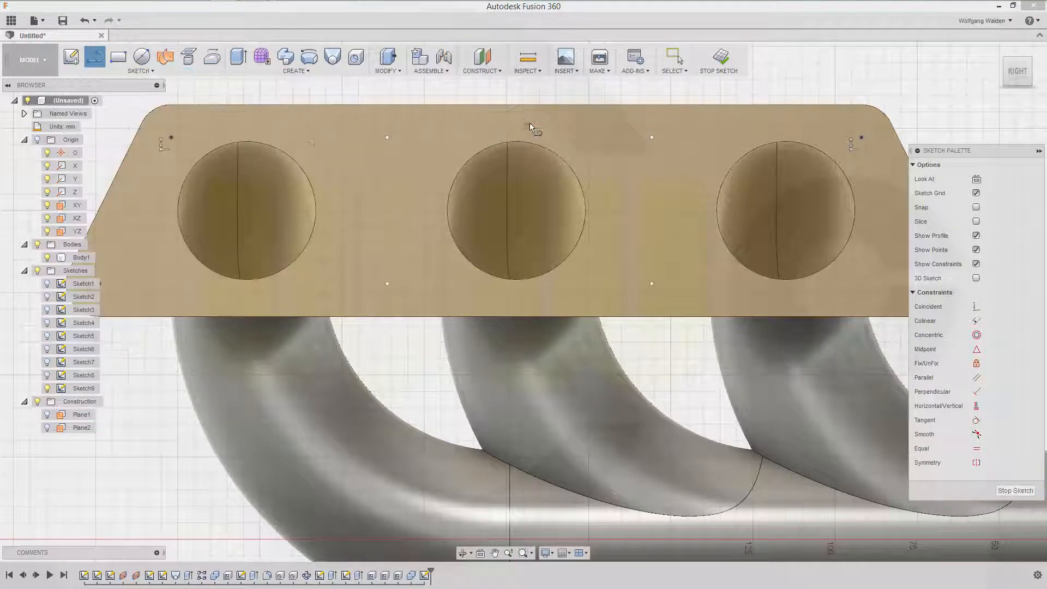
{"action": "left_click", "coordinate": [510, 110]}
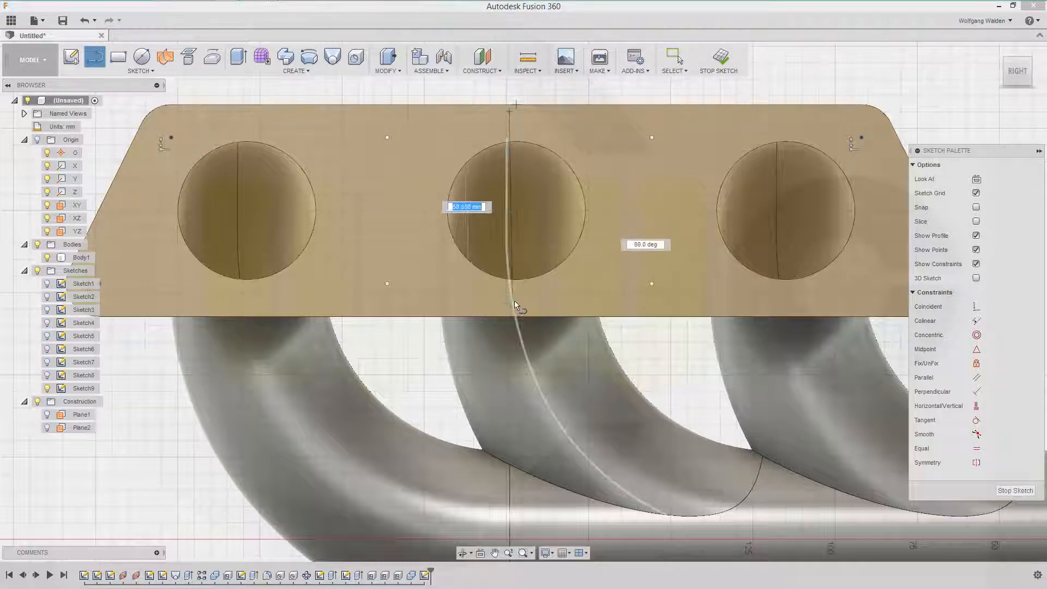
{"action": "left_click", "coordinate": [478, 295]}
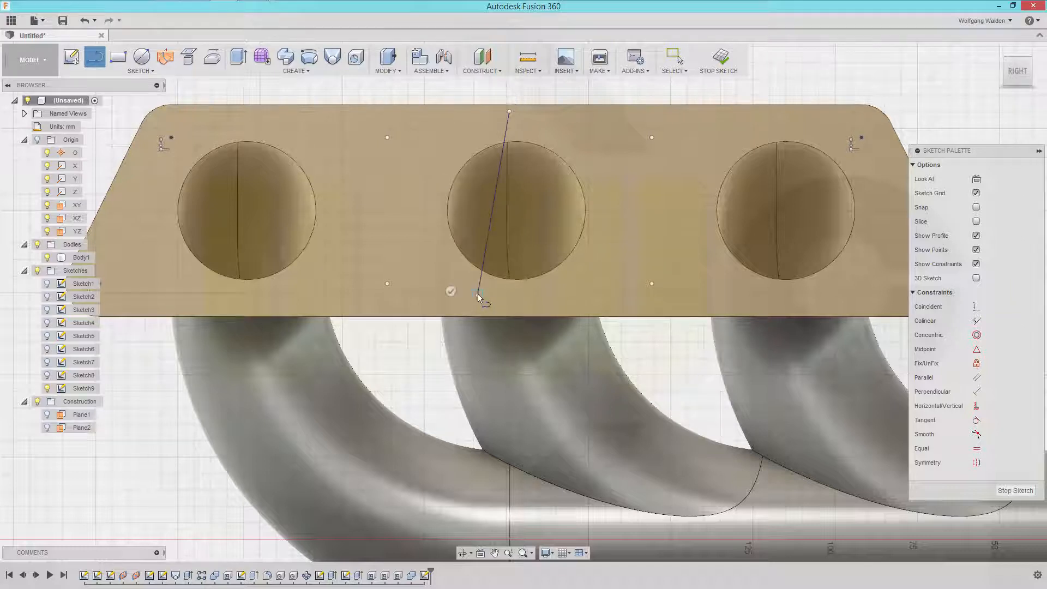
{"action": "key", "text": "Escape"}
Step: Convert the slanted line across the middle port to a construction line and select it
{"action": "right_click", "coordinate": [489, 225]}
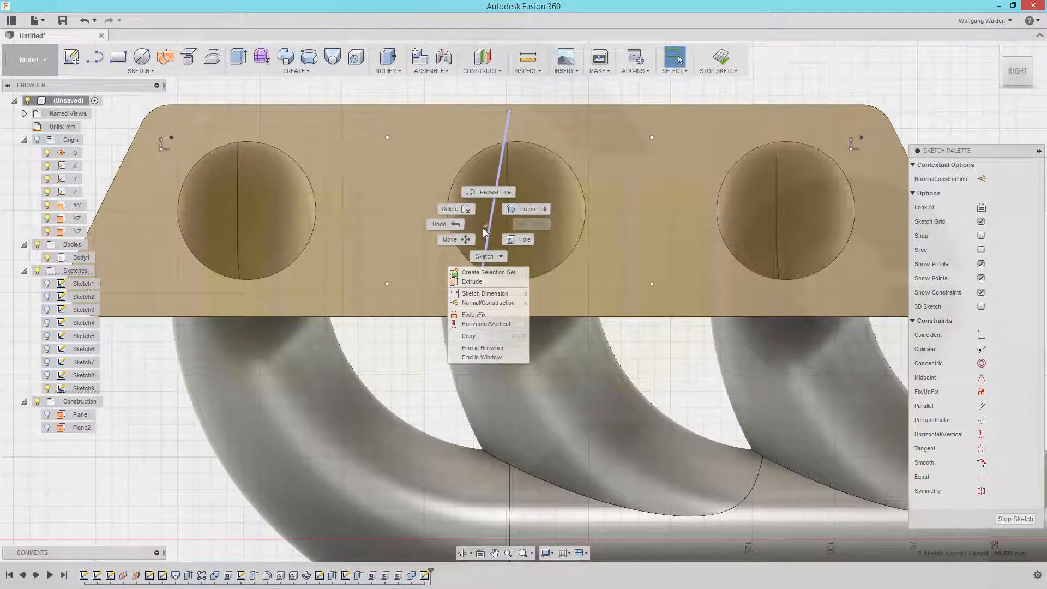
{"action": "left_click", "coordinate": [487, 303]}
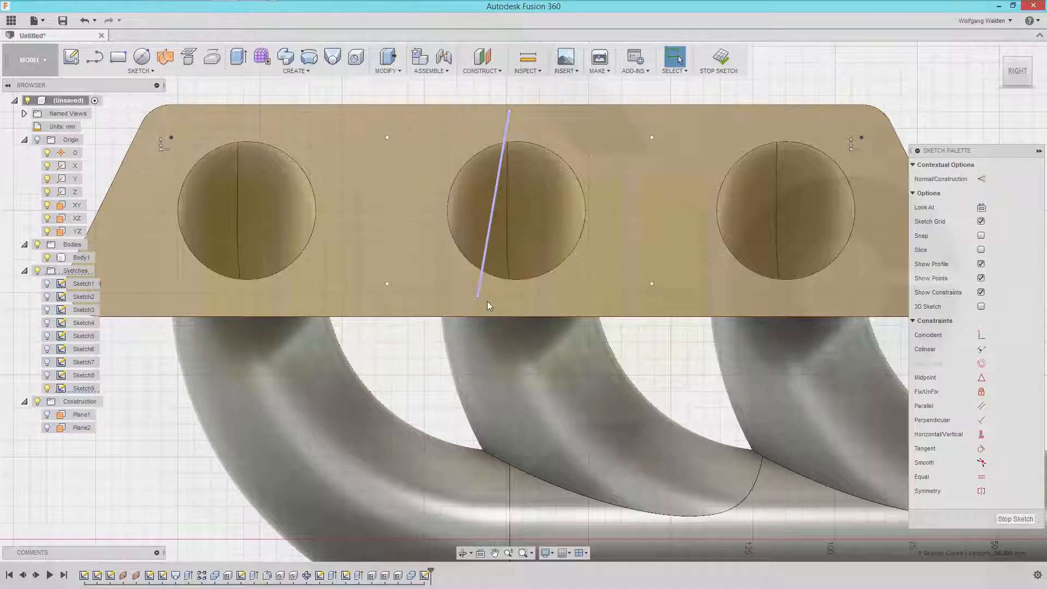
{"action": "key", "text": "h"}
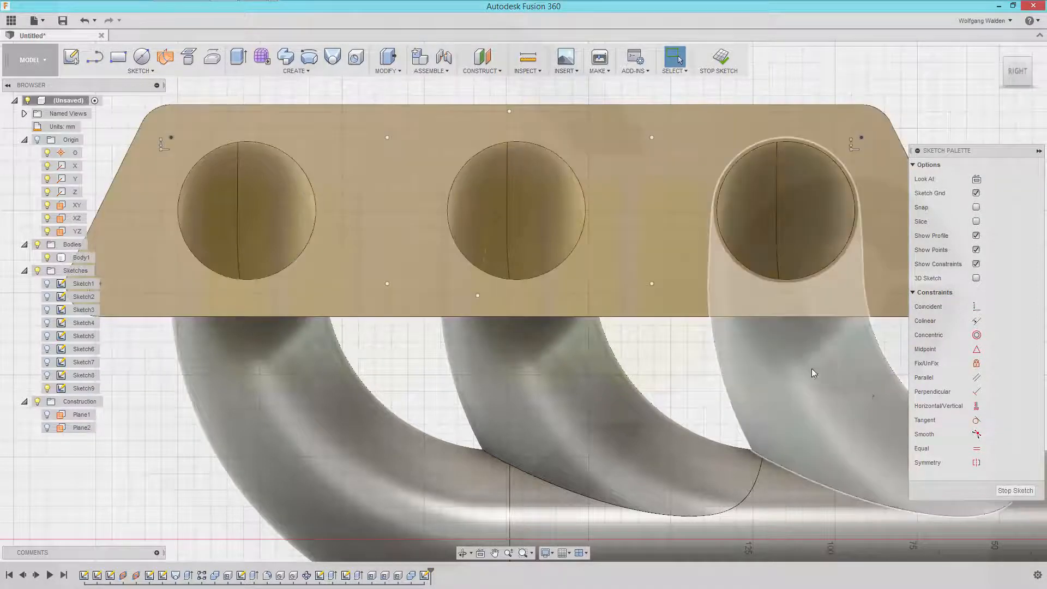
{"action": "key", "text": "Escape"}
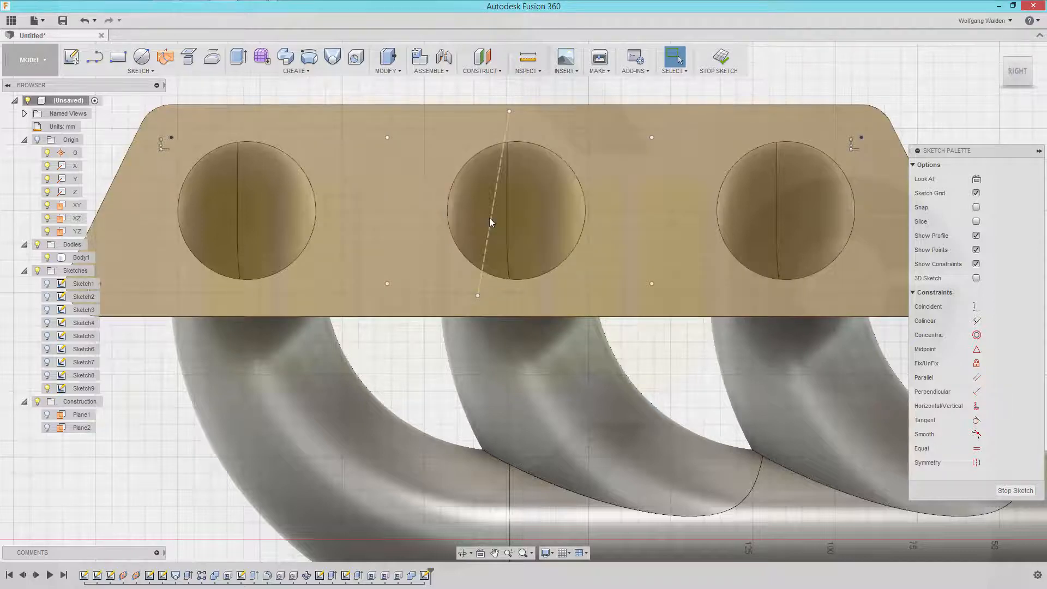
{"action": "left_click", "coordinate": [490, 217]}
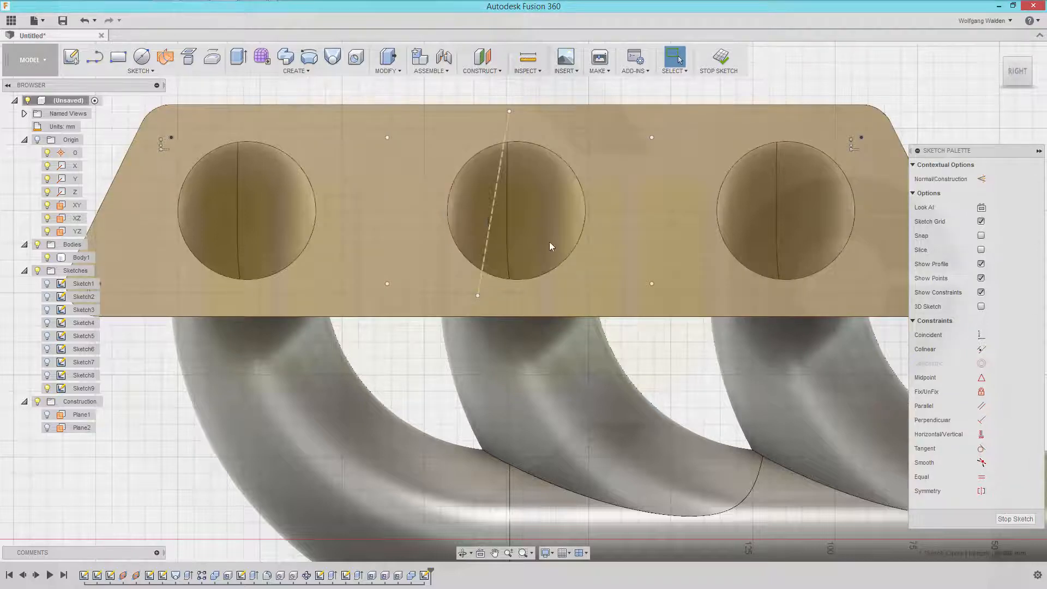
Step: Make the construction line across the middle port vertical and constrain the two upper corner points symmetric about it
{"action": "left_click", "coordinate": [981, 434]}
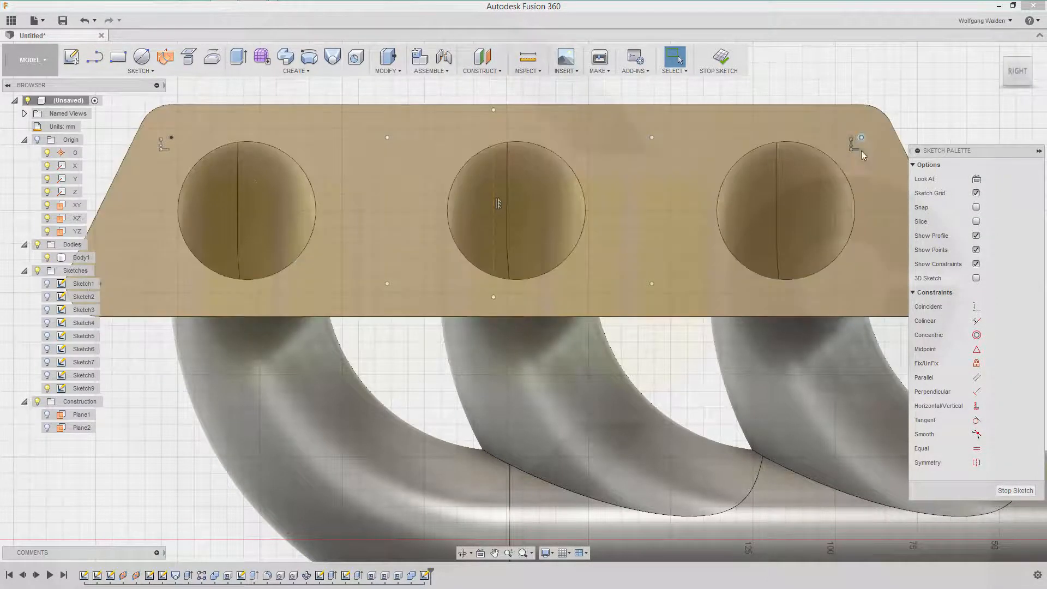
{"action": "left_click", "coordinate": [976, 461]}
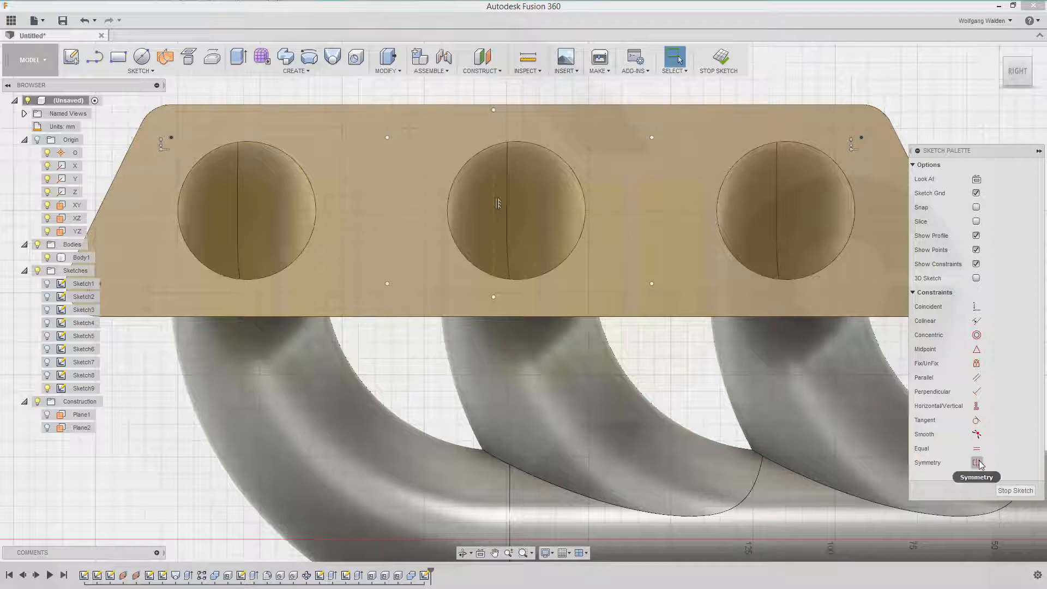
{"action": "left_click", "coordinate": [861, 138]}
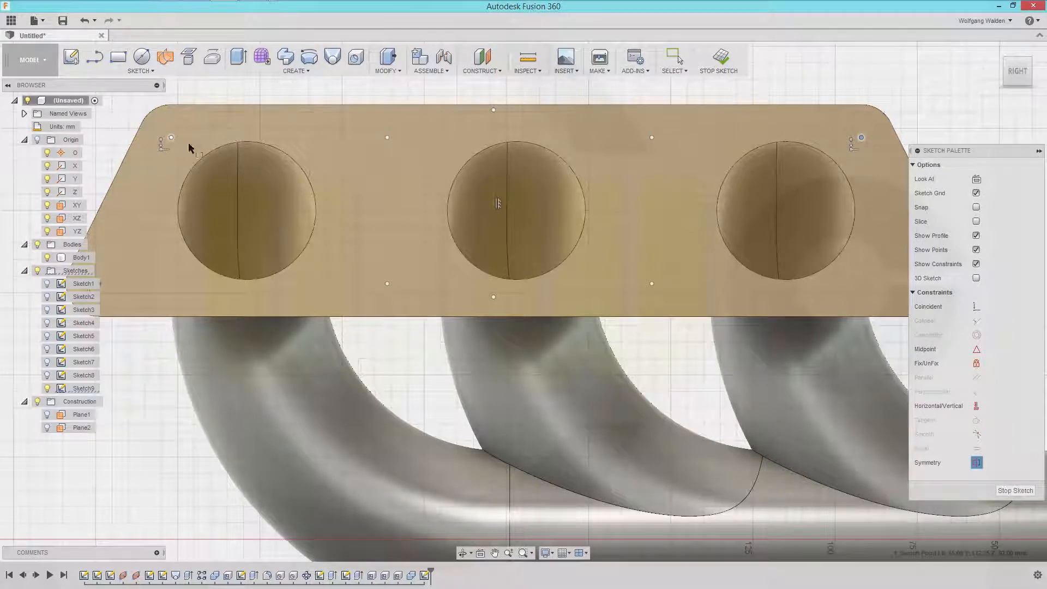
{"action": "left_click", "coordinate": [172, 138]}
{"action": "left_click", "coordinate": [494, 174]}
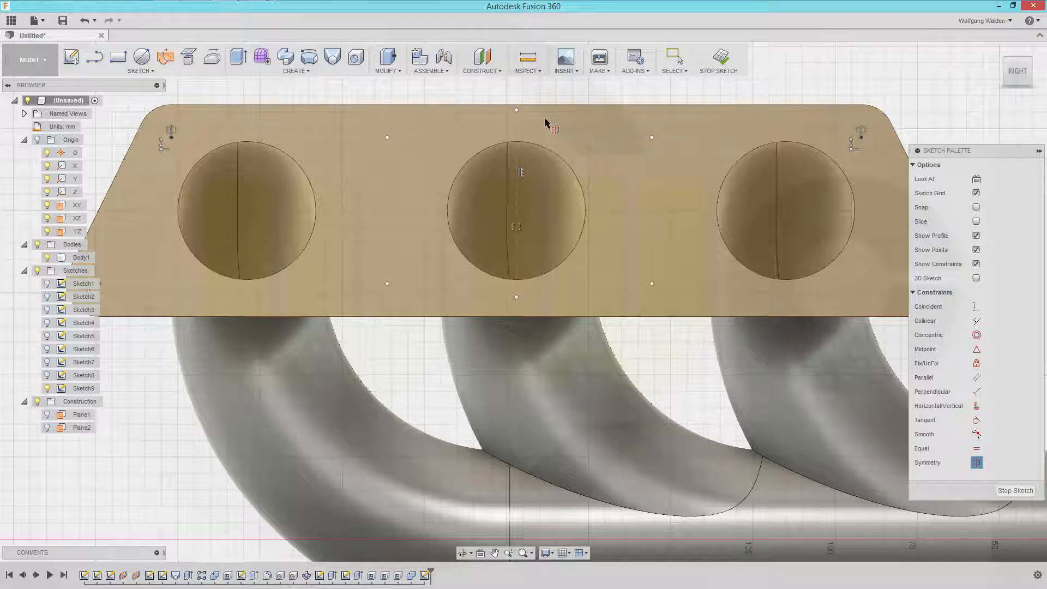
Step: Constrain the two upper gap points, and likewise the two lower gap points, symmetric about the construction line
{"action": "left_click", "coordinate": [387, 137]}
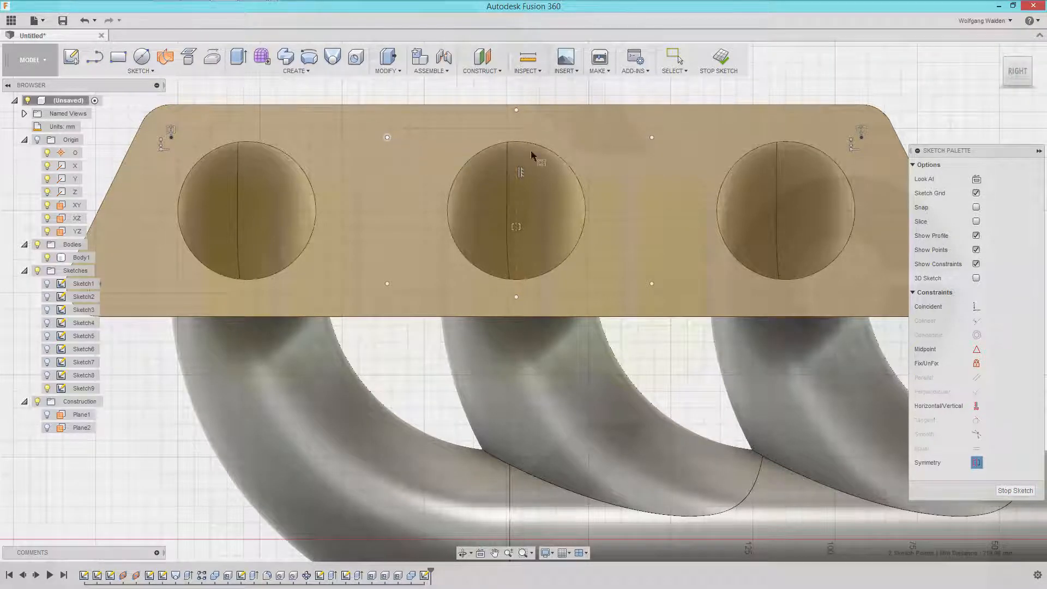
{"action": "left_click", "coordinate": [652, 138]}
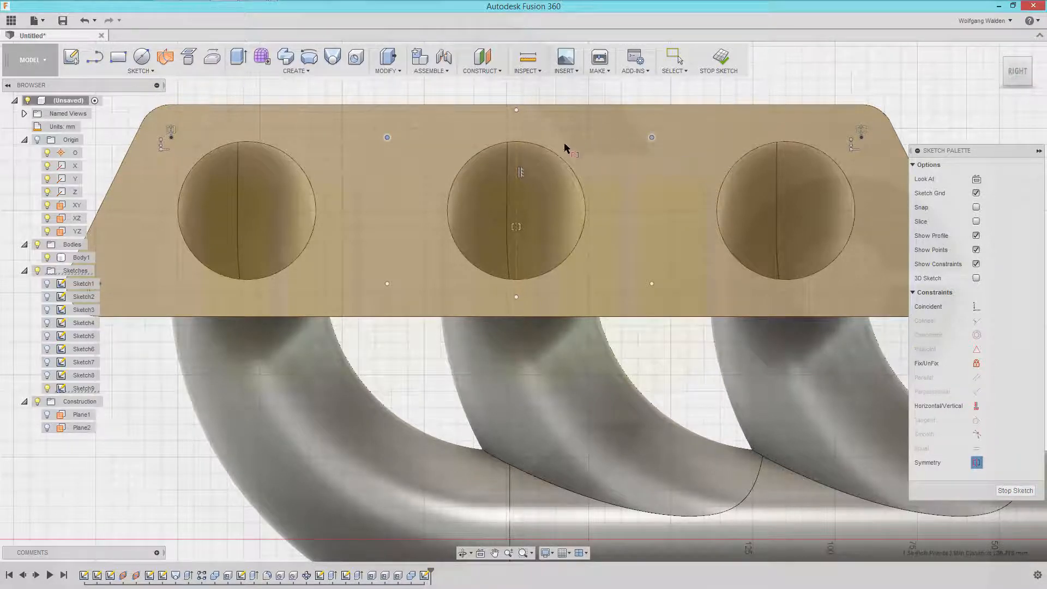
{"action": "left_click", "coordinate": [518, 157]}
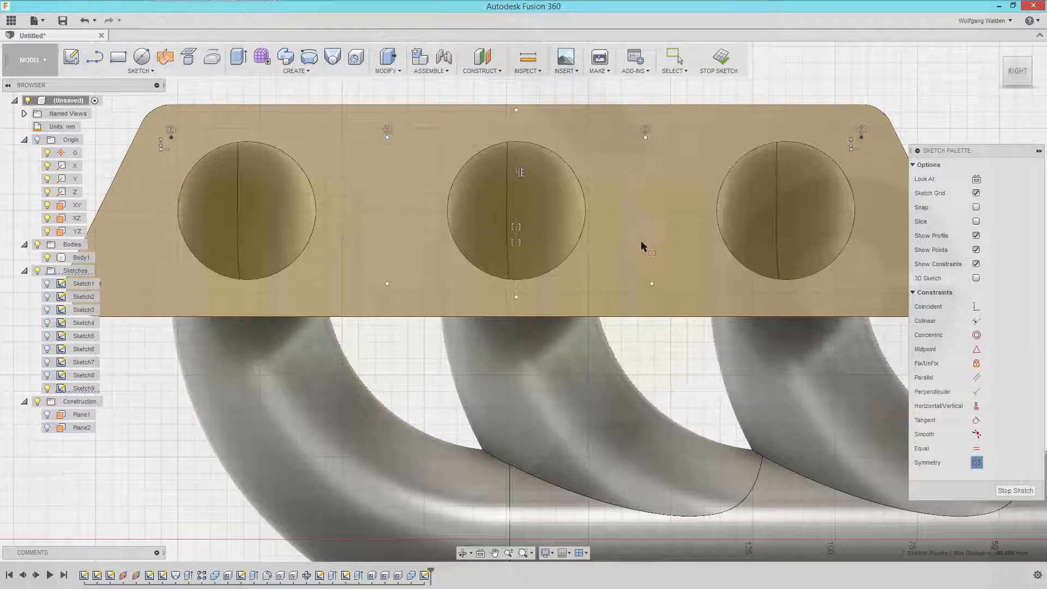
{"action": "left_click", "coordinate": [652, 283]}
{"action": "left_click", "coordinate": [388, 284]}
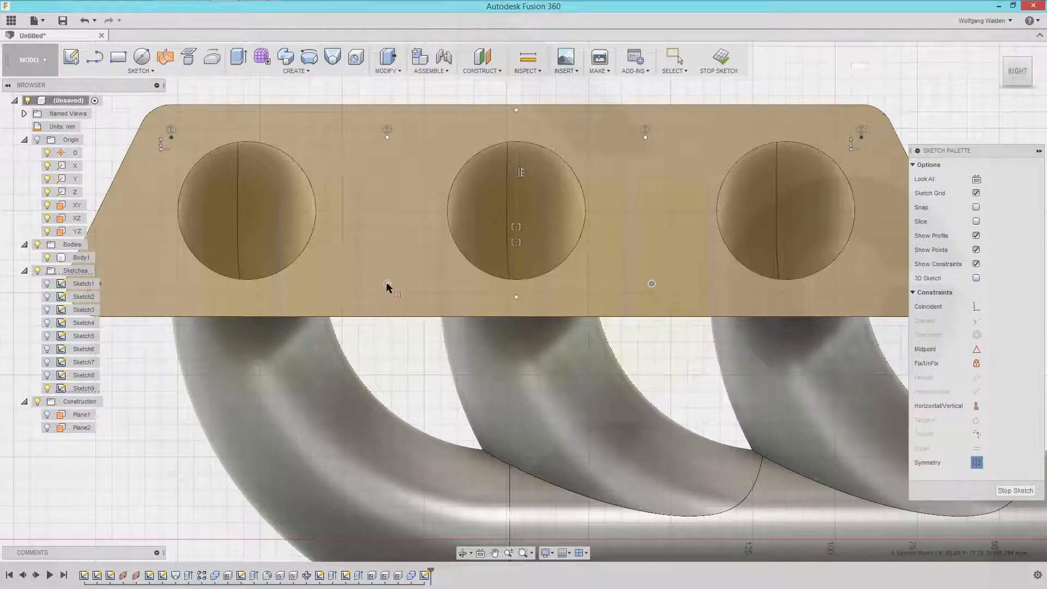
{"action": "left_click", "coordinate": [518, 271]}
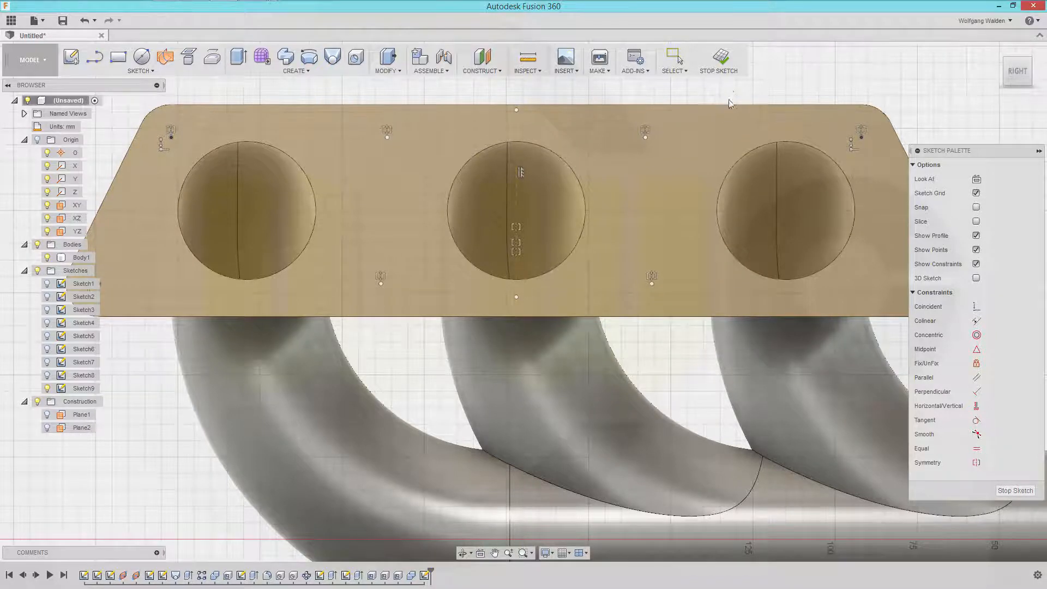
{"action": "key", "text": "Escape"}
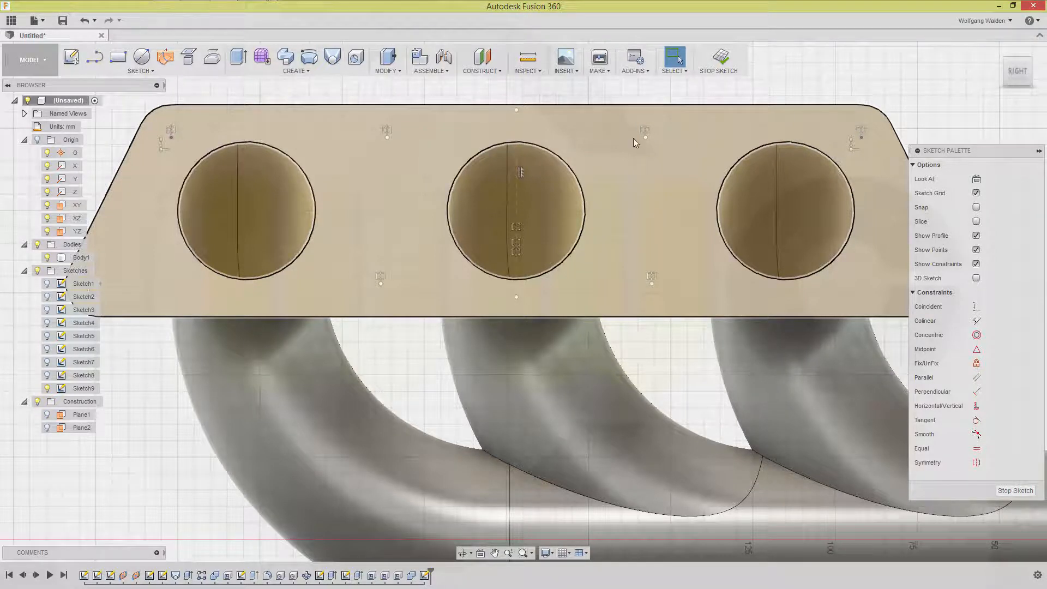
Step: Dimension the distance between the two upper gap points and set it to 85 mm
{"action": "key", "text": "d"}
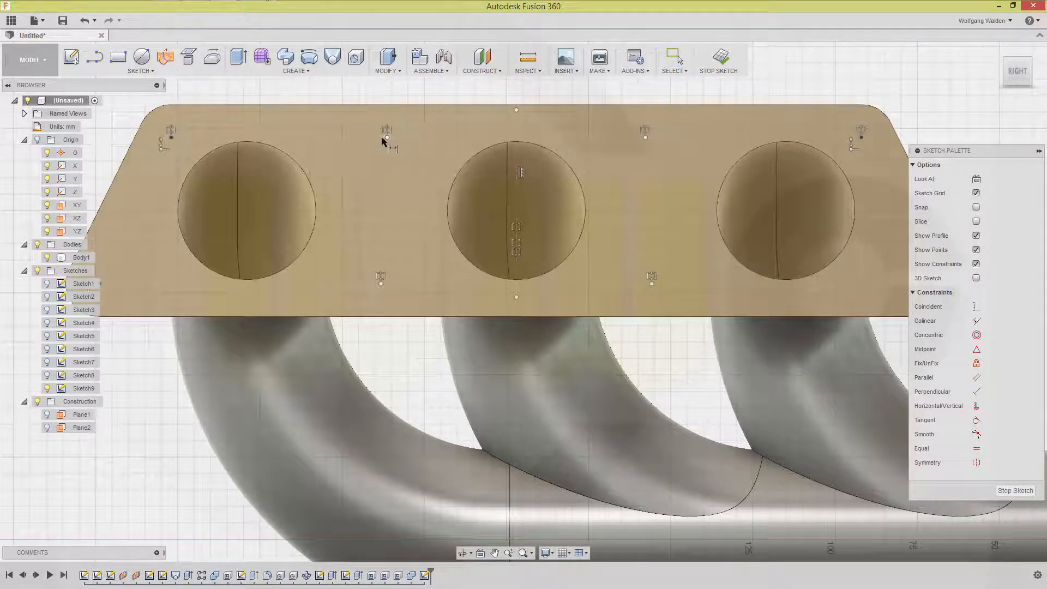
{"action": "left_click", "coordinate": [387, 138]}
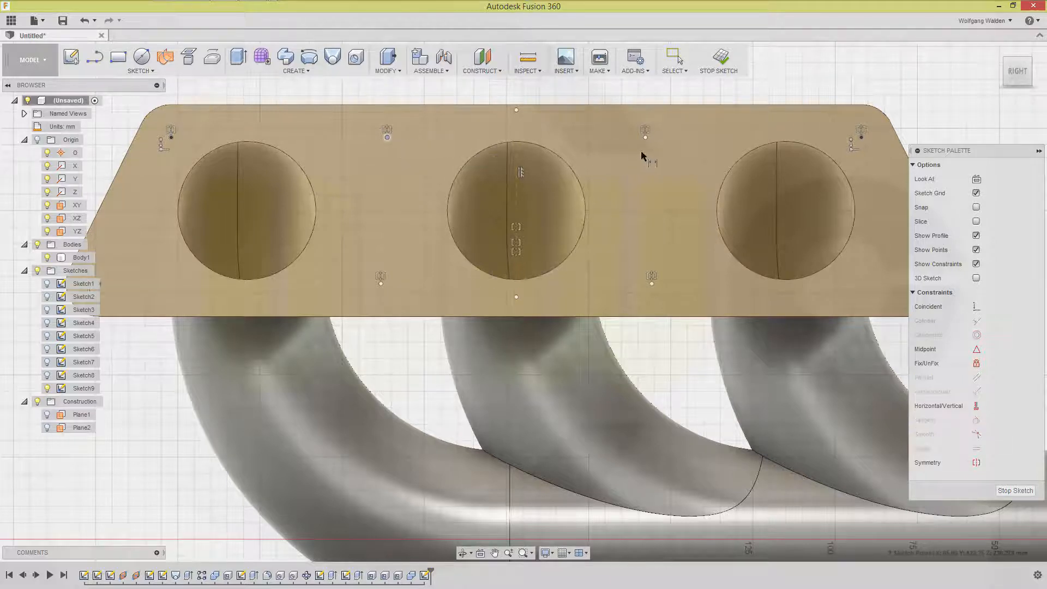
{"action": "left_click", "coordinate": [645, 138]}
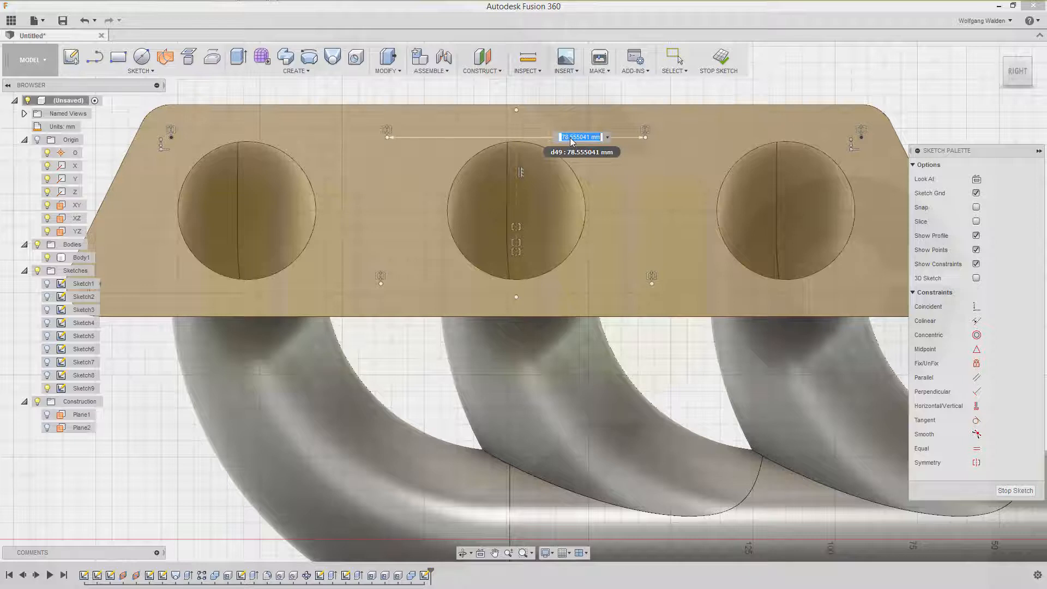
{"action": "type", "text": "85"}
{"action": "key", "text": "Return"}
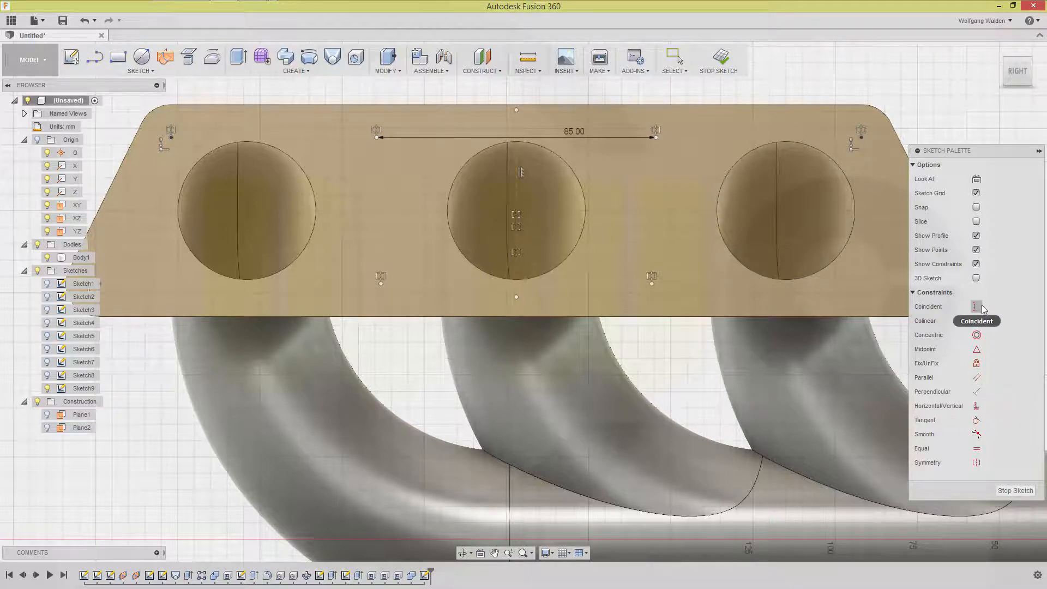
Step: Align the right gap's upper point horizontally with the upper-right corner point and its lower point vertically with the upper one
{"action": "left_click", "coordinate": [977, 407]}
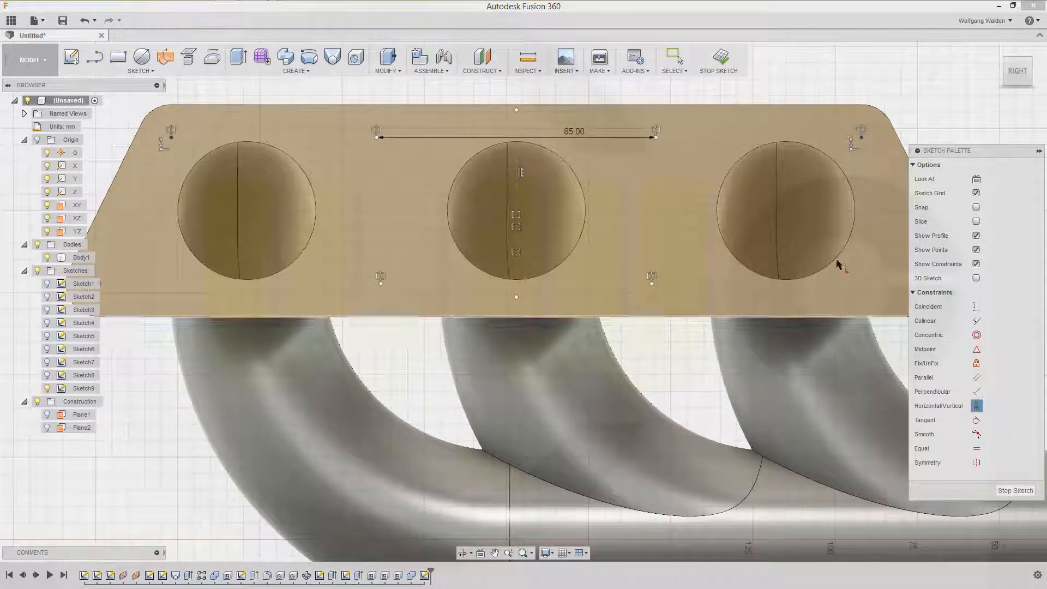
{"action": "left_click", "coordinate": [656, 137]}
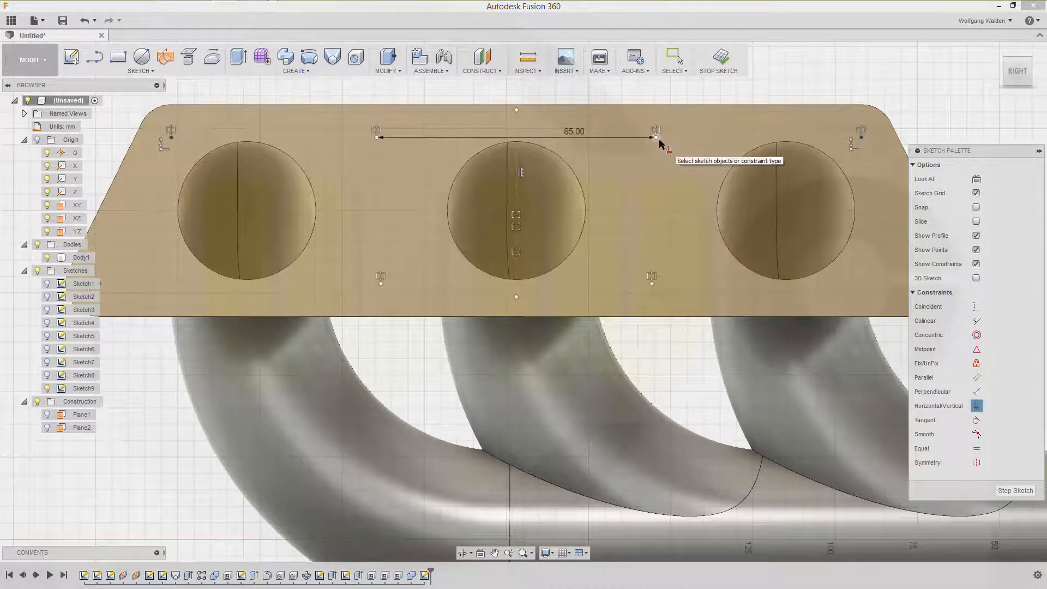
{"action": "left_click", "coordinate": [862, 138]}
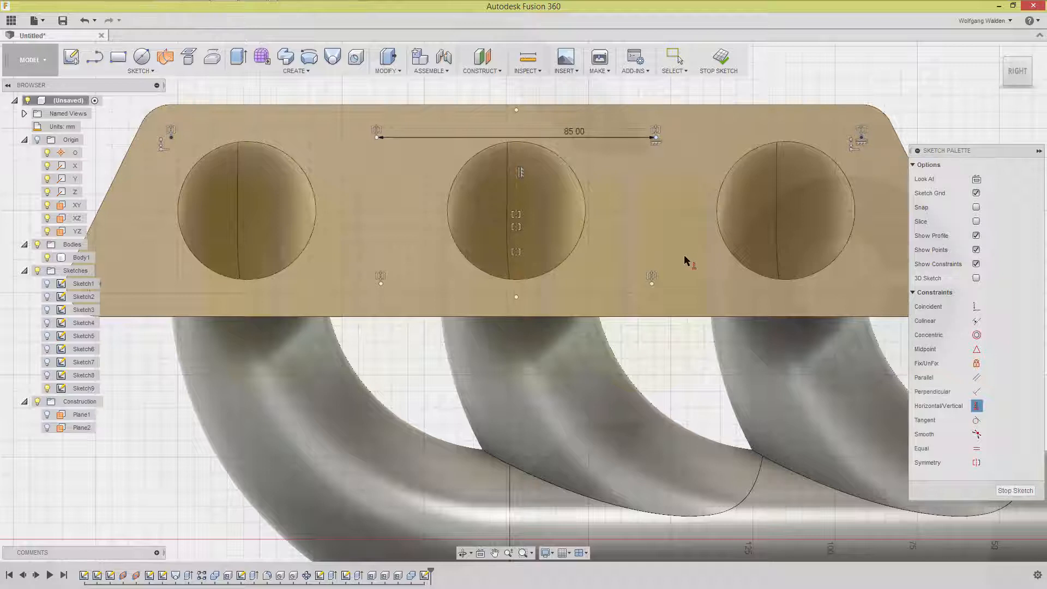
{"action": "left_click", "coordinate": [652, 283]}
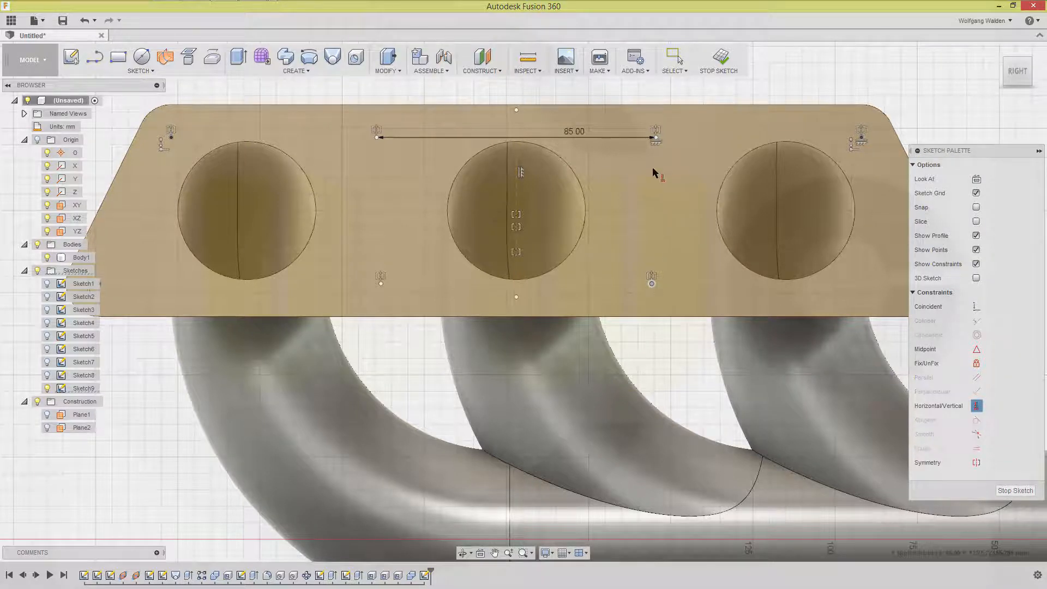
{"action": "left_click", "coordinate": [656, 137]}
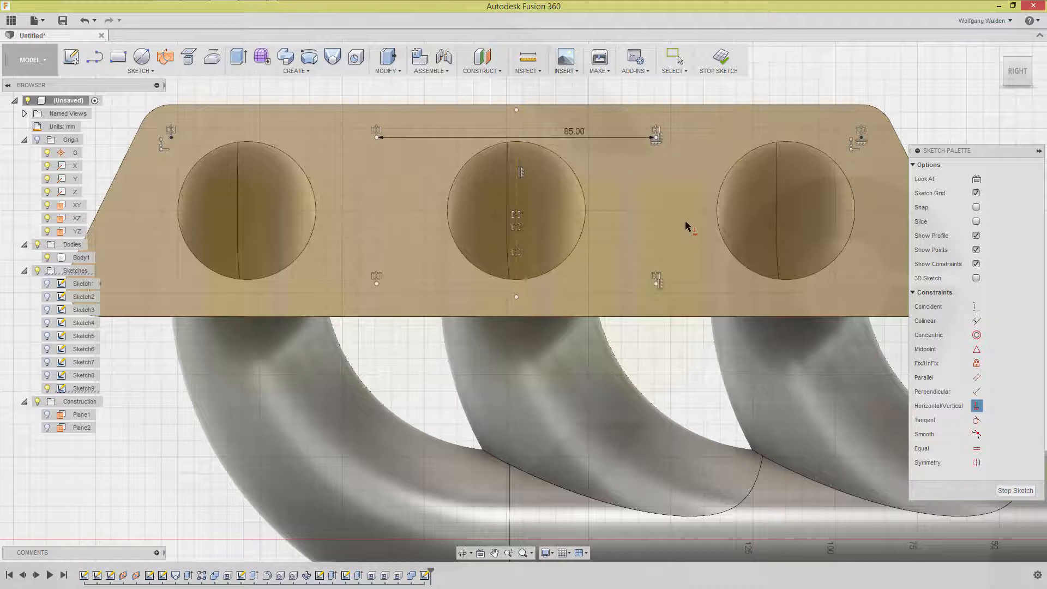
Step: Try to align the two lower gap points horizontally and the left gap's upper and lower points vertically
{"action": "left_click", "coordinate": [657, 284]}
{"action": "left_click", "coordinate": [376, 284]}
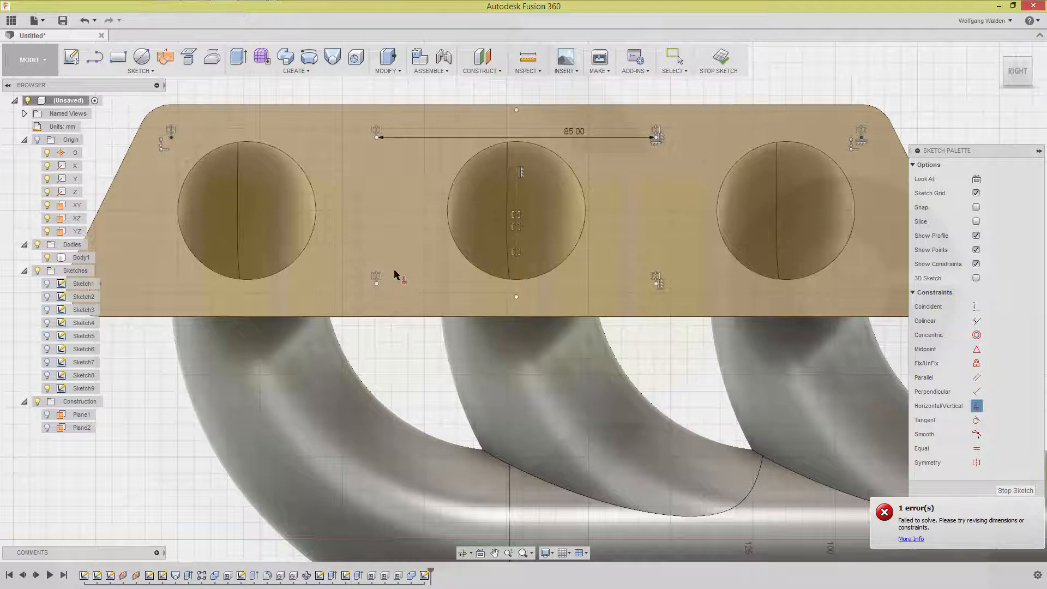
{"action": "key", "text": "Escape"}
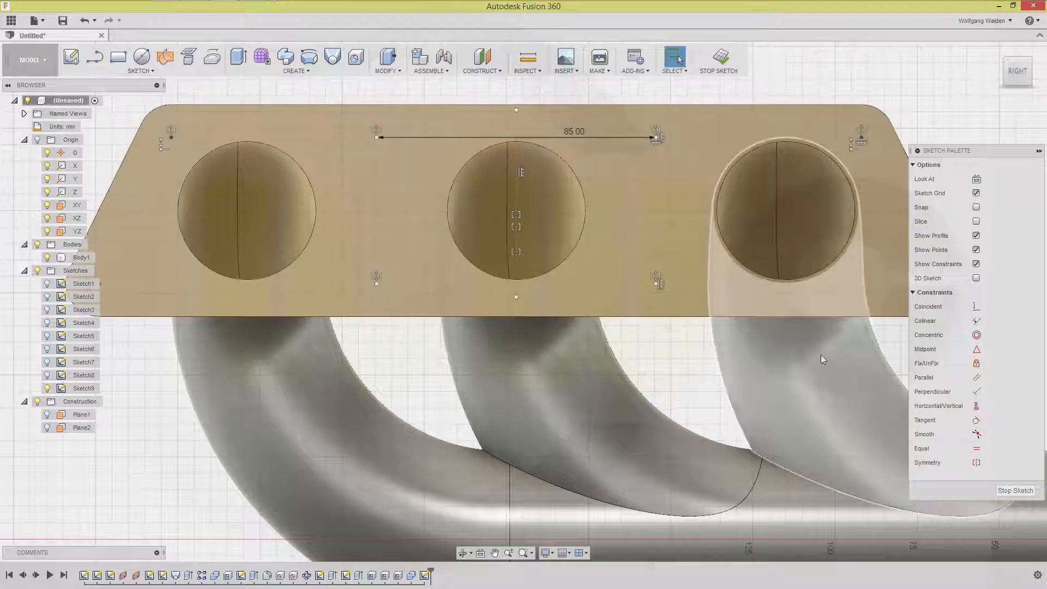
{"action": "left_click", "coordinate": [977, 405]}
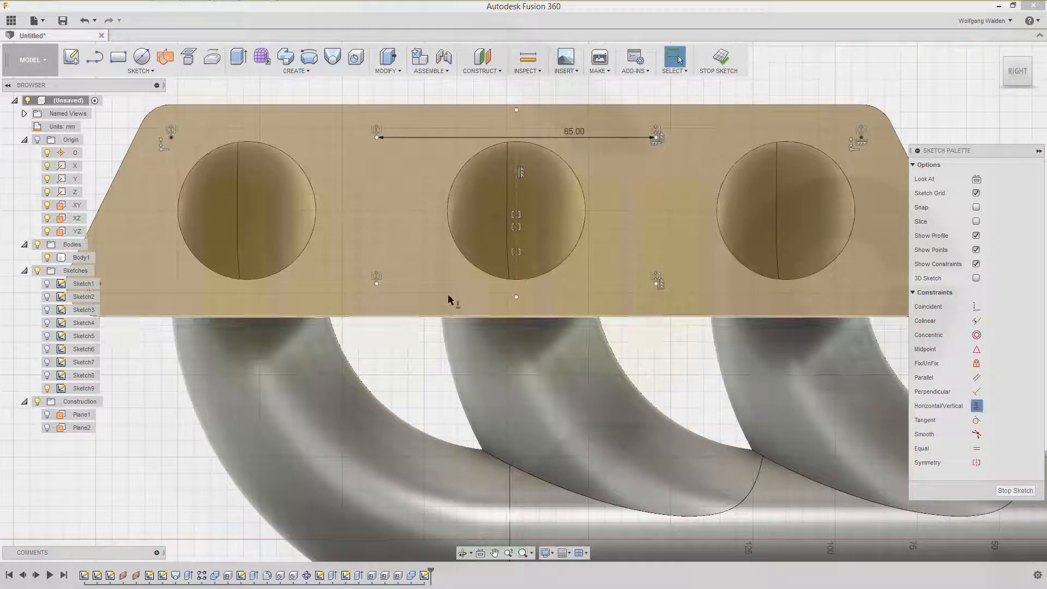
{"action": "left_click", "coordinate": [377, 284]}
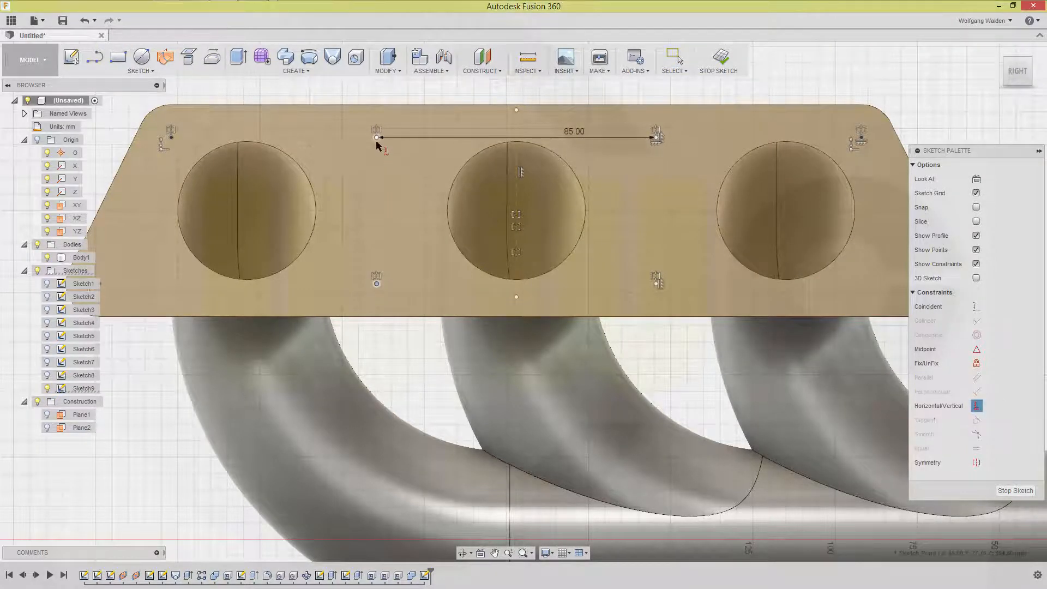
{"action": "left_click", "coordinate": [376, 141]}
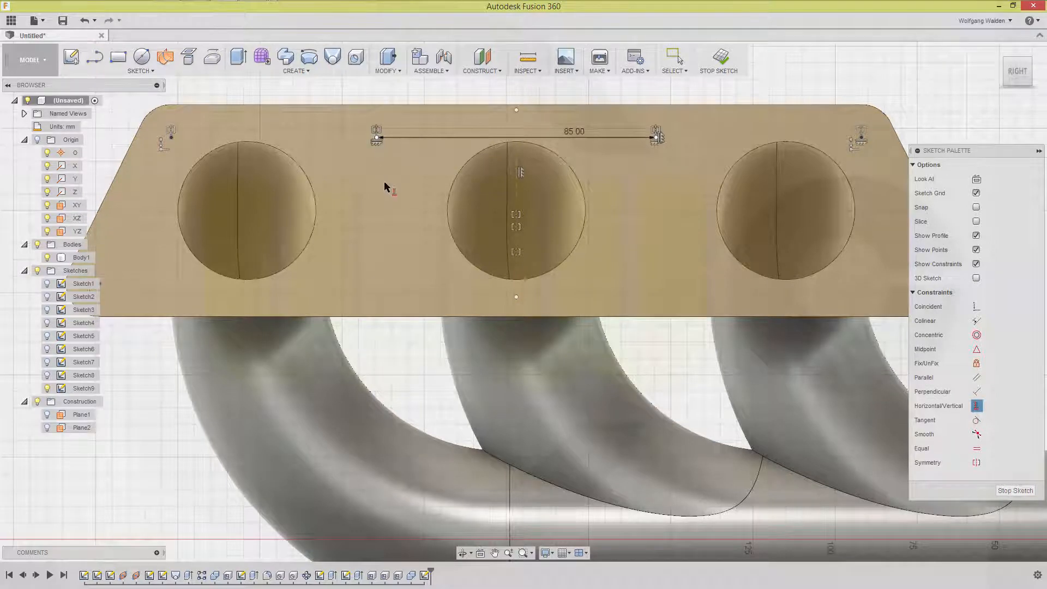
{"action": "key", "text": "Escape"}
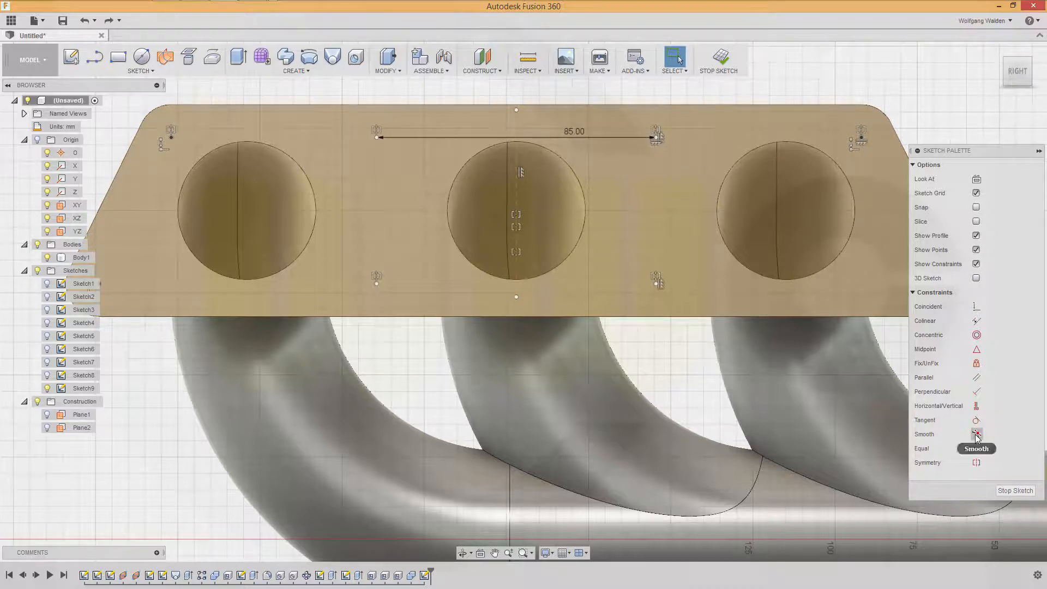
Step: Align the construction line's upper and lower ends horizontally with the left gap's upper and lower points
{"action": "left_click", "coordinate": [976, 406]}
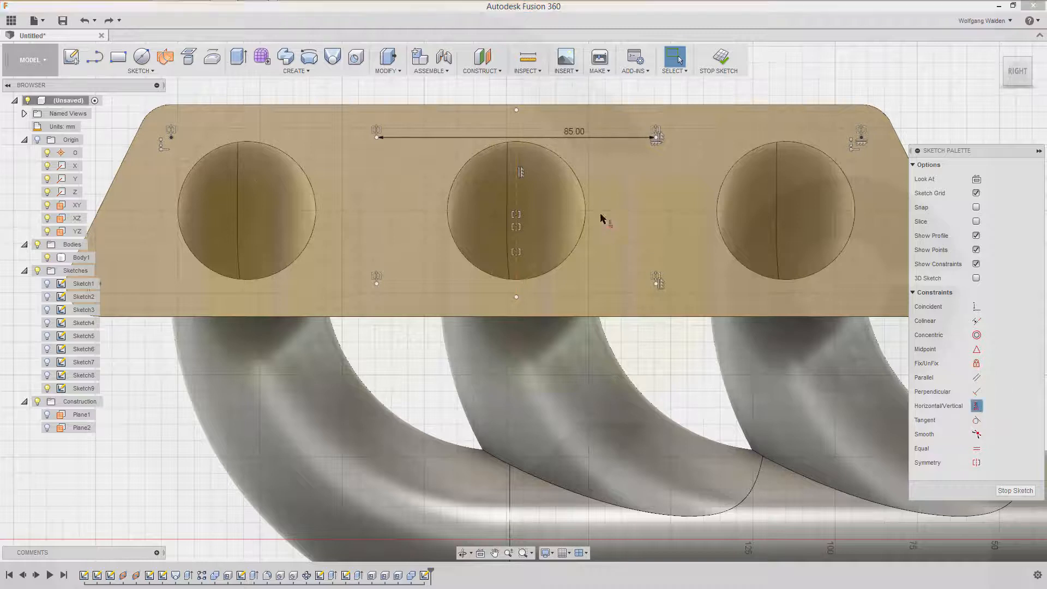
{"action": "left_click", "coordinate": [517, 111]}
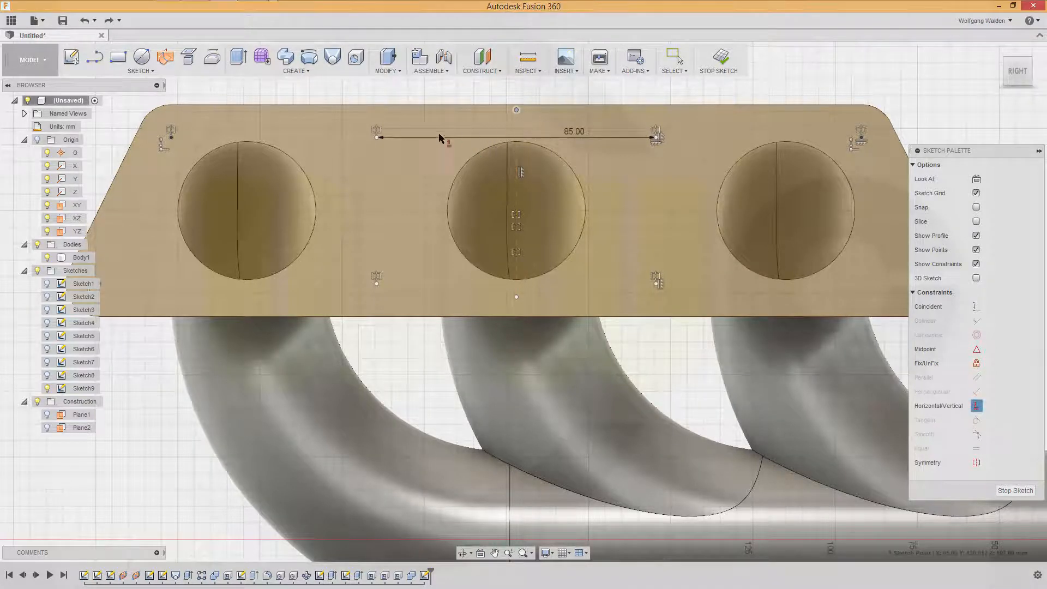
{"action": "left_click", "coordinate": [377, 138]}
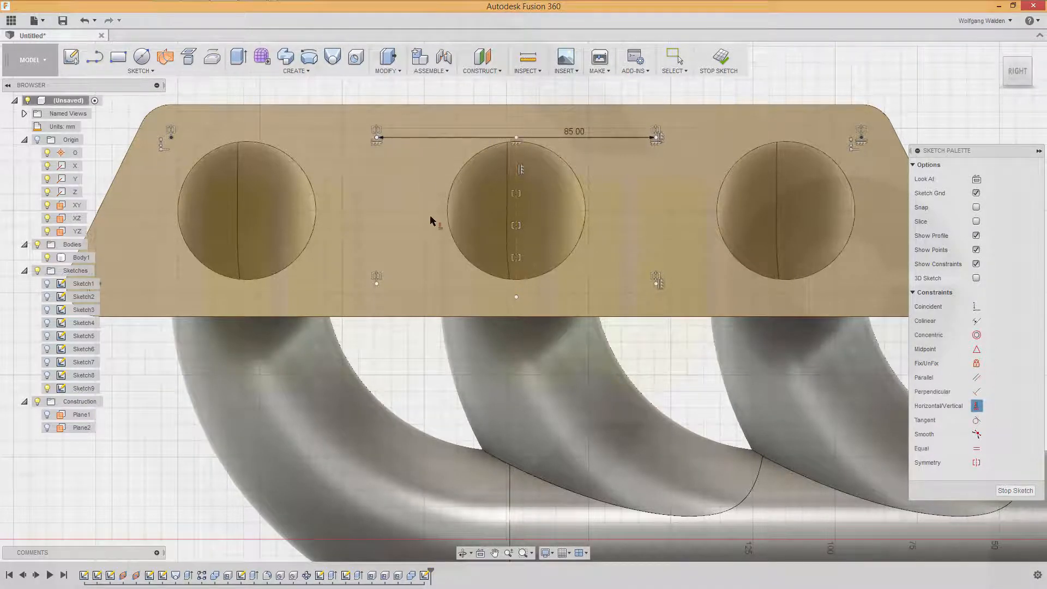
{"action": "left_click", "coordinate": [377, 283]}
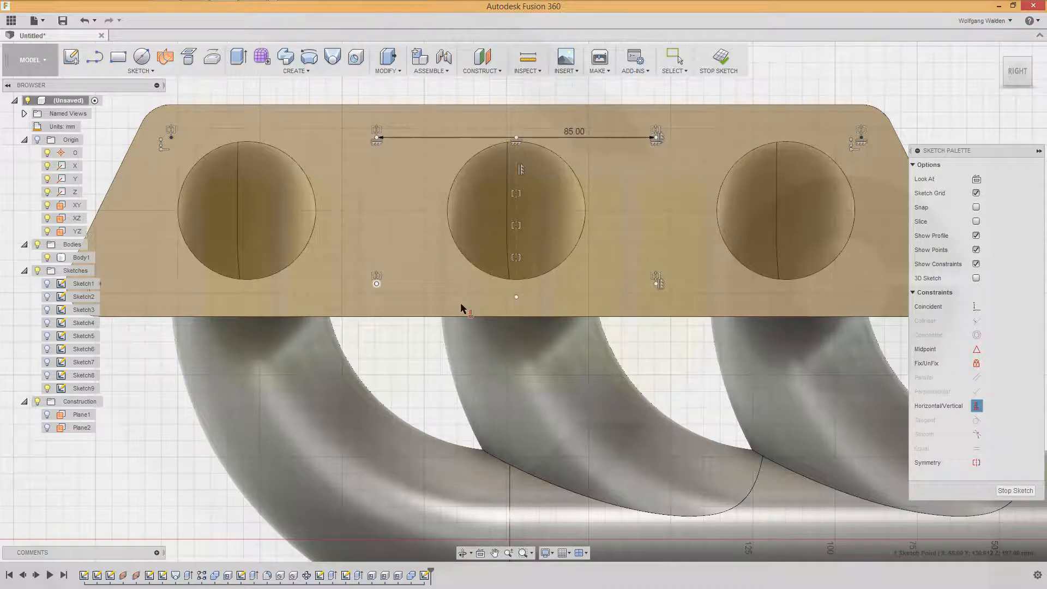
{"action": "left_click", "coordinate": [517, 298]}
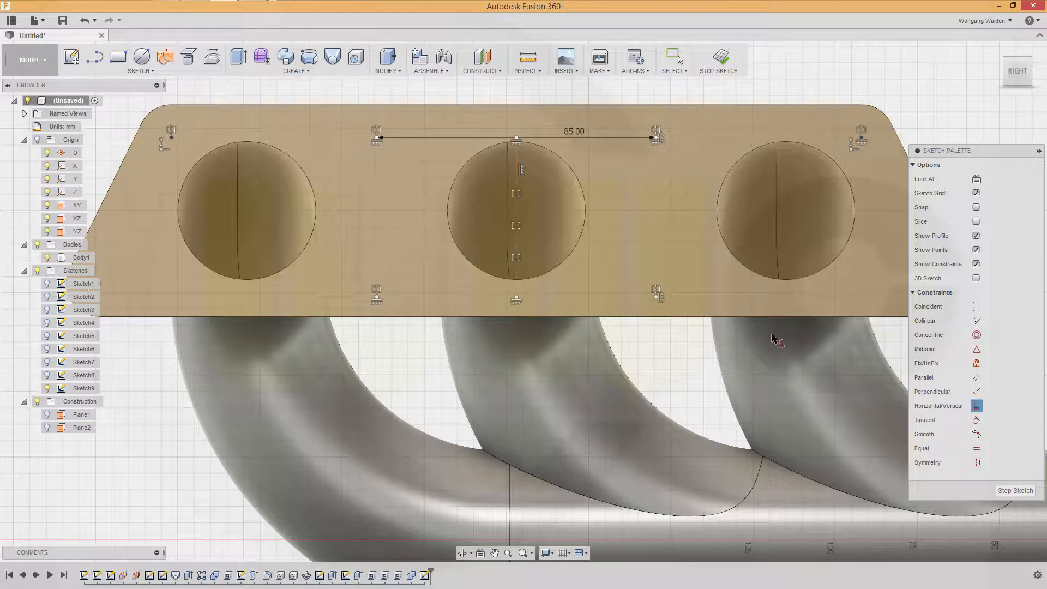
Step: Align the right gap's lower point horizontally with the flange's lower-right corner point
{"action": "scroll", "coordinate": [784, 337], "scroll_direction": "up", "scroll_amount": 2}
{"action": "scroll", "coordinate": [807, 338], "scroll_direction": "down", "scroll_amount": 2}
{"action": "scroll", "coordinate": [820, 336], "scroll_direction": "down", "scroll_amount": 1}
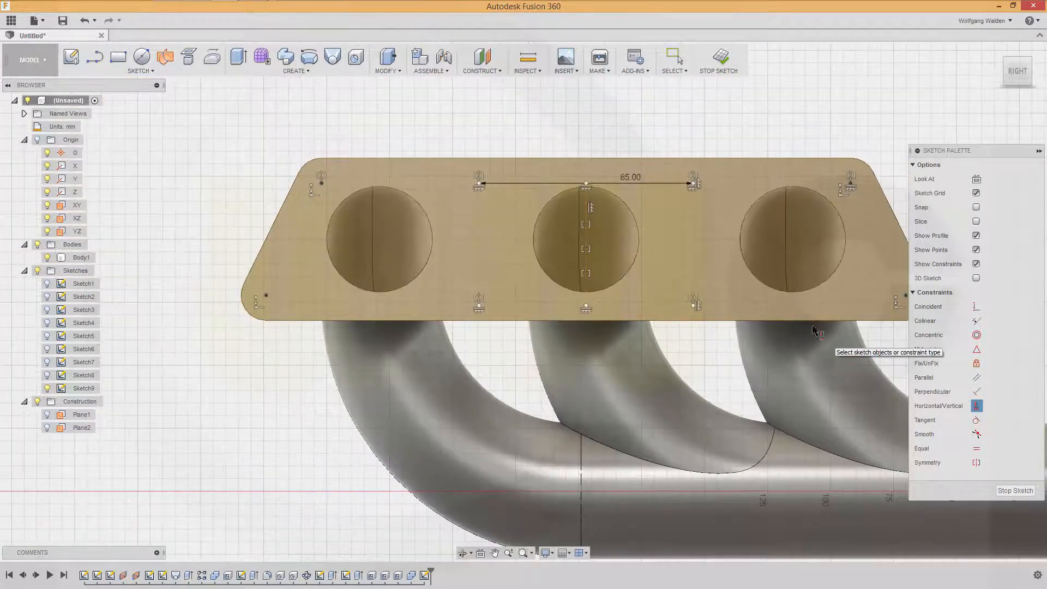
{"action": "left_click", "coordinate": [693, 306]}
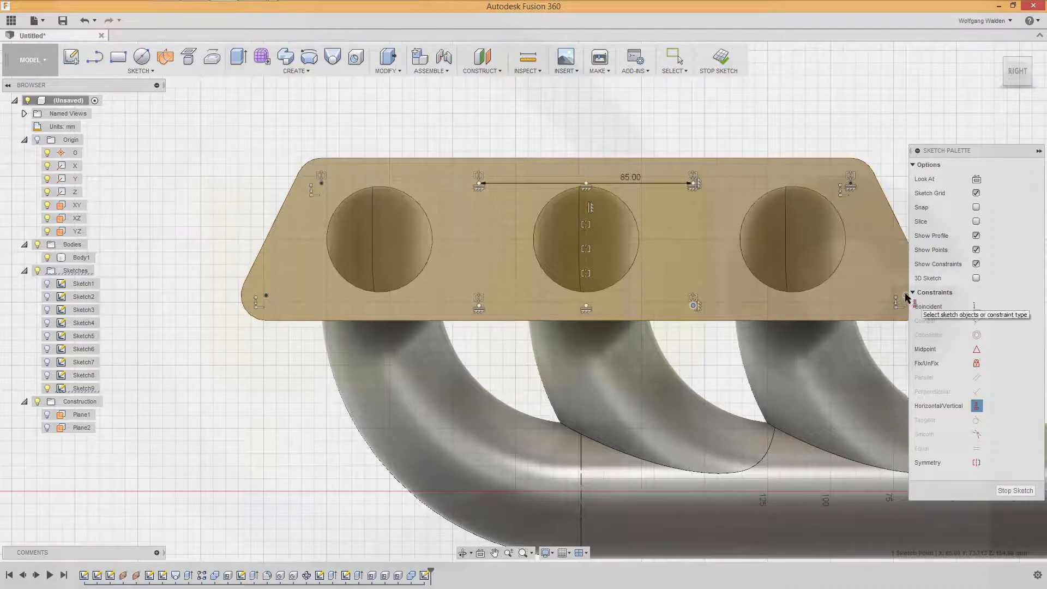
{"action": "left_click", "coordinate": [905, 296]}
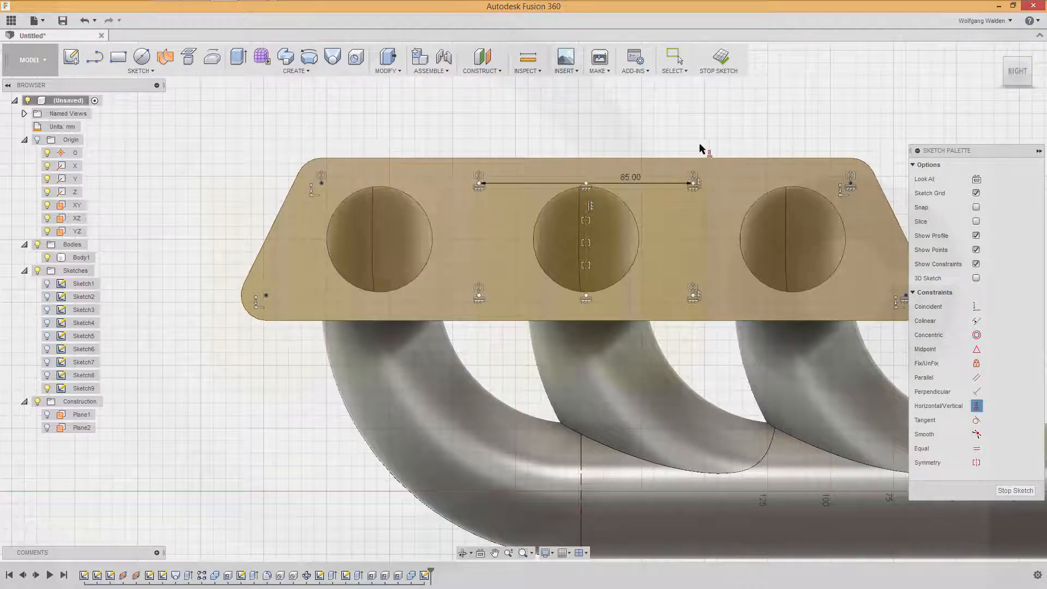
Step: Finish the flange sketch and start a simple Hole with distance extents, using multiple-hole placement from sketch points
{"action": "left_click", "coordinate": [1034, 489]}
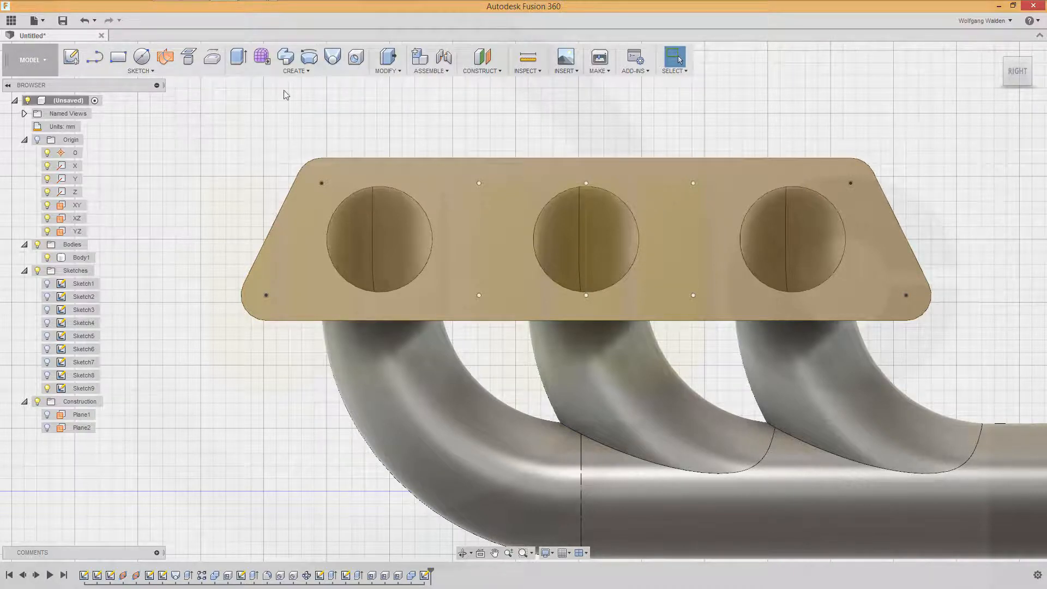
{"action": "left_click", "coordinate": [355, 60]}
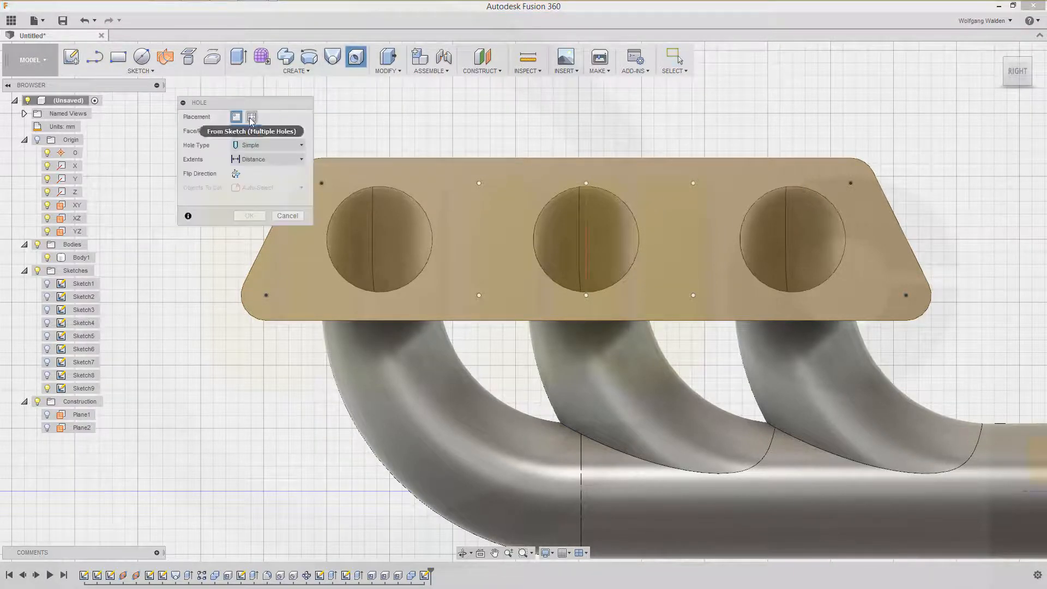
{"action": "left_click", "coordinate": [251, 117]}
{"action": "left_click_drag", "start_coordinate": [267, 105], "coordinate": [204, 102]}
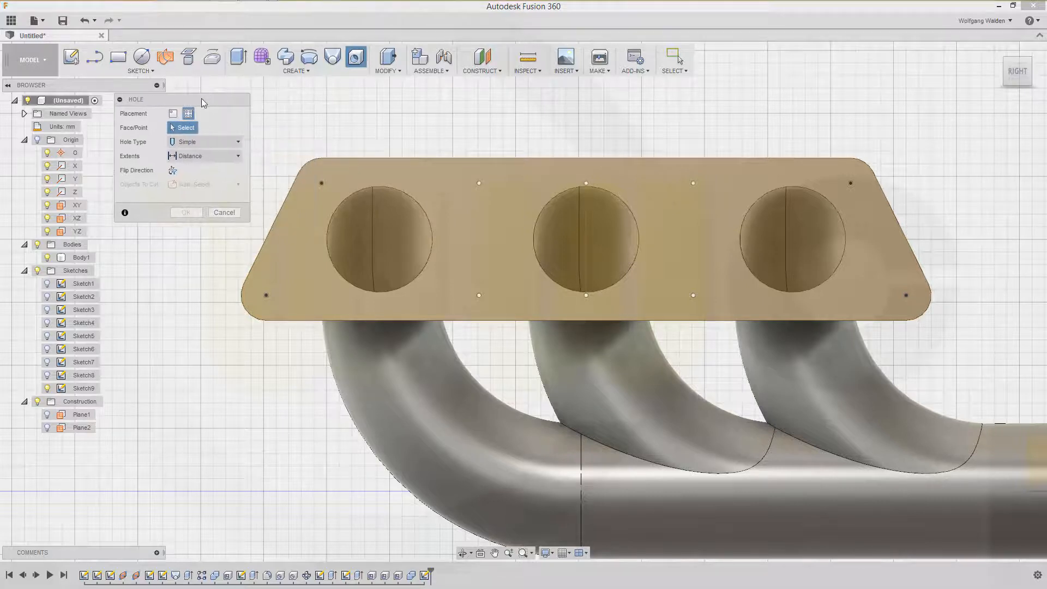
{"action": "left_click", "coordinate": [238, 157]}
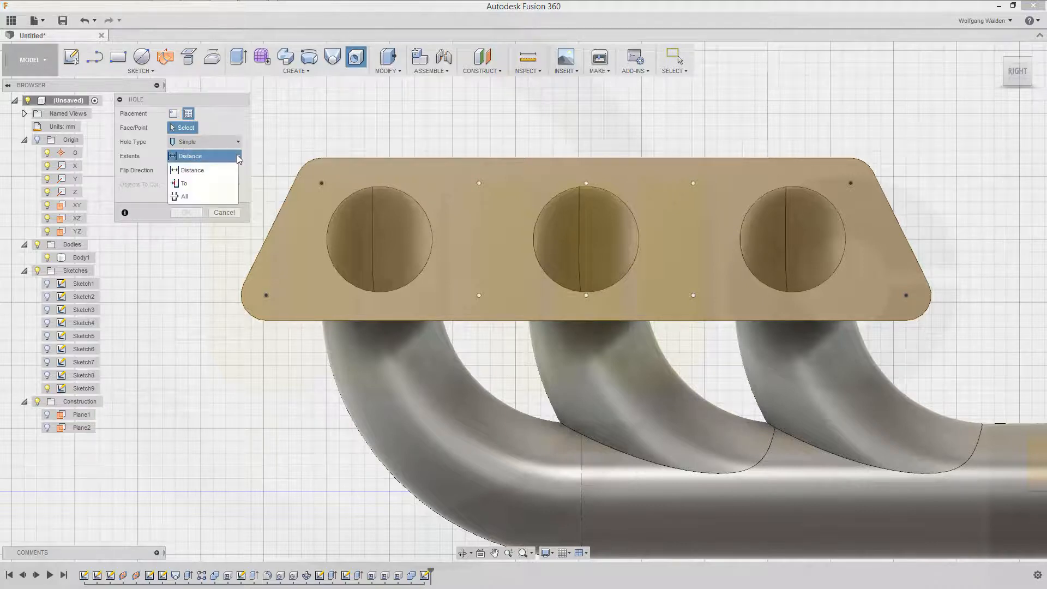
{"action": "left_click", "coordinate": [238, 157]}
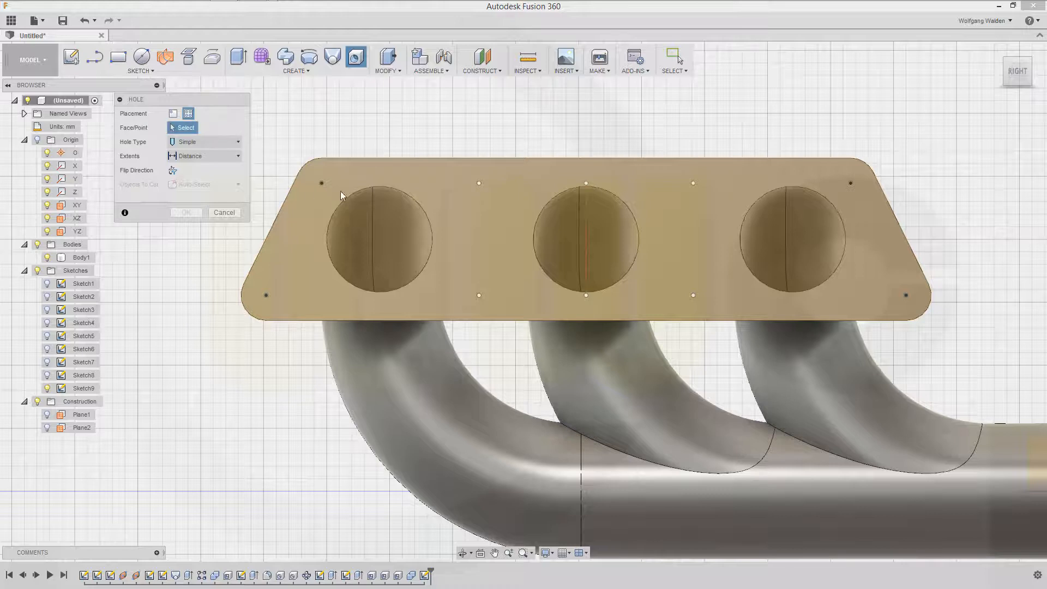
Step: Create simple holes 10 mm in diameter and 10 mm deep at the flange's four corner points and four gap points
{"action": "left_click", "coordinate": [321, 183]}
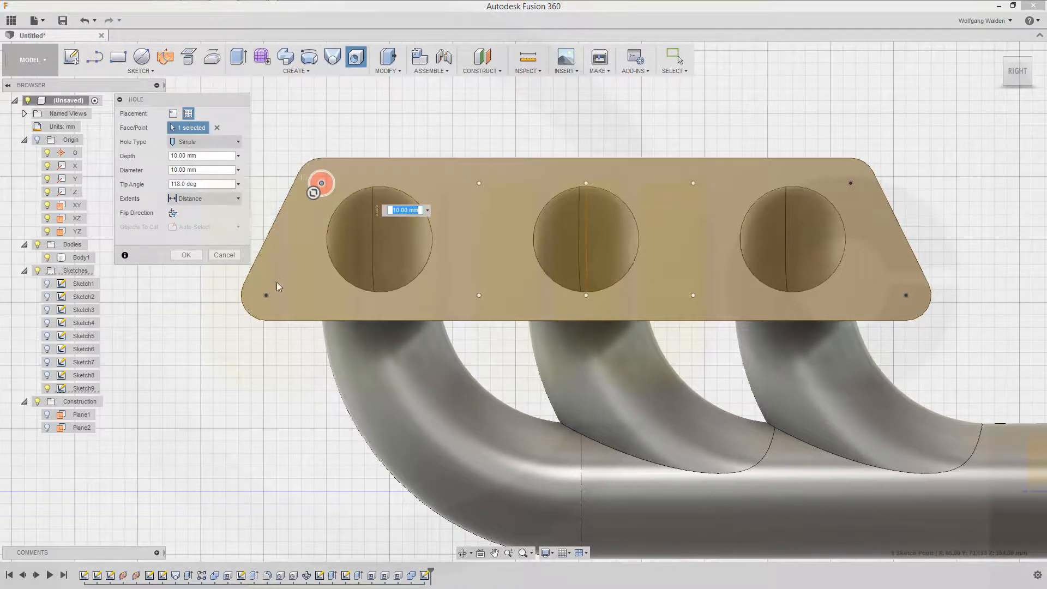
{"action": "left_click", "coordinate": [266, 295]}
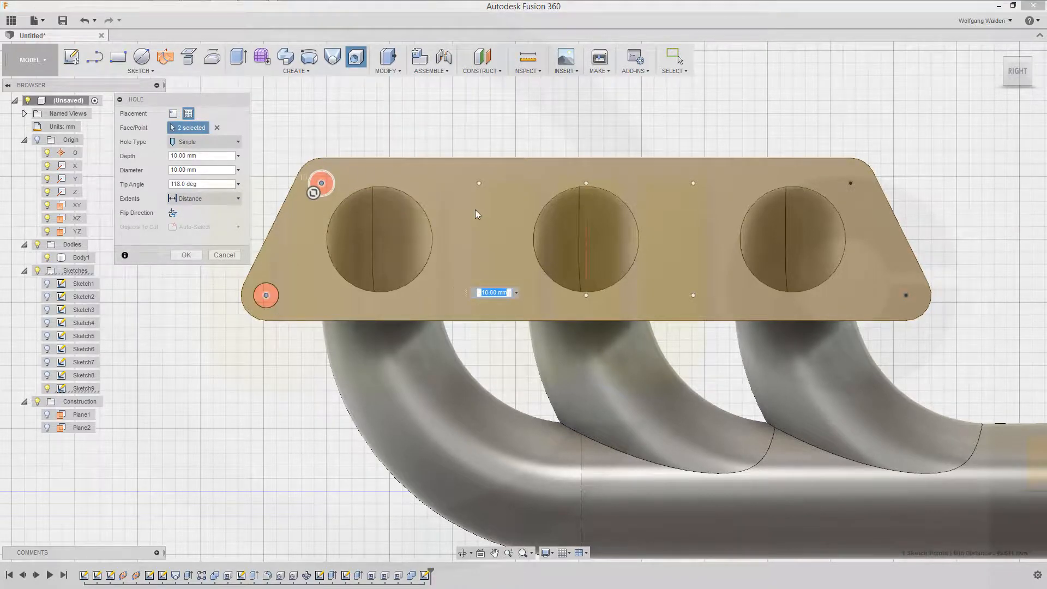
{"action": "left_click", "coordinate": [479, 184]}
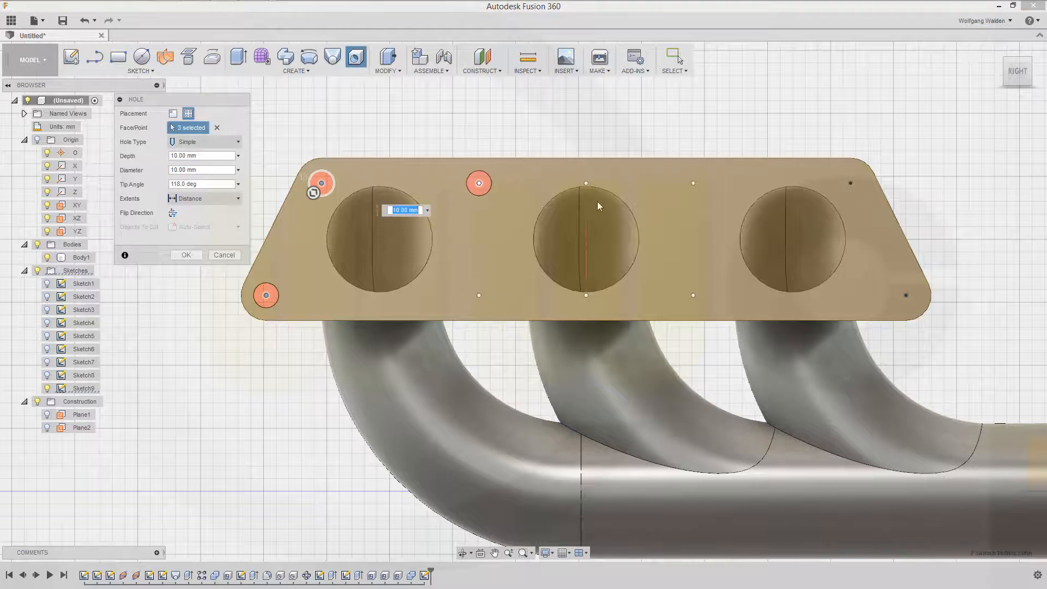
{"action": "left_click", "coordinate": [694, 184]}
{"action": "left_click", "coordinate": [694, 296]}
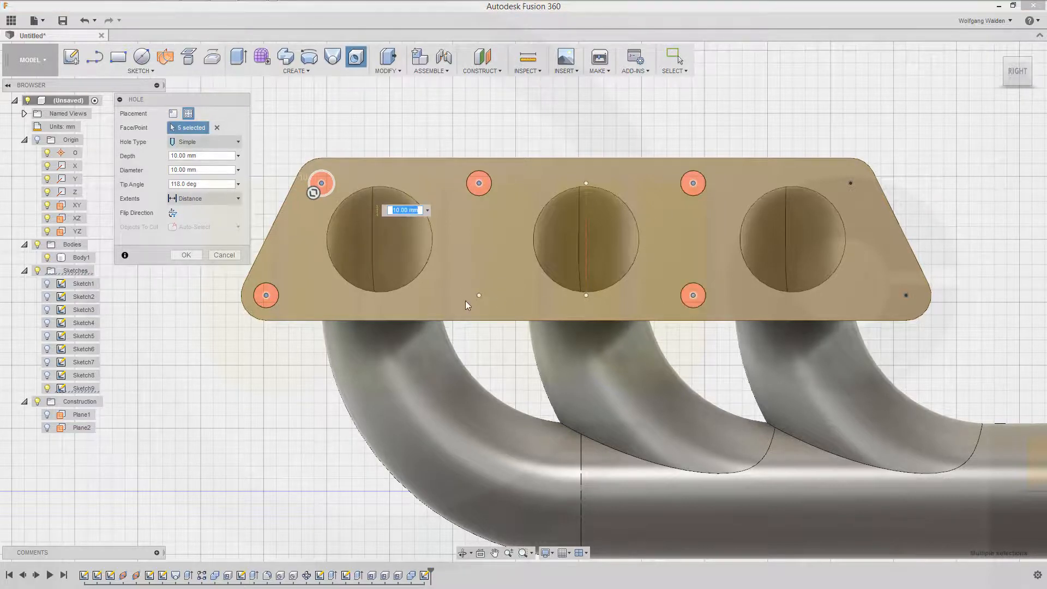
{"action": "left_click", "coordinate": [479, 295]}
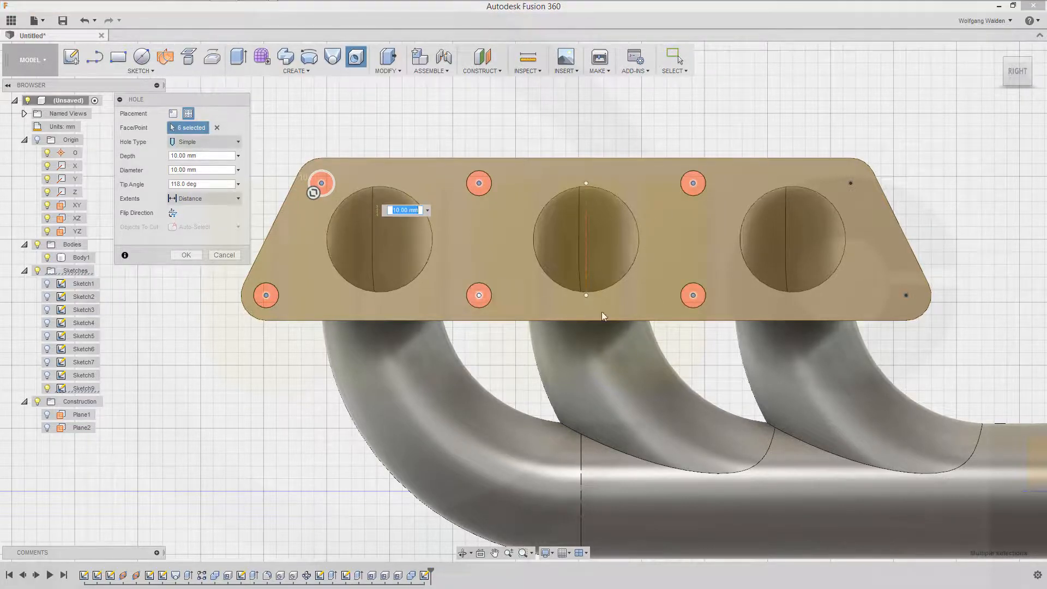
{"action": "left_click", "coordinate": [906, 295]}
{"action": "left_click", "coordinate": [851, 184]}
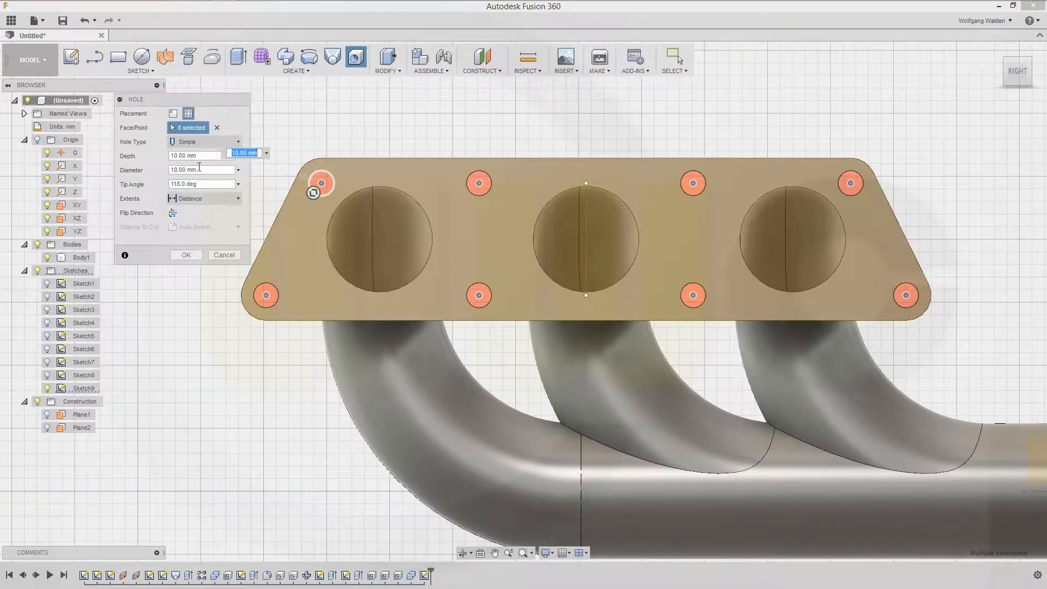
{"action": "left_click", "coordinate": [186, 255]}
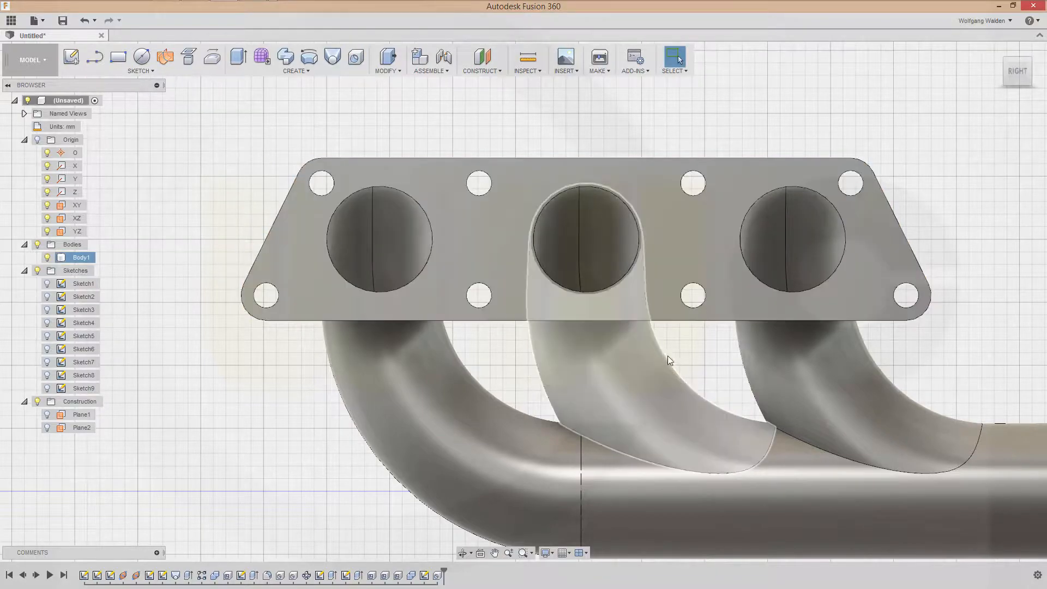
{"action": "middle_click_drag", "start_coordinate": [685, 350], "coordinate": [645, 362], "text": "shift"}
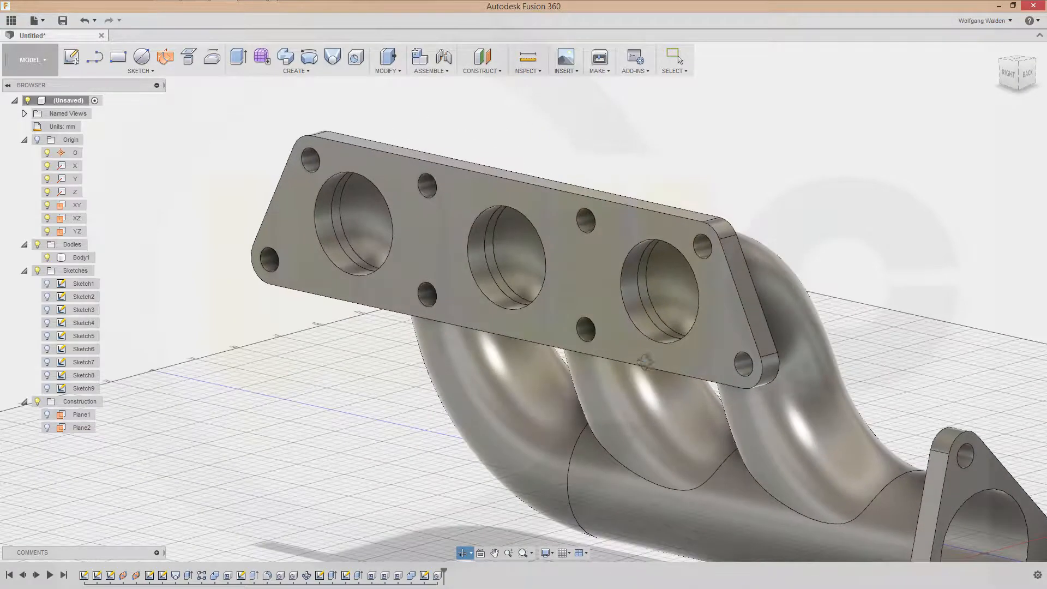
{"action": "middle_click_drag", "start_coordinate": [620, 474], "coordinate": [602, 398]}
{"action": "scroll", "coordinate": [548, 422], "scroll_direction": "up", "scroll_amount": 1}
{"action": "scroll", "coordinate": [548, 424], "scroll_direction": "down", "scroll_amount": 3}
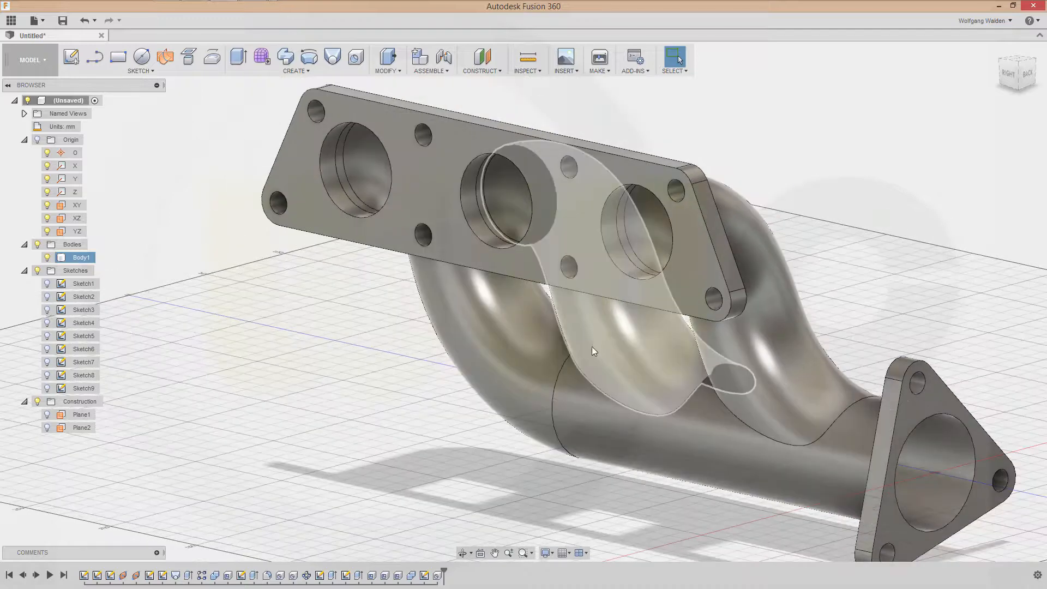